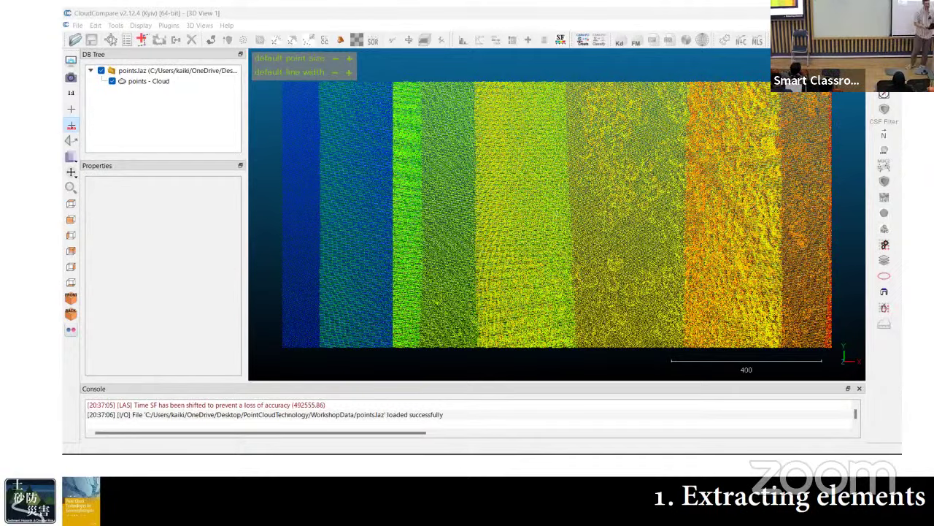
{"action": "key", "text": "alt+Tab"}
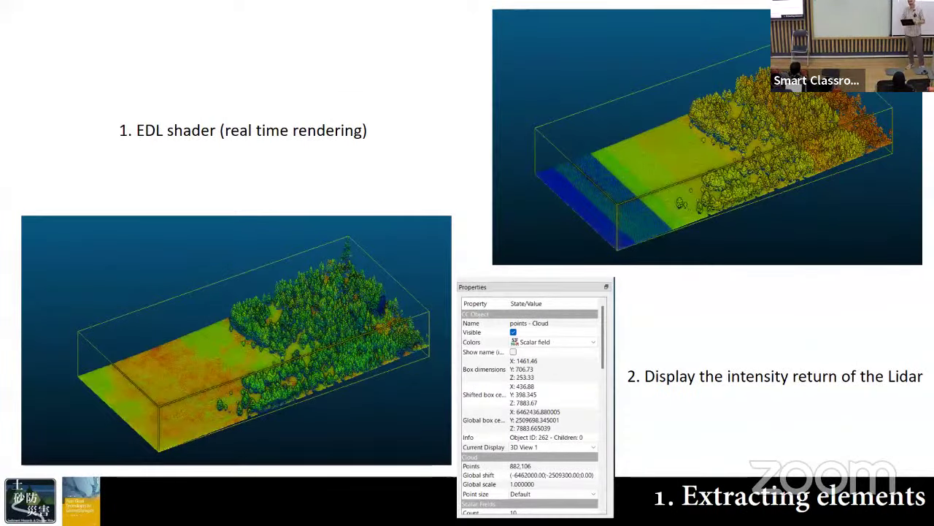
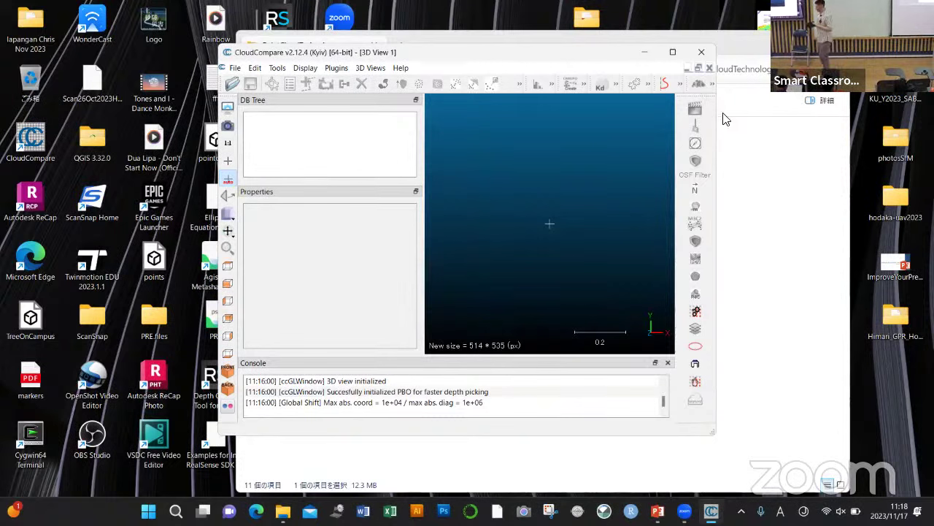
Step: Open the WorkshopData folder inside PointCloudTechnology and place its window beside CloudCompare
{"action": "left_click", "coordinate": [744, 54]}
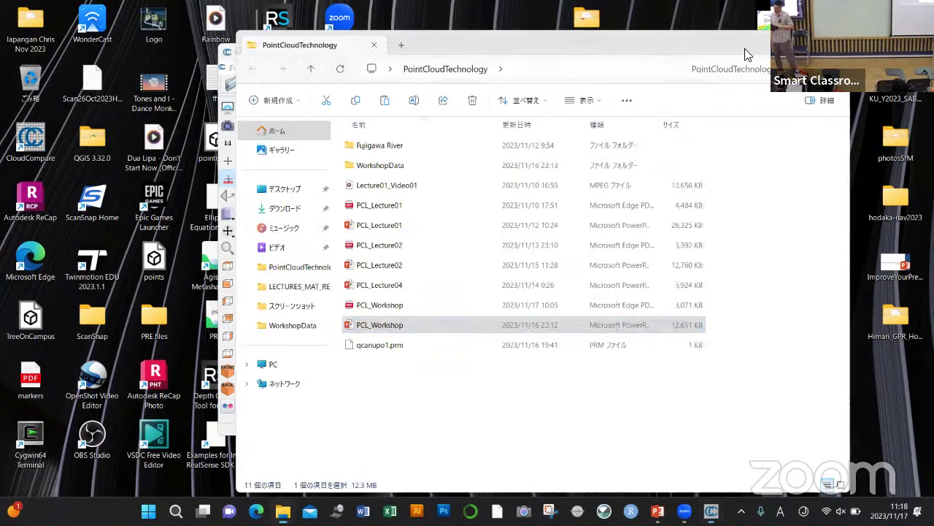
{"action": "double_click", "coordinate": [424, 172]}
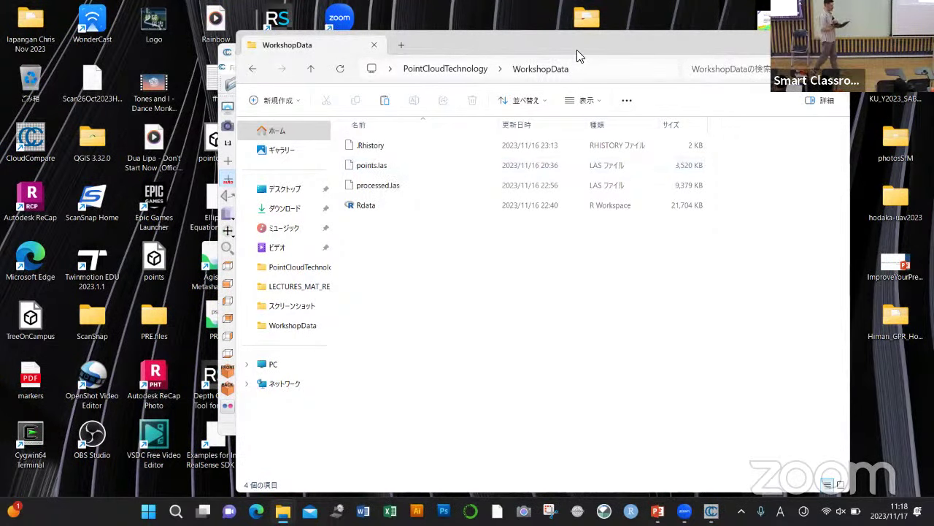
{"action": "left_click_drag", "start_coordinate": [577, 55], "coordinate": [878, 189]}
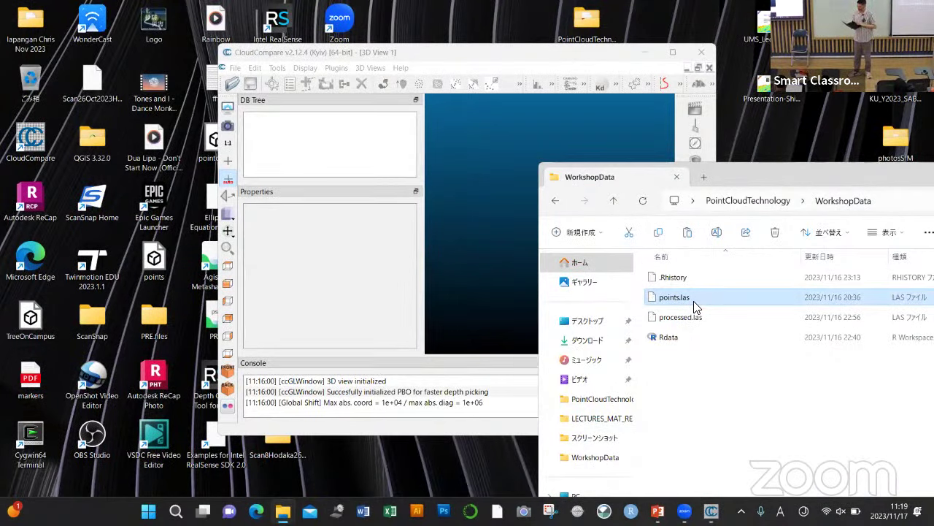
Step: Load points.las into CloudCompare with the default LAS fields applied to all and the suggested global shift accepted for all
{"action": "left_click_drag", "start_coordinate": [694, 307], "coordinate": [478, 296]}
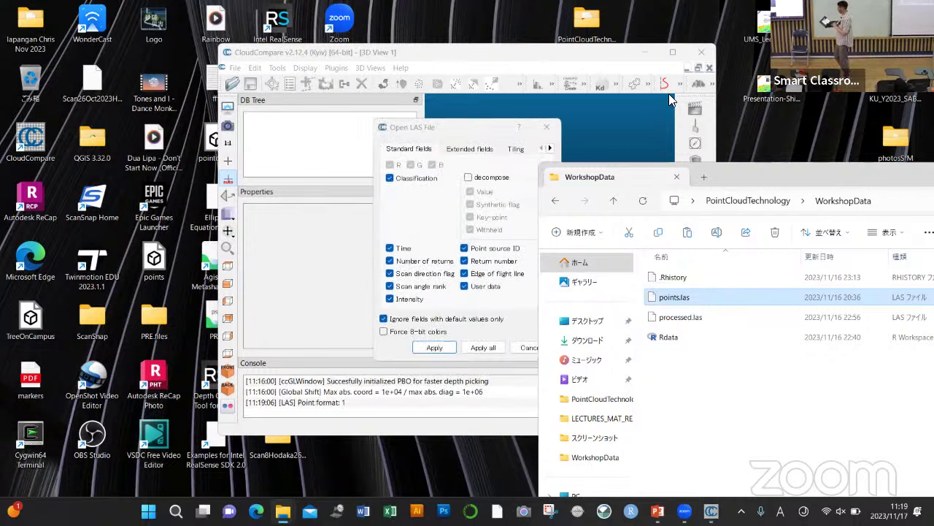
{"action": "left_click", "coordinate": [501, 131]}
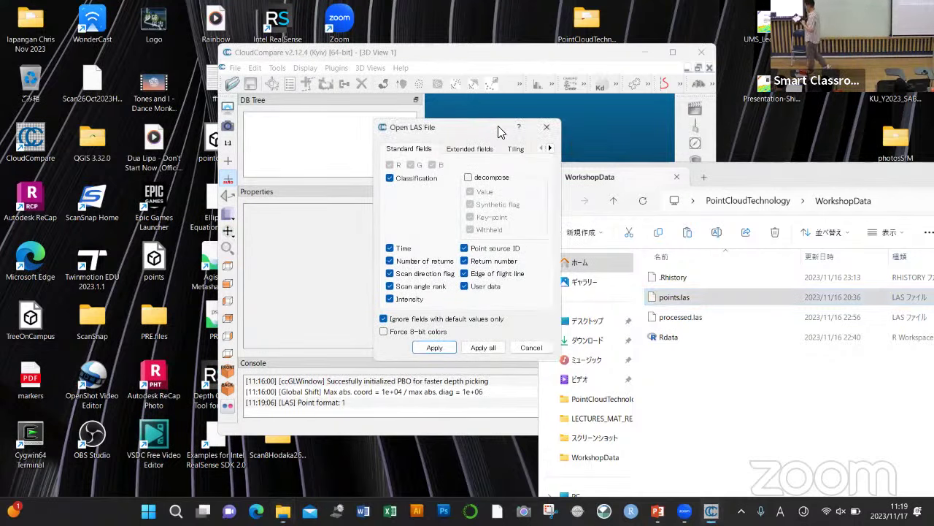
{"action": "left_click", "coordinate": [482, 348]}
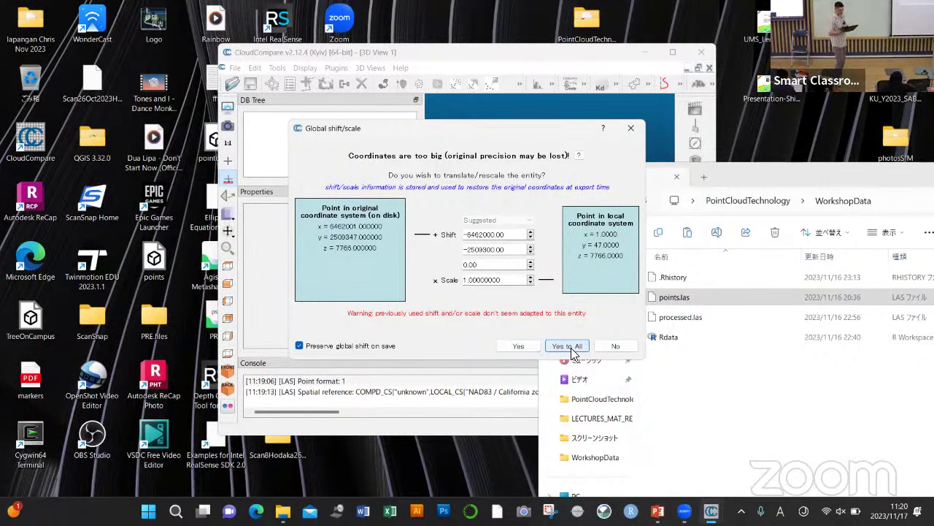
{"action": "left_click", "coordinate": [569, 346]}
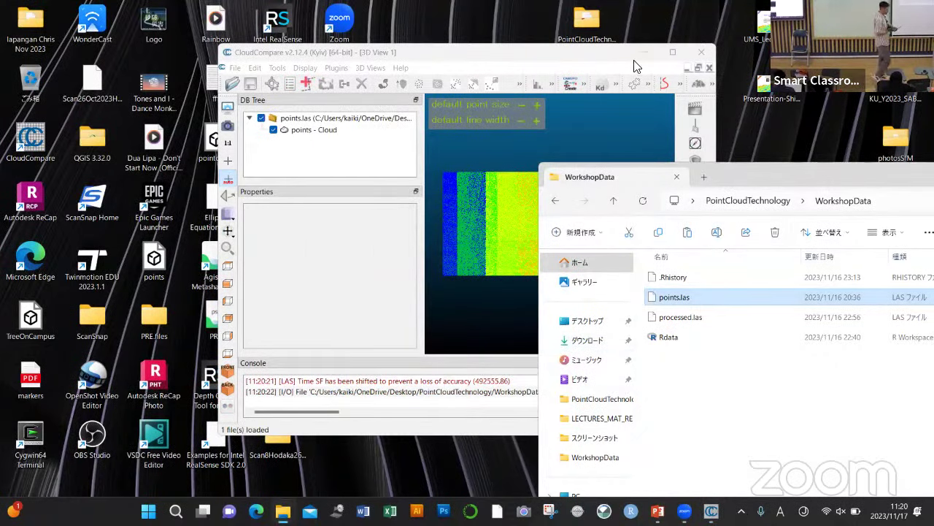
Step: Maximize the CloudCompare window and rotate the point cloud to an oblique 3D view
{"action": "left_click", "coordinate": [675, 53]}
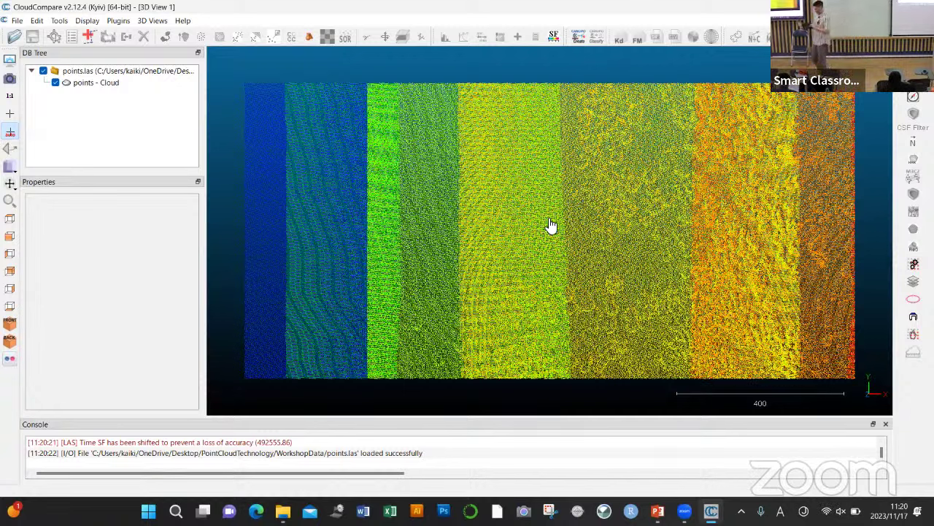
{"action": "left_click_drag", "start_coordinate": [538, 146], "coordinate": [484, 211]}
{"action": "left_click_drag", "start_coordinate": [334, 180], "coordinate": [334, 179]}
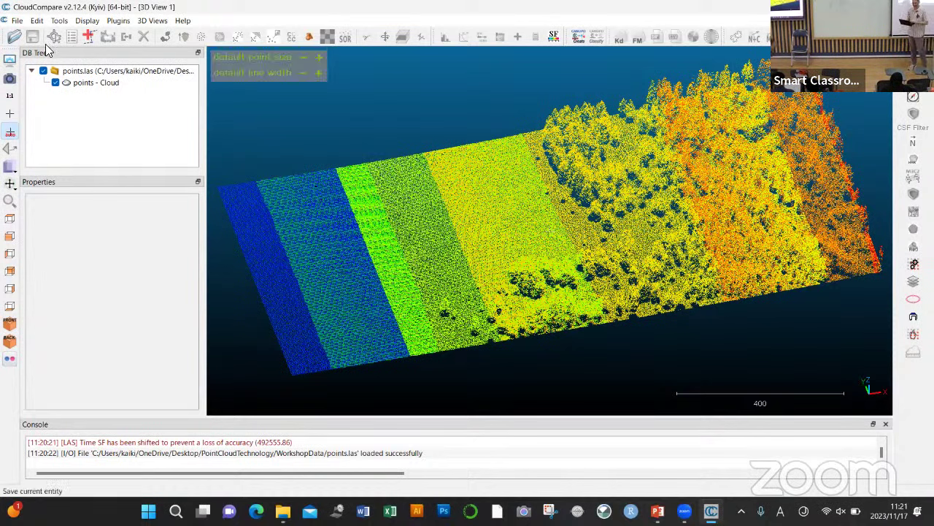
Step: Apply the EDL shader to the 3D view of the point cloud
{"action": "left_click", "coordinate": [89, 21]}
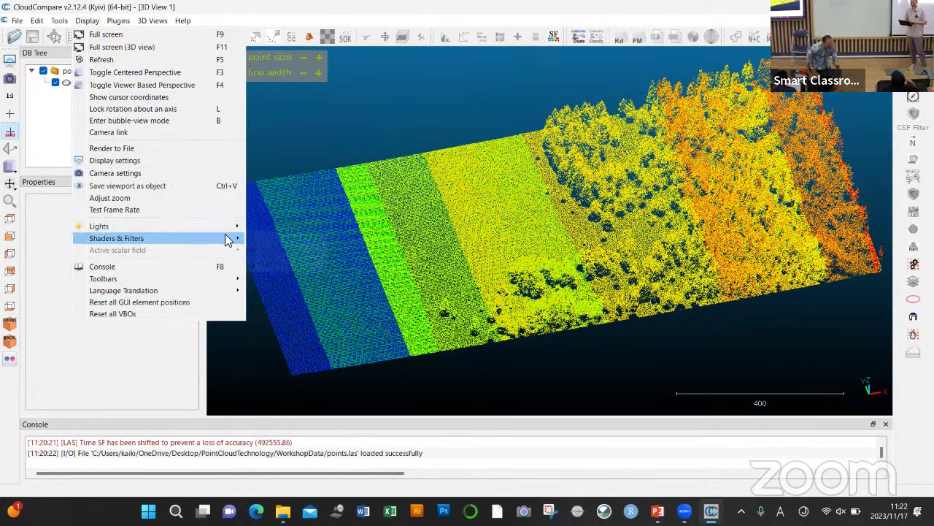
{"action": "mouse_move", "coordinate": [228, 241]}
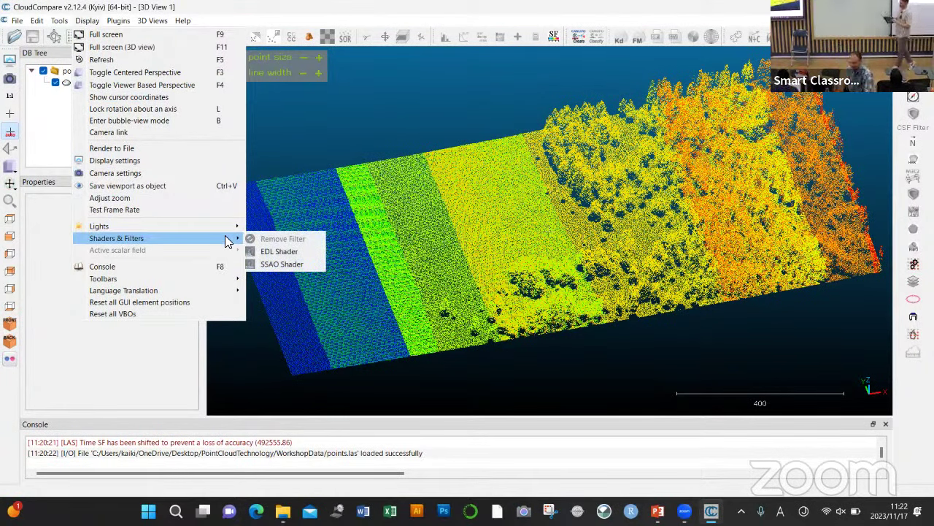
{"action": "left_click", "coordinate": [278, 250]}
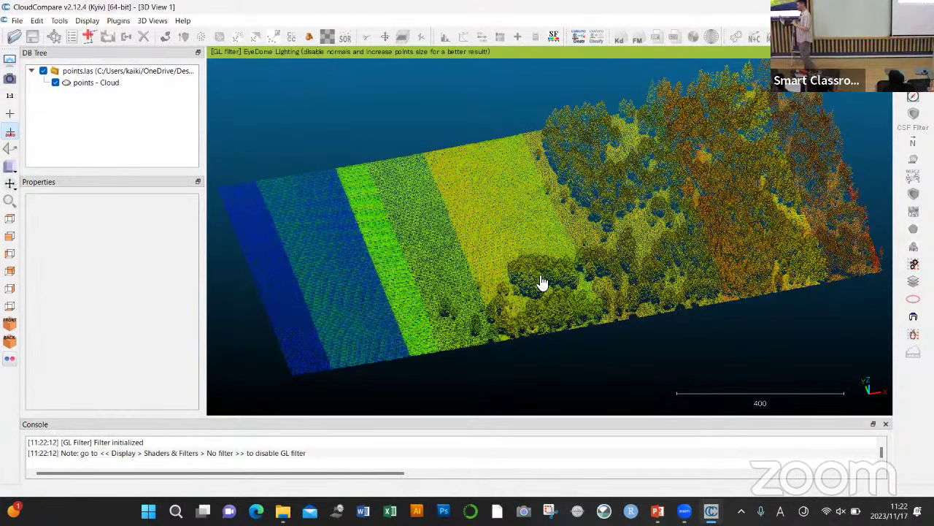
Step: Examine the shaded terrain and trees up close and from a low side angle
{"action": "left_click_drag", "start_coordinate": [541, 282], "coordinate": [630, 308]}
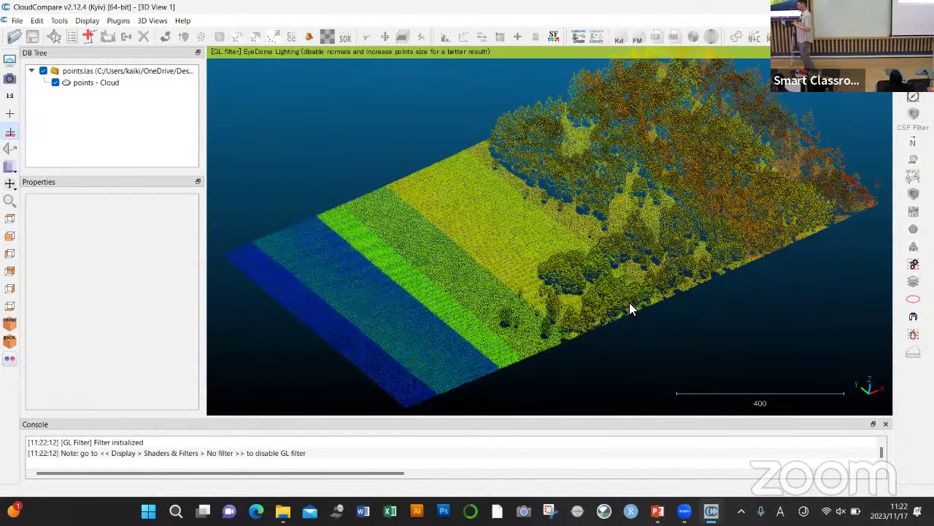
{"action": "scroll", "coordinate": [632, 308], "scroll_direction": "up", "scroll_amount": 1}
{"action": "scroll", "coordinate": [631, 292], "scroll_direction": "up", "scroll_amount": 5}
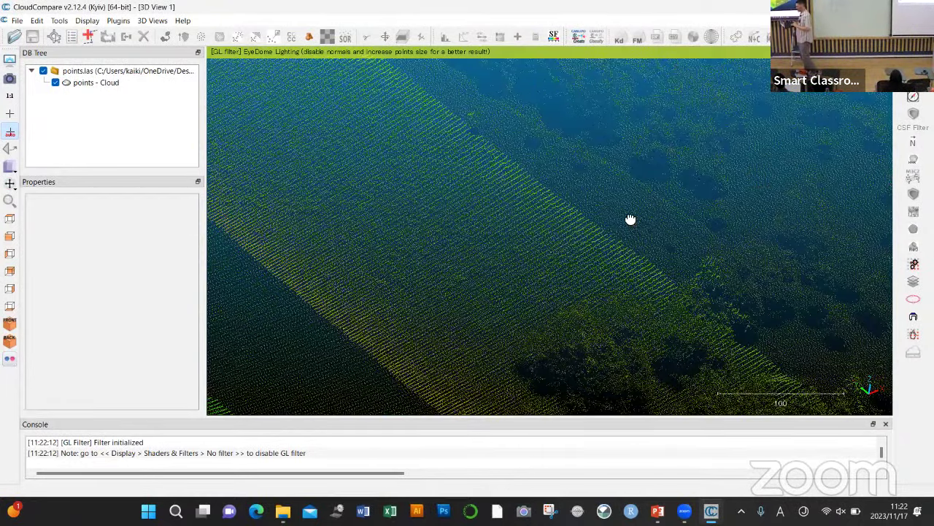
{"action": "left_click_drag", "start_coordinate": [630, 219], "coordinate": [586, 196]}
{"action": "scroll", "coordinate": [586, 196], "scroll_direction": "up", "scroll_amount": 2}
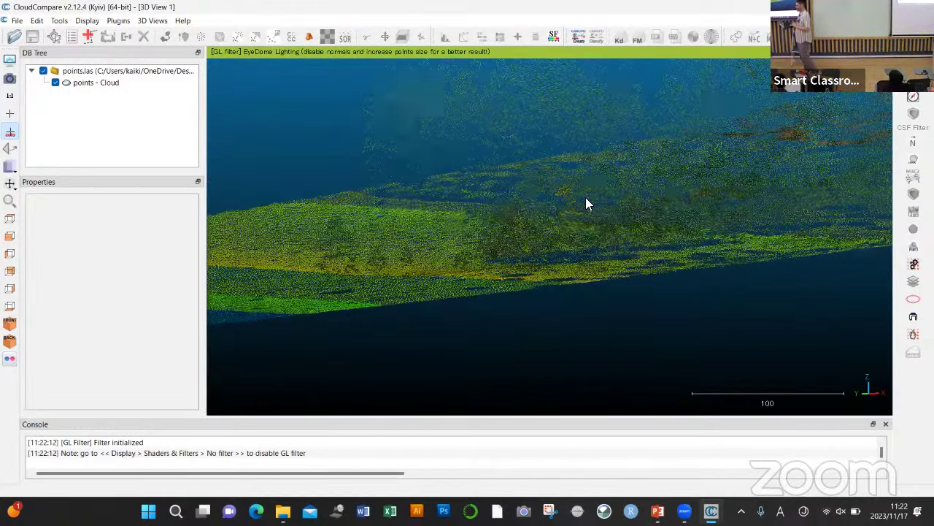
{"action": "scroll", "coordinate": [585, 197], "scroll_direction": "down", "scroll_amount": 3}
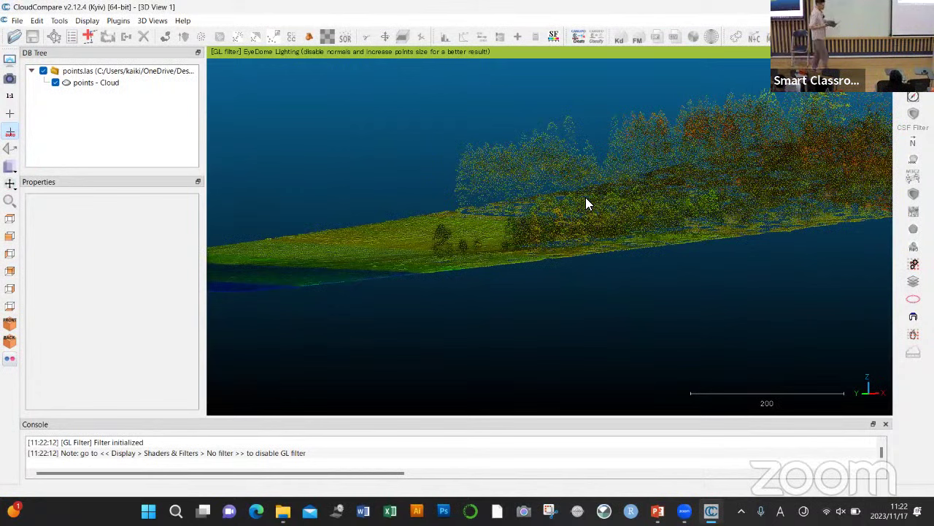
Step: Minimize CloudCompare and copy the PointCloudTechnology folder from the desktop
{"action": "mouse_move", "coordinate": [281, 117]}
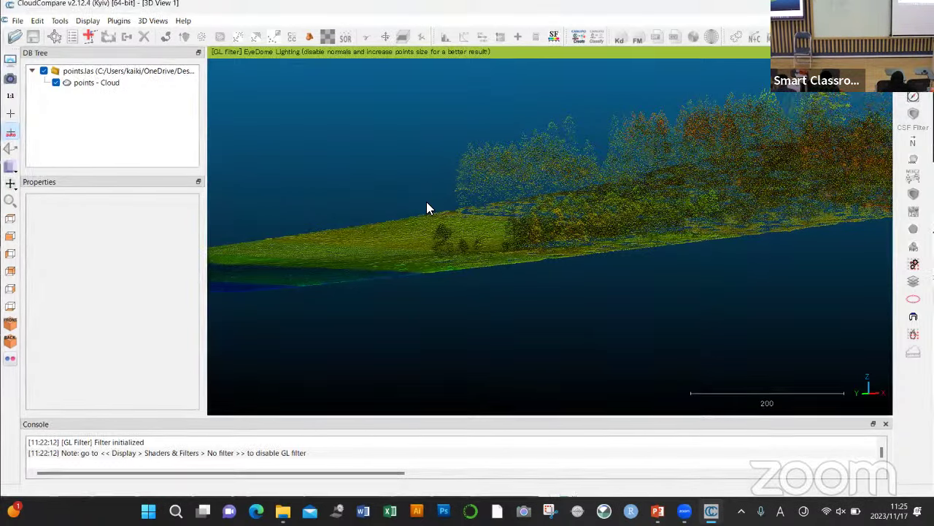
{"action": "key", "text": "super+Down"}
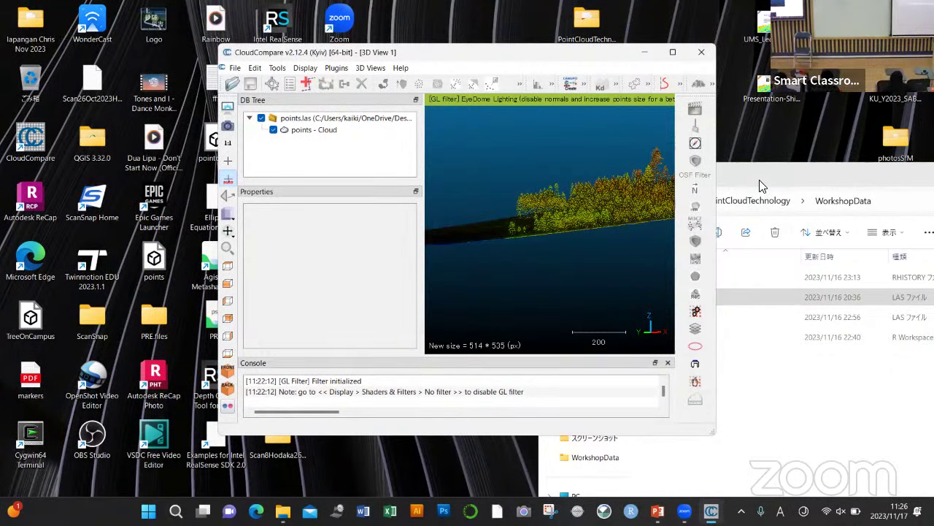
{"action": "left_click", "coordinate": [644, 54]}
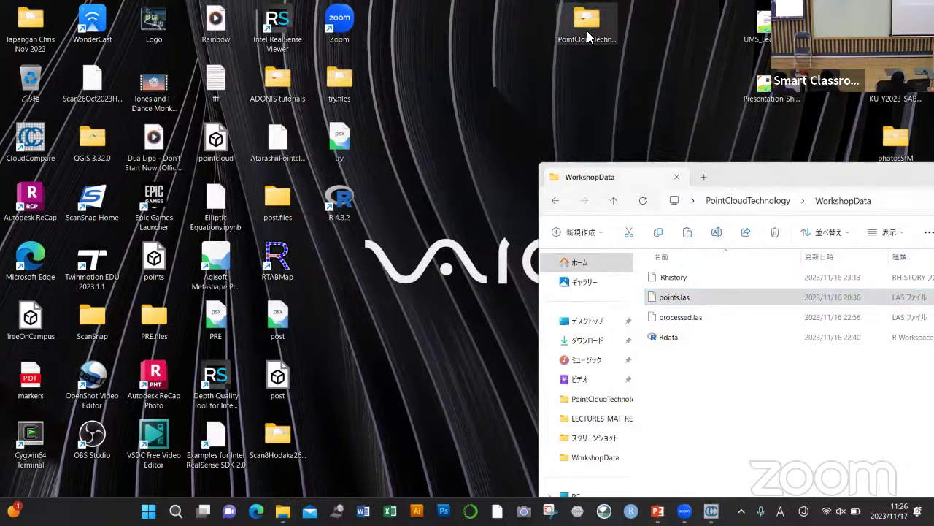
{"action": "right_click", "coordinate": [588, 36]}
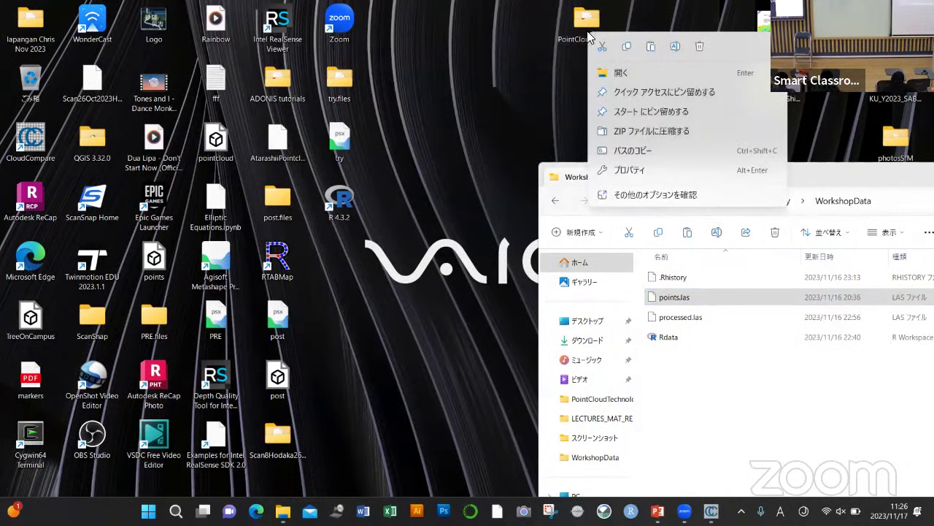
{"action": "left_click", "coordinate": [624, 47]}
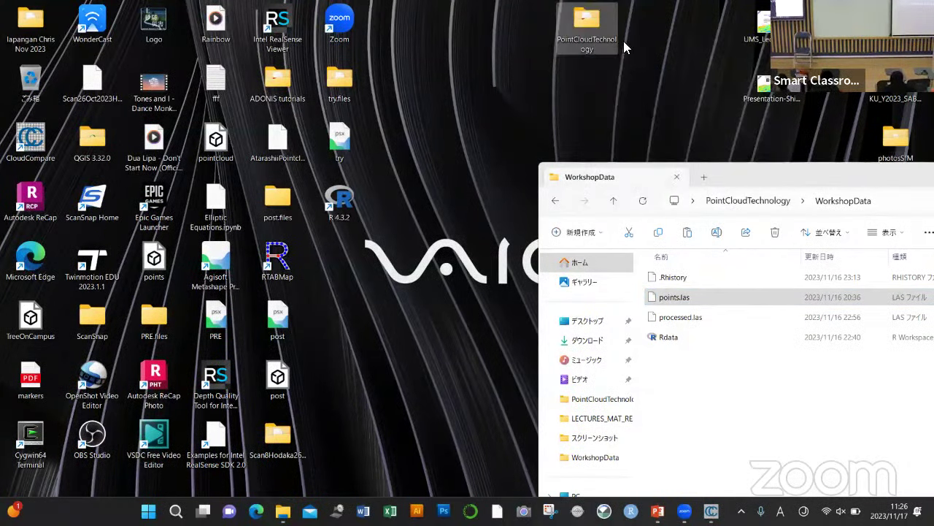
Step: Show the computer's drives in File Explorer and move the window fully into view
{"action": "left_click", "coordinate": [571, 343]}
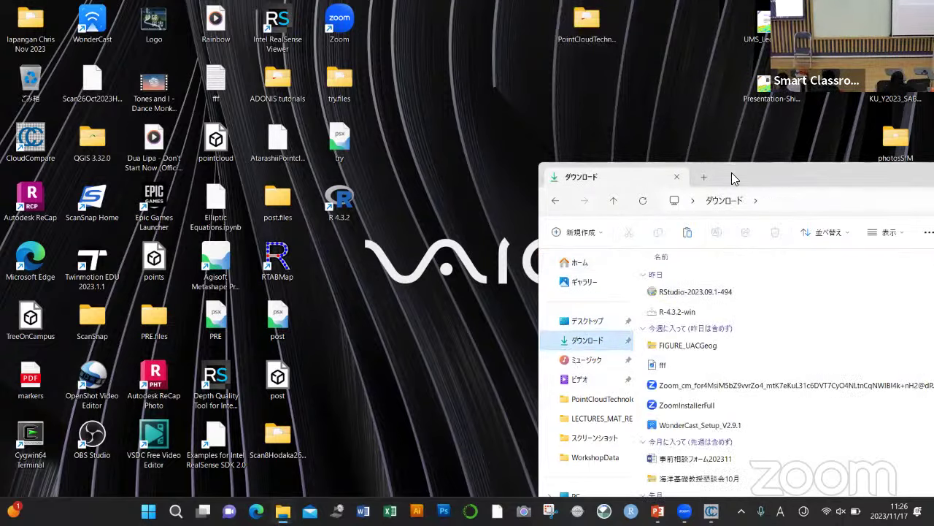
{"action": "left_click_drag", "start_coordinate": [714, 173], "coordinate": [497, 125]}
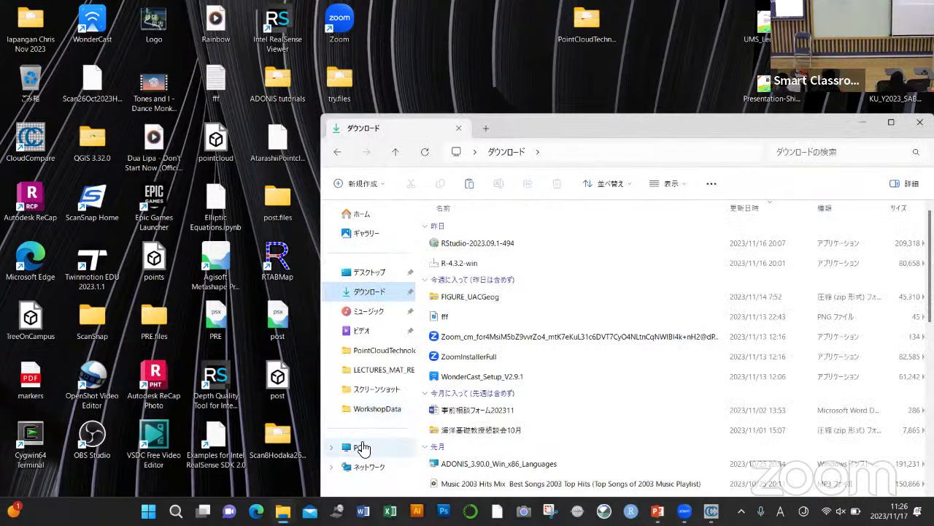
{"action": "left_click", "coordinate": [358, 447]}
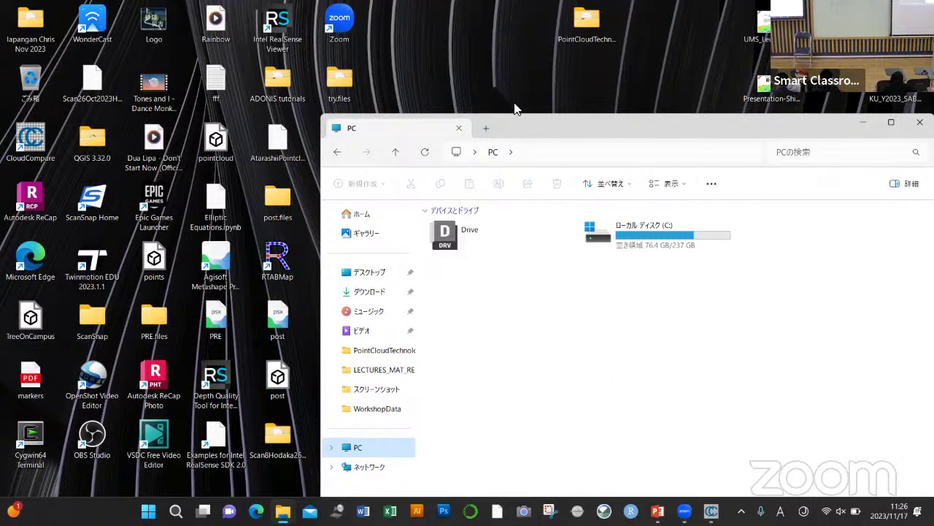
{"action": "left_click_drag", "start_coordinate": [612, 136], "coordinate": [393, 90]}
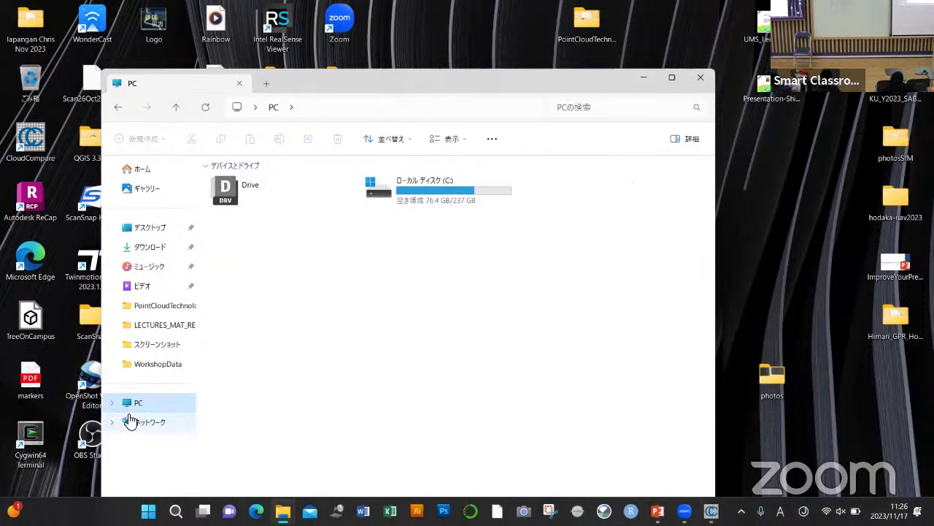
{"action": "left_click", "coordinate": [112, 404]}
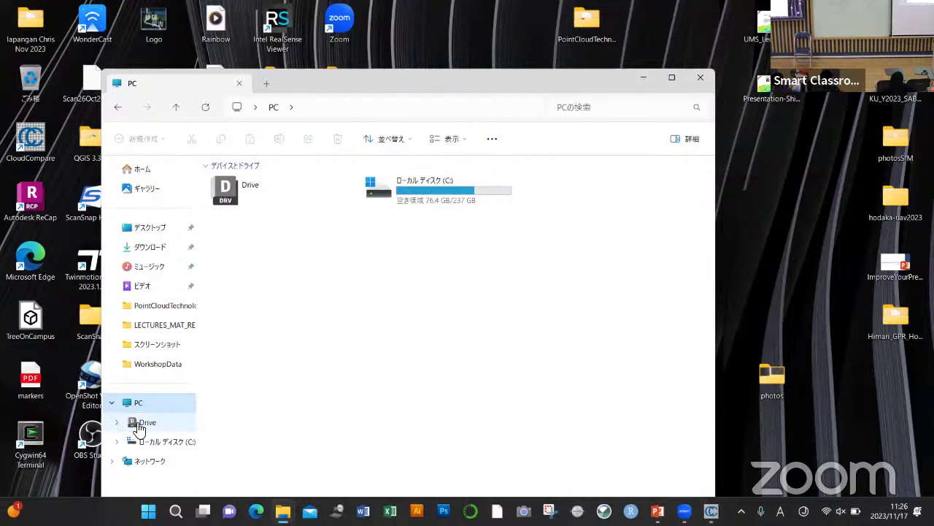
{"action": "left_click", "coordinate": [137, 424]}
{"action": "left_click", "coordinate": [111, 422]}
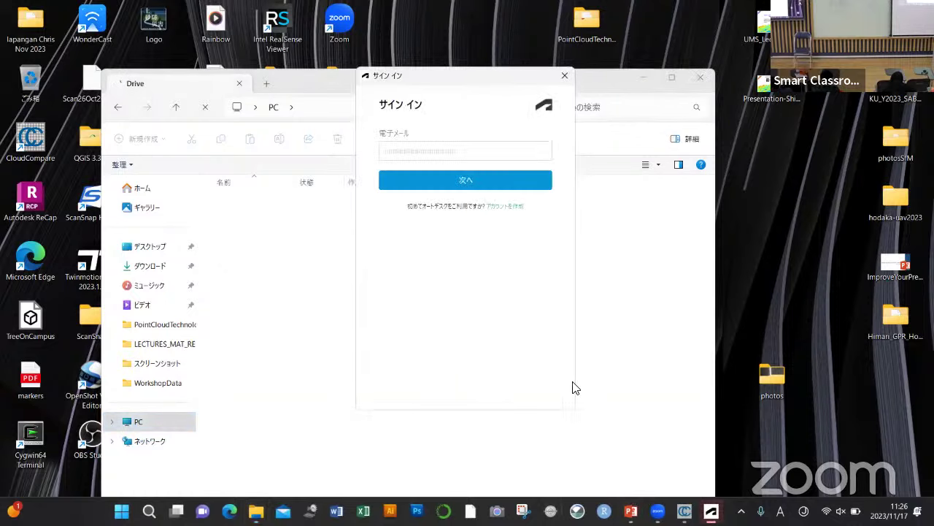
{"action": "left_click", "coordinate": [565, 76]}
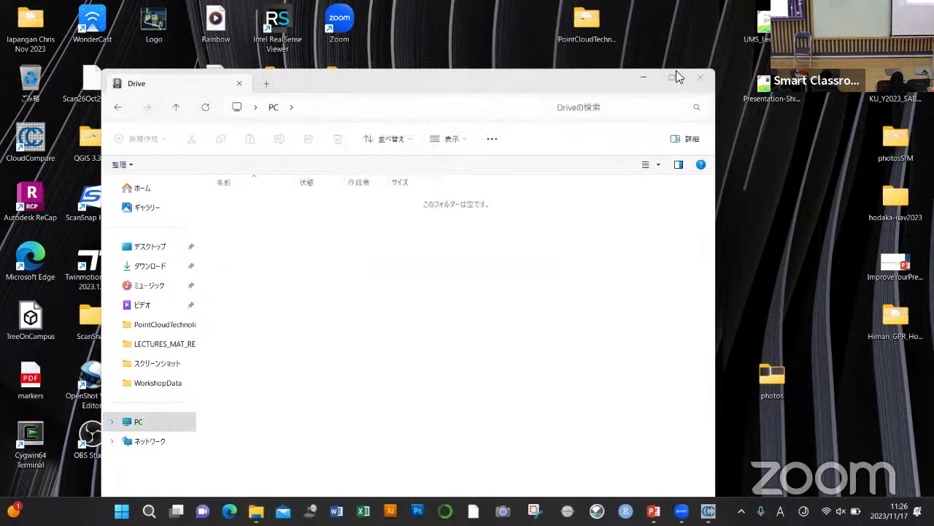
{"action": "left_click", "coordinate": [141, 424]}
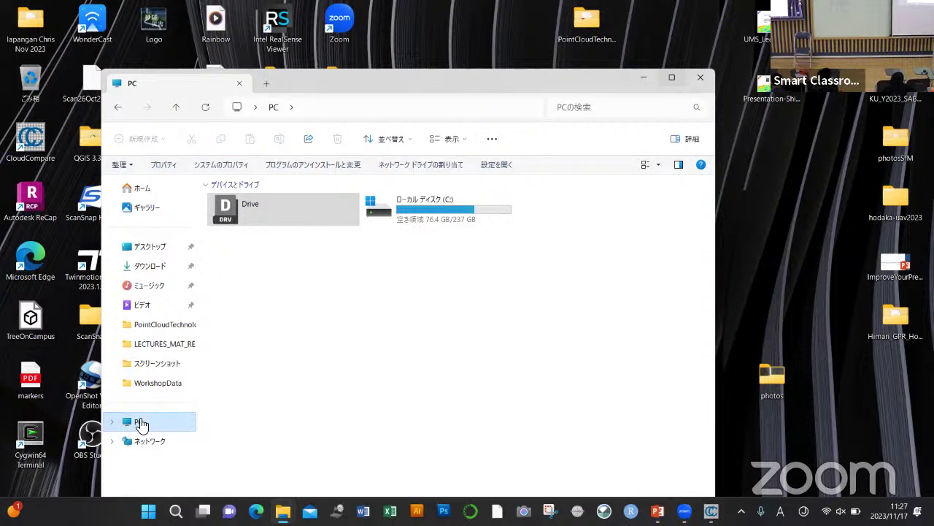
Step: Paste the copied PointCloudTechnology folder onto the external T7 (D:) drive and close that drive's window
{"action": "left_click", "coordinate": [453, 313]}
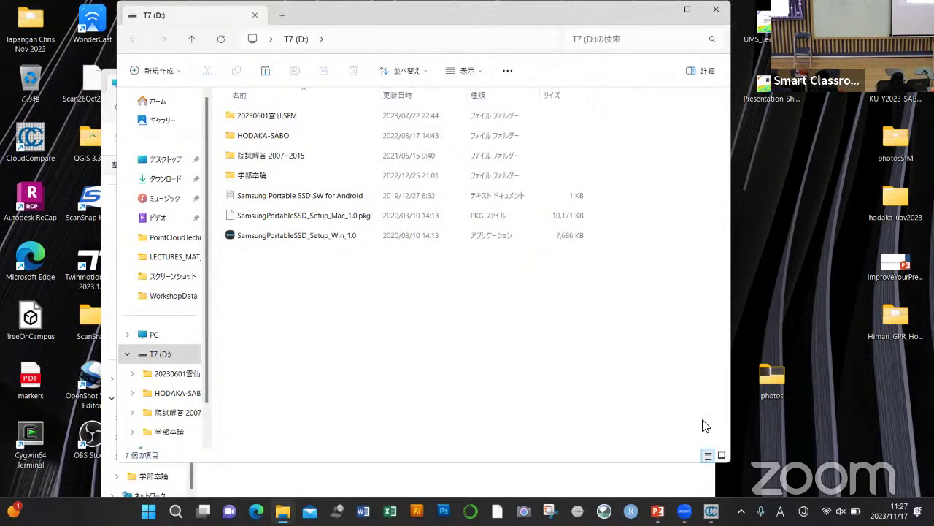
{"action": "left_click_drag", "start_coordinate": [705, 425], "coordinate": [590, 452]}
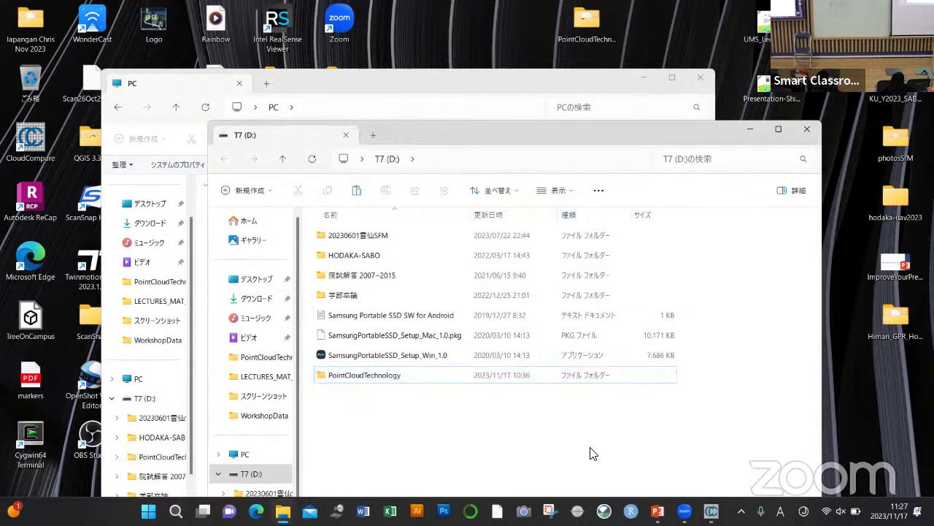
{"action": "left_click", "coordinate": [809, 134]}
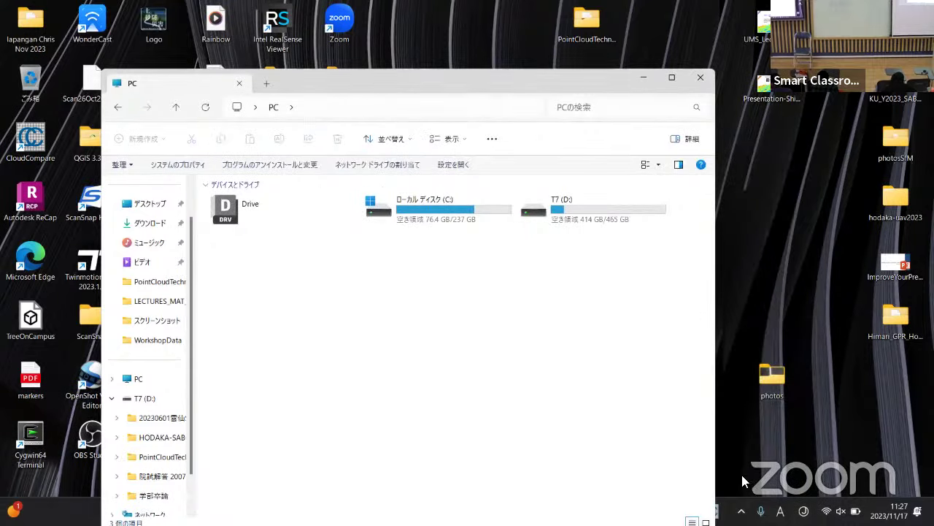
Step: Safely eject the external T7 drive and close the File Explorer window
{"action": "left_click", "coordinate": [741, 511]}
{"action": "left_click", "coordinate": [741, 473]}
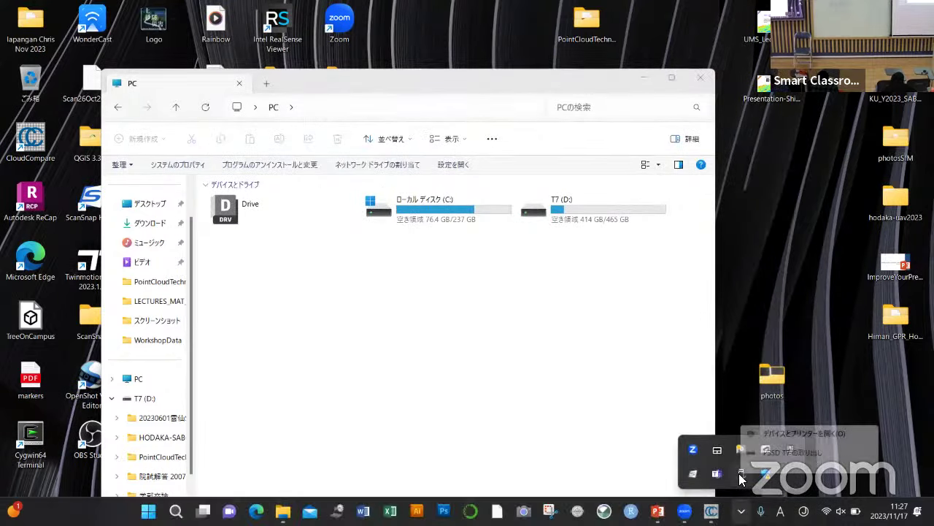
{"action": "left_click", "coordinate": [765, 451]}
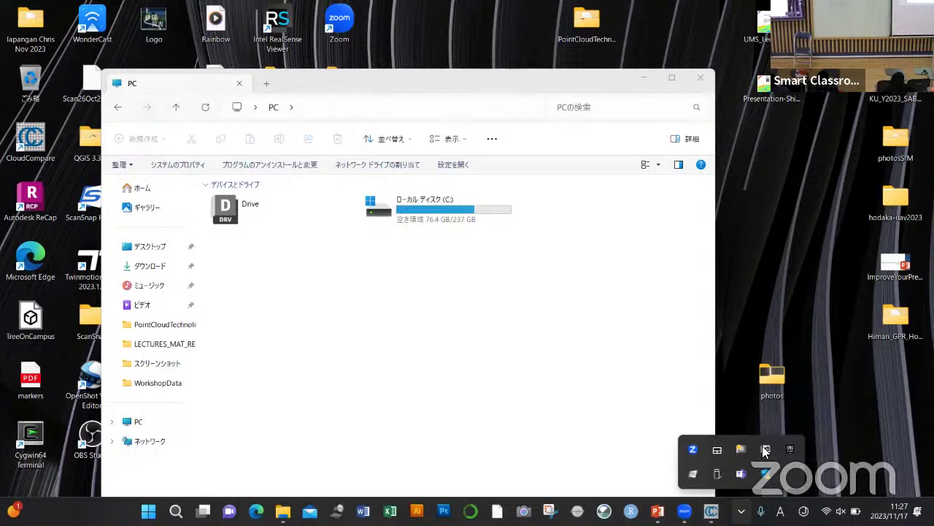
{"action": "left_click", "coordinate": [682, 345]}
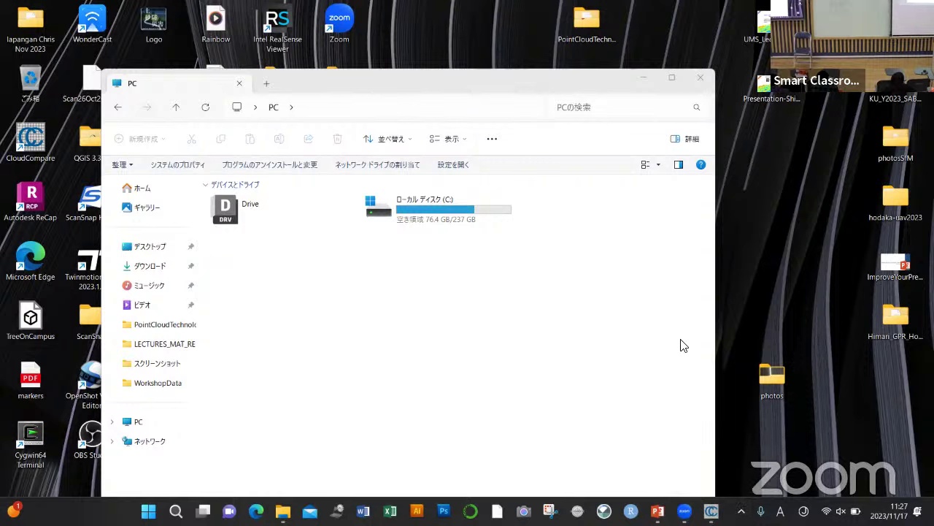
{"action": "left_click", "coordinate": [701, 77]}
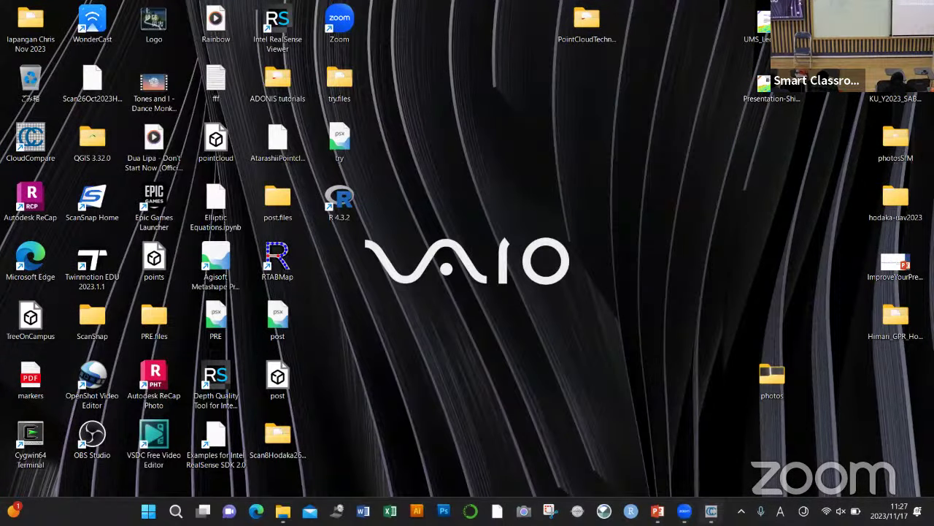
Step: Switch back to CloudCompare and set the point size of the points - Cloud entity to 4
{"action": "left_click", "coordinate": [711, 511]}
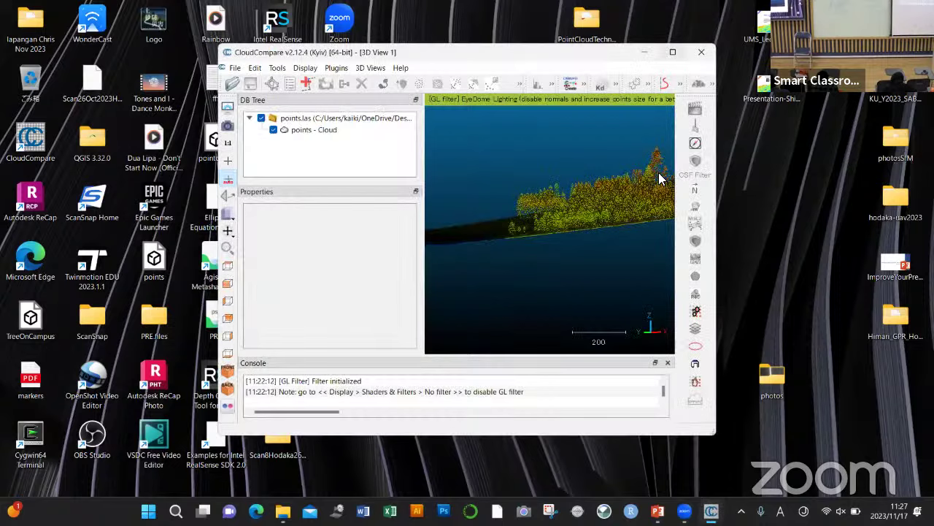
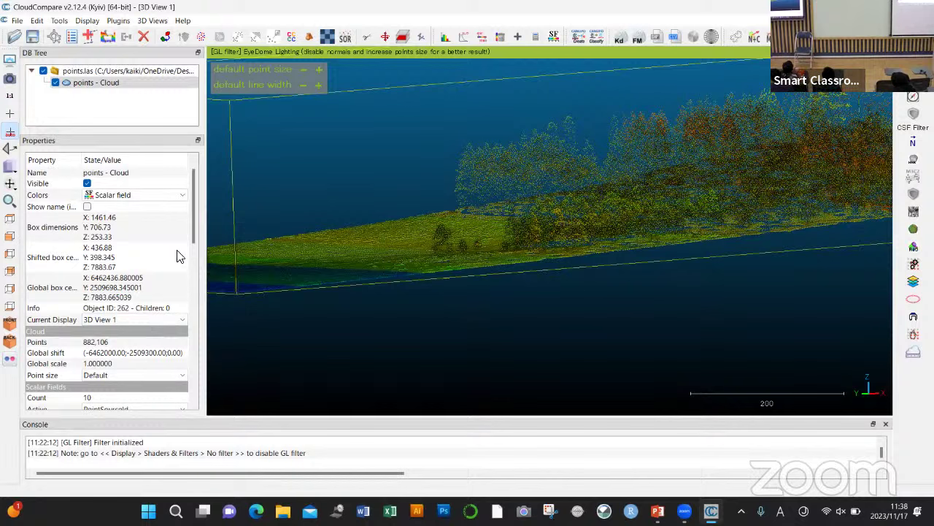
{"action": "scroll", "coordinate": [192, 217], "scroll_direction": "down", "scroll_amount": 3}
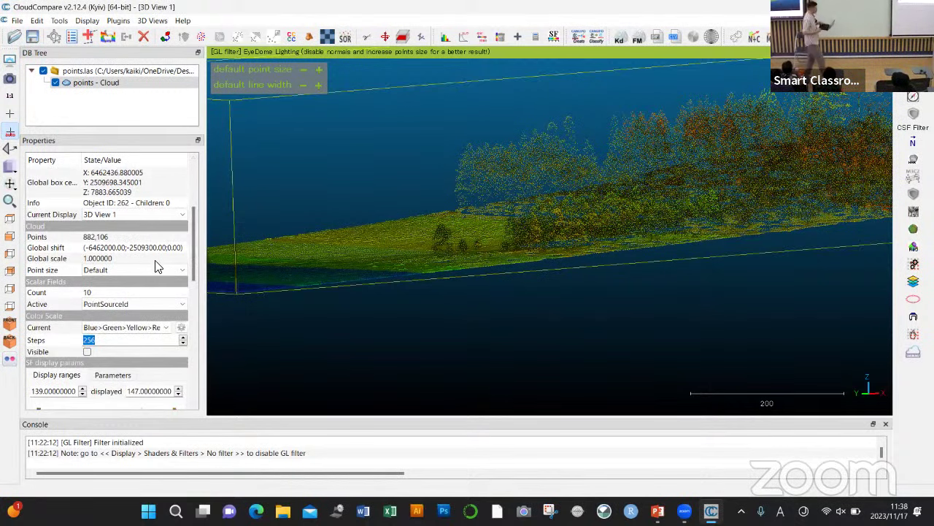
{"action": "left_click", "coordinate": [155, 270]}
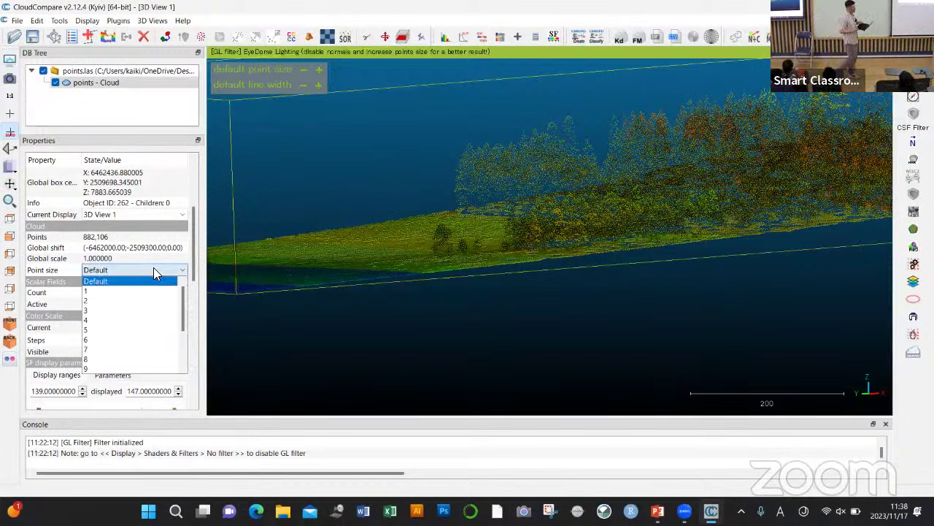
{"action": "left_click", "coordinate": [146, 321]}
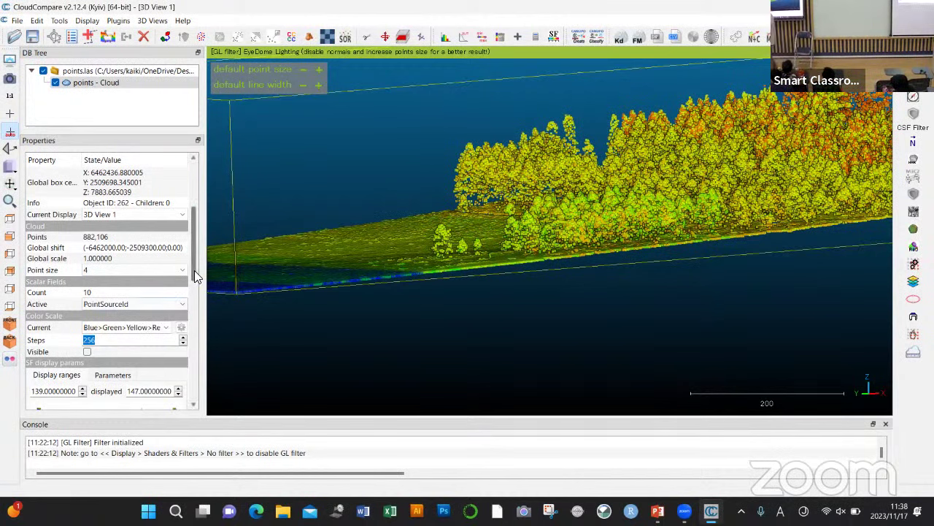
Step: Change the color scale of the cloud's PointSourceId scalar field to Brown>Yellow
{"action": "left_click_drag", "start_coordinate": [195, 271], "coordinate": [197, 312]}
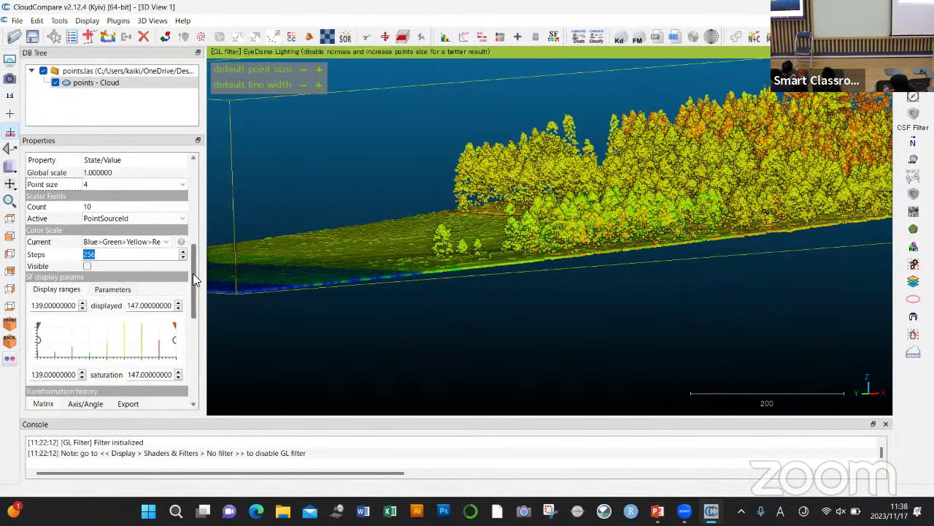
{"action": "left_click", "coordinate": [170, 242]}
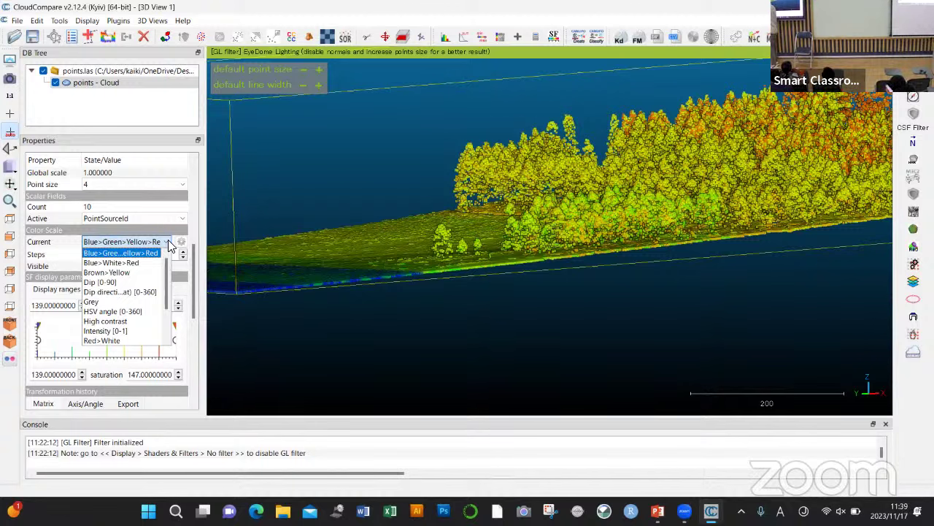
{"action": "left_click", "coordinate": [143, 272]}
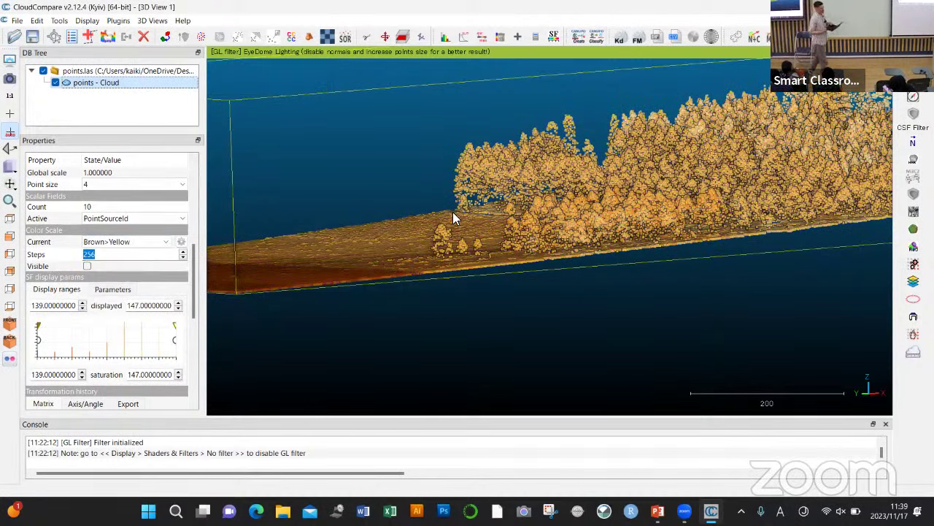
Step: Examine the recolored point cloud as a whole from oblique, underside and low side angles
{"action": "left_click_drag", "start_coordinate": [536, 305], "coordinate": [557, 266]}
{"action": "scroll", "coordinate": [534, 303], "scroll_direction": "up", "scroll_amount": 3}
{"action": "scroll", "coordinate": [534, 302], "scroll_direction": "down", "scroll_amount": 6}
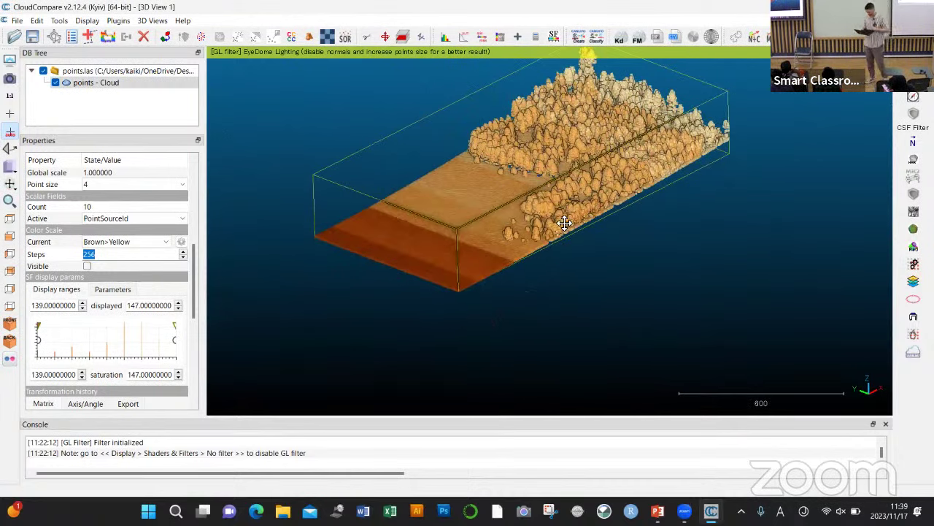
{"action": "right_click_drag", "start_coordinate": [560, 216], "coordinate": [588, 308]}
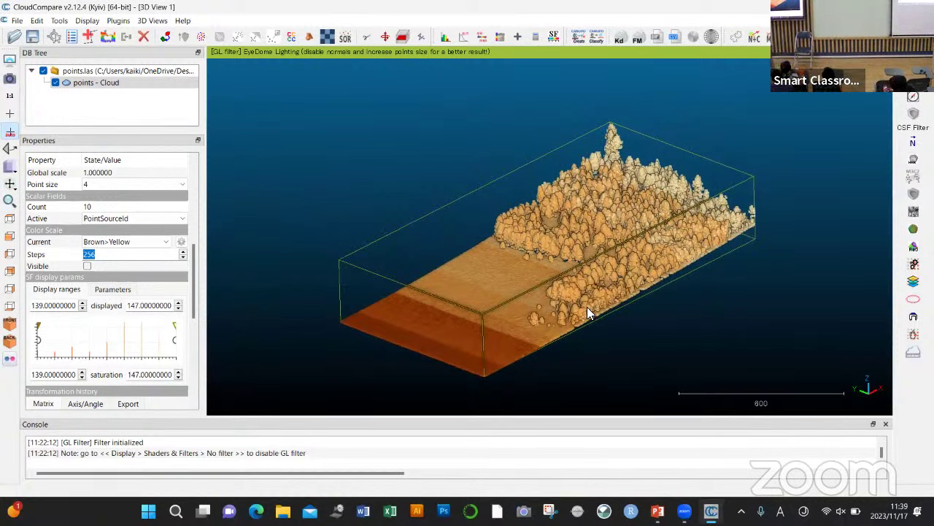
{"action": "left_click_drag", "start_coordinate": [599, 294], "coordinate": [578, 212]}
{"action": "left_click_drag", "start_coordinate": [586, 170], "coordinate": [571, 186]}
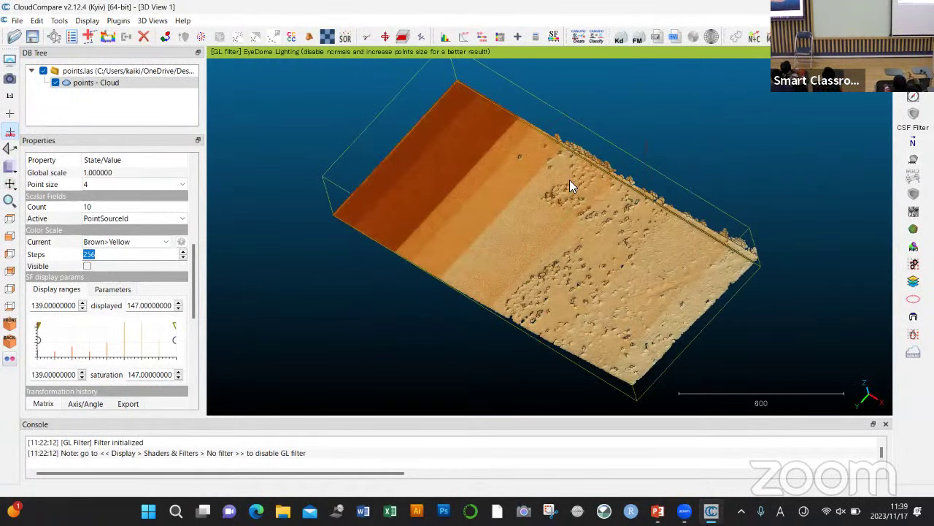
{"action": "left_click_drag", "start_coordinate": [557, 127], "coordinate": [556, 129]}
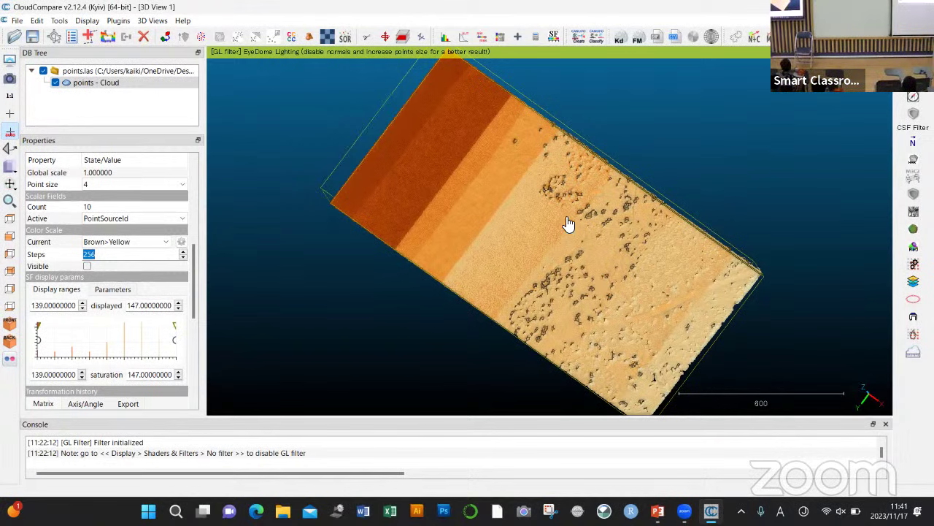
{"action": "left_click_drag", "start_coordinate": [592, 375], "coordinate": [521, 273]}
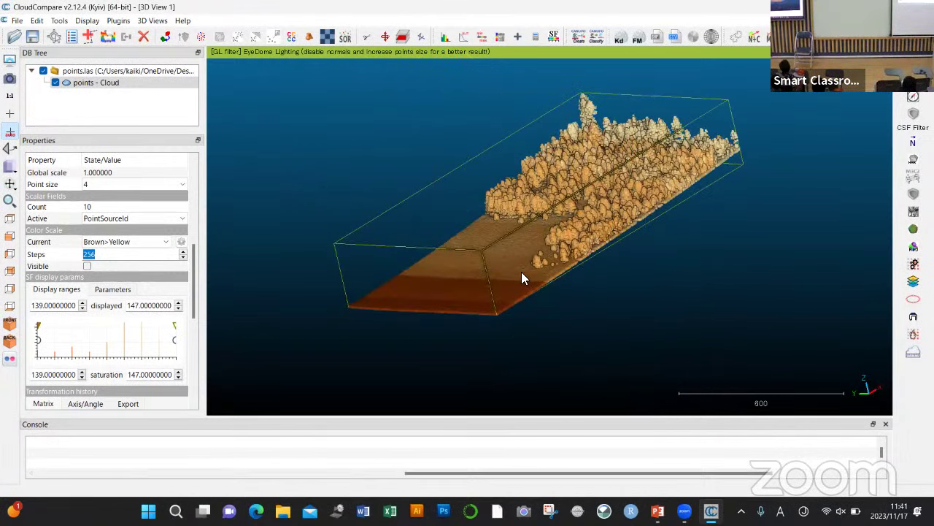
{"action": "left_click_drag", "start_coordinate": [521, 195], "coordinate": [571, 277]}
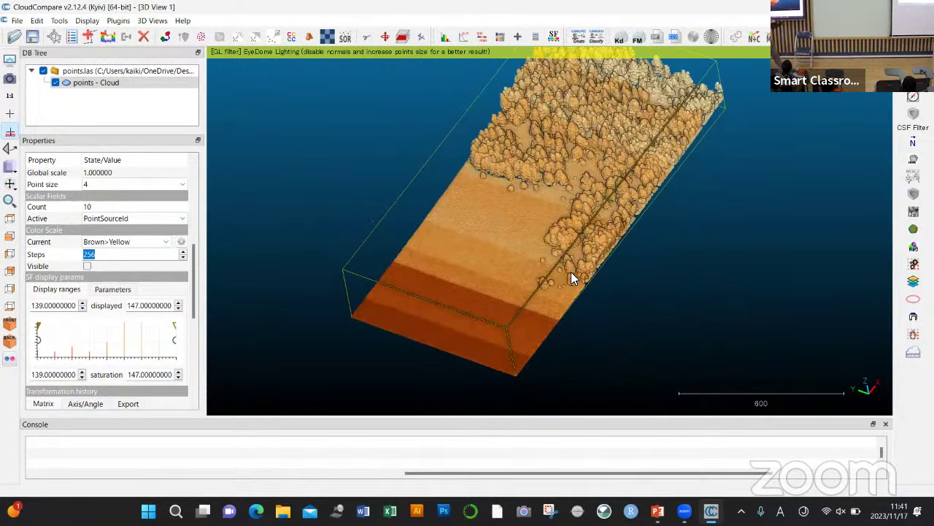
Step: Color the cloud by the Intensity scalar field with the Blue>Green>Yellow>Red scale, and bring up the intensity slide in PowerPoint
{"action": "left_click", "coordinate": [170, 219]}
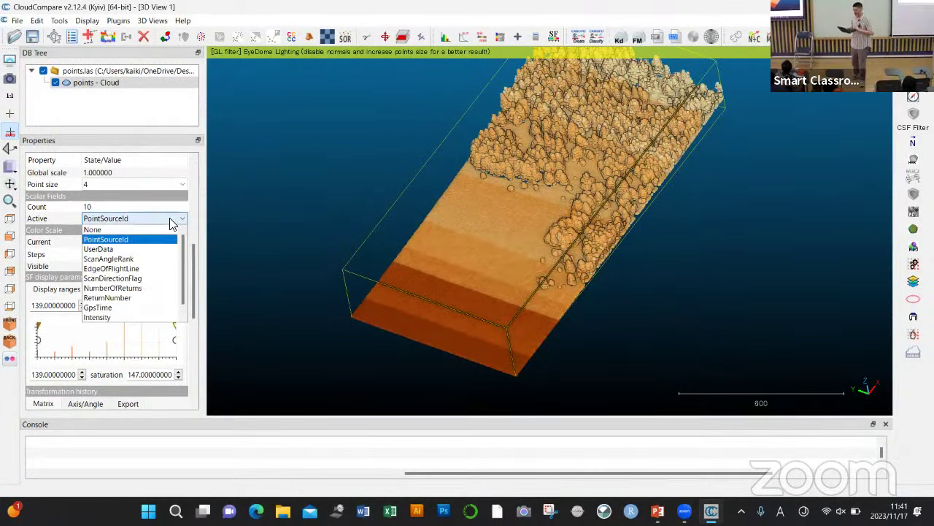
{"action": "left_click", "coordinate": [151, 317]}
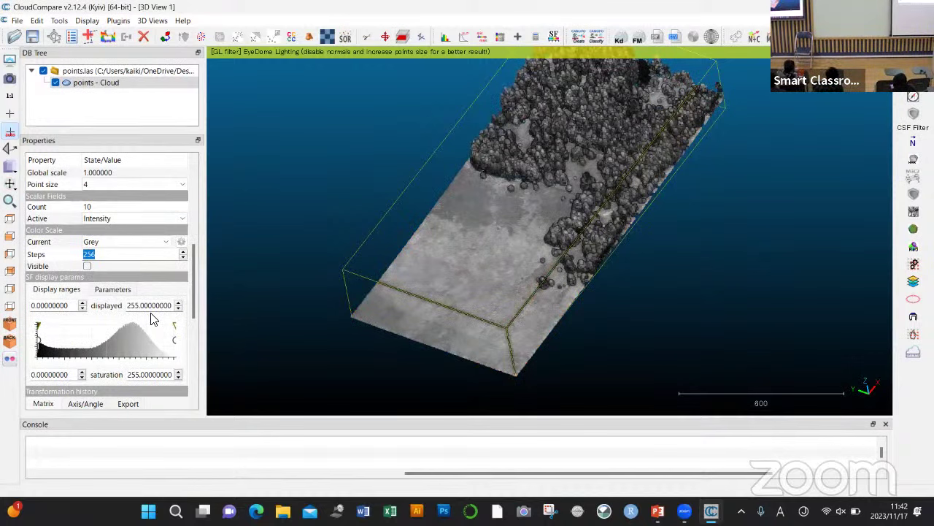
{"action": "left_click", "coordinate": [166, 245]}
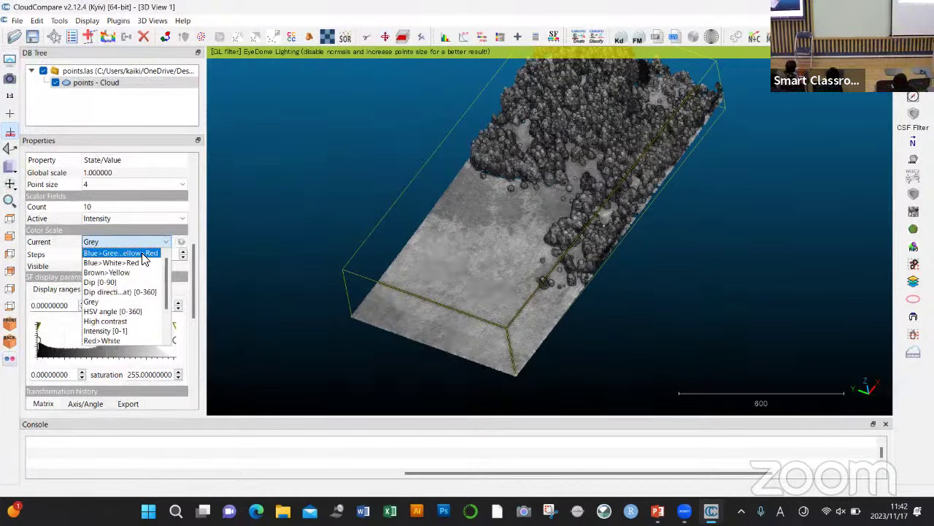
{"action": "left_click", "coordinate": [143, 254]}
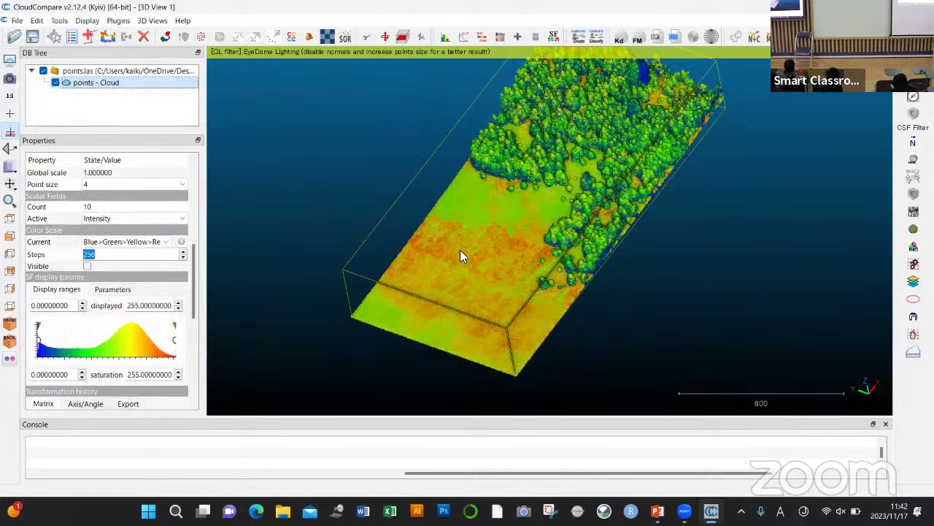
{"action": "left_click_drag", "start_coordinate": [477, 231], "coordinate": [483, 206]}
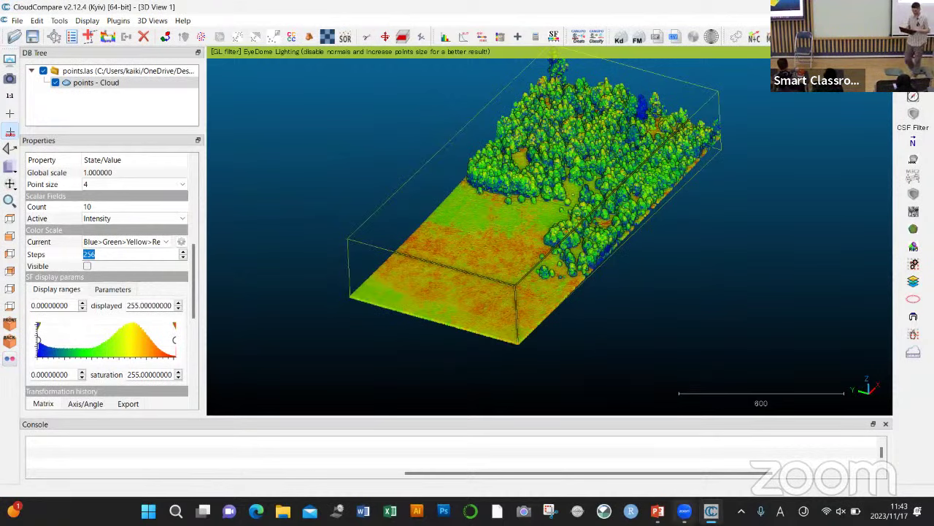
{"action": "left_click", "coordinate": [657, 511]}
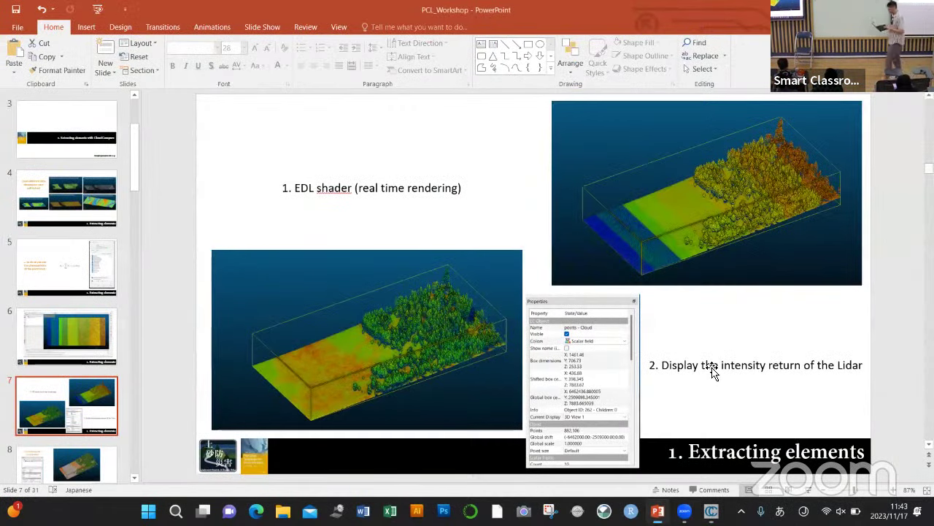
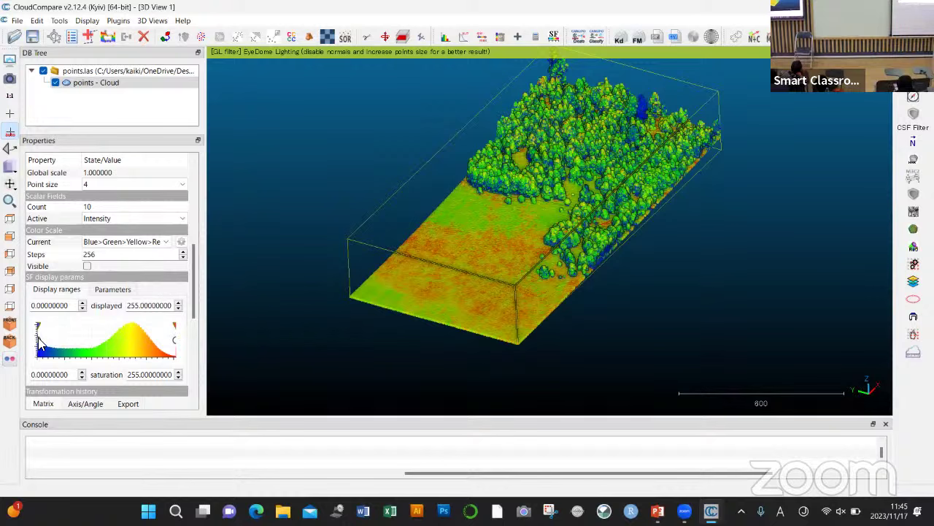
Step: Try raising the minimum of the displayed Intensity range to about 128.39, and return it to 0
{"action": "left_click_drag", "start_coordinate": [40, 347], "coordinate": [105, 340]}
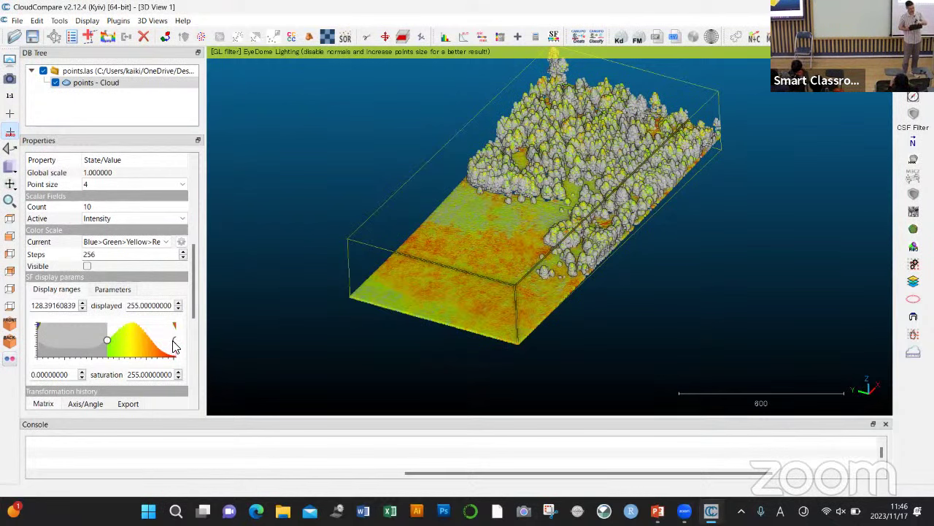
{"action": "mouse_move", "coordinate": [174, 345]}
{"action": "left_mouse_down"}
{"action": "mouse_move", "coordinate": [146, 345]}
{"action": "mouse_move", "coordinate": [175, 345]}
{"action": "left_mouse_up"}
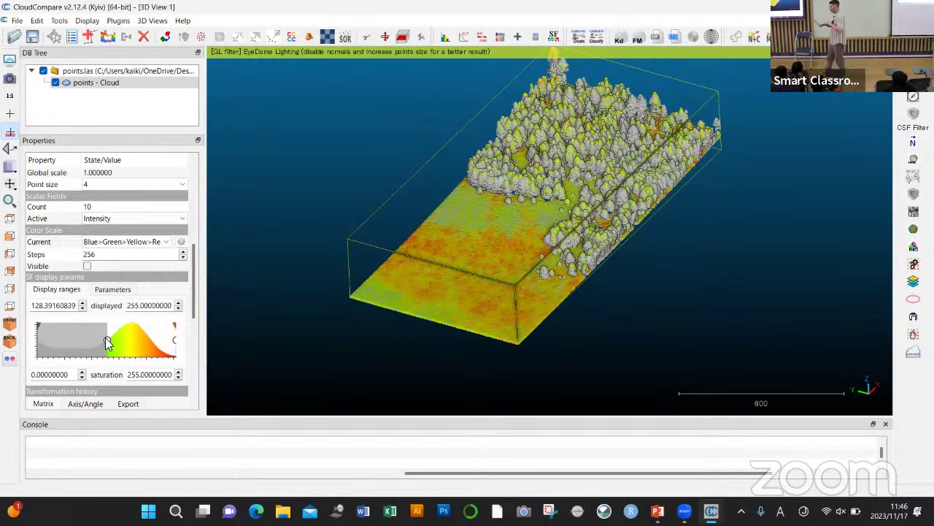
{"action": "left_click_drag", "start_coordinate": [107, 343], "coordinate": [22, 336]}
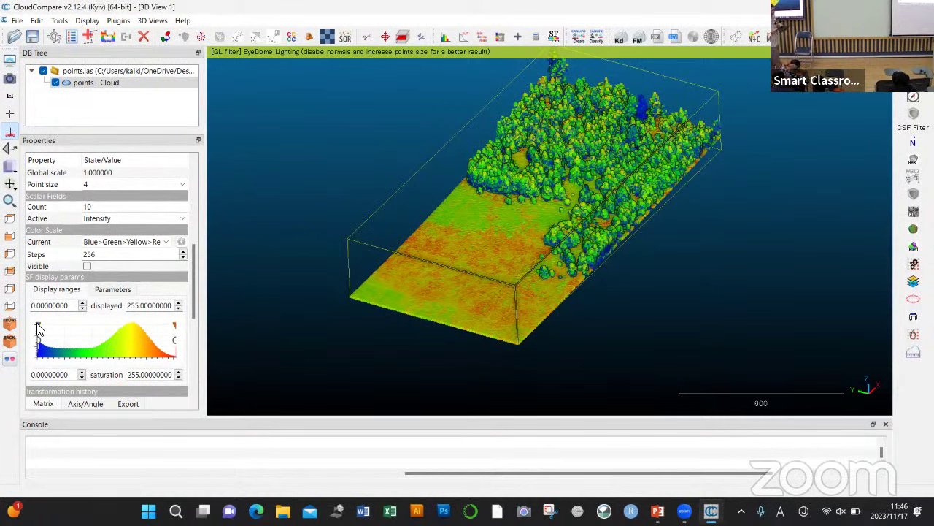
Step: Raise the Intensity saturation minimum to about 82.03 and the displayed minimum to about 114.13
{"action": "left_click_drag", "start_coordinate": [38, 328], "coordinate": [81, 332]}
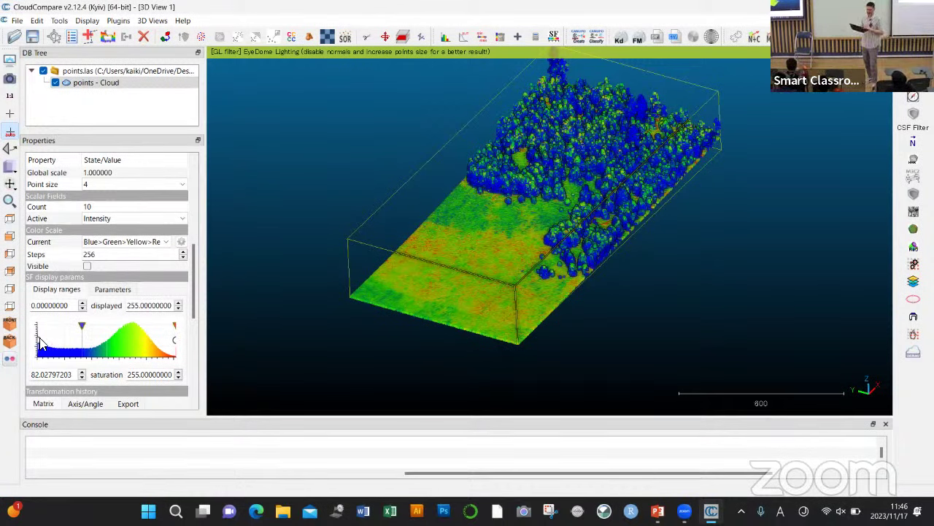
{"action": "left_click_drag", "start_coordinate": [40, 344], "coordinate": [100, 346]}
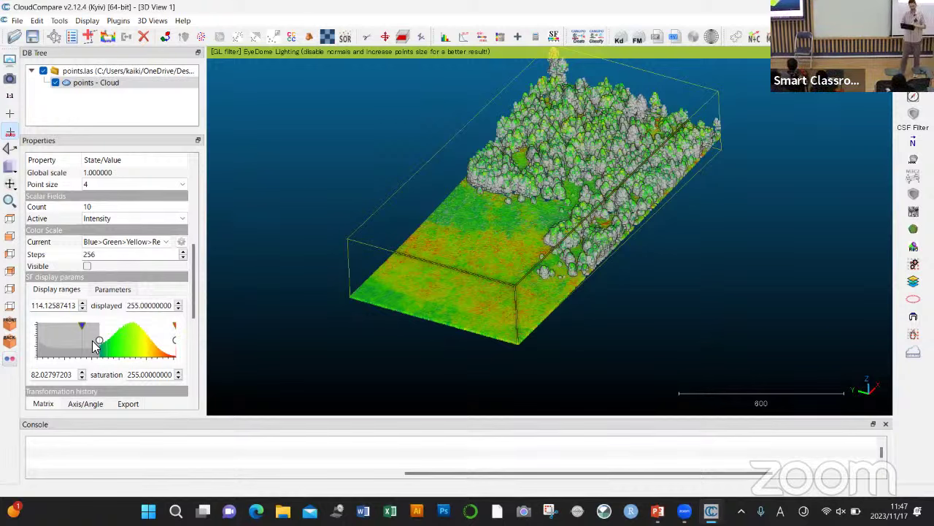
Step: Filter the cloud by Intensity value over the range 114.13 to 255 and split it into inside and outside clouds
{"action": "left_click", "coordinate": [482, 38]}
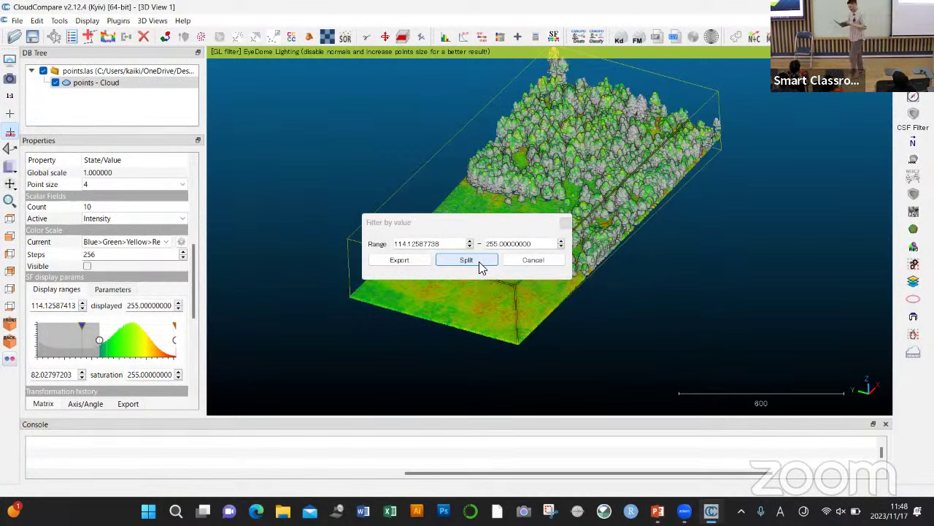
{"action": "left_click", "coordinate": [479, 261]}
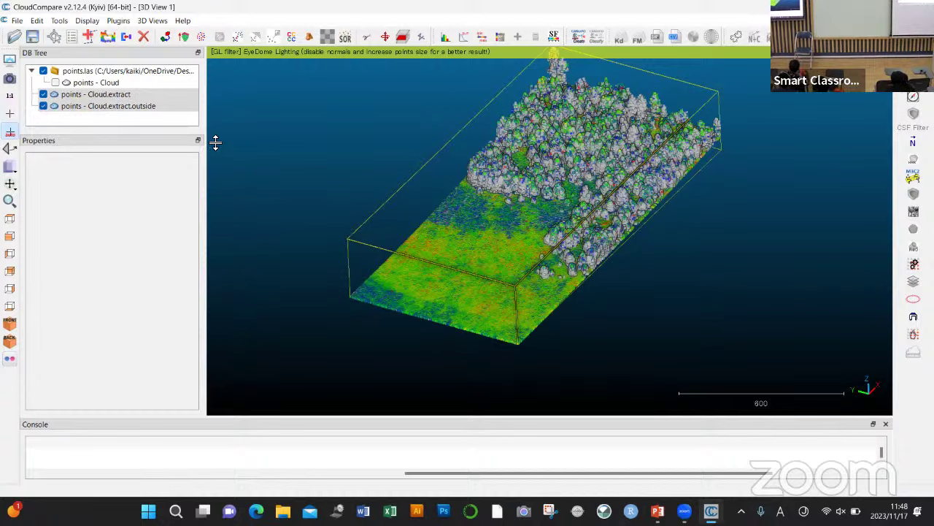
Step: Hide points - Cloud.extract to examine points - Cloud.extract.outside on its own, and show the extracted cloud again
{"action": "left_click", "coordinate": [44, 96]}
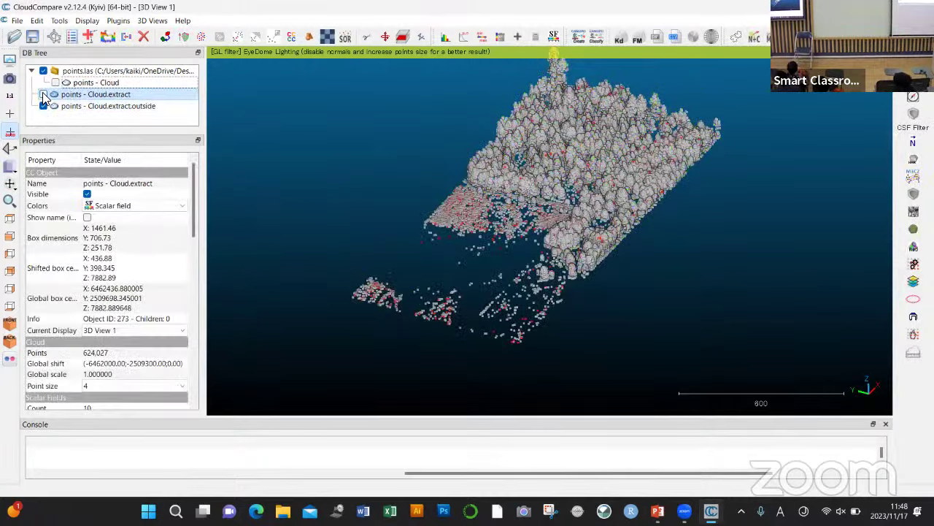
{"action": "left_click_drag", "start_coordinate": [438, 282], "coordinate": [467, 372]}
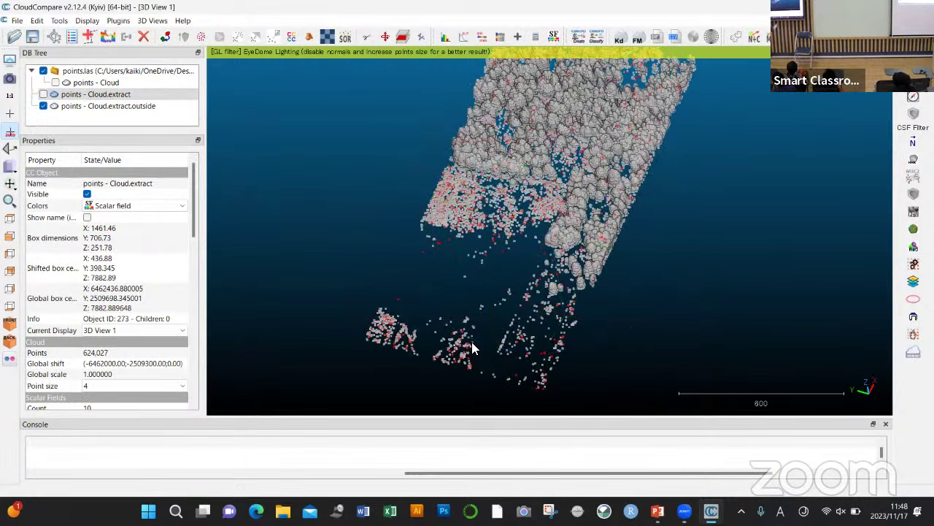
{"action": "left_click", "coordinate": [43, 94]}
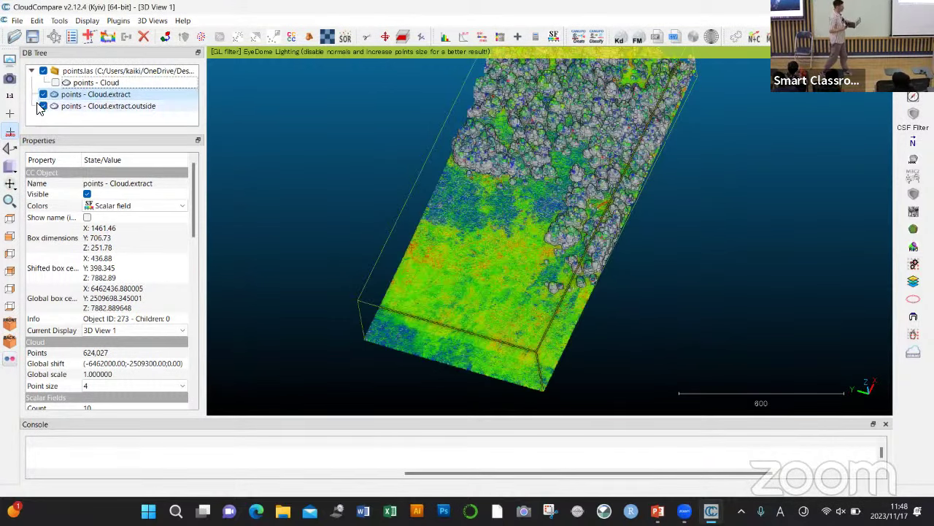
Step: Hide and show points - Cloud.extract.outside repeatedly to compare points - Cloud.extract alone with both clouds together, viewed obliquely
{"action": "left_click", "coordinate": [47, 108]}
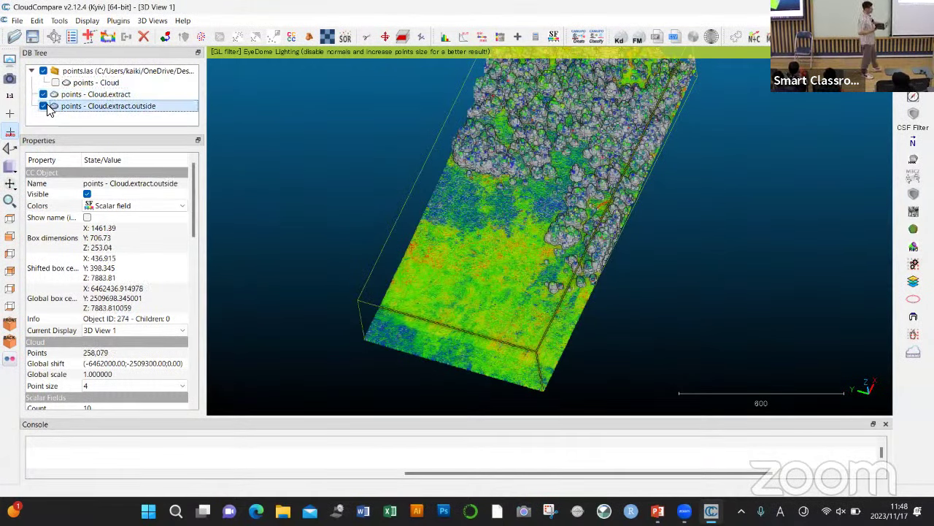
{"action": "left_click", "coordinate": [43, 106]}
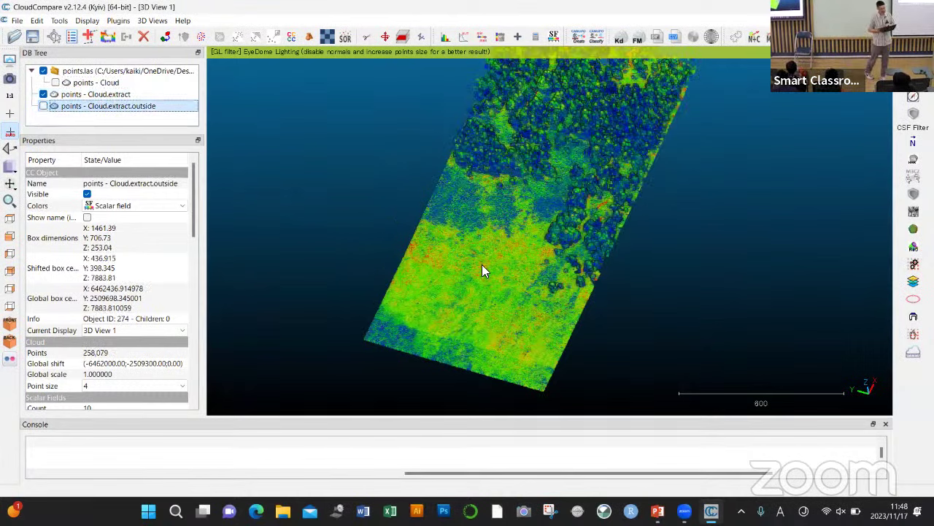
{"action": "left_click_drag", "start_coordinate": [496, 294], "coordinate": [526, 187]}
{"action": "left_click", "coordinate": [43, 107]}
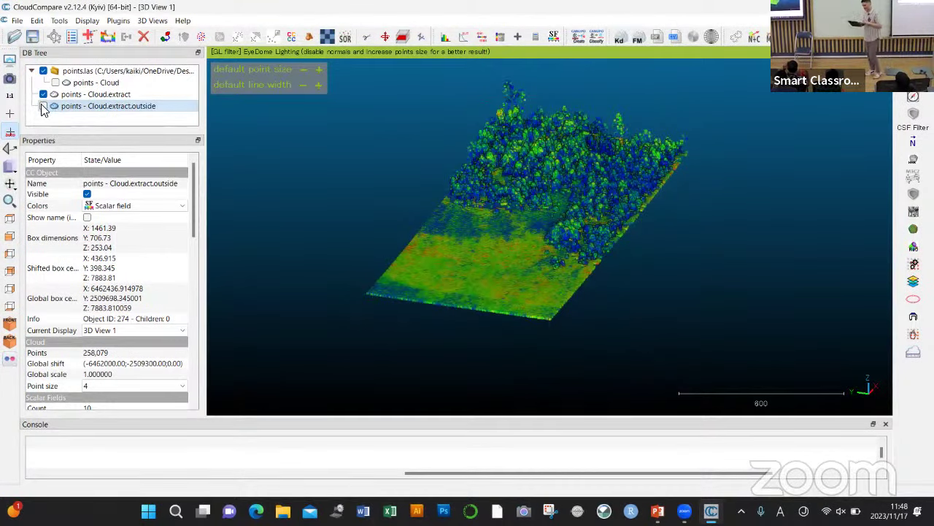
{"action": "left_click", "coordinate": [43, 107]}
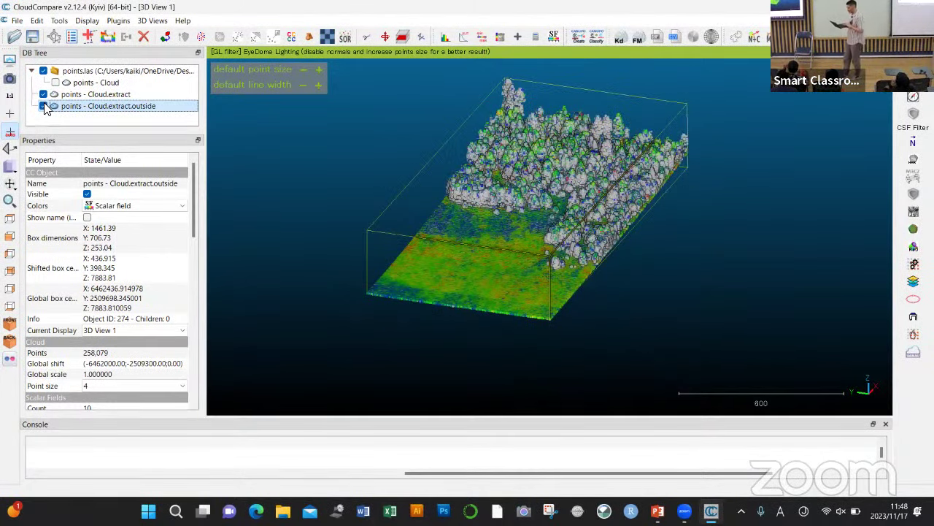
{"action": "left_click", "coordinate": [43, 106]}
{"action": "left_click", "coordinate": [44, 107]}
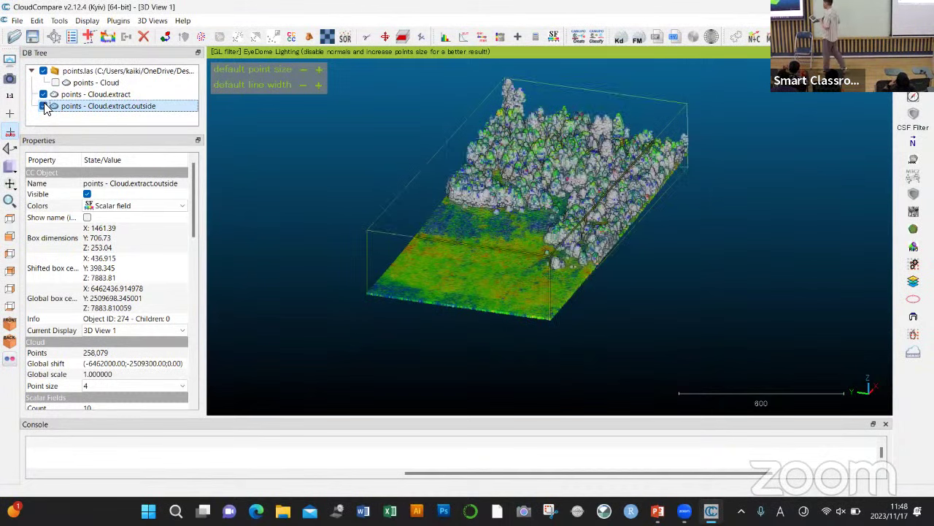
Step: Hide points - Cloud.extract and show the original points - Cloud together with points - Cloud.extract.outside
{"action": "left_click", "coordinate": [43, 95]}
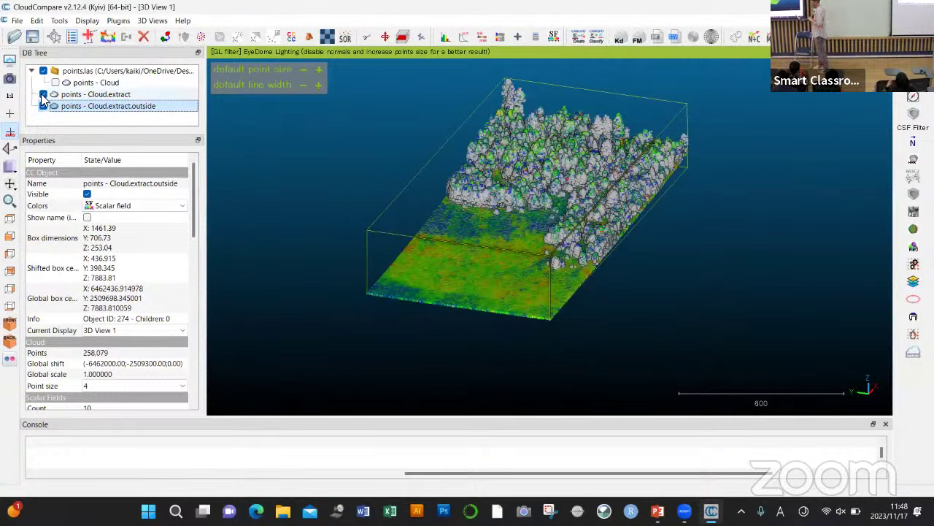
{"action": "left_click", "coordinate": [43, 95]}
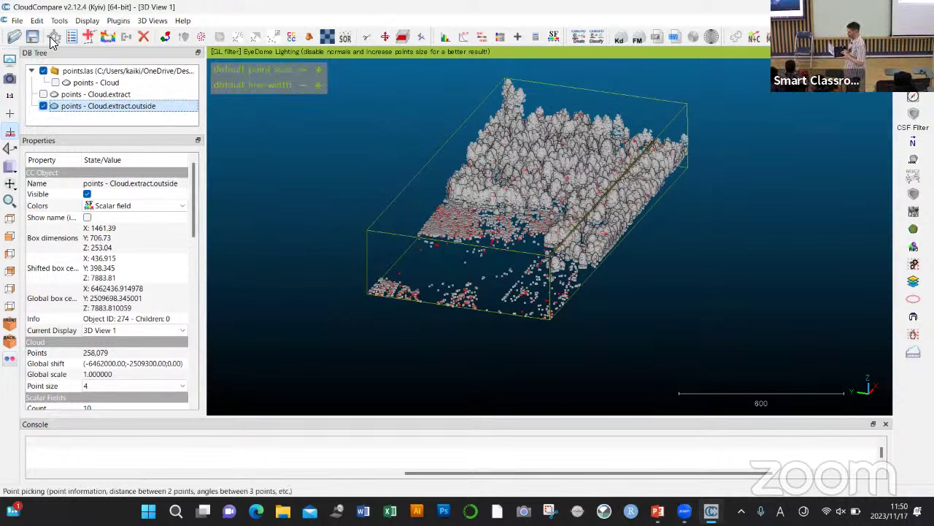
{"action": "left_click", "coordinate": [54, 83]}
{"action": "left_click", "coordinate": [76, 83]}
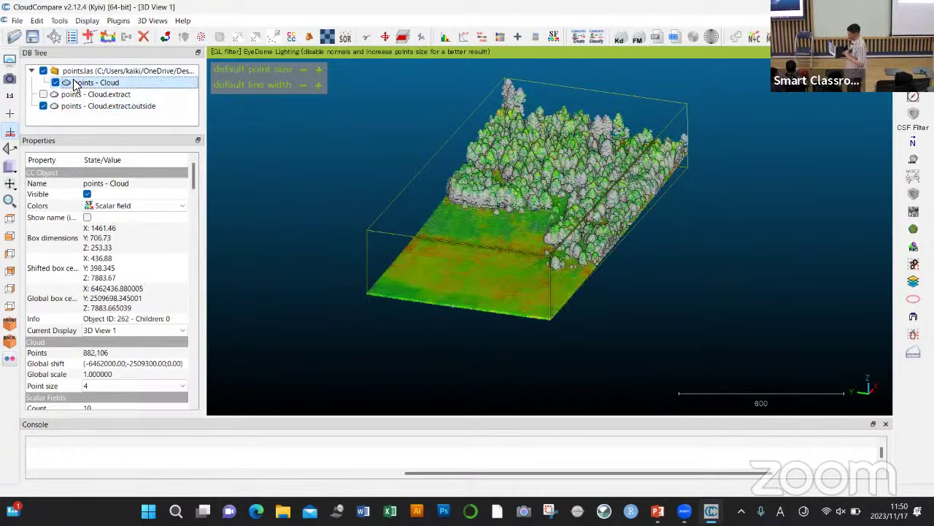
Step: Measure the distance between the top and base of the outermost isolated tree at the forest edge with point picking
{"action": "left_click", "coordinate": [53, 41]}
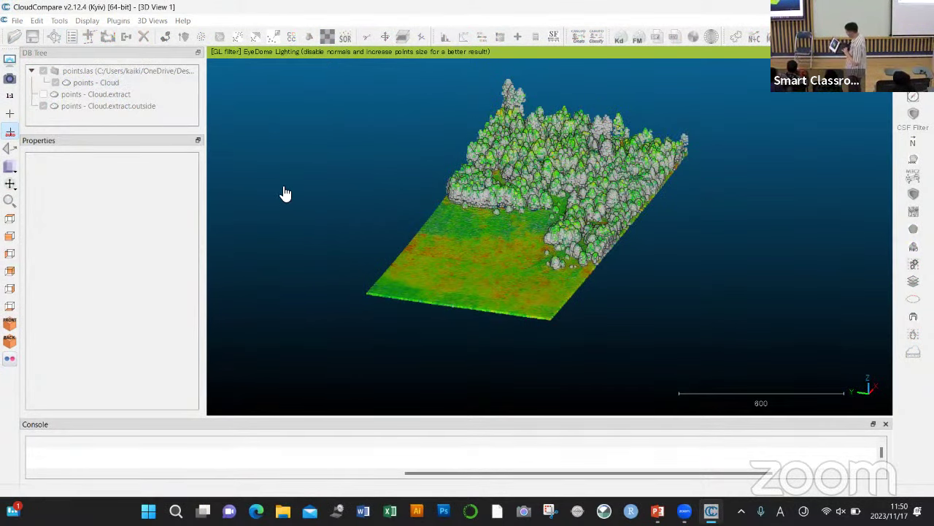
{"action": "scroll", "coordinate": [469, 167], "scroll_direction": "up", "scroll_amount": 3}
{"action": "scroll", "coordinate": [470, 168], "scroll_direction": "up", "scroll_amount": 5}
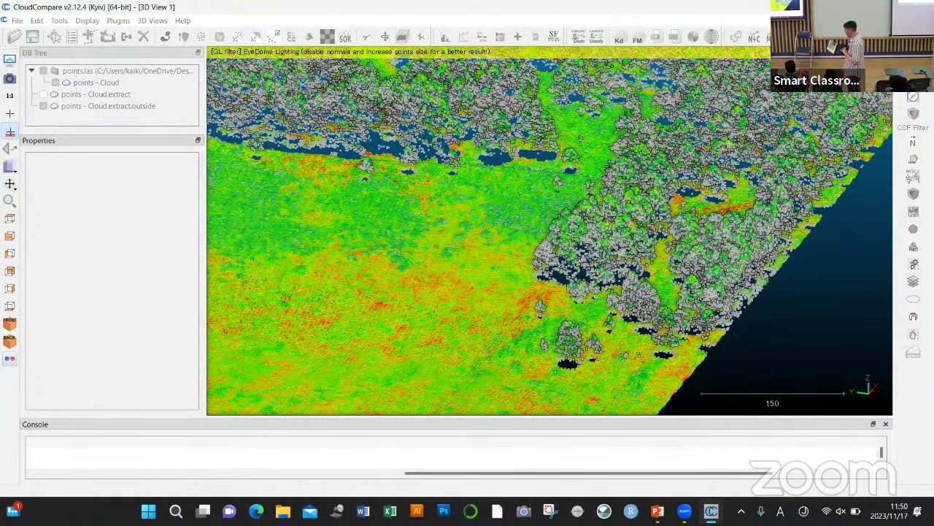
{"action": "left_click", "coordinate": [861, 66]}
{"action": "left_click_drag", "start_coordinate": [645, 219], "coordinate": [574, 217]}
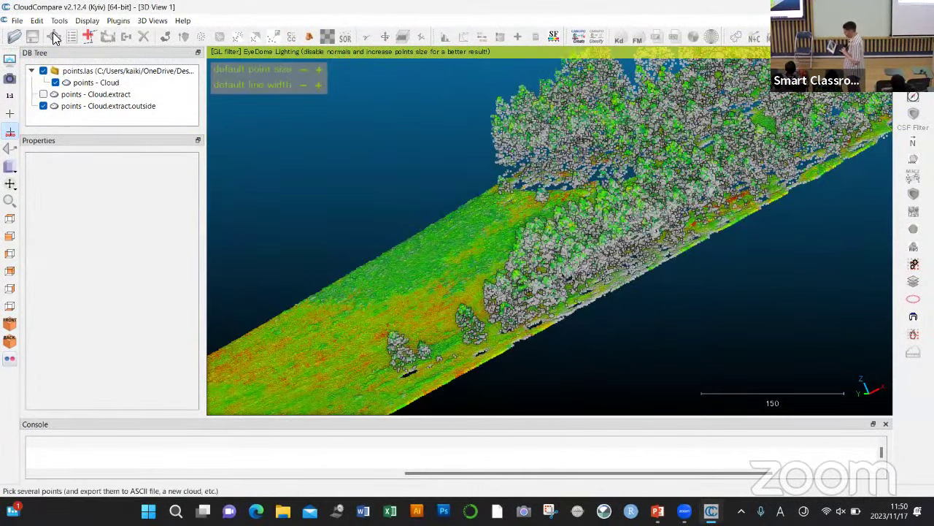
{"action": "left_click", "coordinate": [54, 36]}
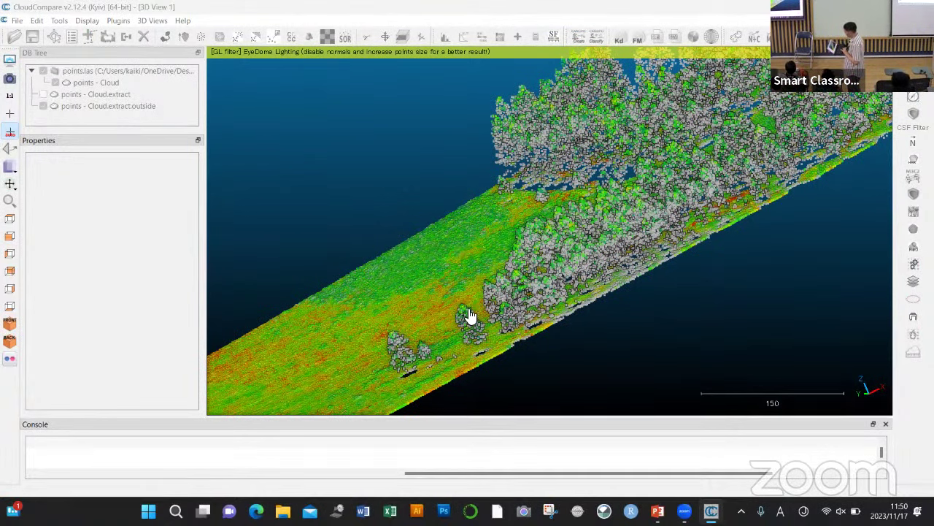
{"action": "left_click", "coordinate": [391, 340]}
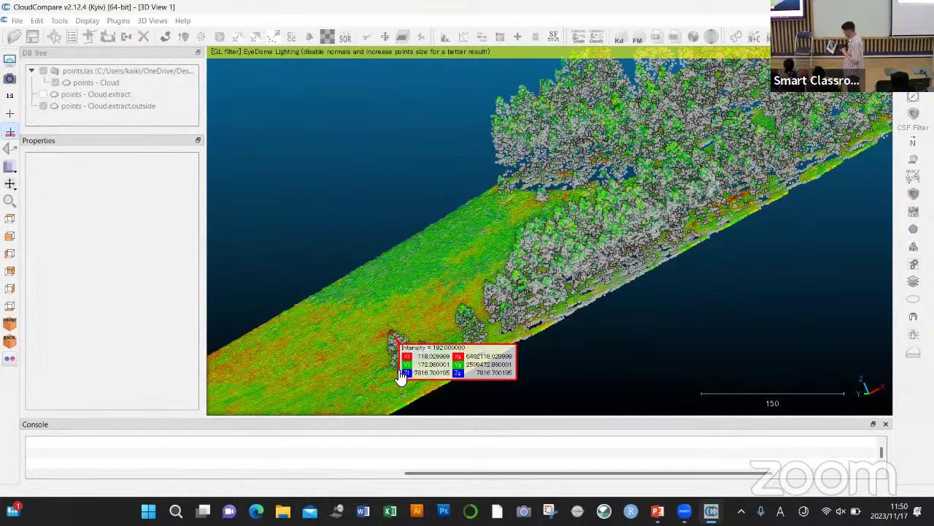
{"action": "left_click_drag", "start_coordinate": [457, 360], "coordinate": [497, 300]}
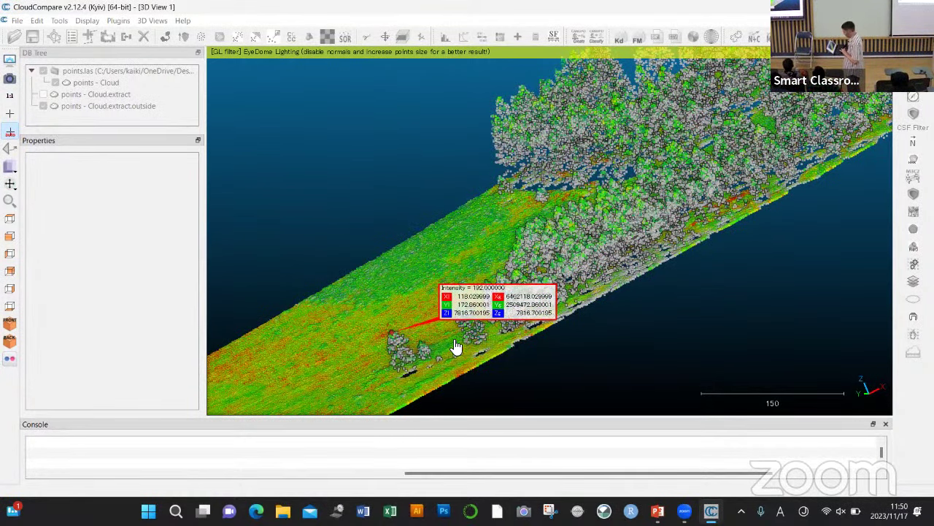
{"action": "left_click", "coordinate": [416, 374]}
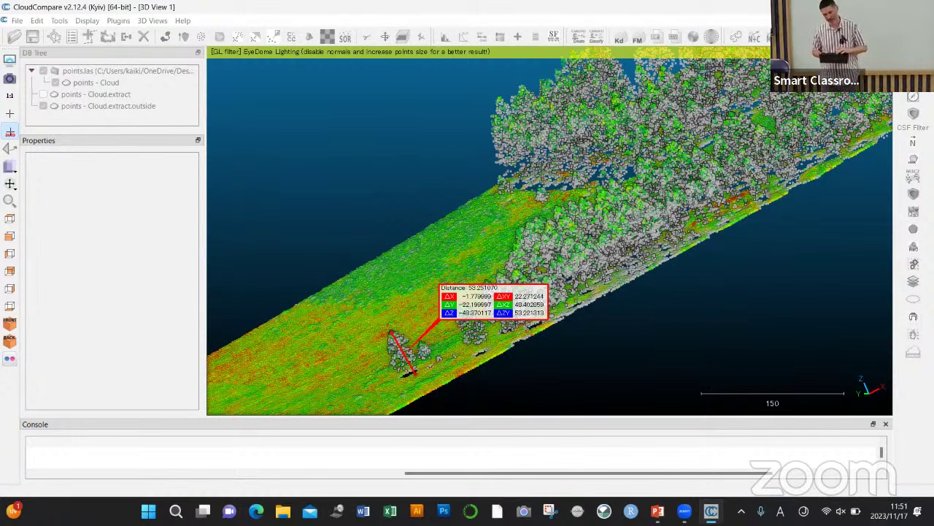
{"action": "key", "text": "Escape"}
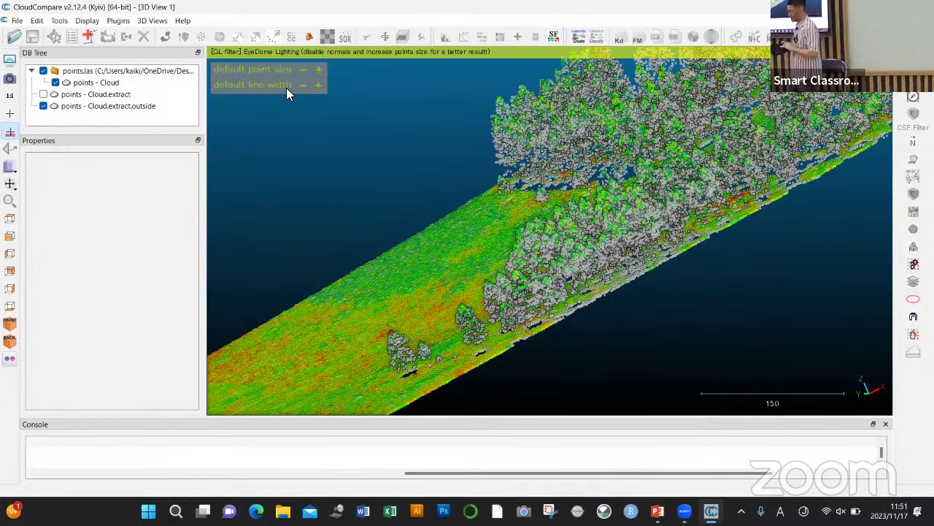
Step: Query the top point of the second isolated tree near the forest edge and measure the distance between its base and top
{"action": "left_click", "coordinate": [62, 38]}
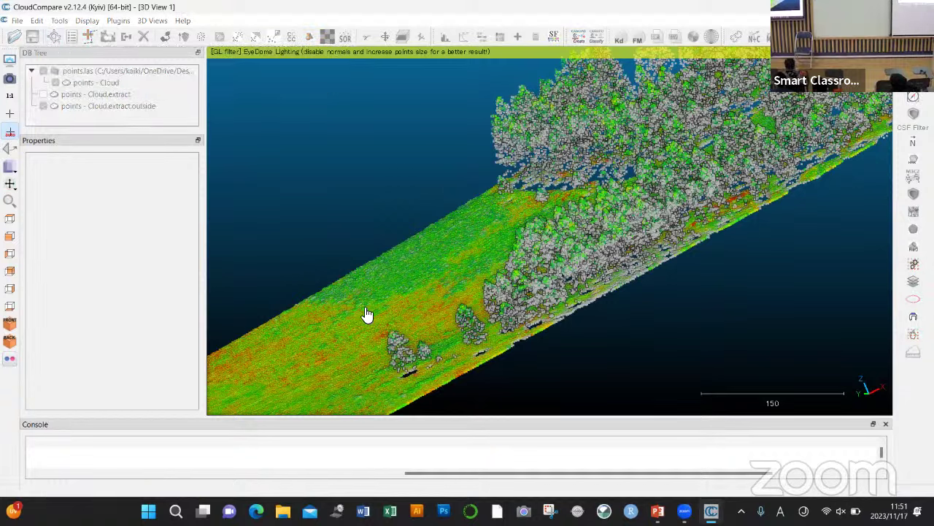
{"action": "left_click", "coordinate": [463, 311]}
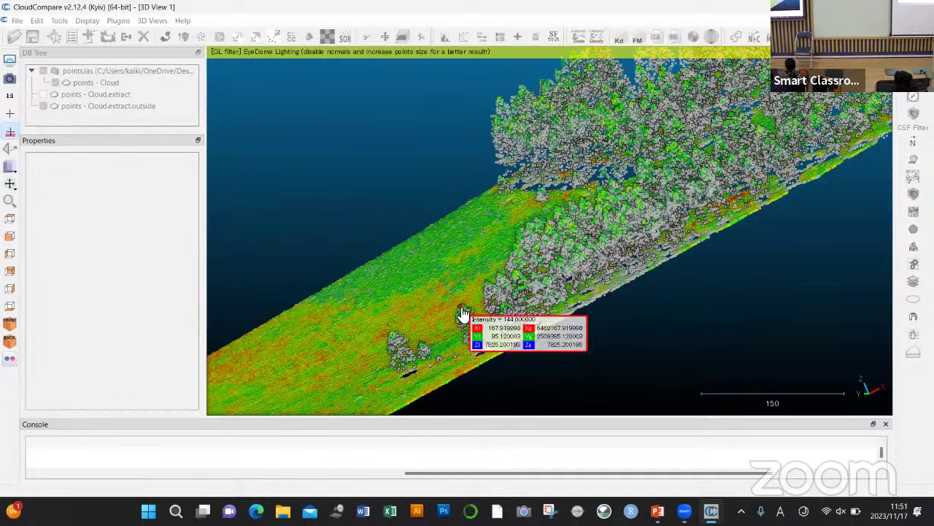
{"action": "left_click_drag", "start_coordinate": [506, 330], "coordinate": [526, 267]}
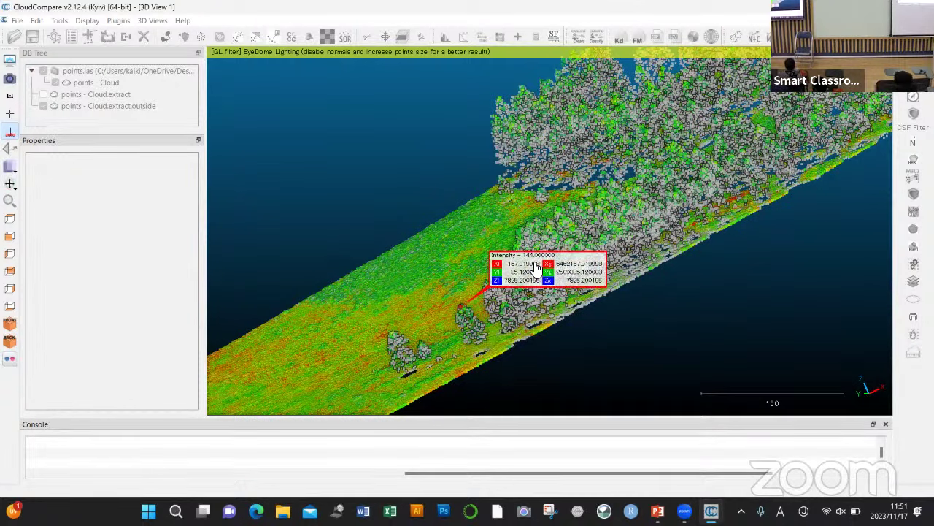
{"action": "left_click", "coordinate": [486, 359]}
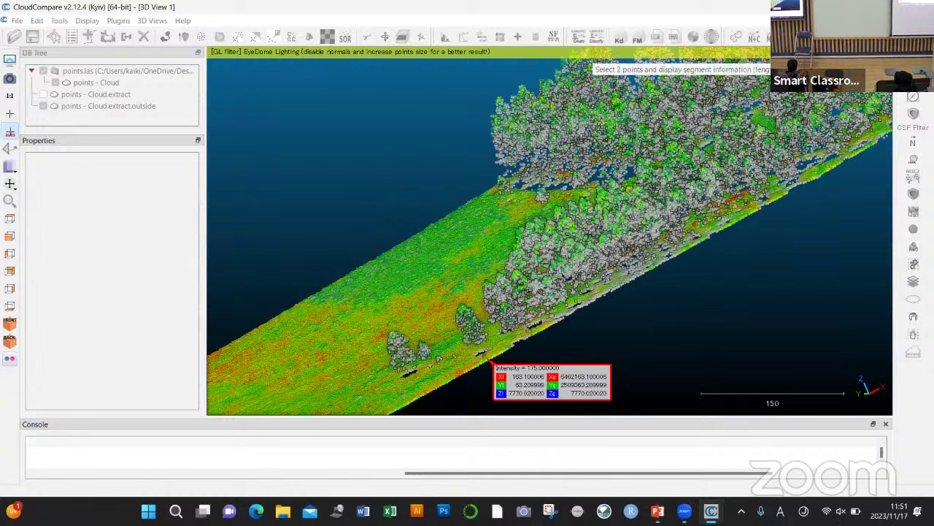
{"action": "left_click", "coordinate": [464, 312]}
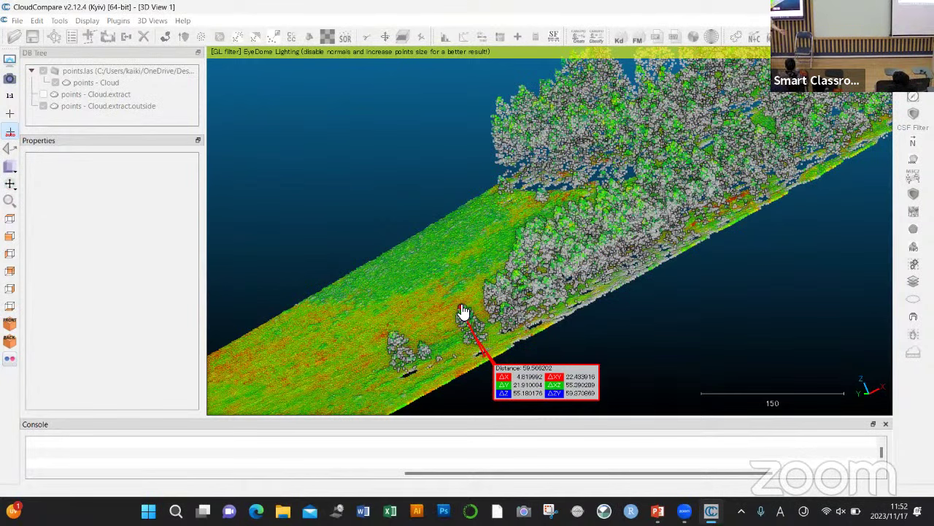
Step: Measure the area of a triangle through three points on the open ground beside the forest, and end point picking
{"action": "left_click", "coordinate": [450, 243]}
{"action": "left_click", "coordinate": [374, 284]}
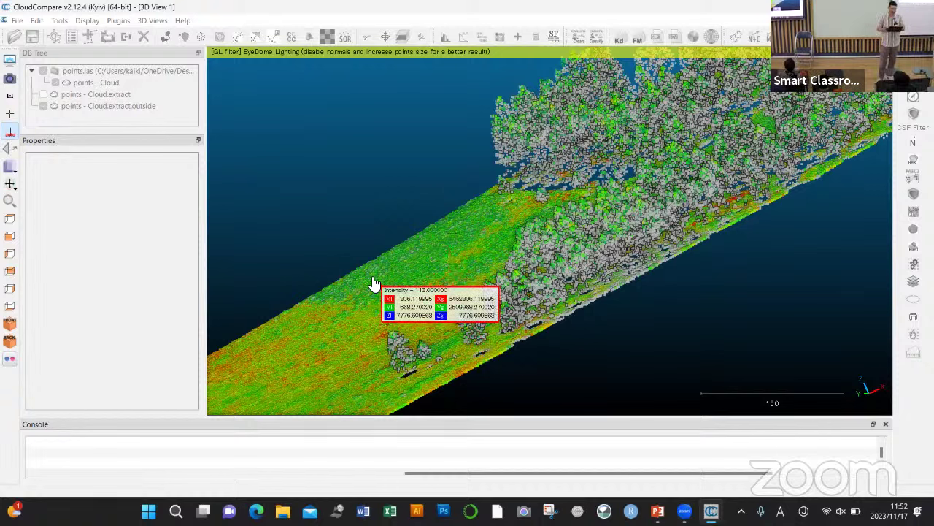
{"action": "left_click", "coordinate": [453, 238]}
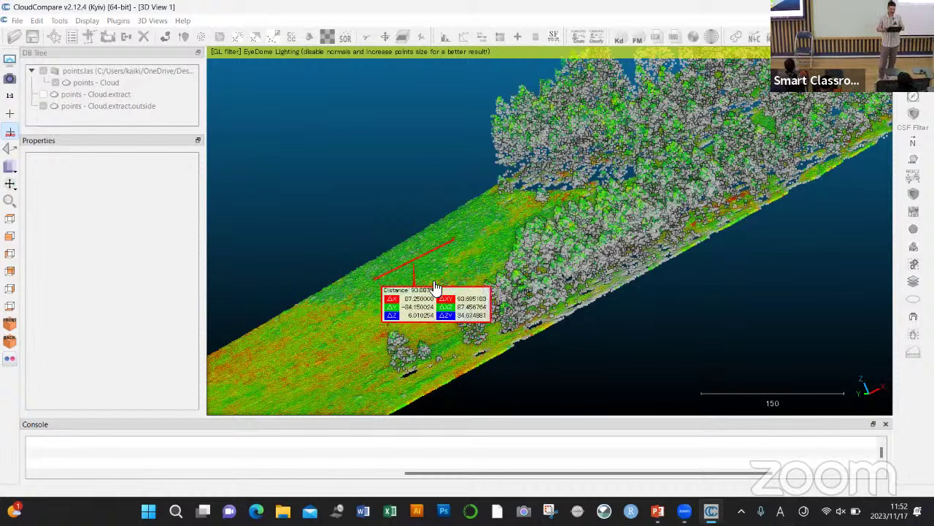
{"action": "left_click", "coordinate": [435, 285]}
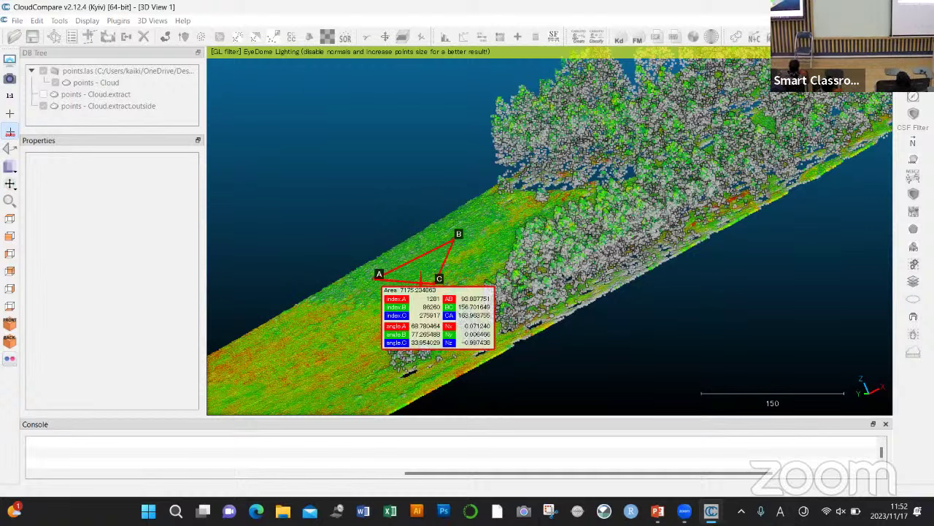
{"action": "key", "text": "Escape"}
{"action": "scroll", "coordinate": [614, 299], "scroll_direction": "down", "scroll_amount": 8}
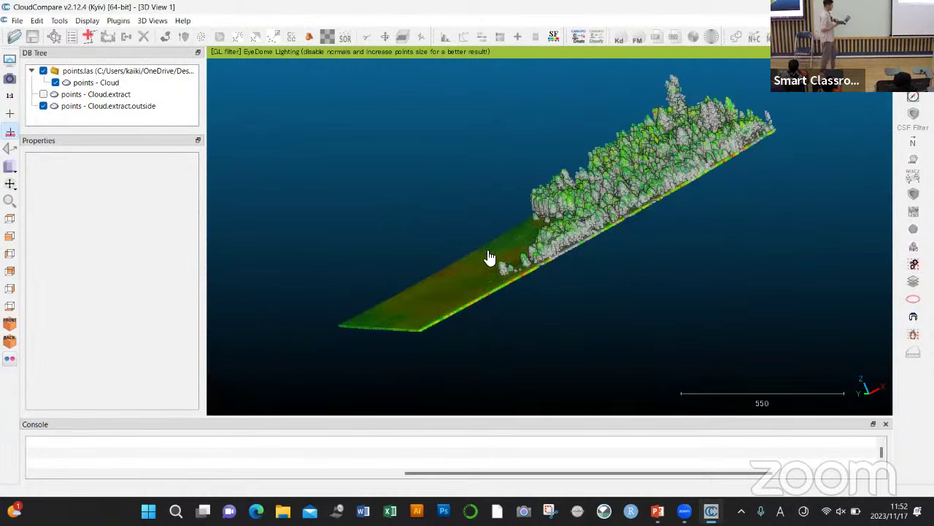
{"action": "left_click_drag", "start_coordinate": [491, 259], "coordinate": [569, 343]}
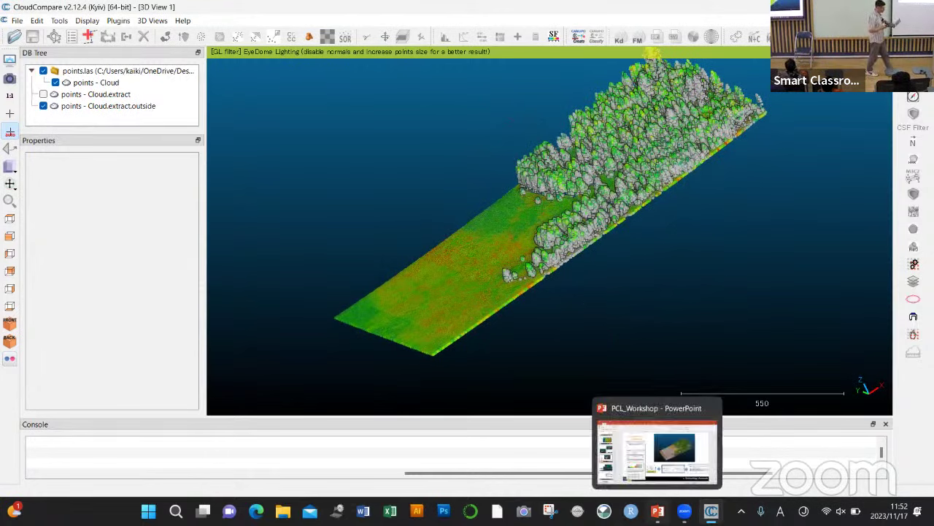
Step: Switch to the PCL_Workshop presentation in PowerPoint, consult slide 9 on cutting manually, and return to CloudCompare
{"action": "left_click", "coordinate": [657, 511]}
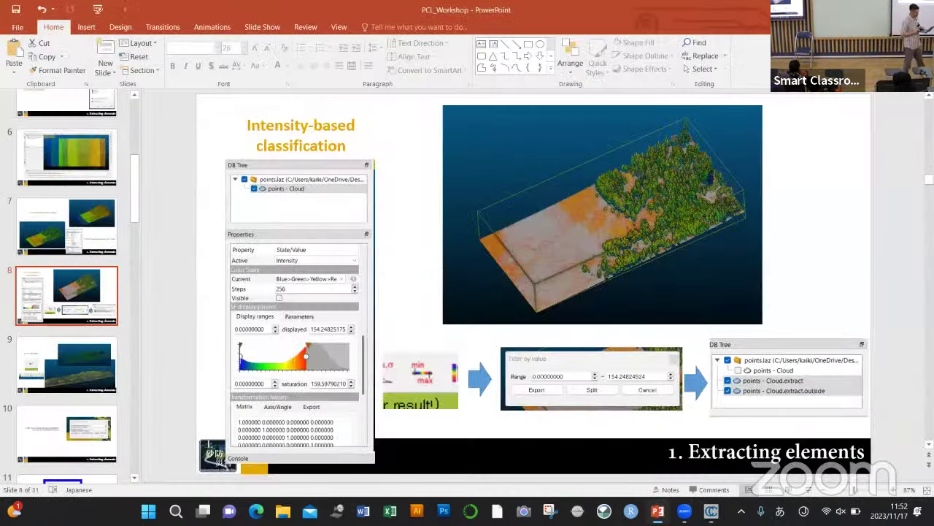
{"action": "left_click", "coordinate": [61, 387]}
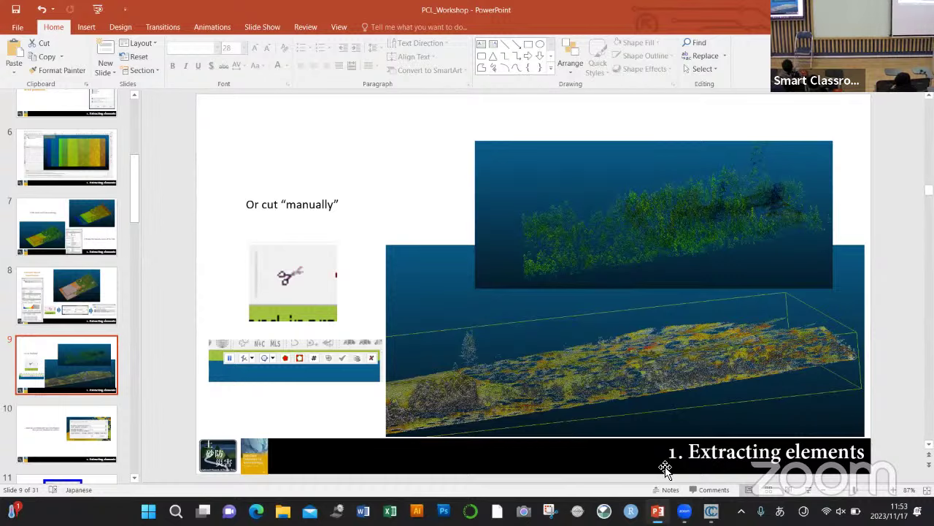
{"action": "mouse_move", "coordinate": [711, 511]}
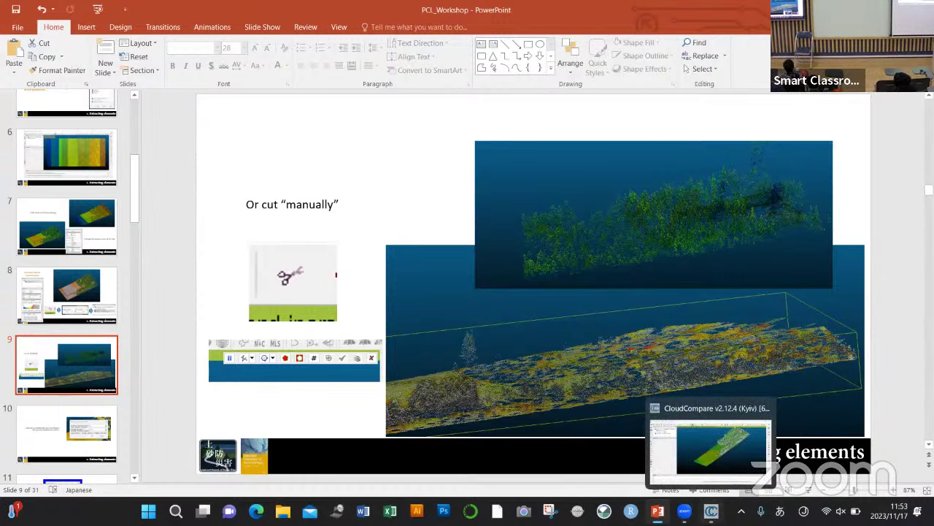
{"action": "left_click", "coordinate": [708, 447]}
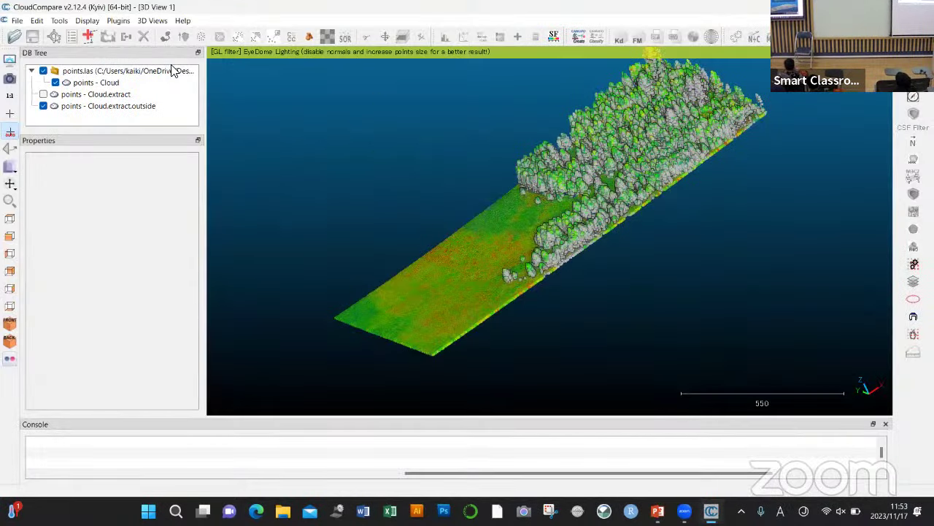
Step: Hide points - Cloud and points - Cloud.extract.outside, and show only points - Cloud.extract in a side-on view
{"action": "left_click", "coordinate": [65, 107]}
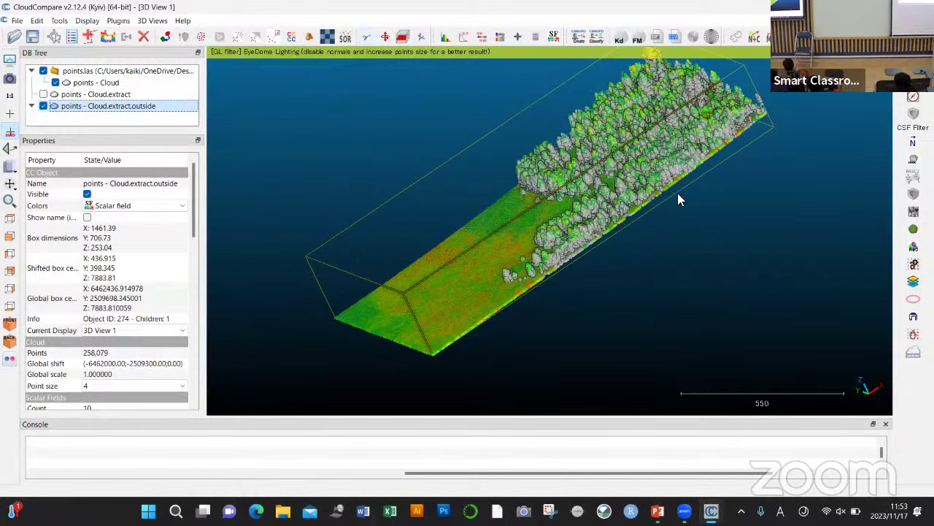
{"action": "left_click_drag", "start_coordinate": [621, 326], "coordinate": [540, 268]}
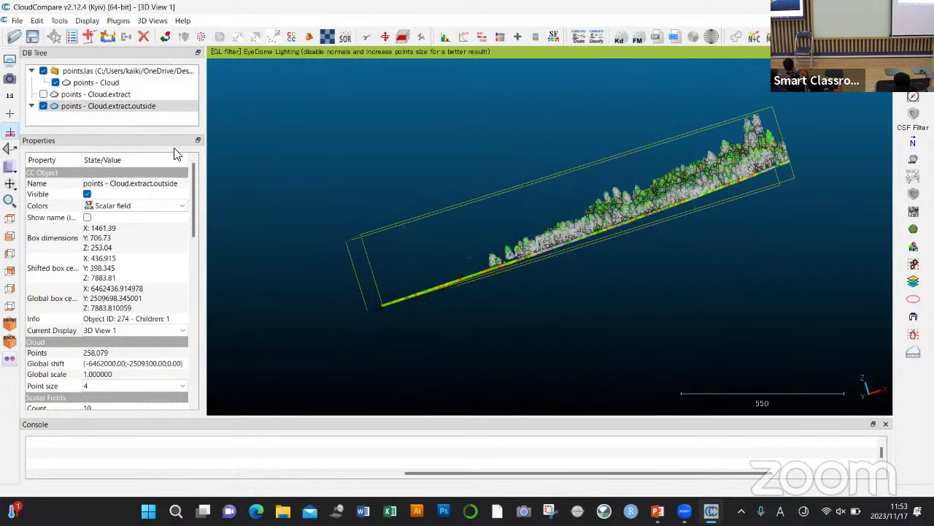
{"action": "left_click", "coordinate": [56, 83]}
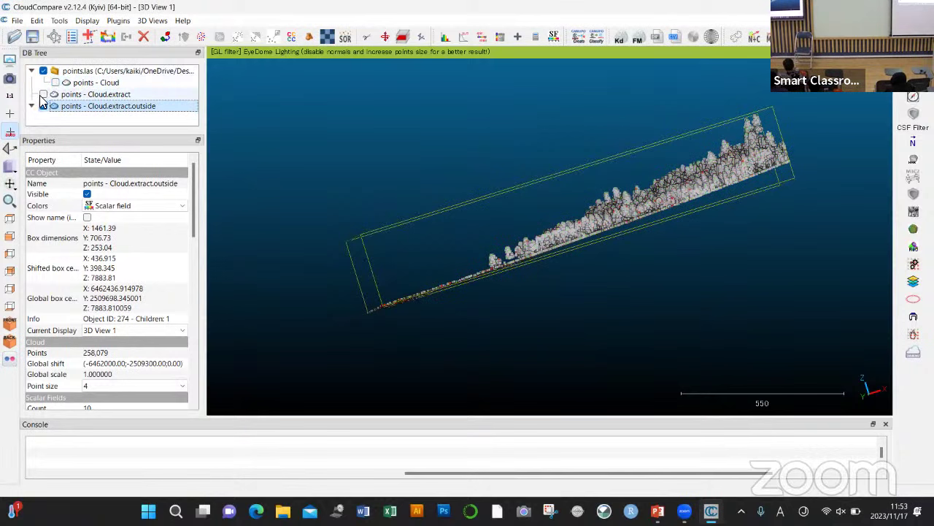
{"action": "left_click", "coordinate": [43, 95]}
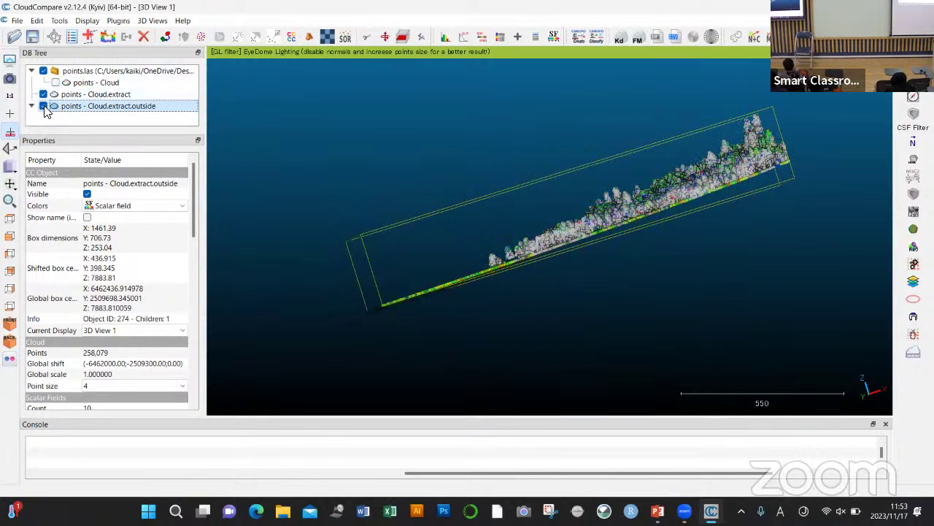
{"action": "left_click", "coordinate": [43, 107]}
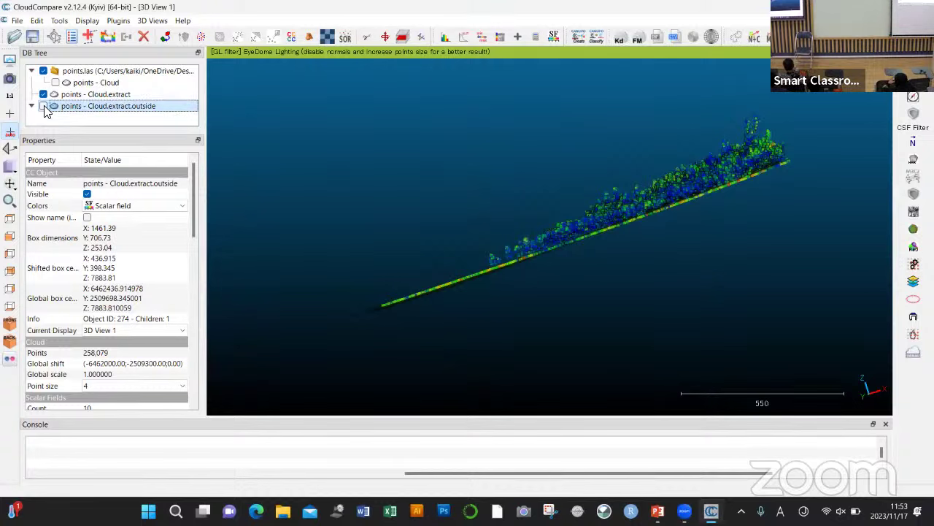
Step: Show only points - Cloud and segment it with a polygon around the tree canopy, keeping the points outside it, then confirm the cut
{"action": "left_click", "coordinate": [56, 83]}
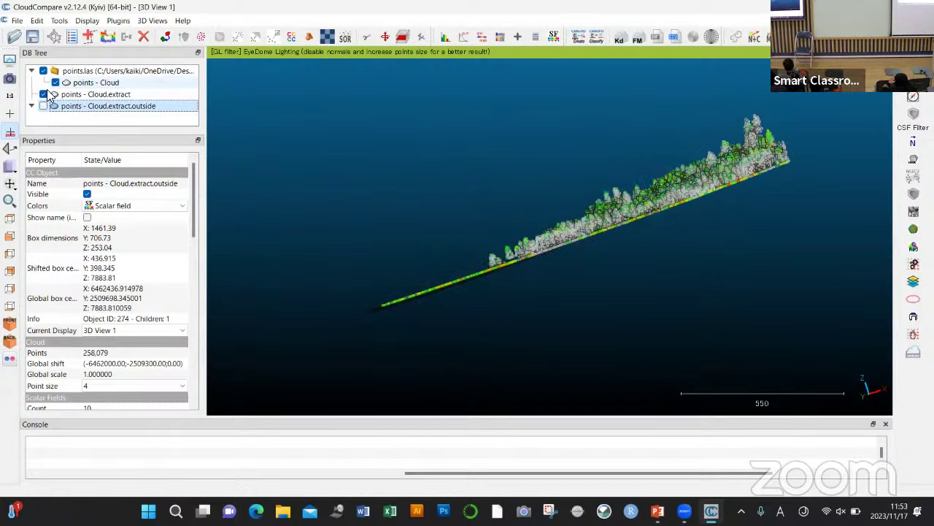
{"action": "left_click", "coordinate": [84, 83]}
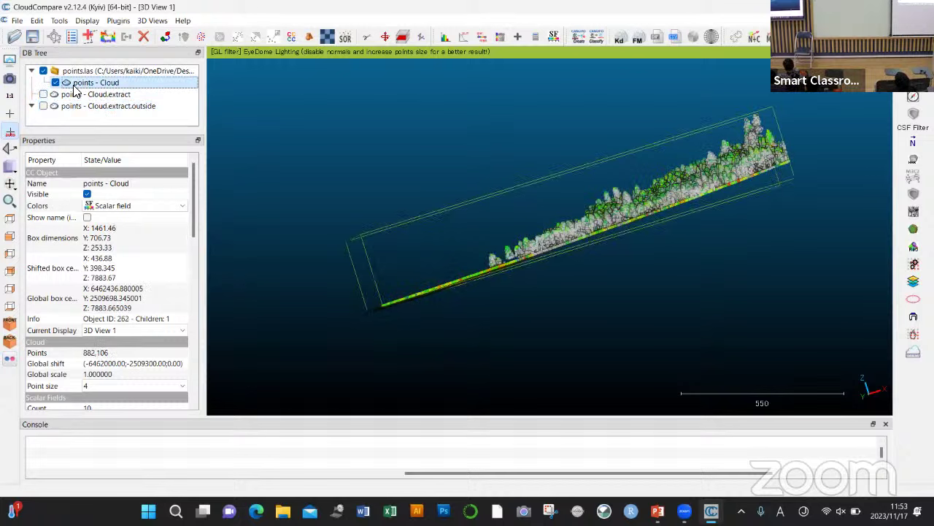
{"action": "left_click", "coordinate": [366, 38]}
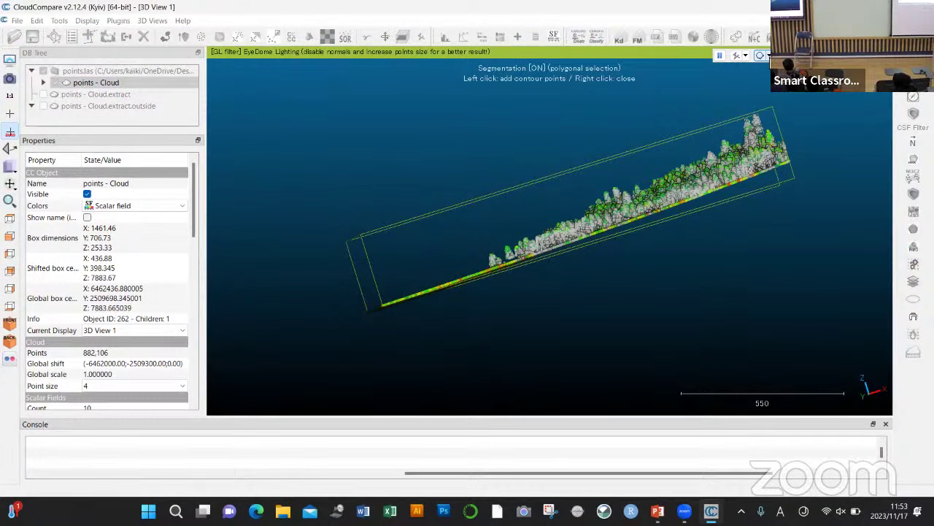
{"action": "left_click", "coordinate": [766, 56]}
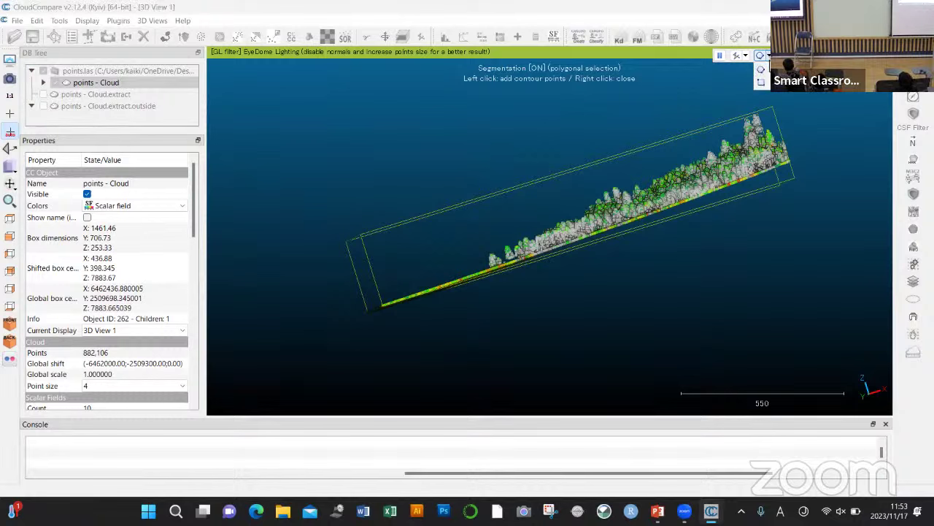
{"action": "left_click", "coordinate": [763, 70]}
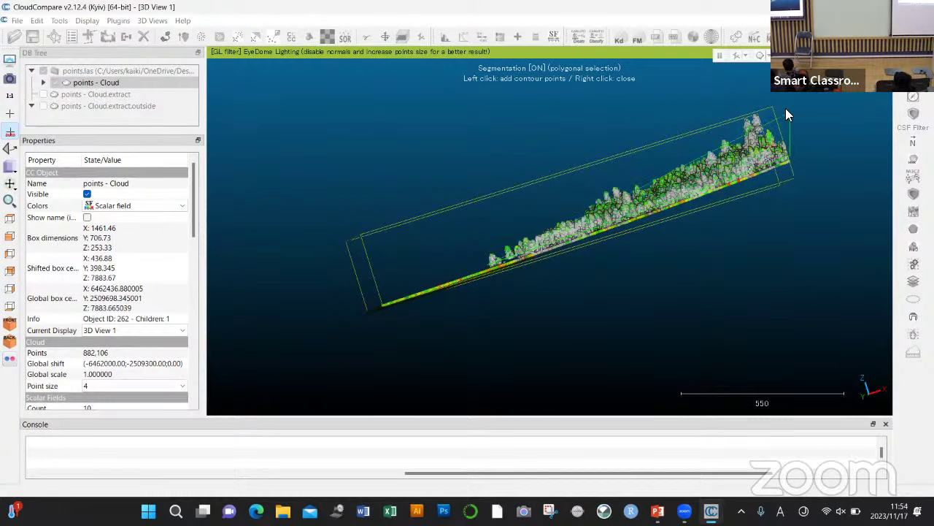
{"action": "left_click", "coordinate": [759, 92]}
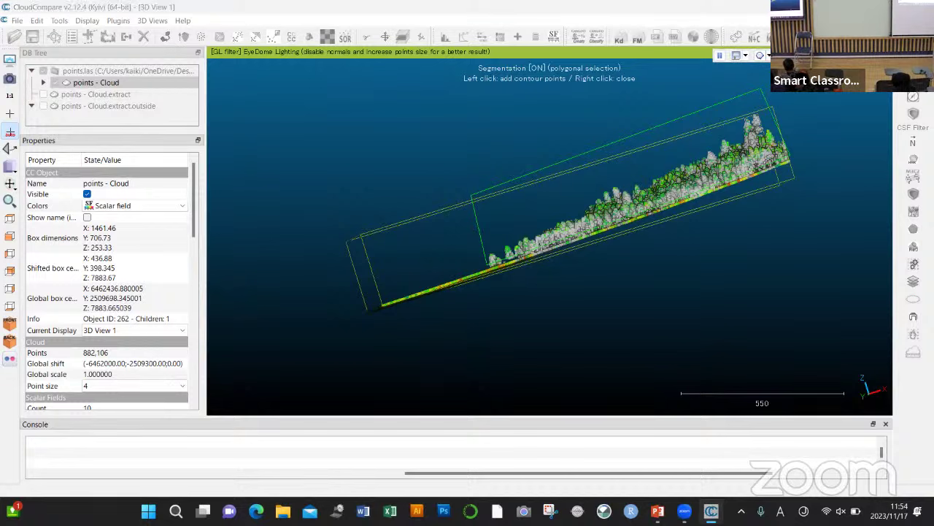
{"action": "key", "text": "i"}
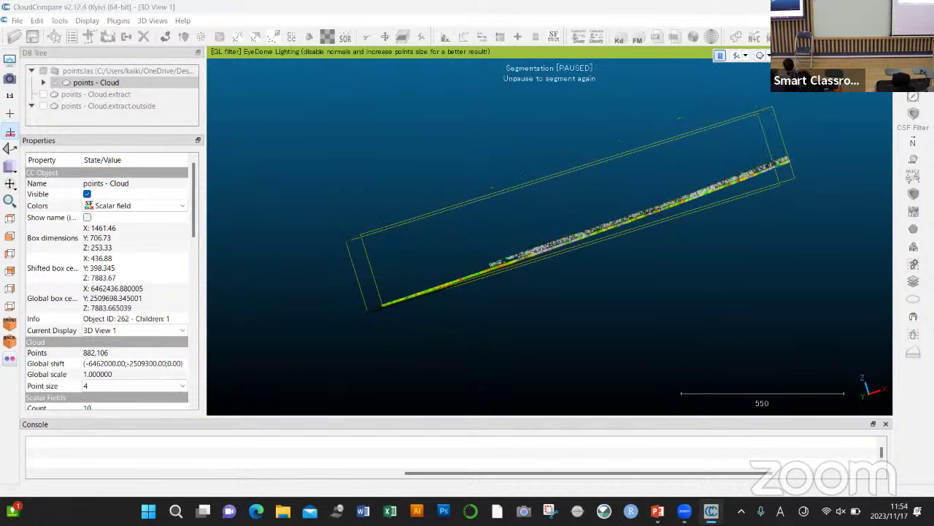
{"action": "key", "text": "Return"}
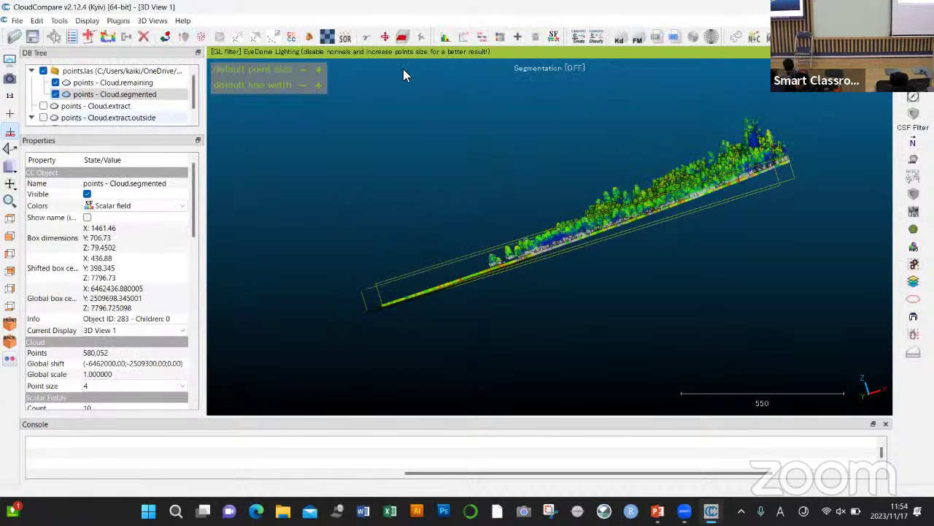
Step: Toggle points - Cloud.remaining repeatedly to compare the canopy with the ground, and leave only points - Cloud.segmented shown
{"action": "left_click_drag", "start_coordinate": [526, 144], "coordinate": [555, 219]}
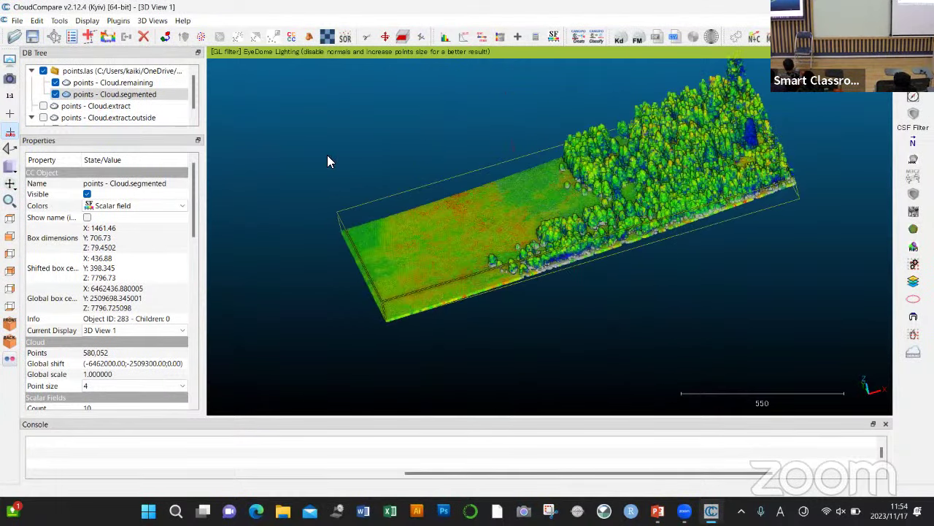
{"action": "left_click", "coordinate": [55, 84]}
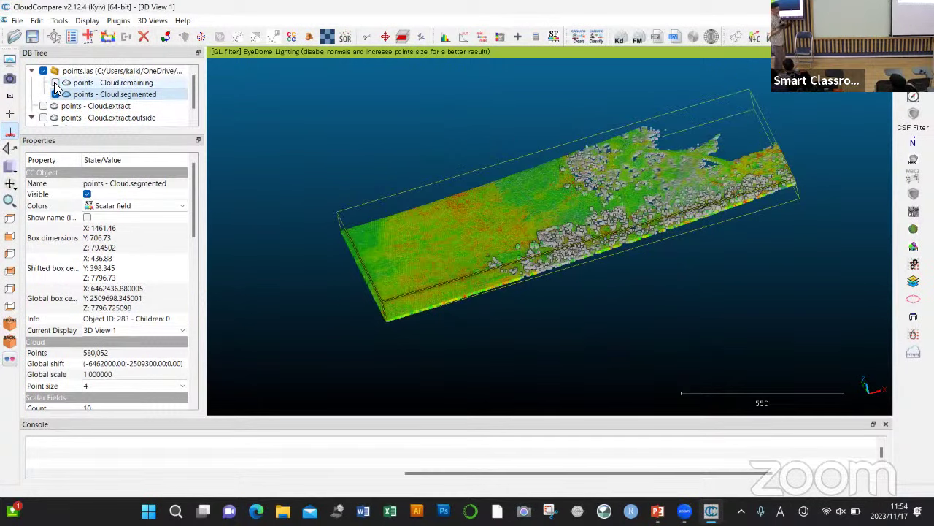
{"action": "left_click", "coordinate": [55, 83]}
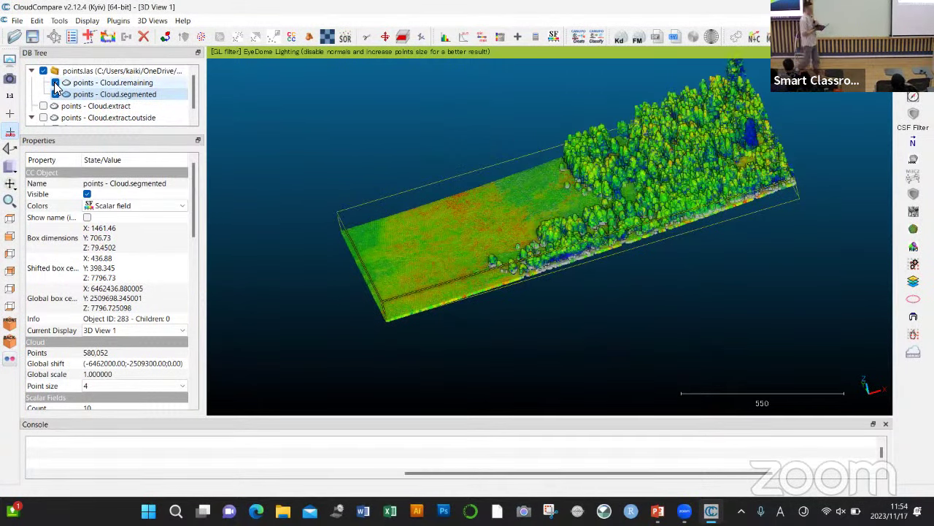
{"action": "left_click", "coordinate": [56, 83]}
{"action": "left_click", "coordinate": [56, 83]}
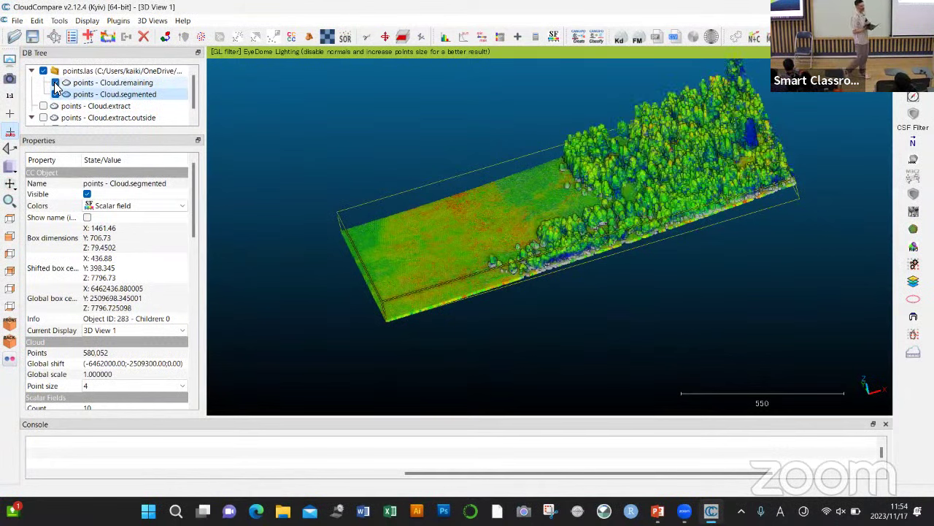
{"action": "left_click", "coordinate": [56, 83]}
{"action": "left_click", "coordinate": [55, 83]}
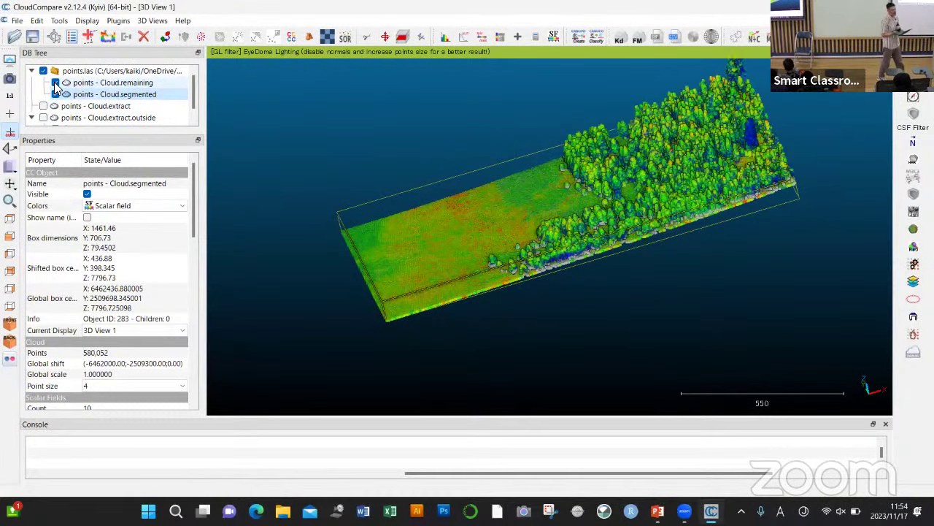
{"action": "left_click", "coordinate": [56, 83]}
{"action": "left_click", "coordinate": [55, 83]}
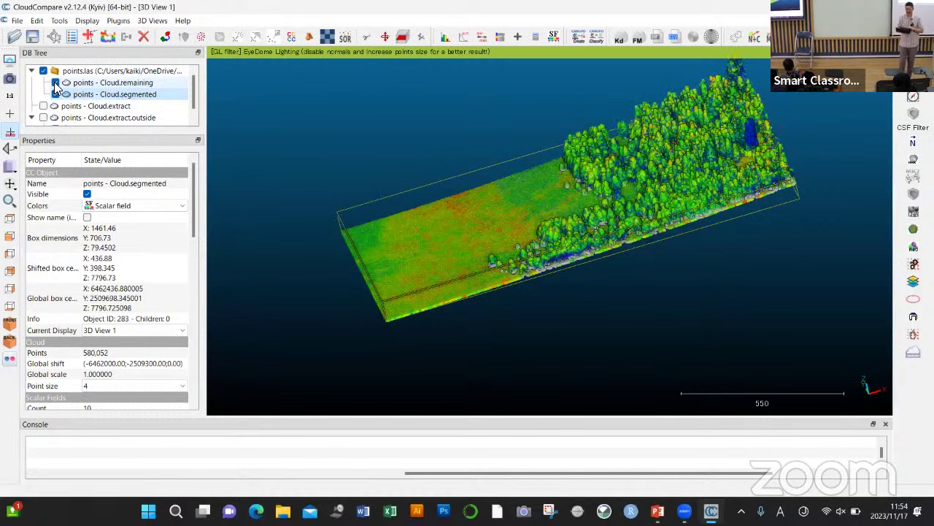
{"action": "left_click", "coordinate": [55, 83]}
{"action": "left_click", "coordinate": [55, 82]}
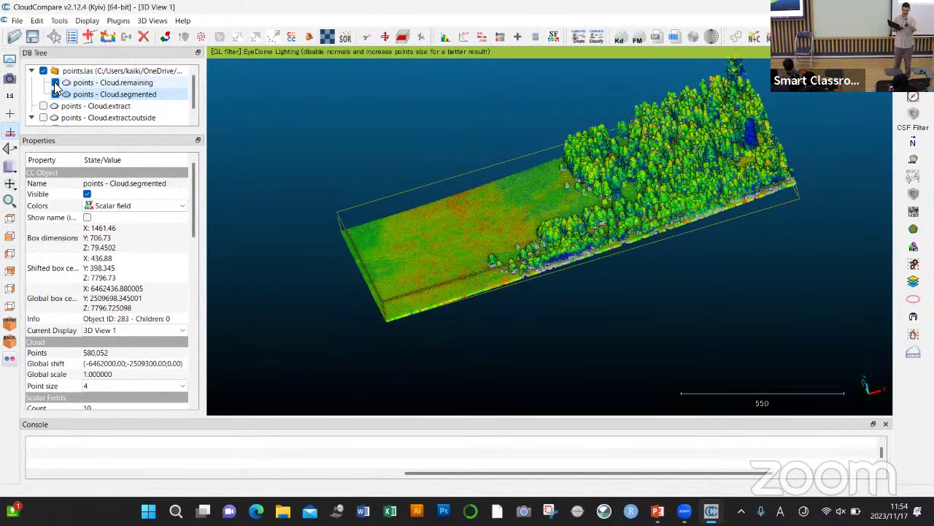
{"action": "left_click", "coordinate": [55, 83]}
{"action": "left_click", "coordinate": [55, 82]}
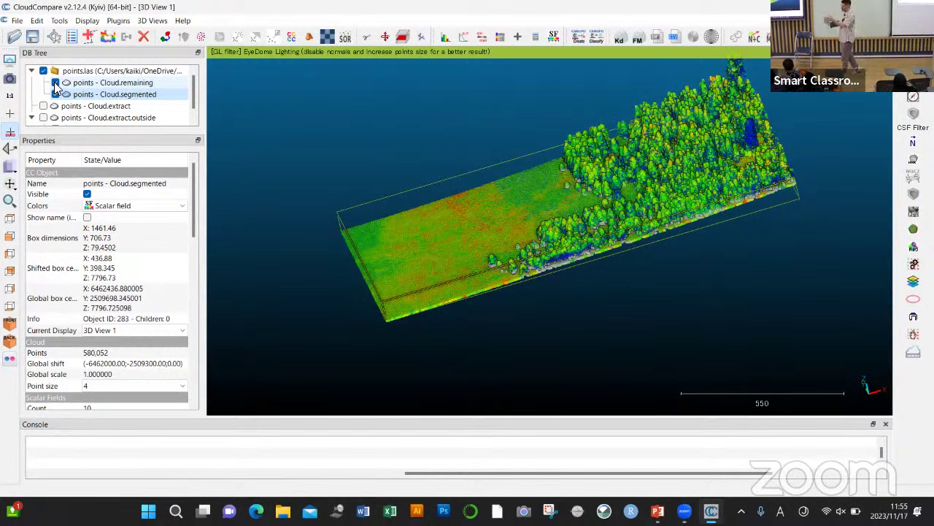
{"action": "left_click", "coordinate": [56, 82]}
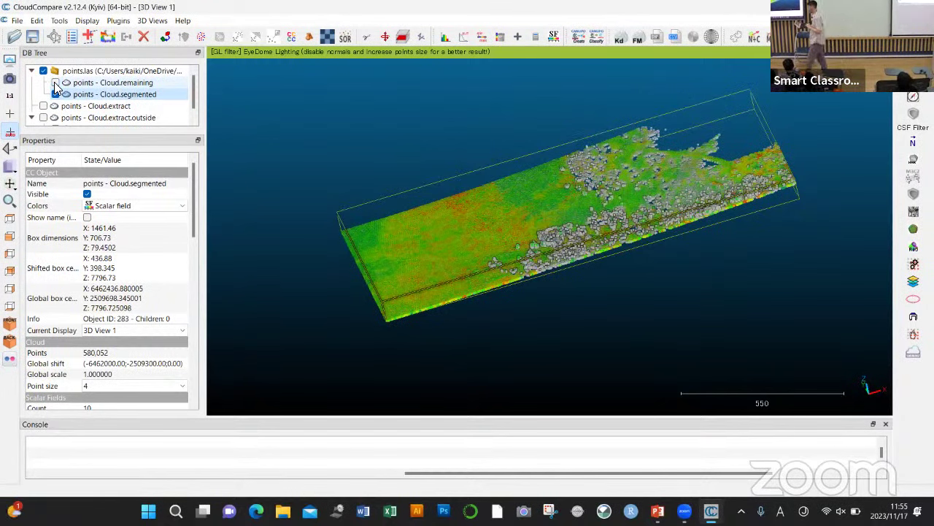
{"action": "left_click_drag", "start_coordinate": [567, 184], "coordinate": [618, 332]}
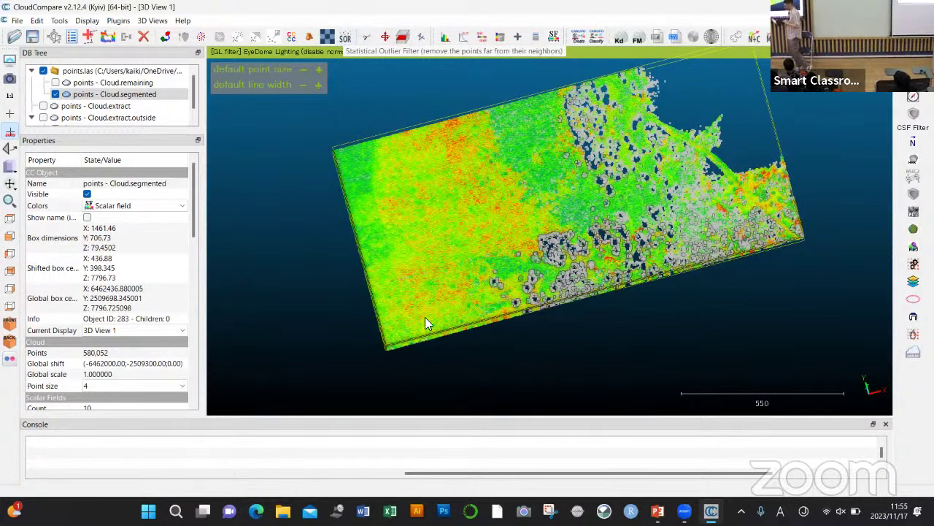
Step: Switch to the PCL_Workshop presentation in PowerPoint, consult slide 10 on eliminating outliers, and return to CloudCompare
{"action": "left_click", "coordinate": [657, 511]}
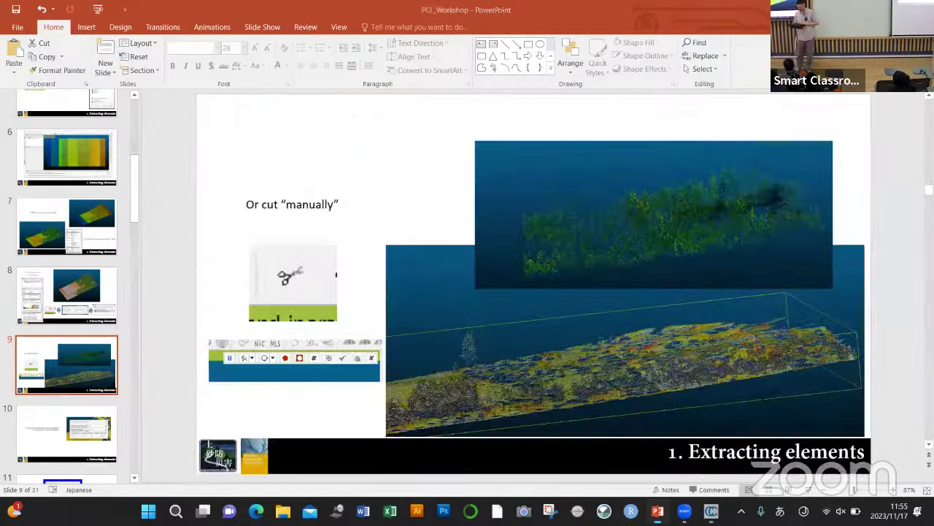
{"action": "left_click", "coordinate": [65, 461]}
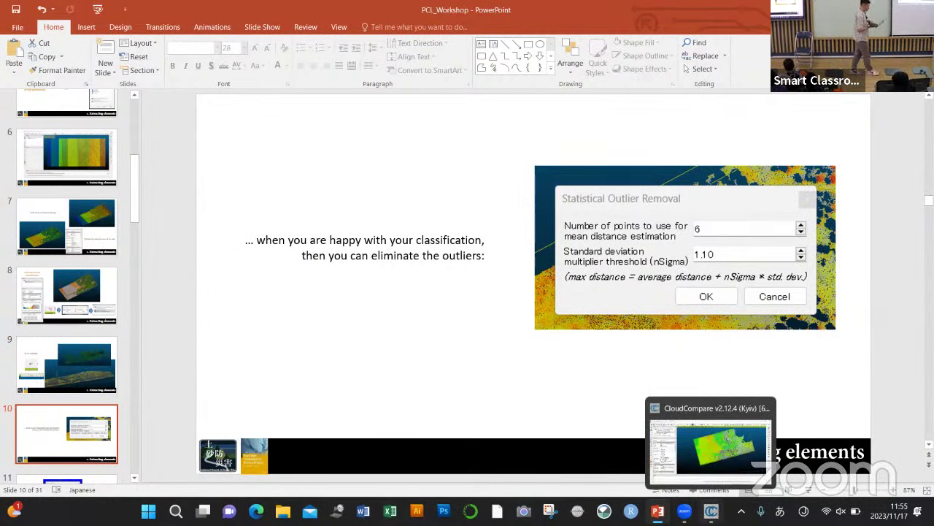
{"action": "left_click", "coordinate": [719, 509]}
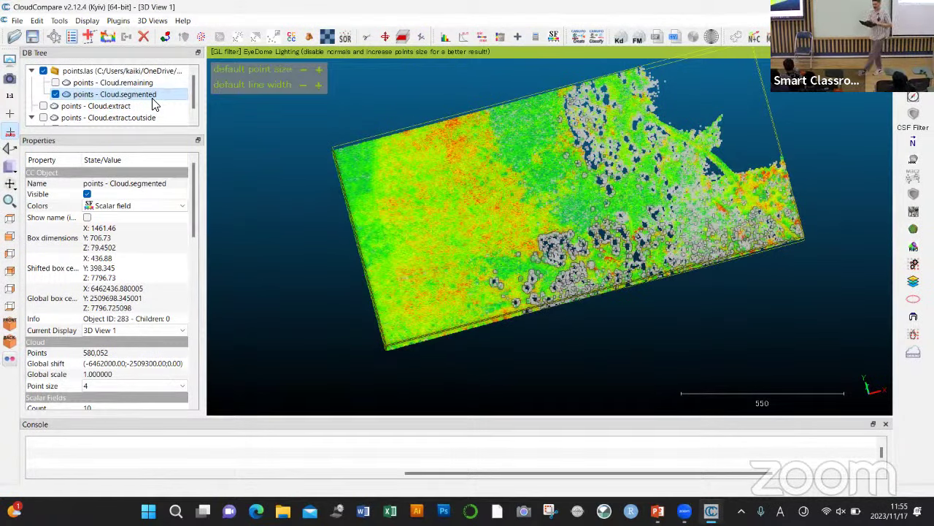
Step: Run Statistical Outlier Removal on points - Cloud.segmented with 6 points and an nSigma below 1, and inspect the cleaned cloud from the side and above
{"action": "left_click", "coordinate": [346, 39]}
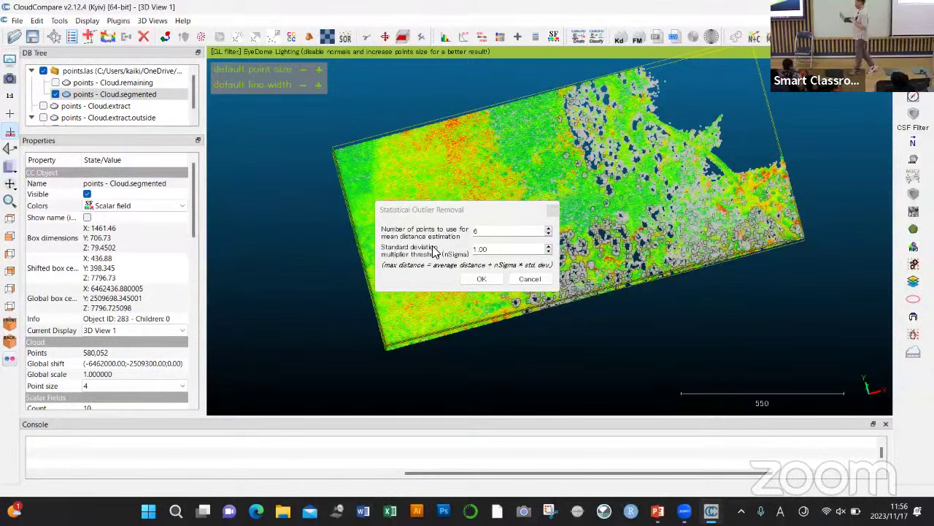
{"action": "left_click", "coordinate": [550, 251]}
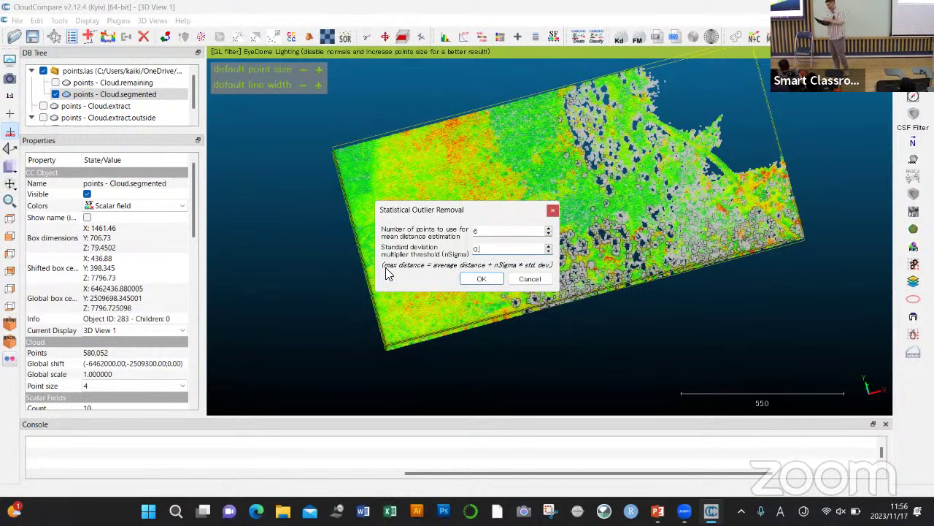
{"action": "left_click", "coordinate": [476, 280]}
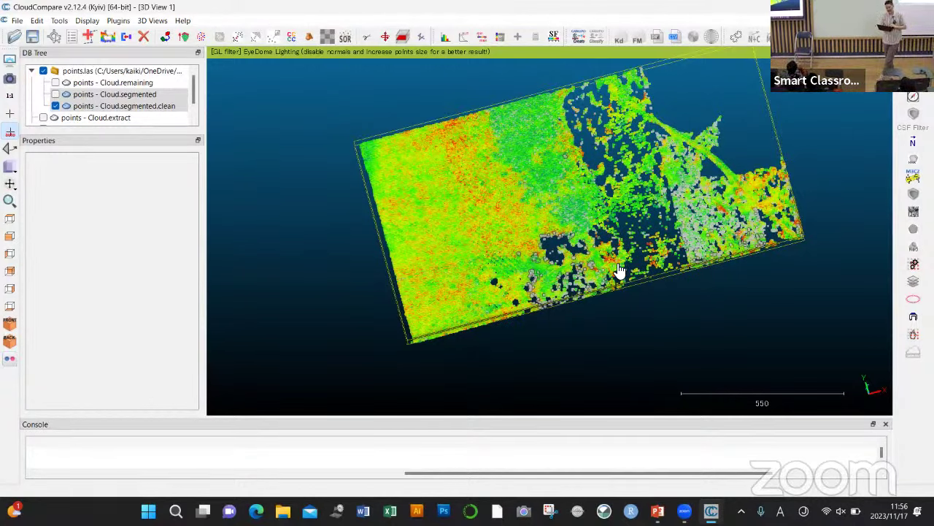
{"action": "left_click_drag", "start_coordinate": [607, 202], "coordinate": [527, 141]}
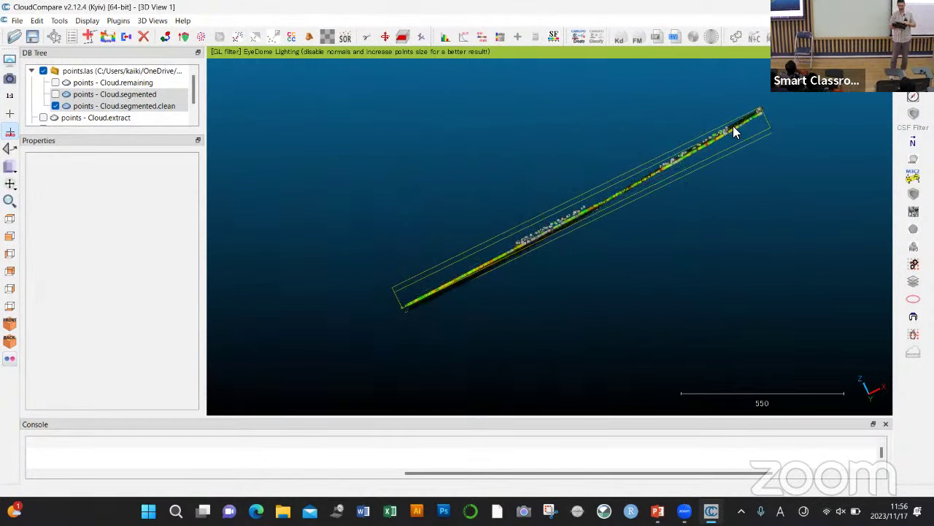
{"action": "scroll", "coordinate": [710, 134], "scroll_direction": "up", "scroll_amount": 5}
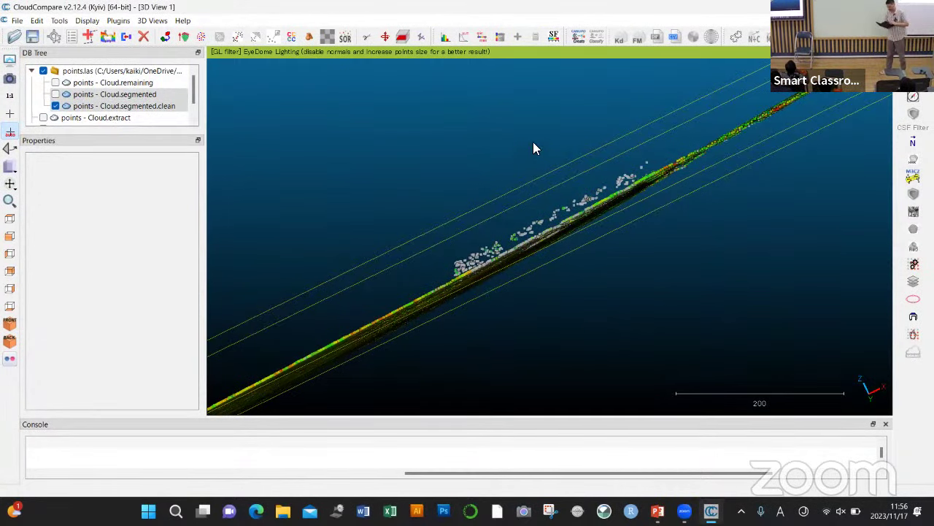
{"action": "left_click_drag", "start_coordinate": [587, 225], "coordinate": [621, 304]}
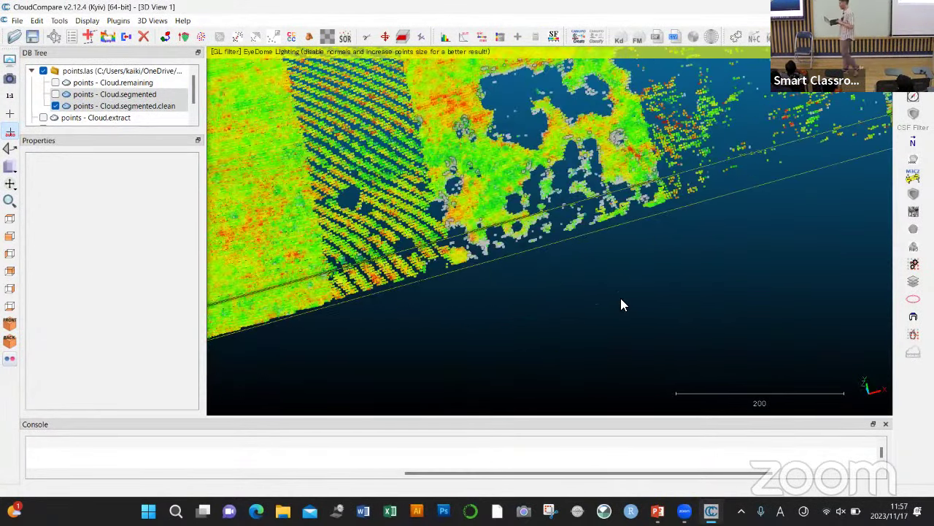
Step: Segment the open ground out of points - Cloud.segmented and its cleaned copy with a polygon, confirm, and briefly show the remaining part of points - Cloud.segmented
{"action": "scroll", "coordinate": [620, 299], "scroll_direction": "down", "scroll_amount": 6}
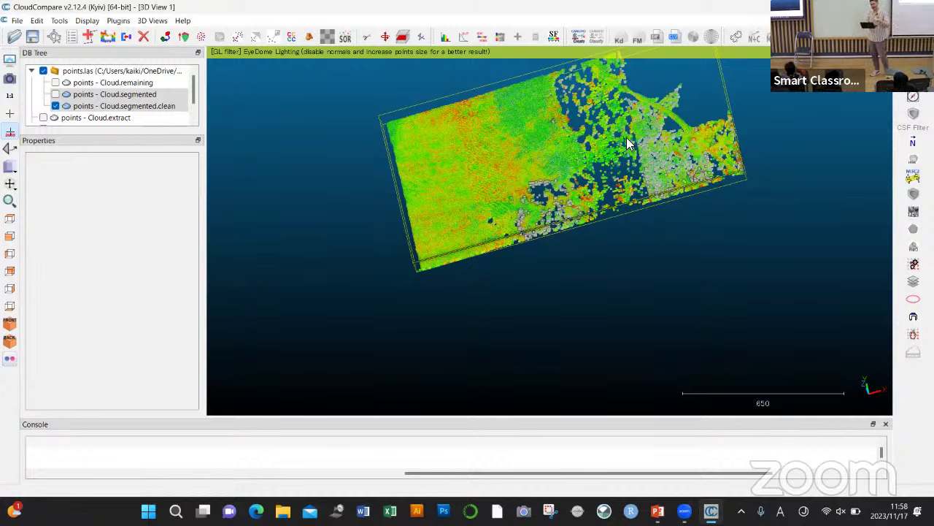
{"action": "left_click", "coordinate": [367, 39]}
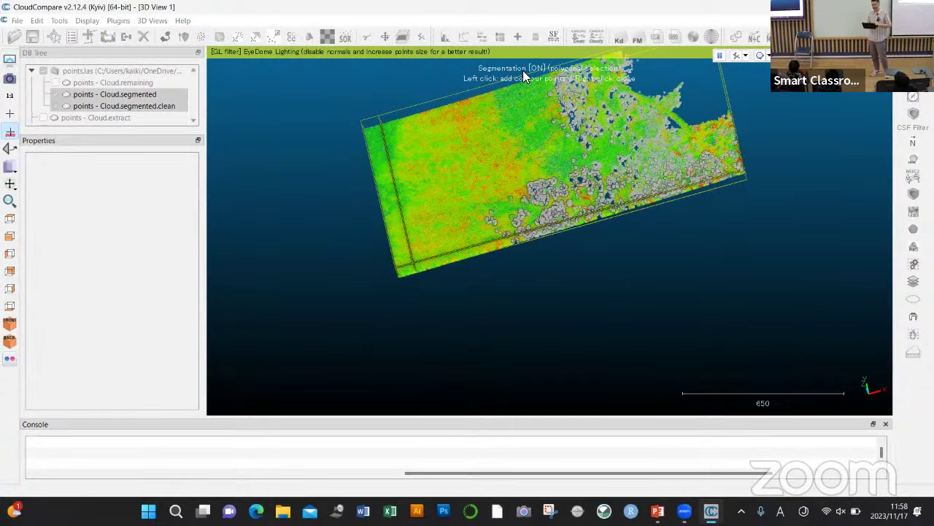
{"action": "left_click", "coordinate": [395, 294]}
{"action": "left_click", "coordinate": [491, 262]}
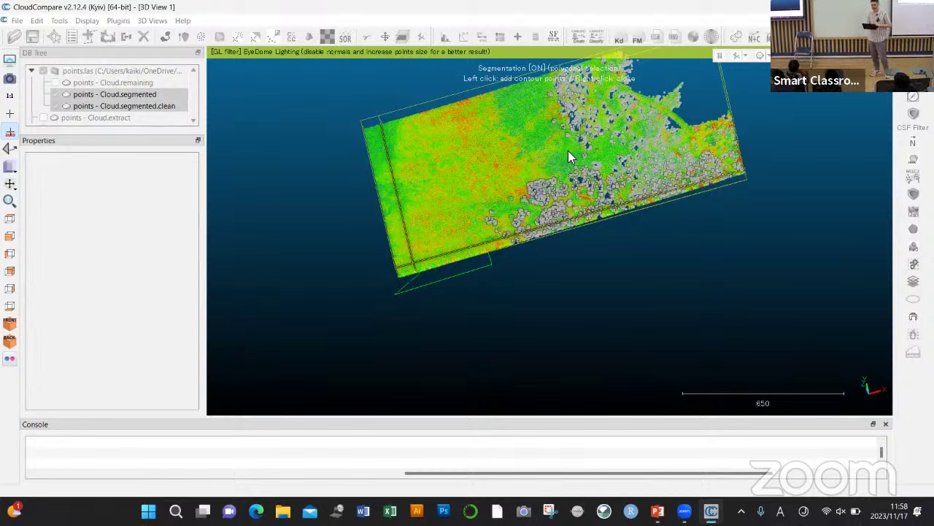
{"action": "left_click", "coordinate": [511, 67]}
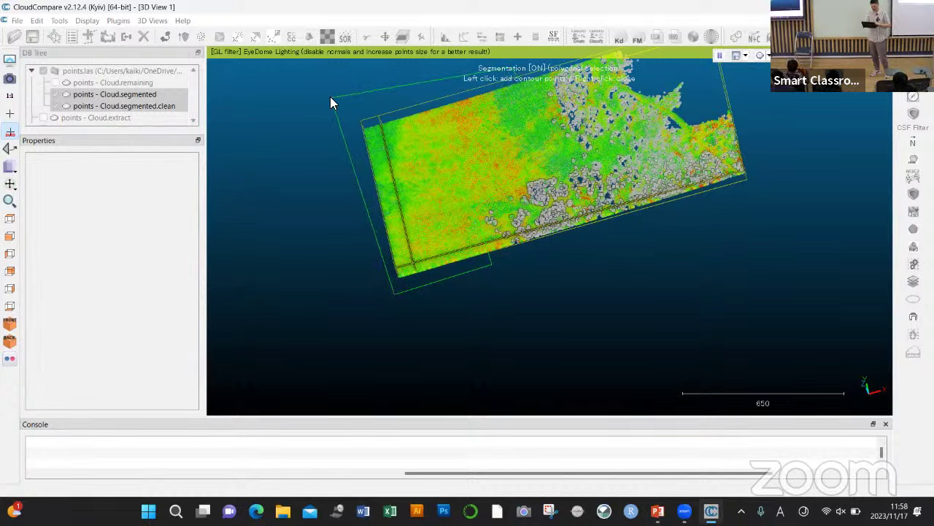
{"action": "left_click", "coordinate": [330, 97]}
{"action": "right_click", "coordinate": [570, 76]}
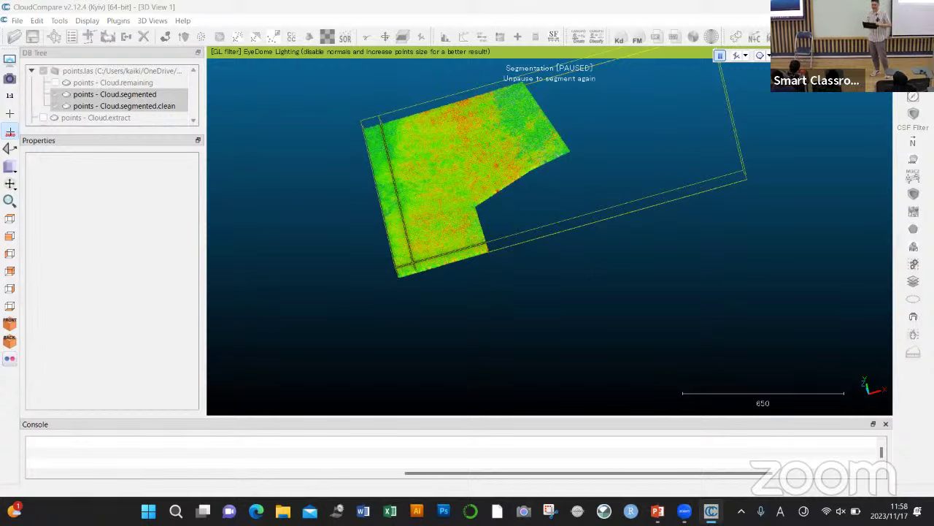
{"action": "left_click", "coordinate": [782, 55]}
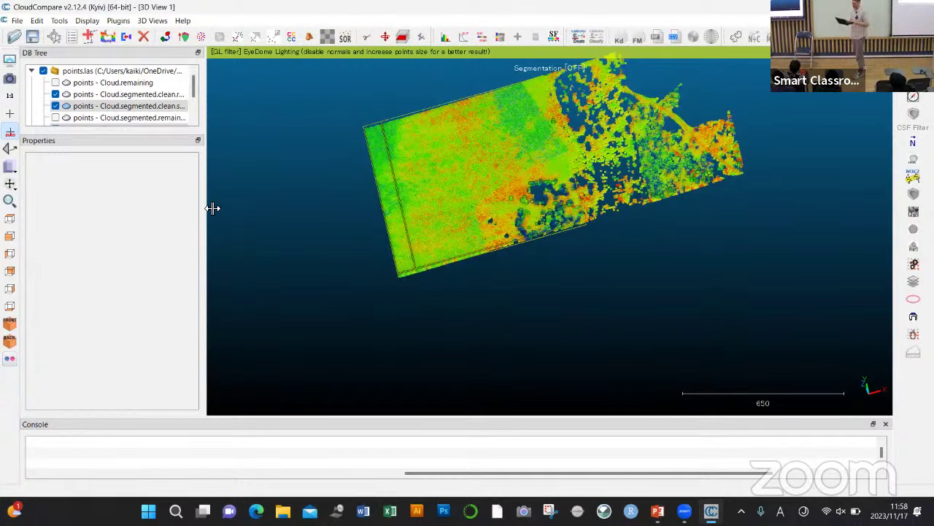
{"action": "left_click", "coordinate": [56, 119]}
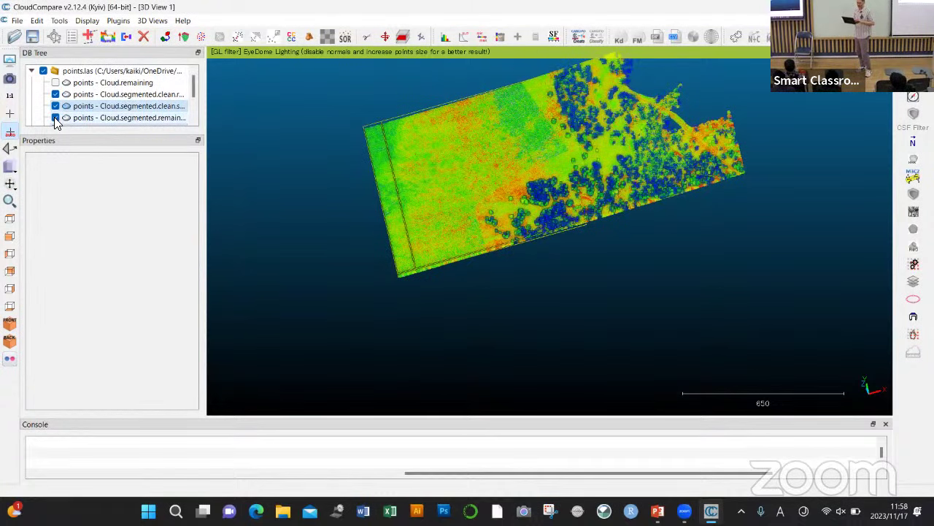
{"action": "left_click", "coordinate": [56, 118]}
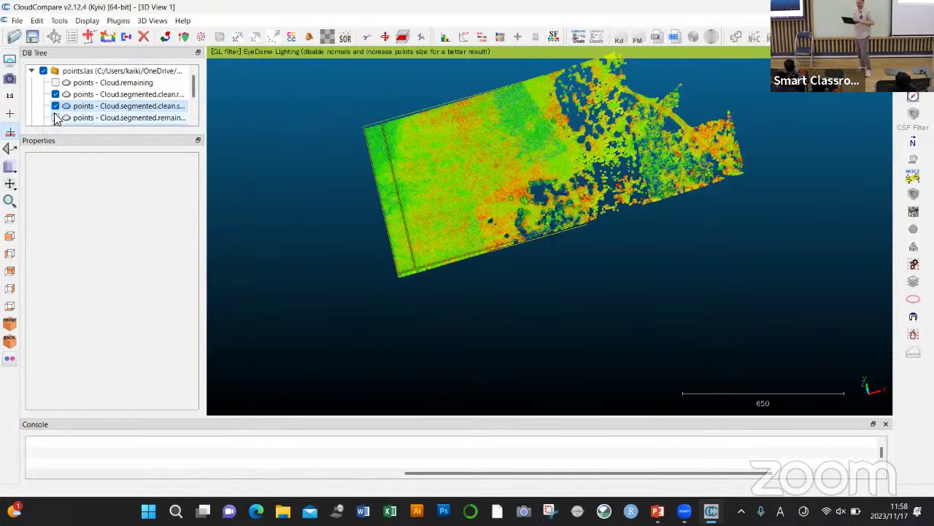
Step: Toggle the segmented and remaining parts of the cleaned cloud on and off to compare the open ground with the rest
{"action": "left_click", "coordinate": [58, 107]}
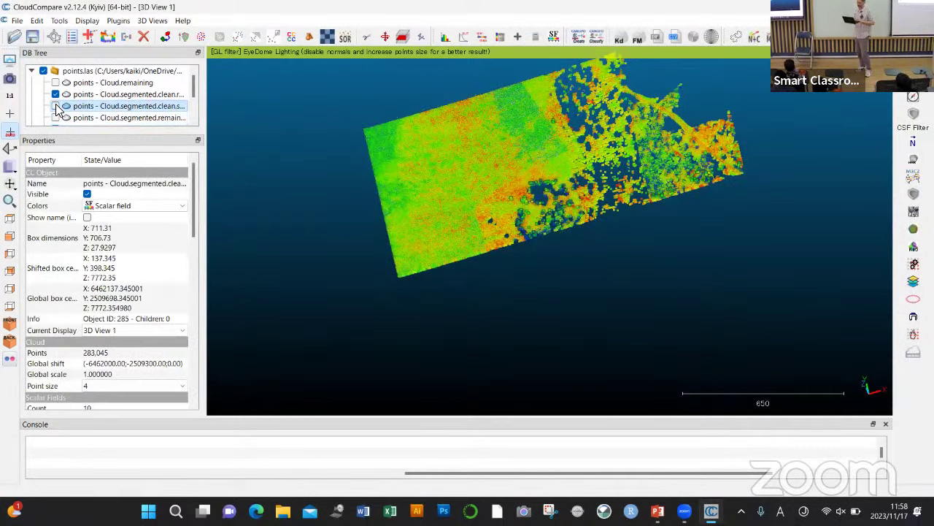
{"action": "left_click", "coordinate": [56, 94]}
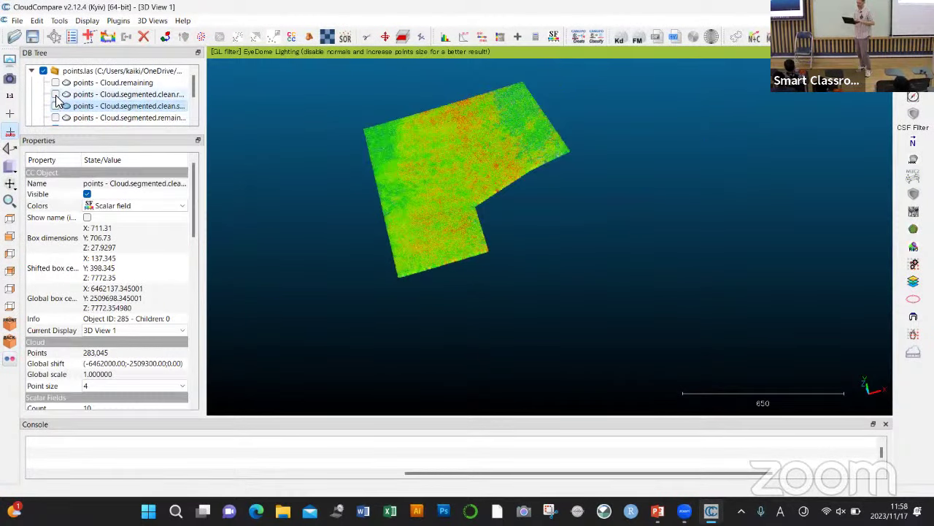
{"action": "left_click", "coordinate": [56, 94]}
{"action": "left_click", "coordinate": [56, 107]}
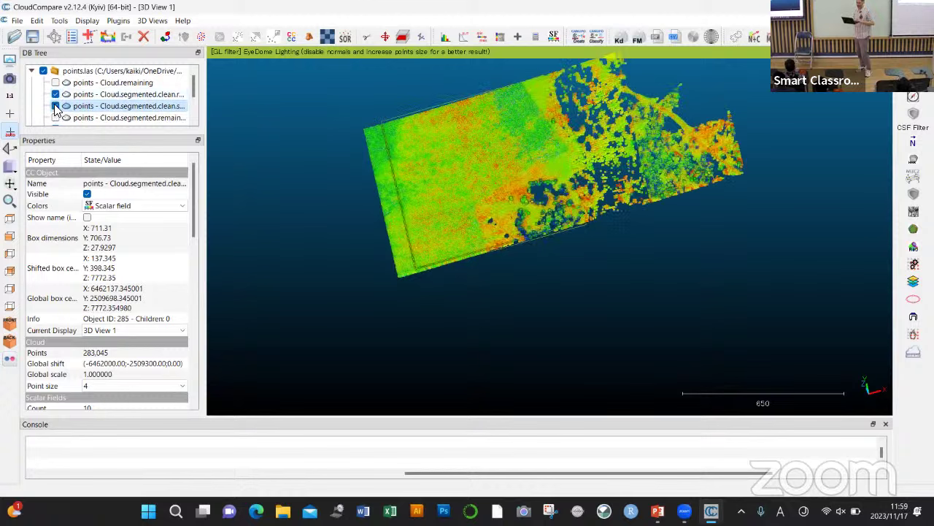
{"action": "left_click", "coordinate": [57, 95]}
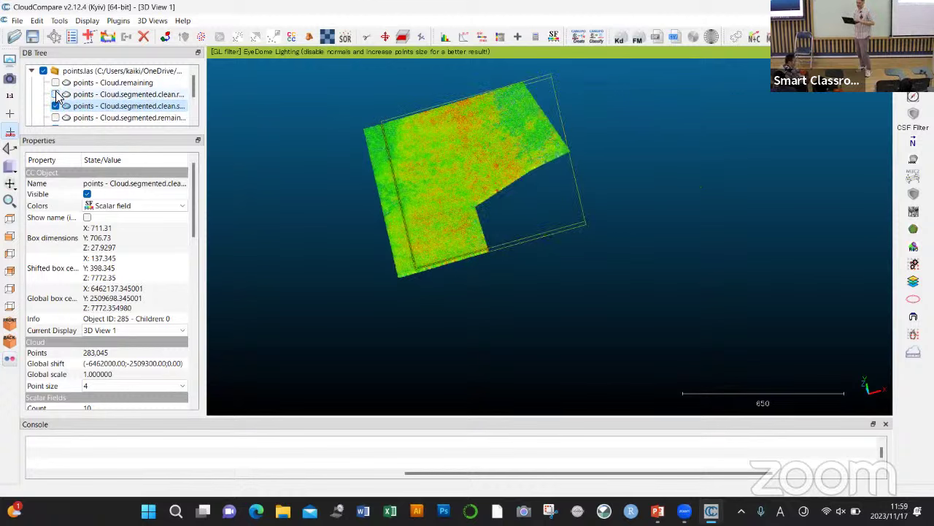
{"action": "left_click", "coordinate": [57, 95]}
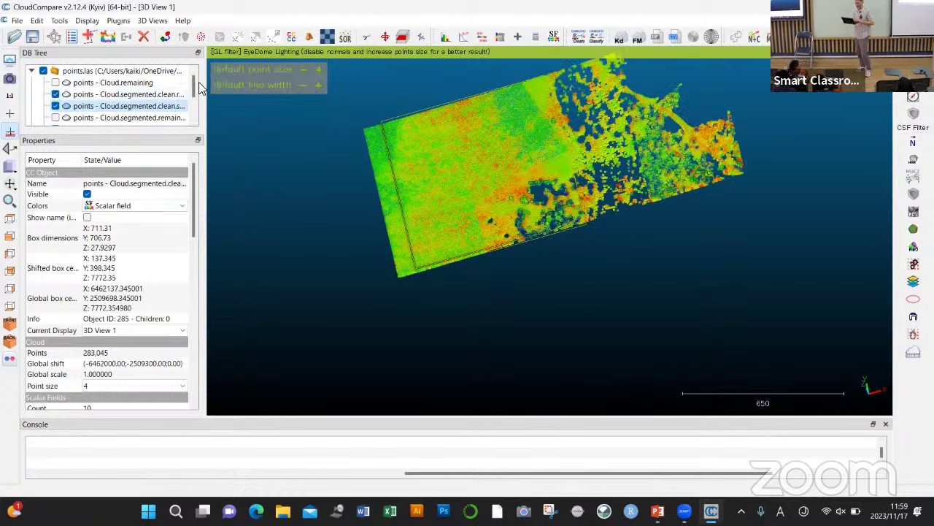
Step: Hide the segmented open-ground parts of both clouds, leaving only the remaining part of the cleaned cloud displayed
{"action": "left_click_drag", "start_coordinate": [193, 84], "coordinate": [193, 91]}
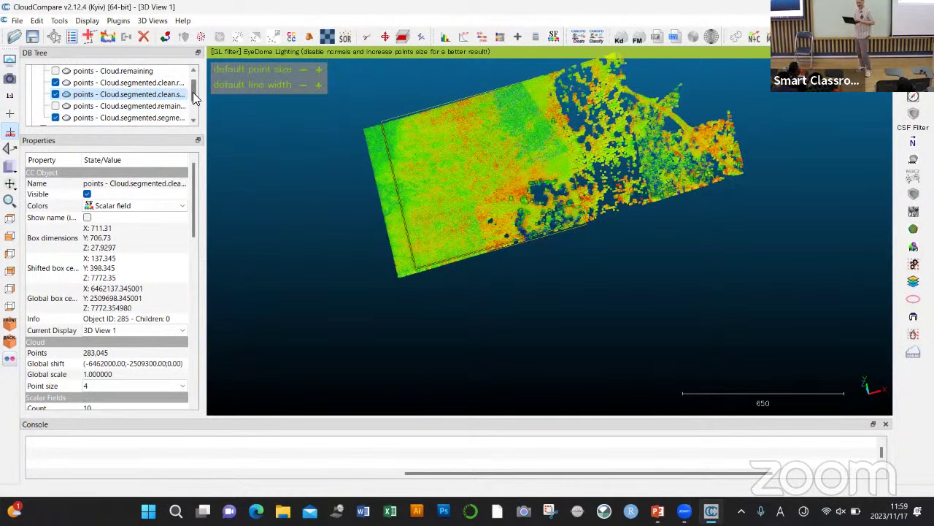
{"action": "left_click", "coordinate": [54, 117]}
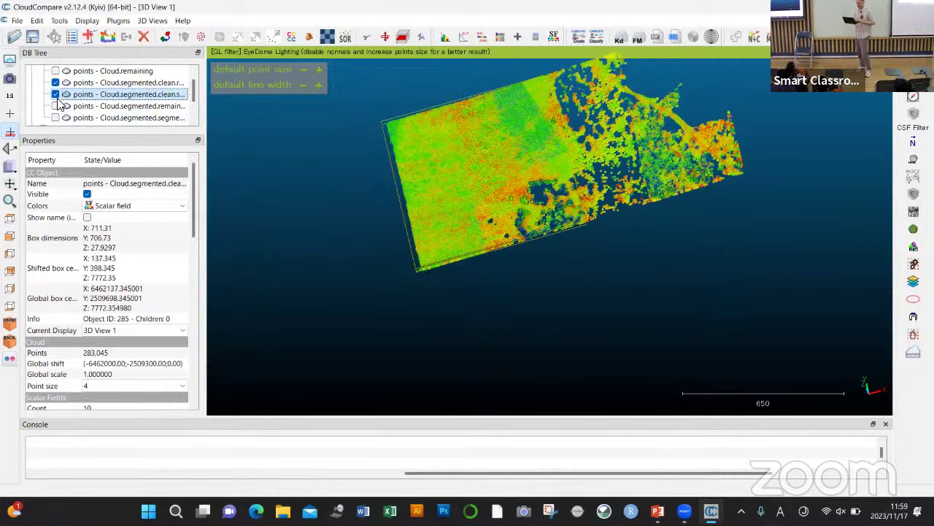
{"action": "left_click", "coordinate": [54, 94]}
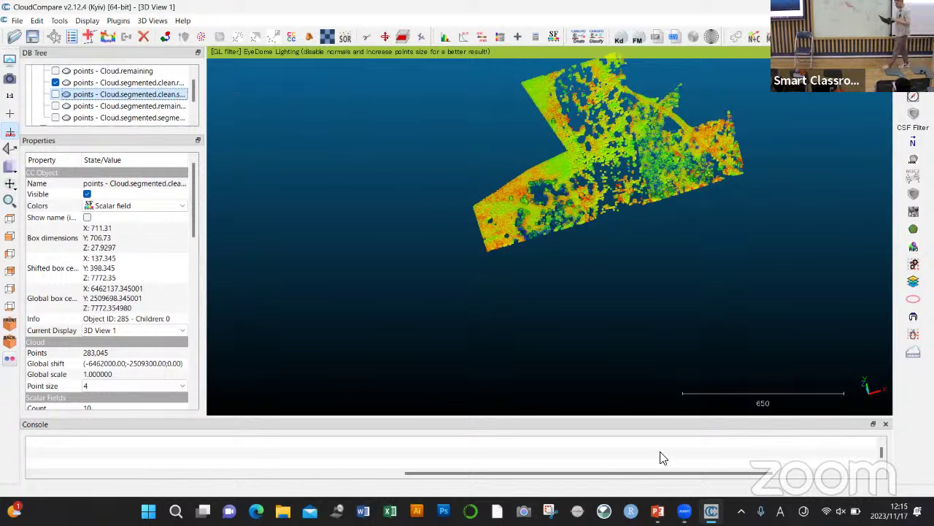
Step: Switch to the PCL_Workshop presentation in PowerPoint and open slide 11 on classification based on the number of returns
{"action": "left_click", "coordinate": [657, 510]}
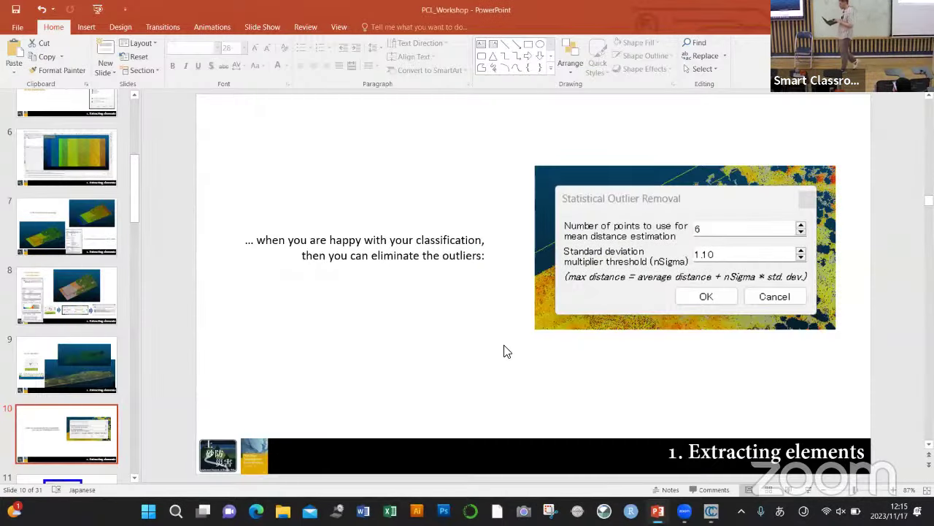
{"action": "scroll", "coordinate": [101, 325], "scroll_direction": "down", "scroll_amount": 4}
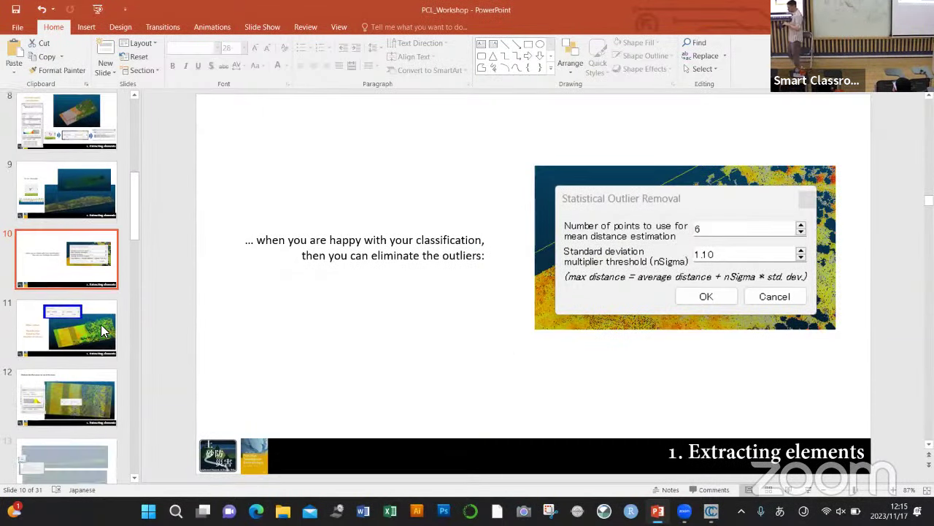
{"action": "left_click", "coordinate": [67, 254]}
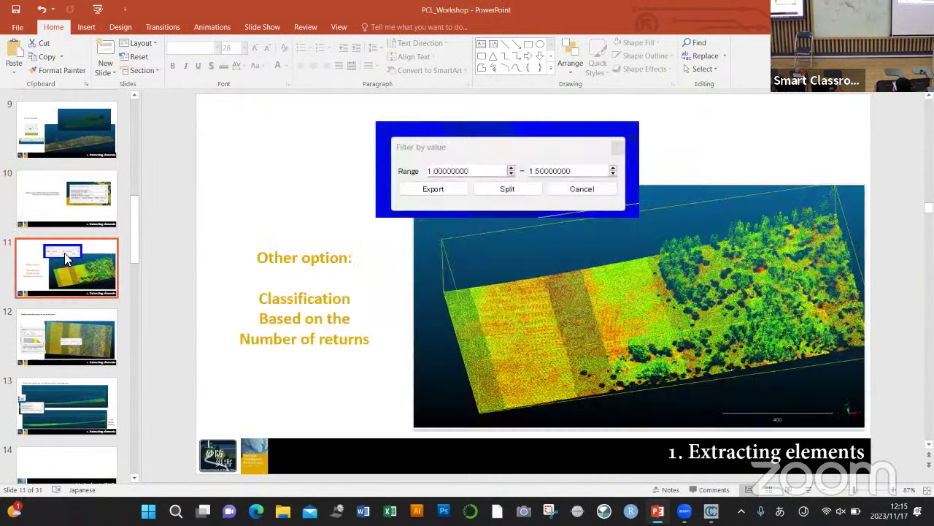
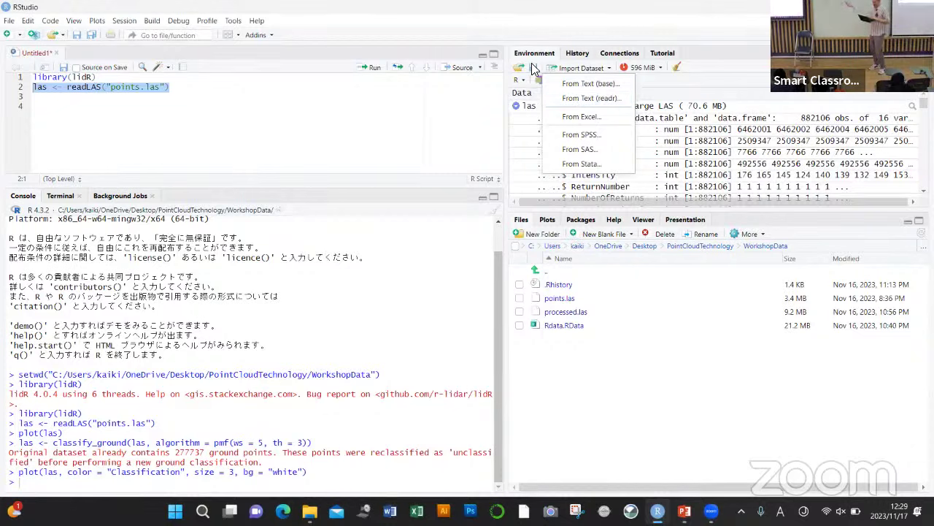
Step: In RStudio, load the Rdata workspace file from the WorkshopData folder
{"action": "left_click", "coordinate": [517, 71]}
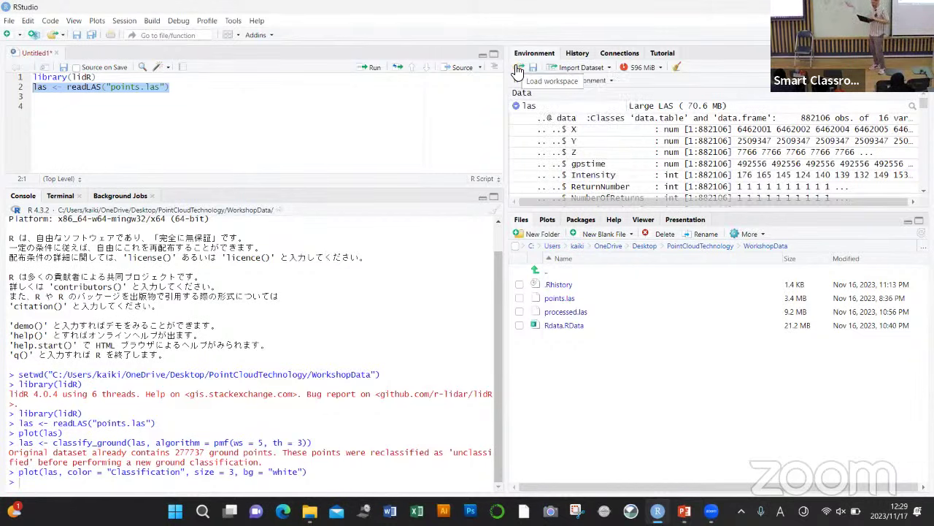
{"action": "left_click", "coordinate": [516, 70]}
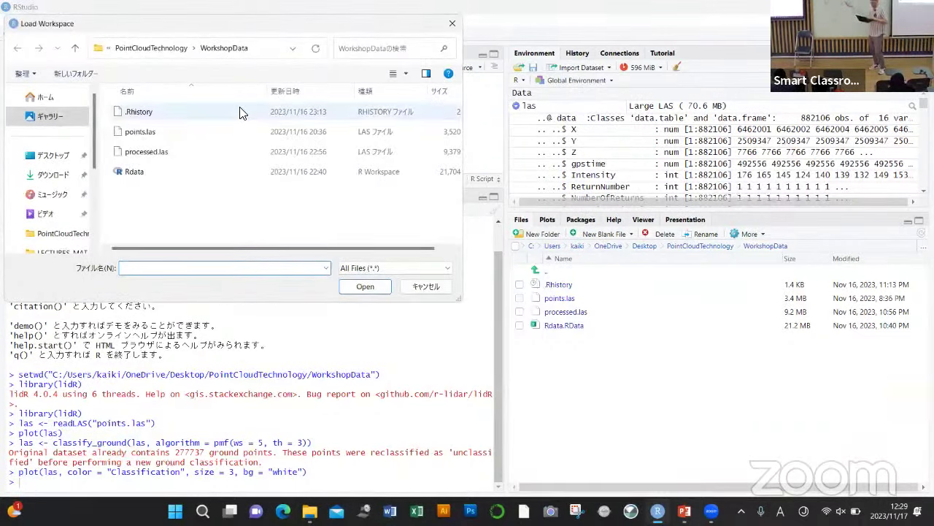
{"action": "left_click", "coordinate": [160, 171]}
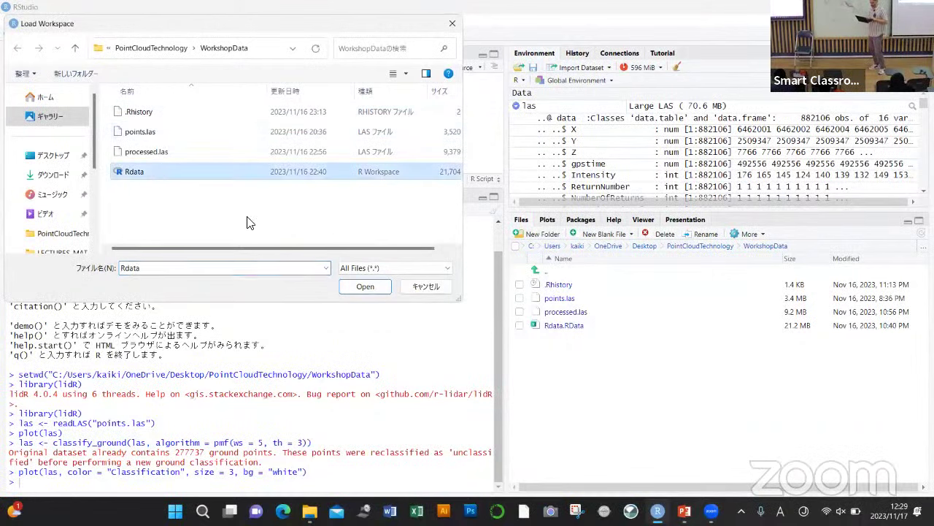
{"action": "left_click", "coordinate": [363, 286]}
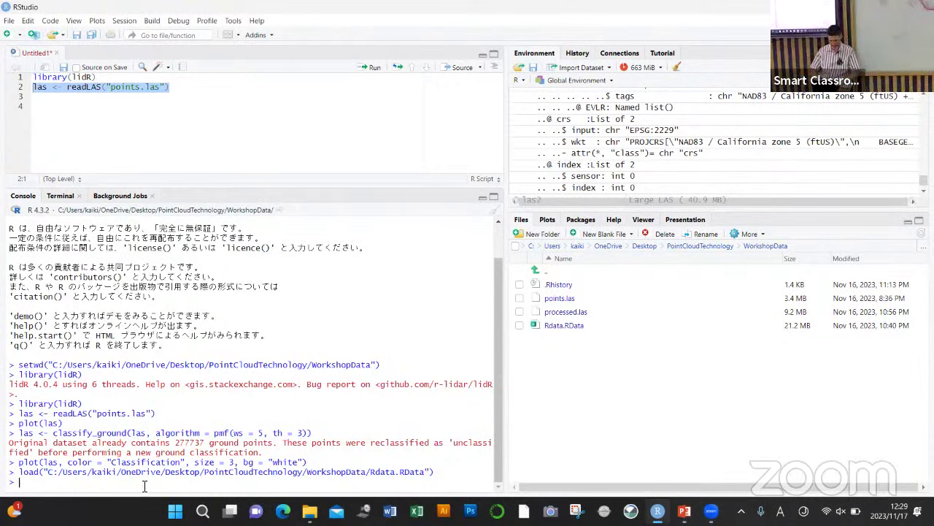
Step: Plot the las2 point cloud from the console with plot(las2), and close the resulting 3D plot window
{"action": "type", "text": "plot(las"}
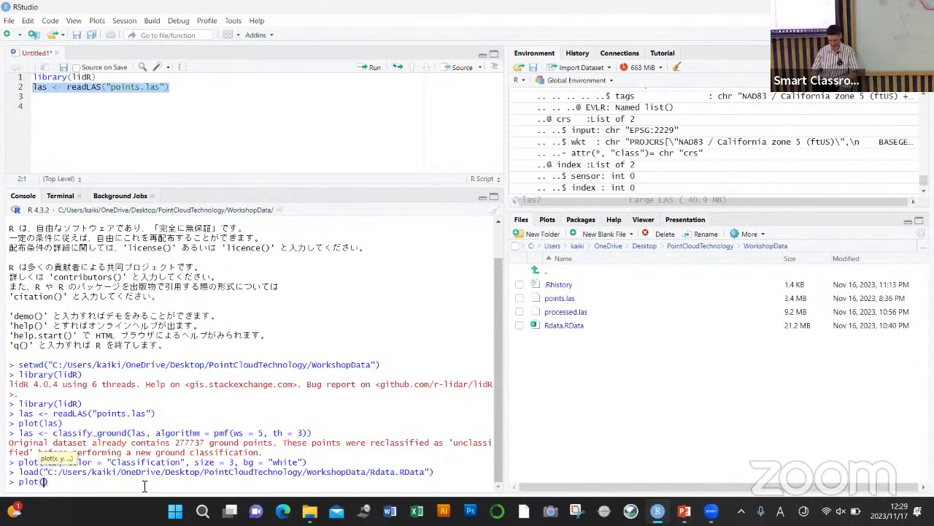
{"action": "type", "text": "2"}
{"action": "key", "text": "Return"}
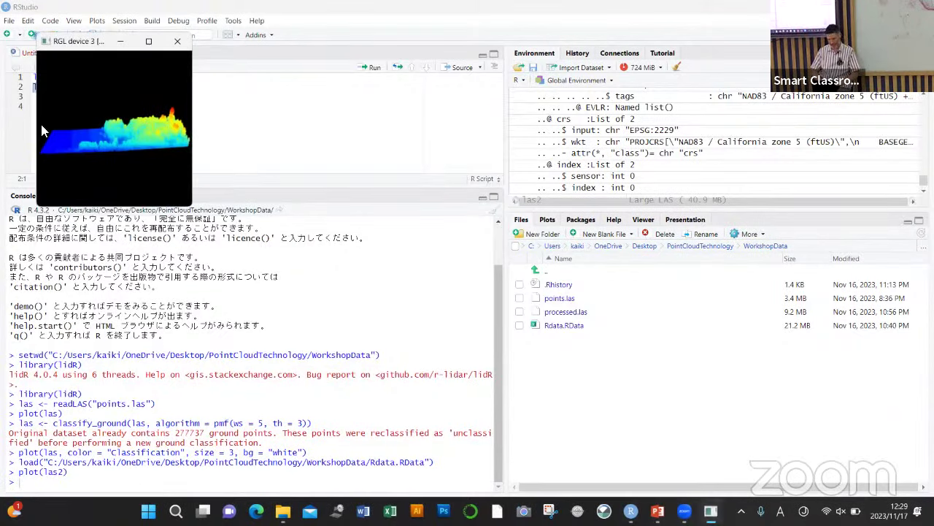
{"action": "left_click", "coordinate": [177, 41]}
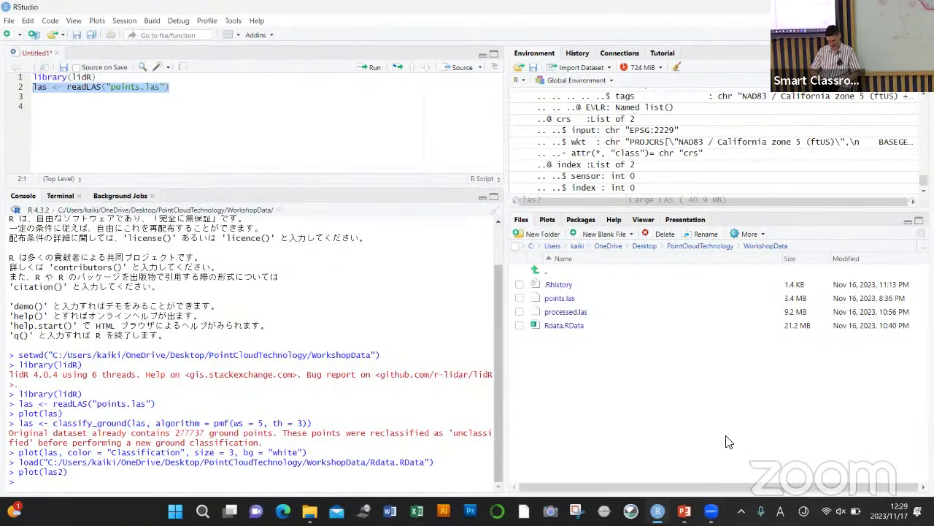
Step: Collapse the expanded structure of the las object in the environment list
{"action": "scroll", "coordinate": [707, 183], "scroll_direction": "up", "scroll_amount": 5}
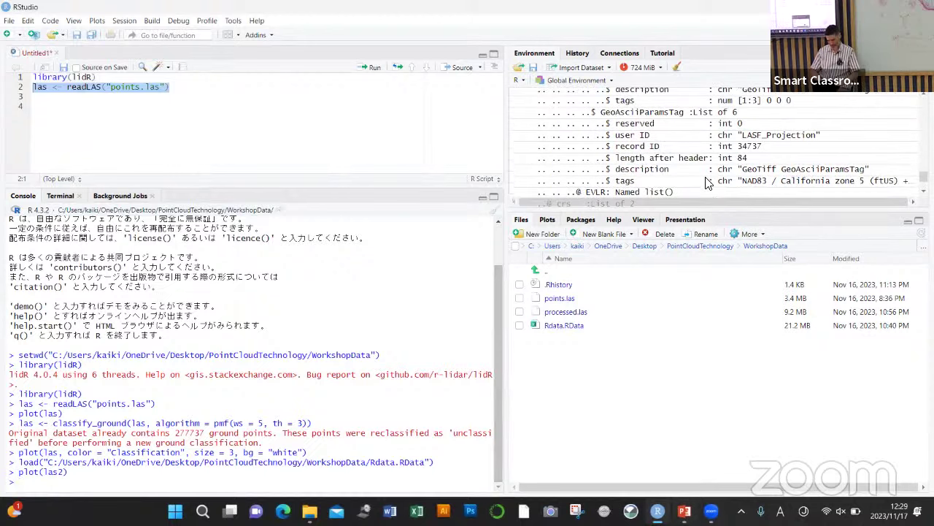
{"action": "scroll", "coordinate": [706, 182], "scroll_direction": "up", "scroll_amount": 15}
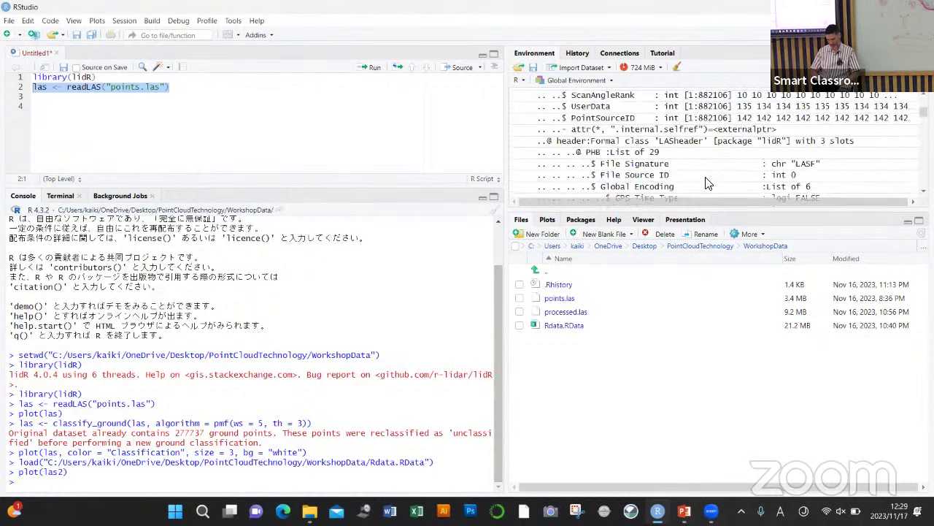
{"action": "left_click", "coordinate": [516, 119]}
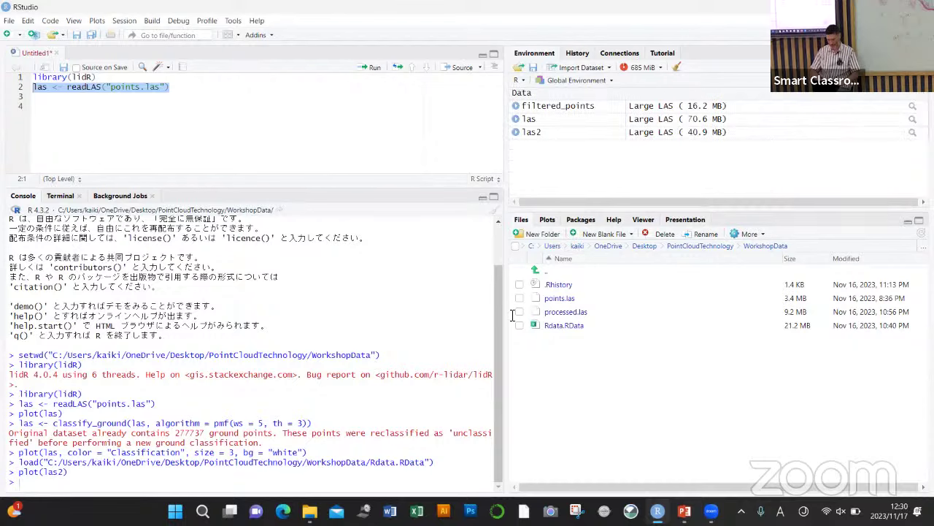
Step: Copy gnd <- filter_ground(las2) from slide 21 of the PCL_Workshop presentation in PowerPoint and run it in the RStudio console
{"action": "left_click", "coordinate": [684, 511]}
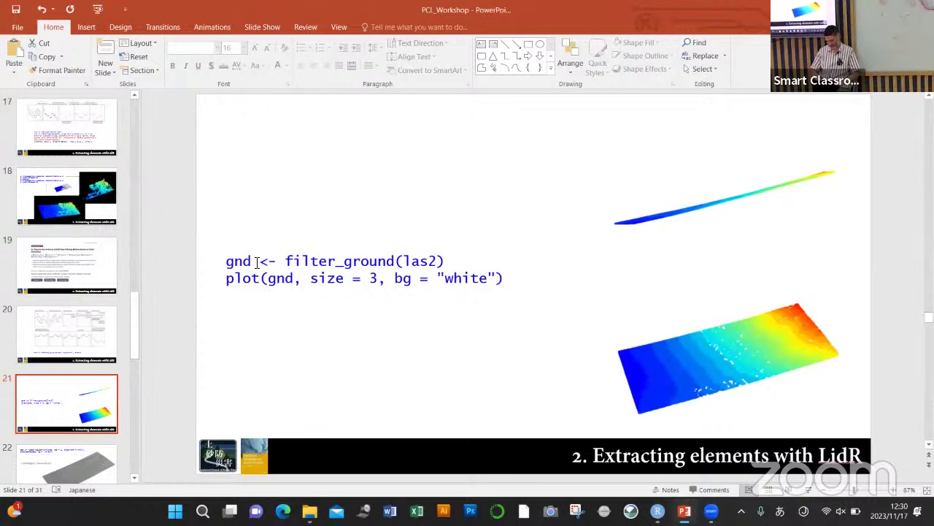
{"action": "left_click_drag", "start_coordinate": [228, 261], "coordinate": [447, 263]}
{"action": "key", "text": "ctrl+c"}
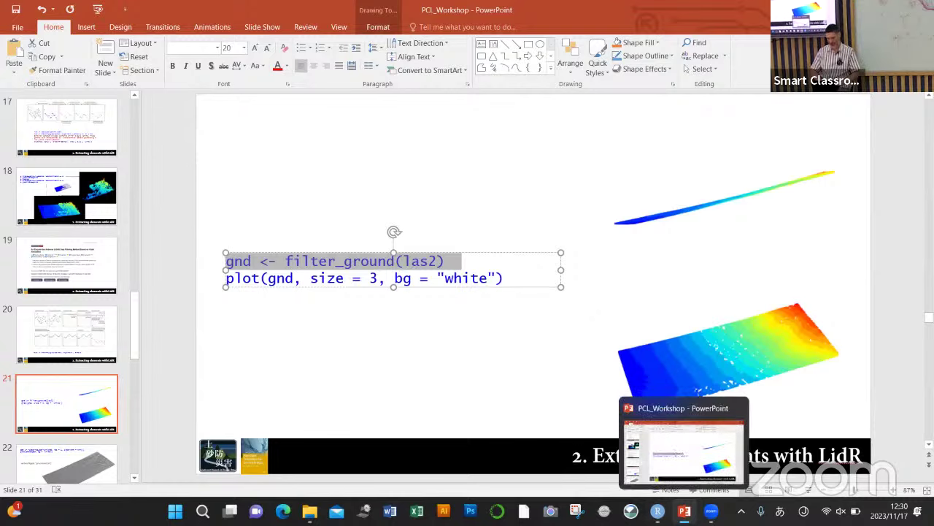
{"action": "left_click", "coordinate": [657, 511]}
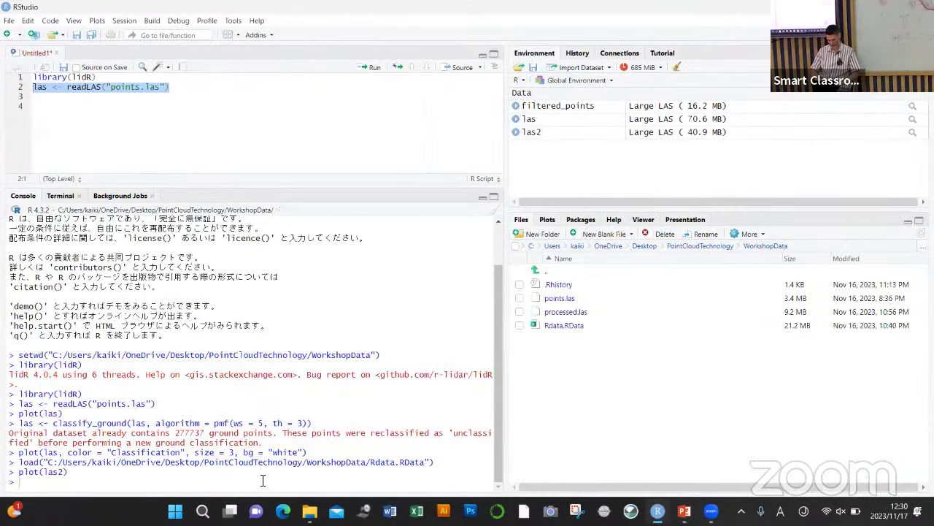
{"action": "key", "text": "ctrl+v"}
{"action": "key", "text": "Return"}
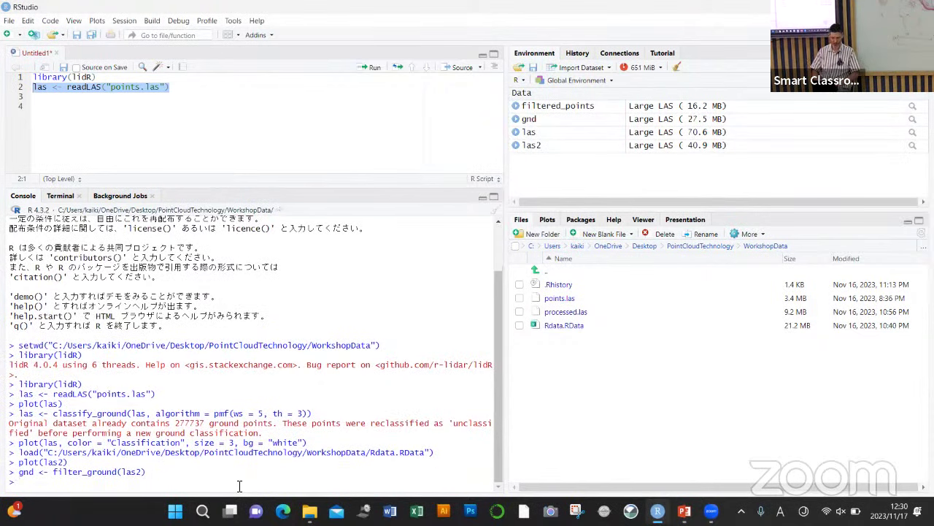
Step: Plot the filtered ground points with plot(gnd) and maximize the 3D plot window
{"action": "type", "text": "plot(g"}
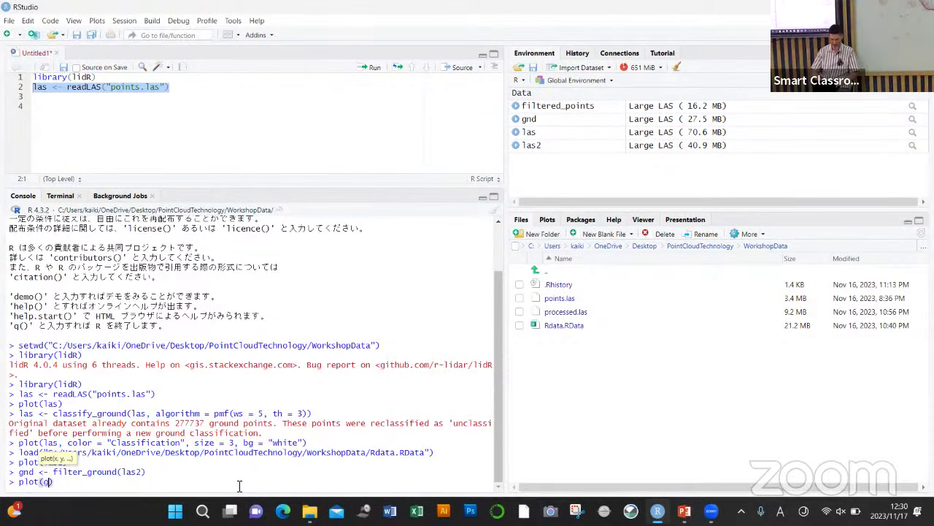
{"action": "type", "text": "nd"}
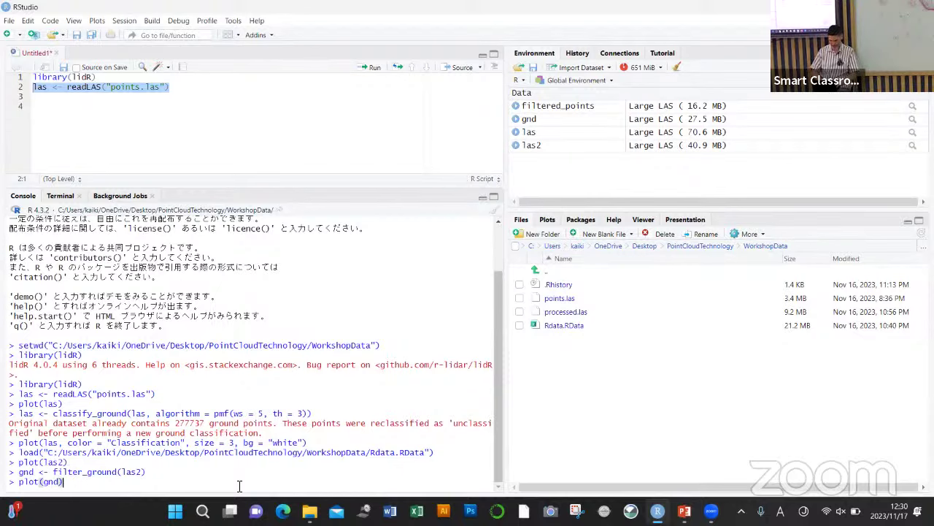
{"action": "key", "text": "Return"}
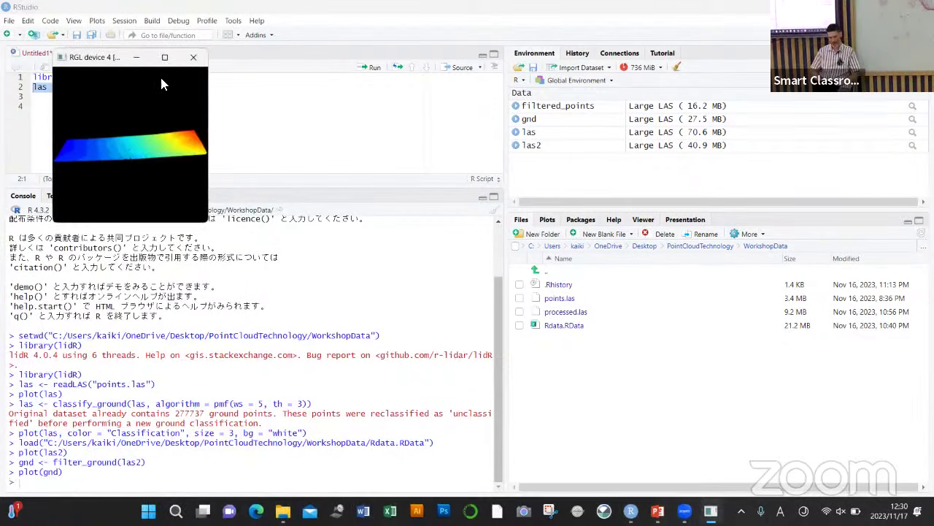
{"action": "left_click", "coordinate": [164, 60]}
Step: Inspect the ground points from above, obliquely and edge-on, and close the plot window
{"action": "left_click_drag", "start_coordinate": [263, 198], "coordinate": [453, 459]}
{"action": "left_click_drag", "start_coordinate": [522, 417], "coordinate": [522, 427]}
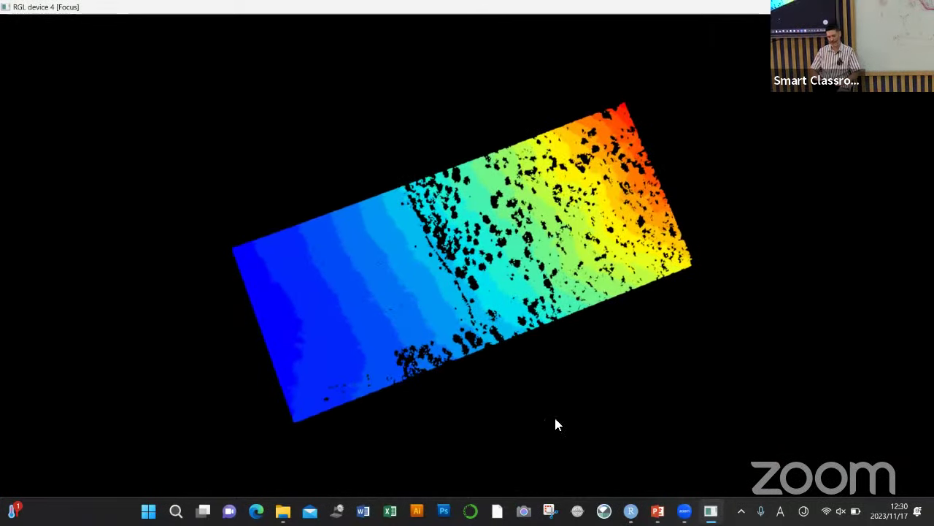
{"action": "left_click_drag", "start_coordinate": [503, 278], "coordinate": [411, 121]}
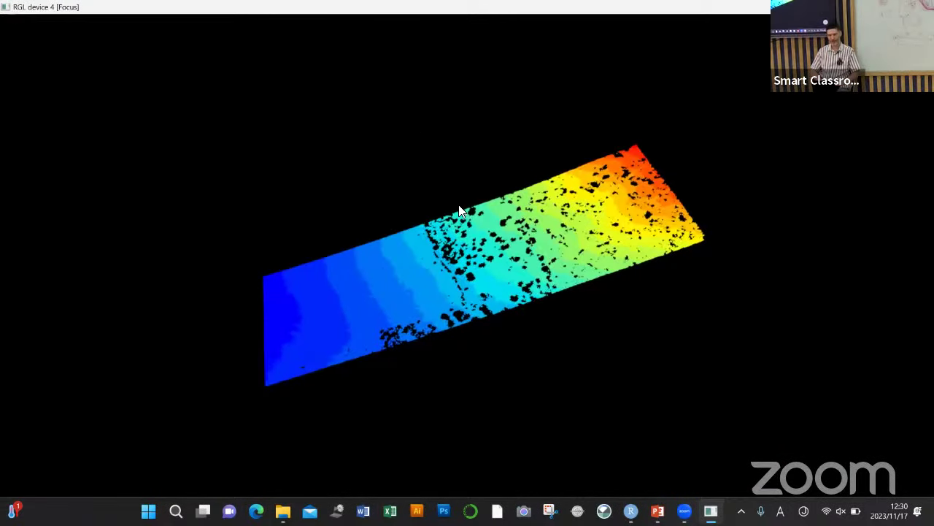
{"action": "left_click_drag", "start_coordinate": [460, 211], "coordinate": [451, 190]}
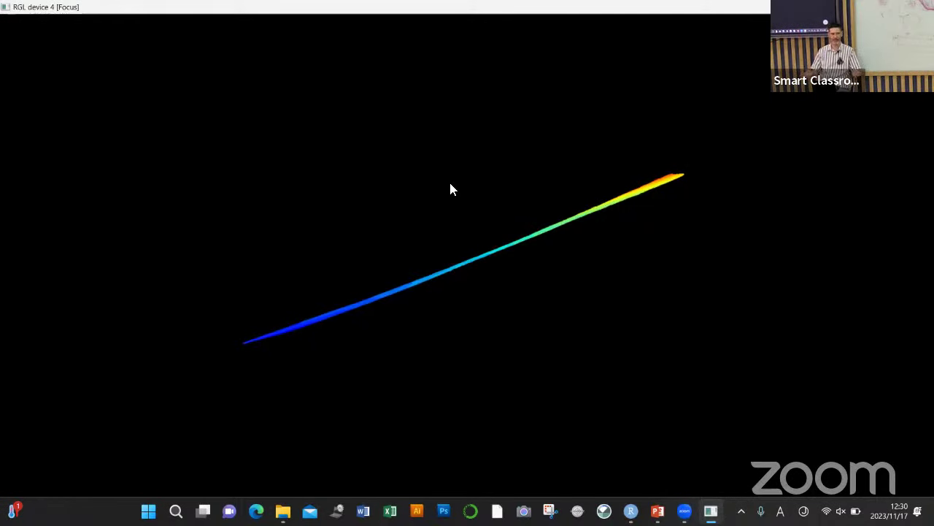
{"action": "left_click_drag", "start_coordinate": [688, 355], "coordinate": [733, 6]}
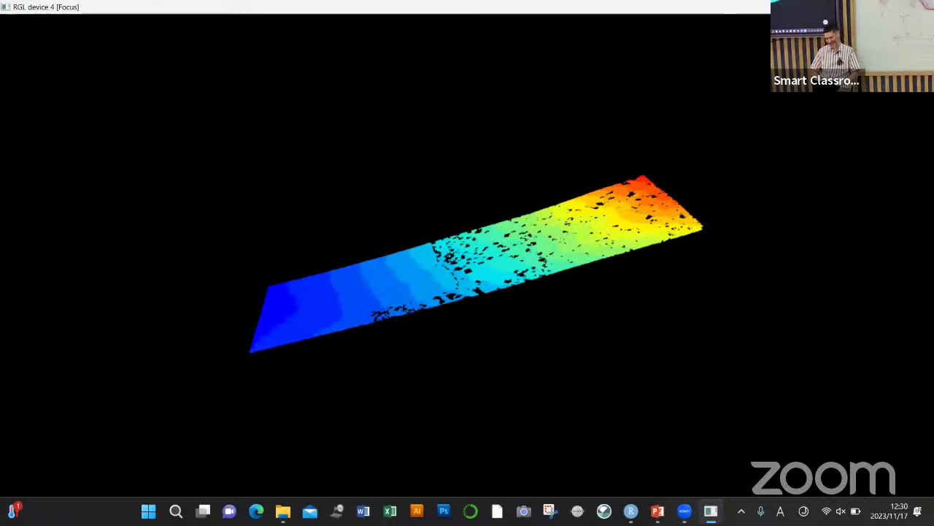
{"action": "left_click", "coordinate": [923, 7]}
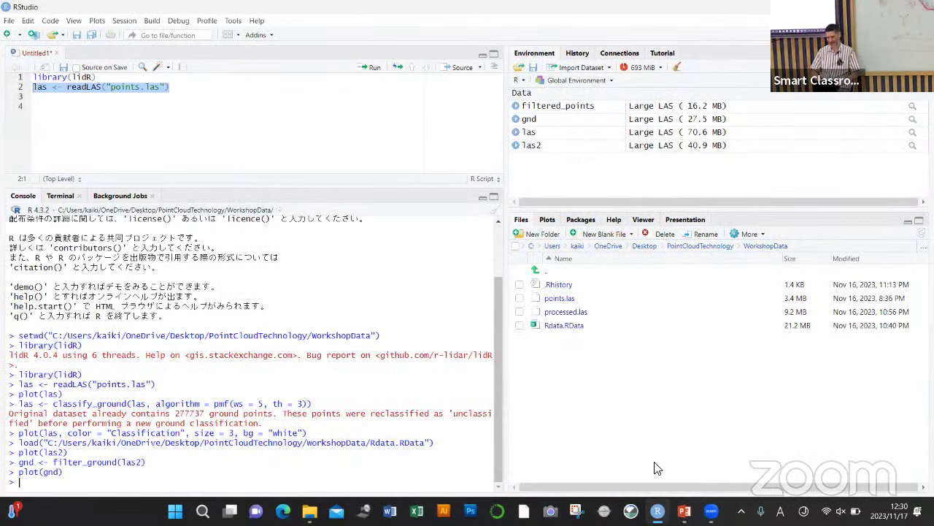
Step: Copy dem <- rasterize_terrain(gnd, res = 1, algorithm = tin()) from slide 22 of PCL_Workshop in PowerPoint and run it in the RStudio console
{"action": "left_click", "coordinate": [685, 511]}
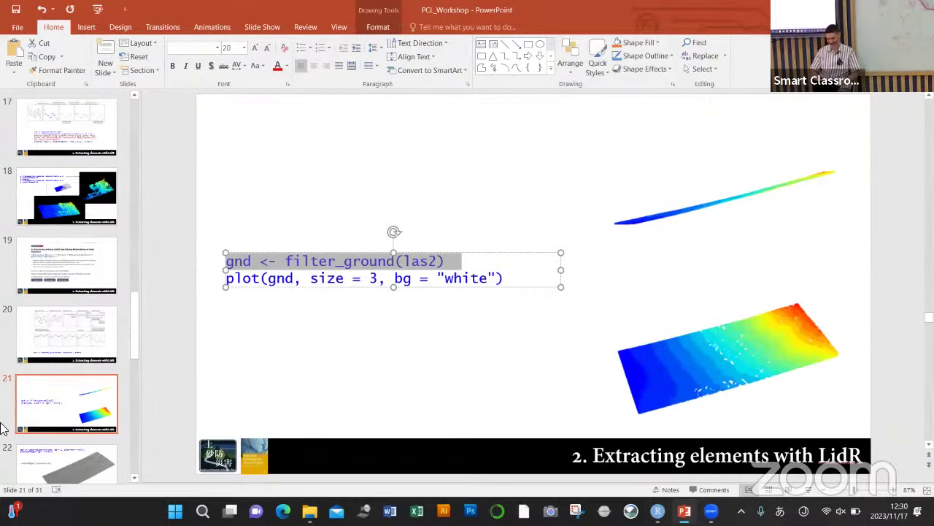
{"action": "left_click", "coordinate": [65, 475]}
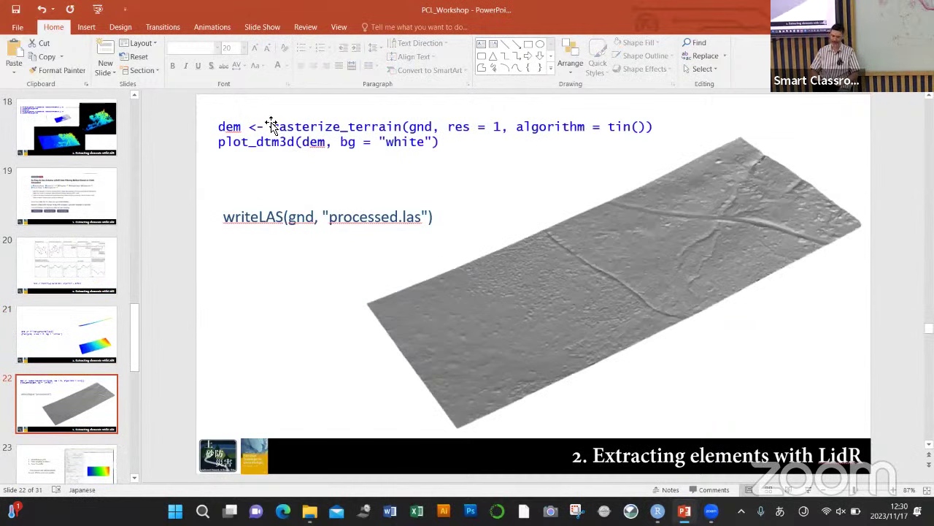
{"action": "left_click_drag", "start_coordinate": [219, 127], "coordinate": [661, 107]}
{"action": "key", "text": "ctrl+c"}
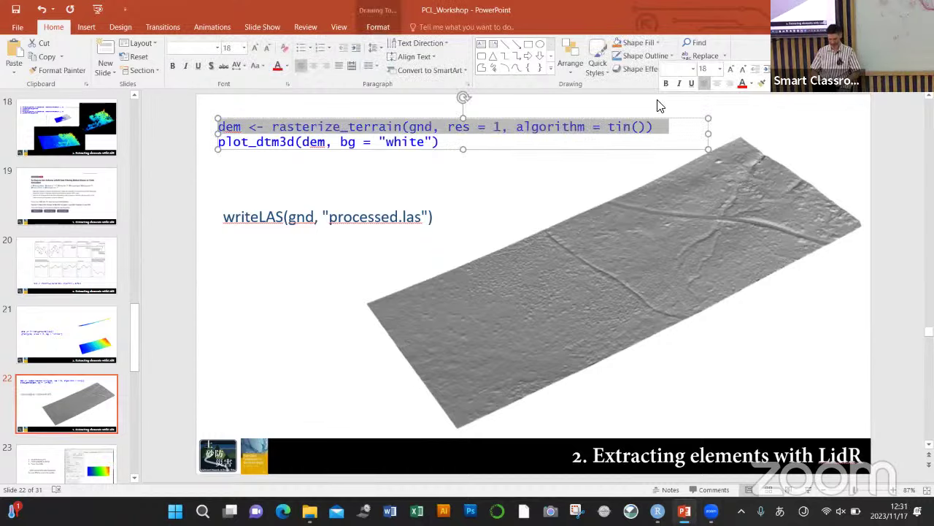
{"action": "left_click", "coordinate": [658, 511]}
{"action": "key", "text": "ctrl+v"}
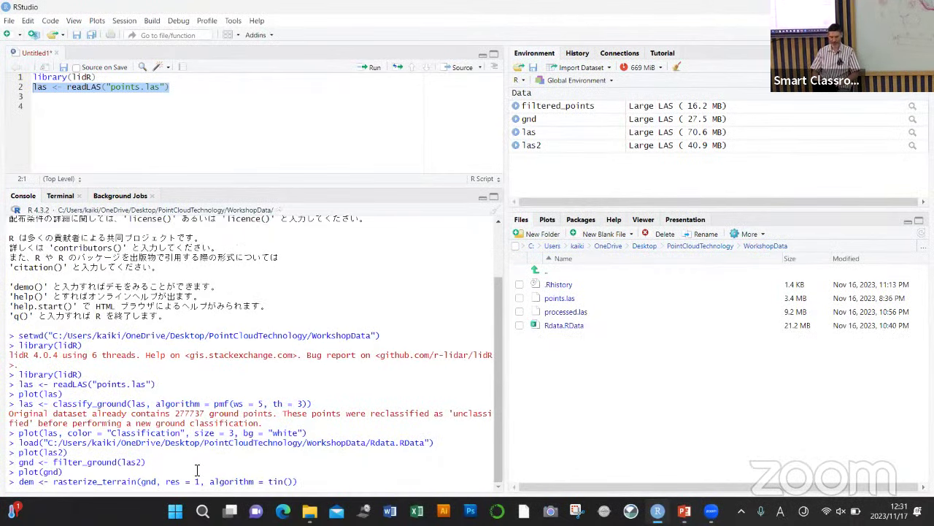
{"action": "key", "text": "Return"}
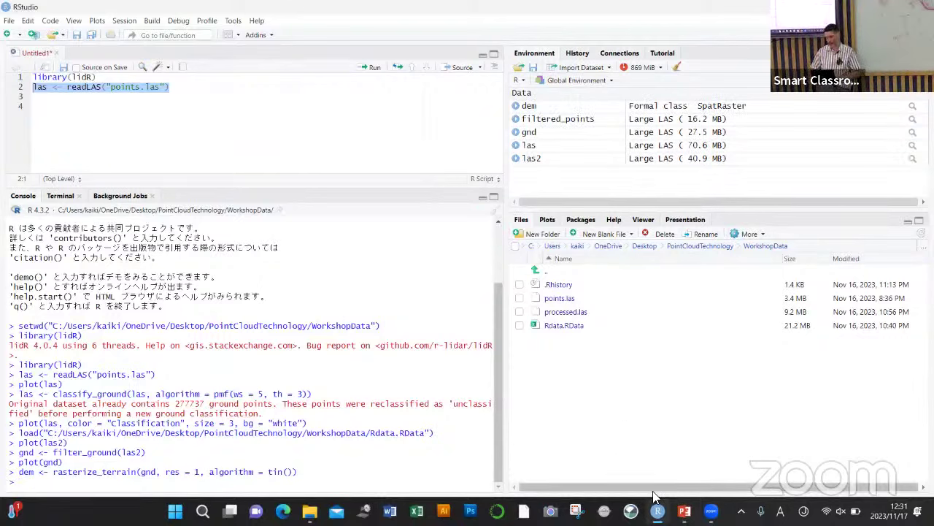
Step: Copy plot_dtm3d(dem, bg = "white") from slide 22 in PowerPoint and run it in the RStudio console
{"action": "mouse_move", "coordinate": [657, 511]}
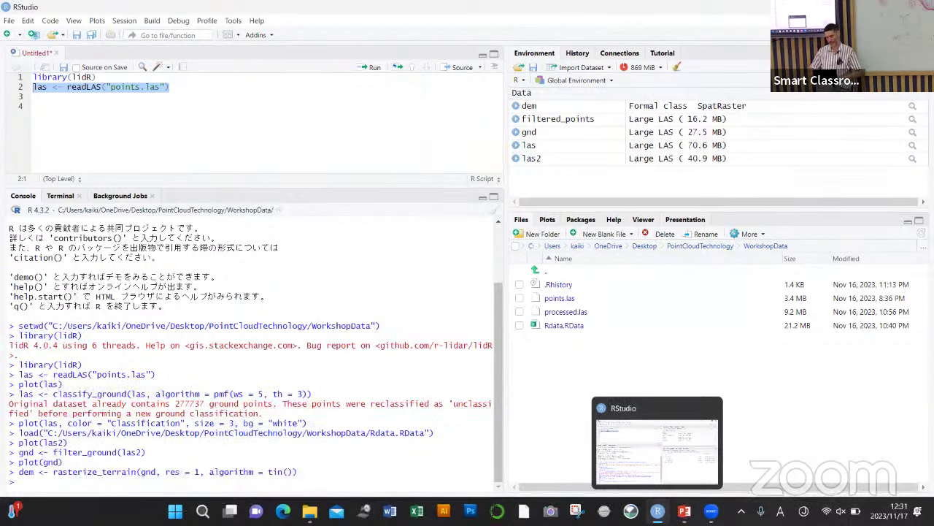
{"action": "left_click", "coordinate": [684, 511]}
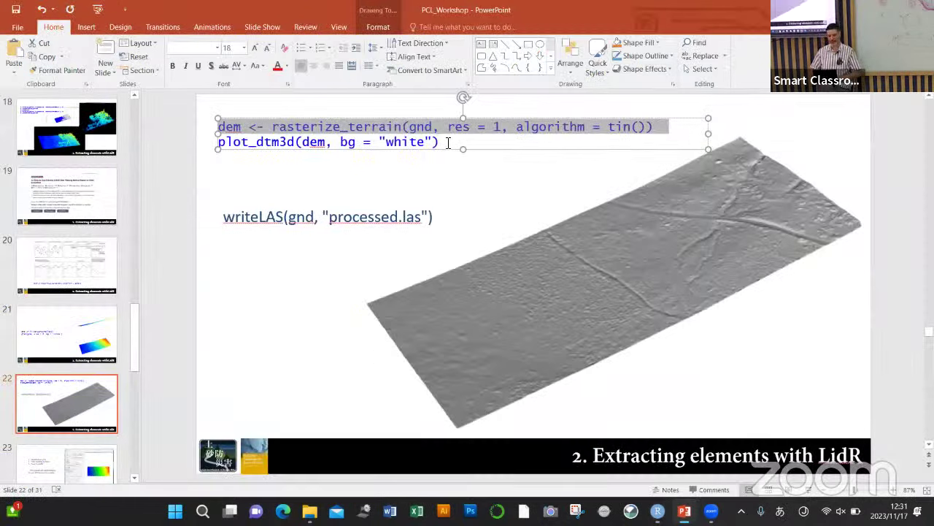
{"action": "left_click_drag", "start_coordinate": [439, 143], "coordinate": [209, 146]}
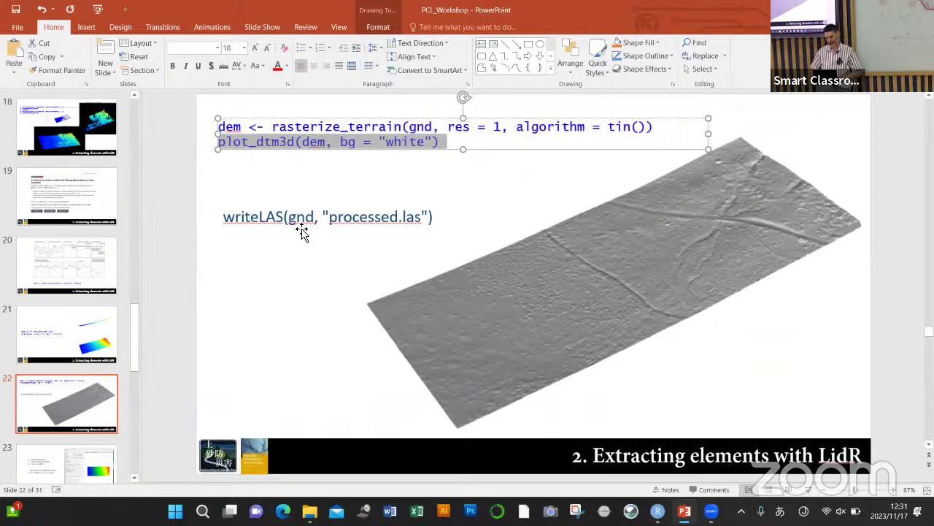
{"action": "left_click", "coordinate": [658, 511]}
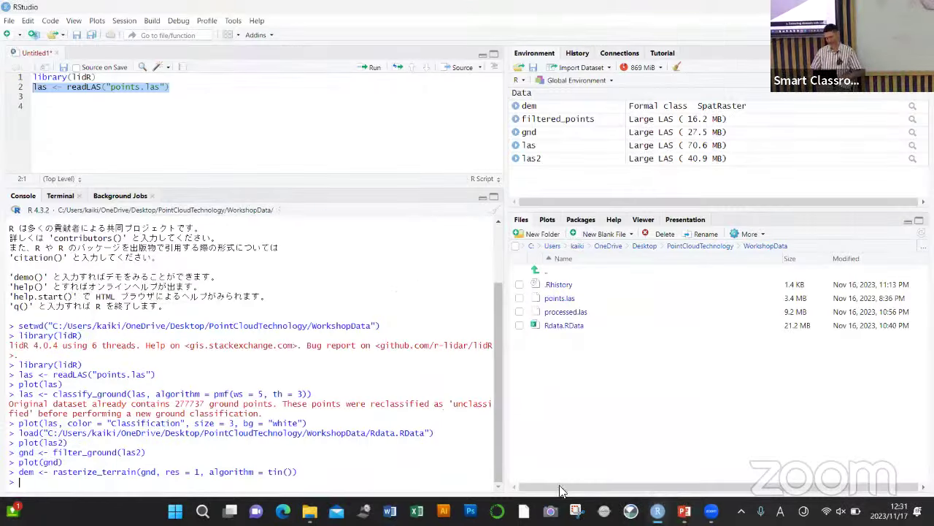
{"action": "type", "text": "plot_dtm3d(dem, bg = \"white\")"}
{"action": "key", "text": "Return"}
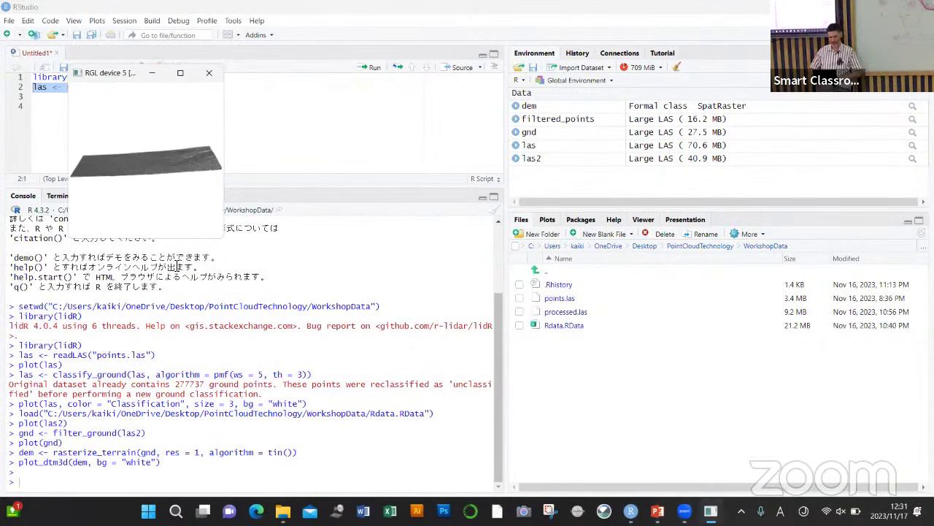
Step: Enlarge the 3D terrain plot window and inspect the surface relief up close from several angles
{"action": "left_click_drag", "start_coordinate": [223, 239], "coordinate": [641, 445]}
{"action": "left_click_drag", "start_coordinate": [318, 279], "coordinate": [374, 400]}
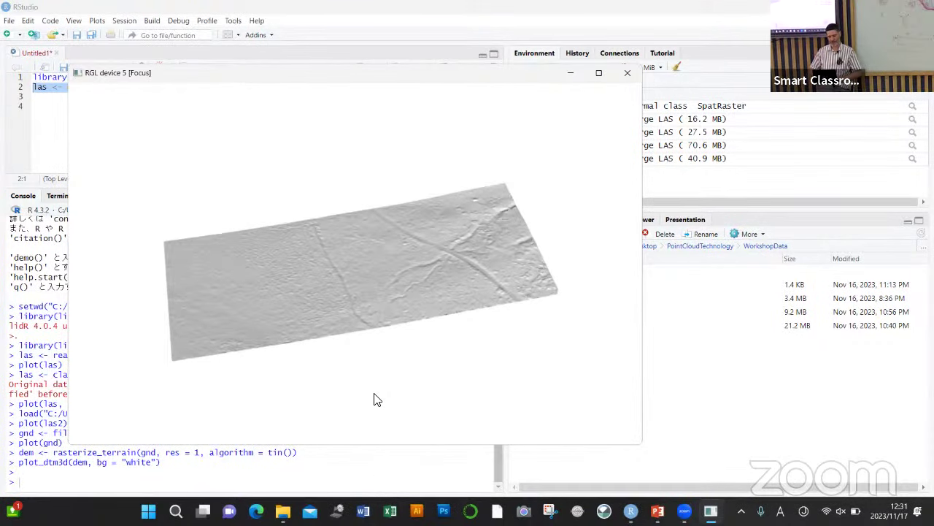
{"action": "scroll", "coordinate": [373, 399], "scroll_direction": "up", "scroll_amount": 5}
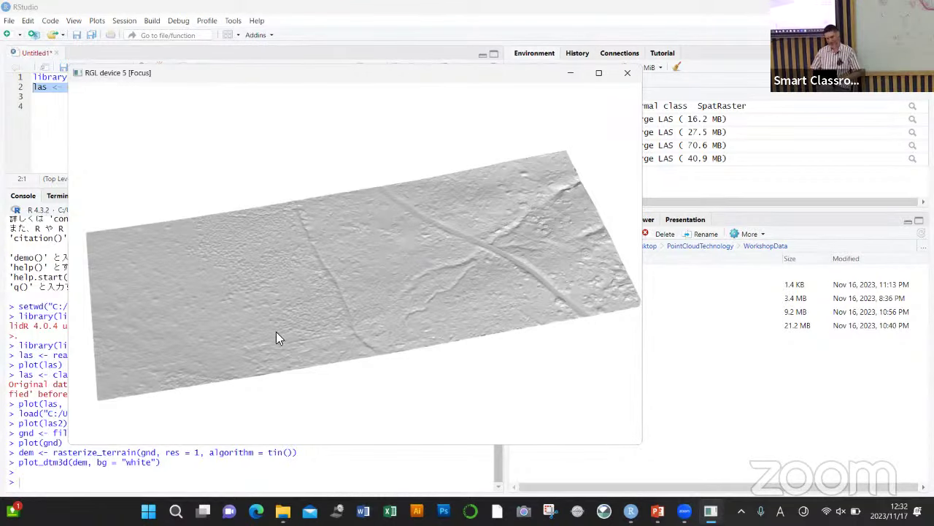
{"action": "left_click_drag", "start_coordinate": [276, 332], "coordinate": [292, 417]}
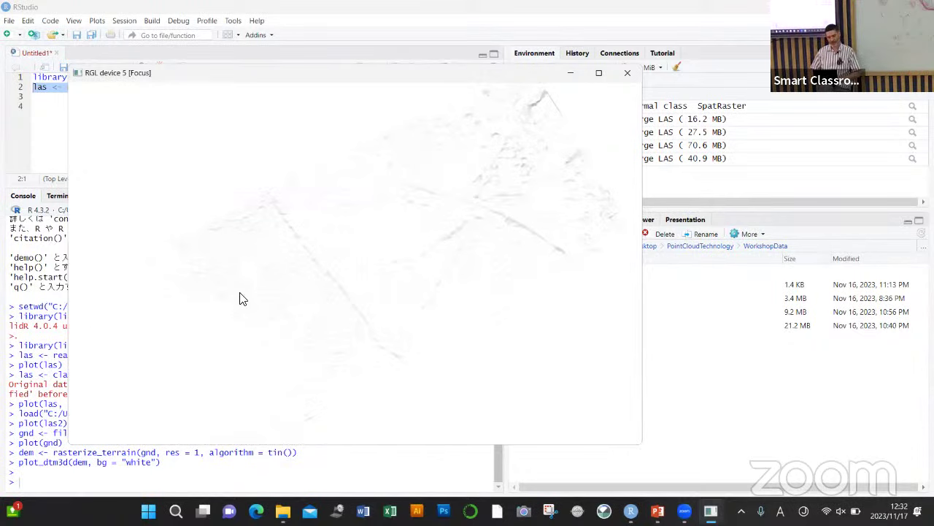
{"action": "left_click_drag", "start_coordinate": [243, 299], "coordinate": [219, 248]}
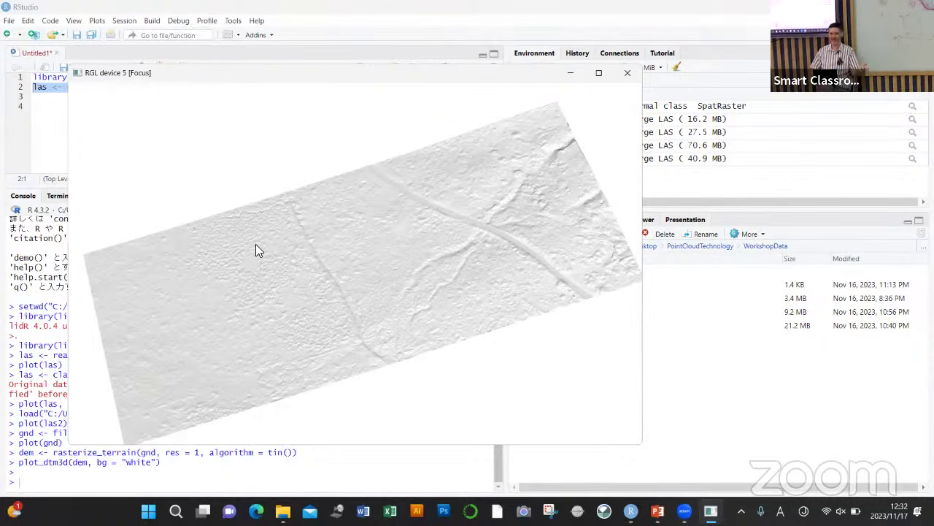
Step: Review the writeLAS command on slide 22 in PowerPoint and return to the terrain plot window
{"action": "mouse_move", "coordinate": [658, 509]}
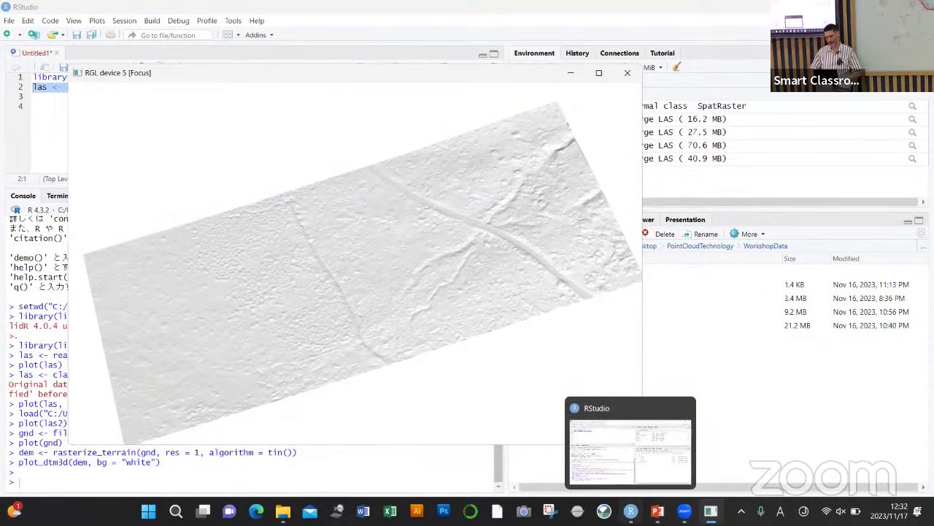
{"action": "left_click", "coordinate": [630, 510]}
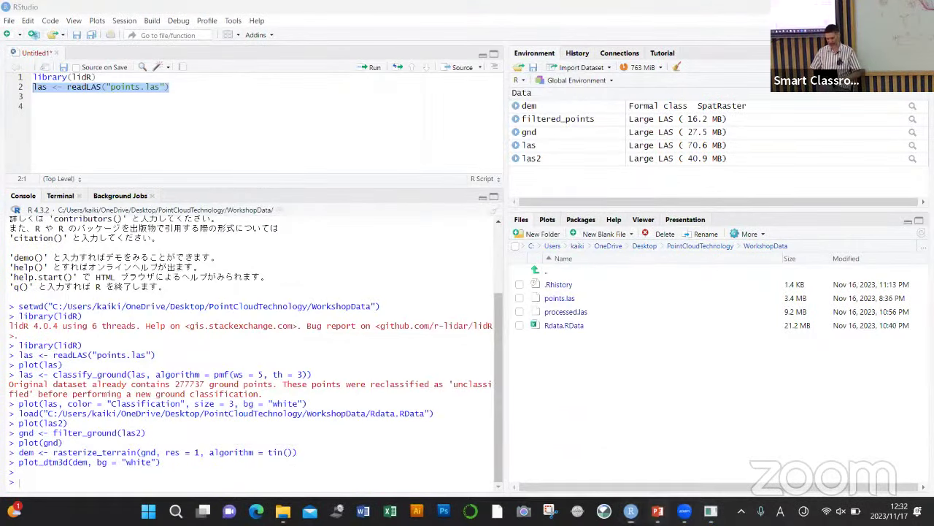
{"action": "left_click", "coordinate": [657, 510]}
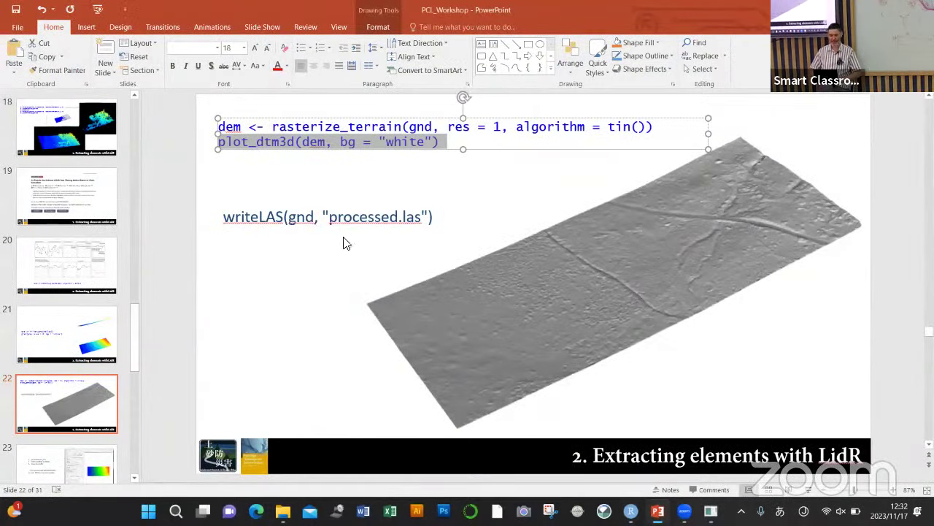
{"action": "left_click", "coordinate": [73, 378]}
{"action": "scroll", "coordinate": [72, 378], "scroll_direction": "down", "scroll_amount": 2}
{"action": "scroll", "coordinate": [71, 377], "scroll_direction": "down", "scroll_amount": 1}
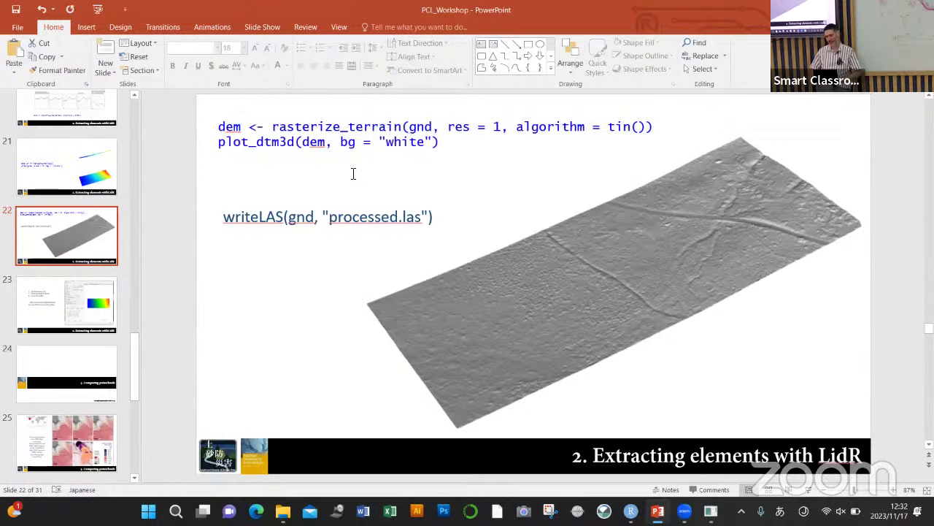
{"action": "key", "text": "alt+Tab"}
{"action": "key", "text": "alt+Tab"}
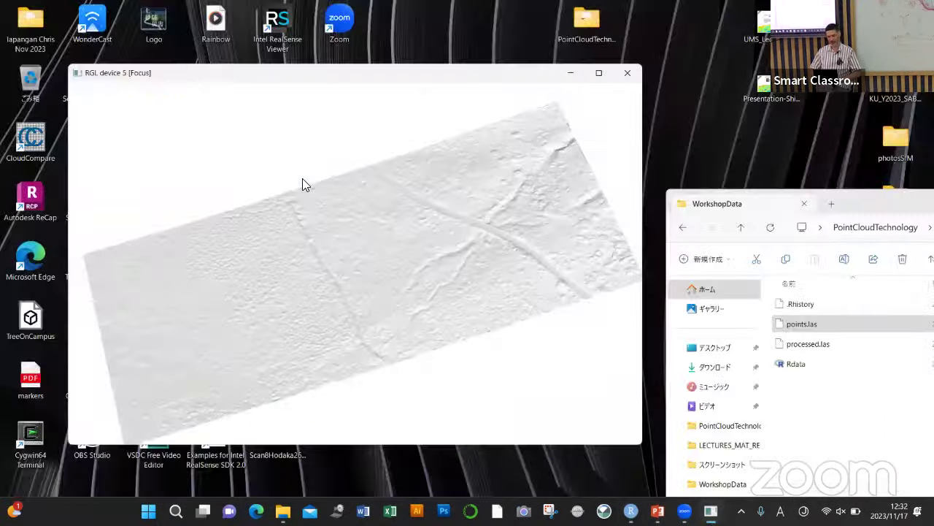
Step: Close the terrain plot window and start CloudCompare in a reduced window beside the WorkshopData folder
{"action": "left_click", "coordinate": [627, 73]}
{"action": "double_click", "coordinate": [18, 133]}
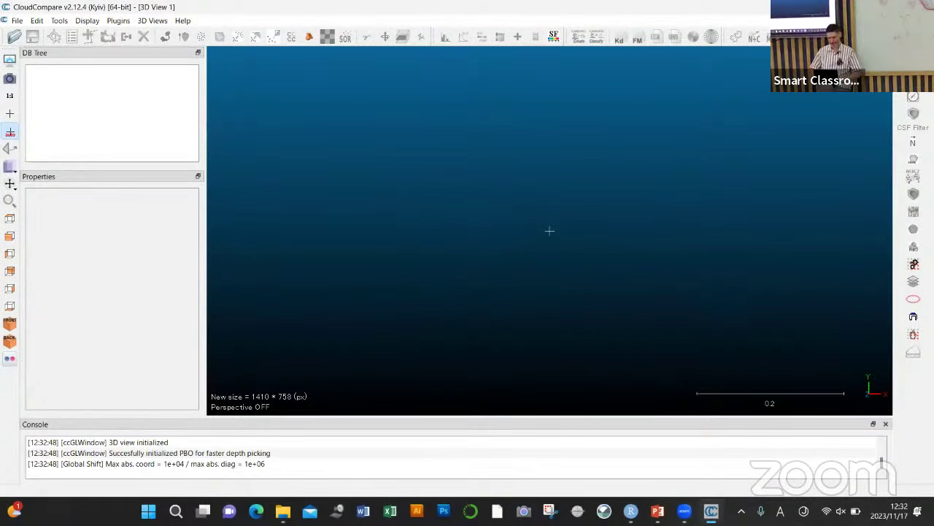
{"action": "left_click_drag", "start_coordinate": [524, 7], "coordinate": [524, 78]}
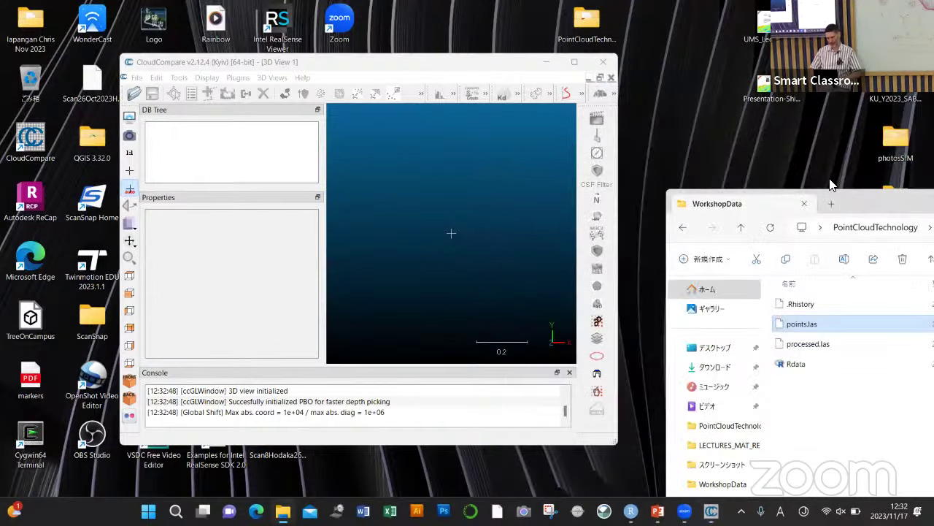
Step: Load processed.las from the WorkshopData folder into CloudCompare with all LAS fields and the suggested global shift, in a maximized window
{"action": "left_click_drag", "start_coordinate": [889, 203], "coordinate": [735, 136]}
{"action": "left_click", "coordinate": [647, 275]}
{"action": "left_click_drag", "start_coordinate": [647, 274], "coordinate": [403, 202]}
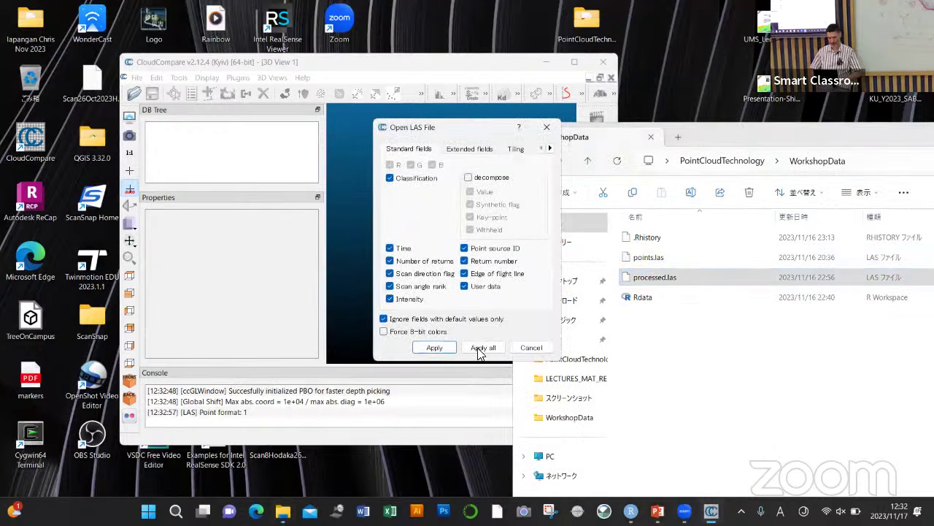
{"action": "left_click", "coordinate": [484, 348]}
{"action": "left_click", "coordinate": [520, 346]}
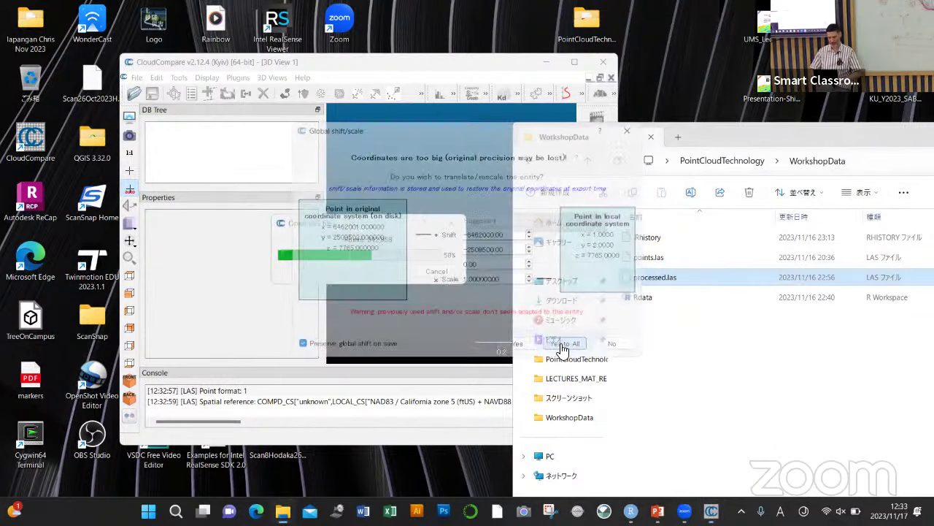
{"action": "left_click", "coordinate": [575, 61]}
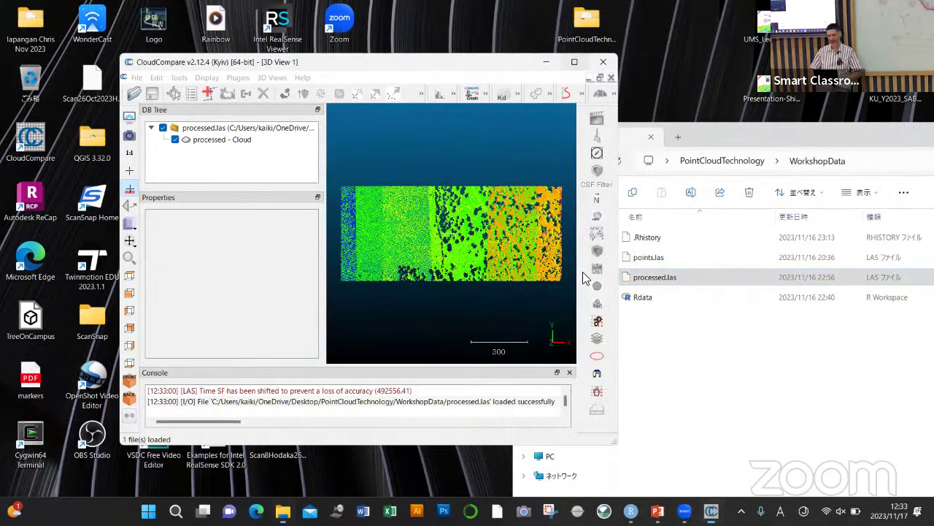
{"action": "left_click", "coordinate": [575, 62]}
{"action": "left_click_drag", "start_coordinate": [672, 156], "coordinate": [671, 156]}
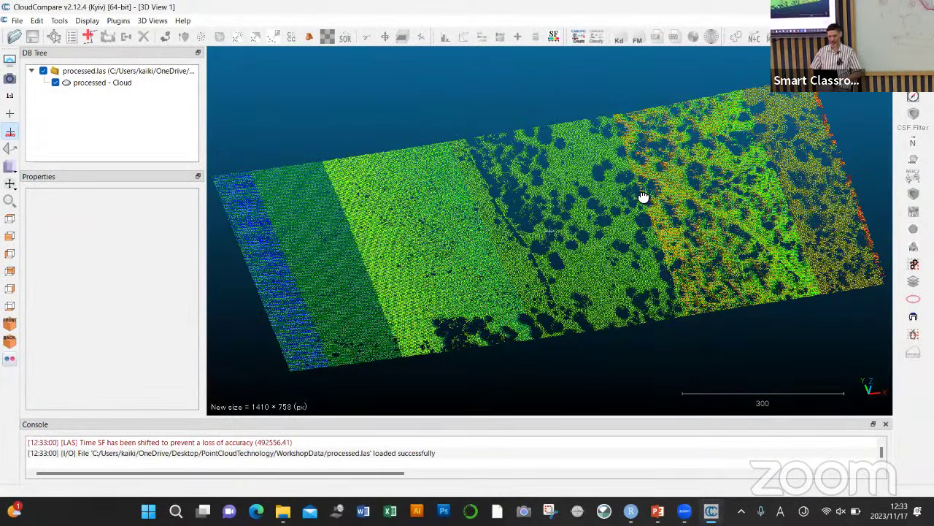
{"action": "left_click_drag", "start_coordinate": [620, 200], "coordinate": [619, 203]}
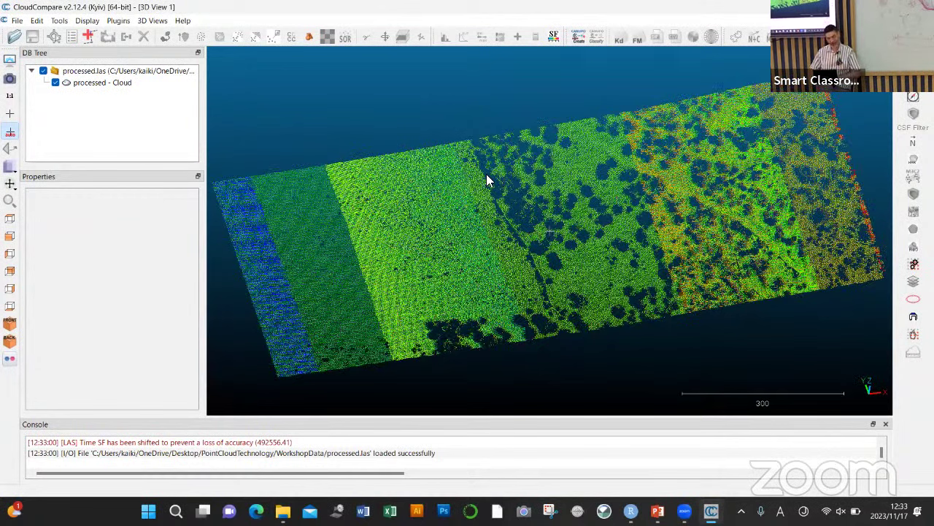
Step: Select the processed cloud and consult the DEM workflow on slide 23 of the PCL_Workshop presentation in PowerPoint
{"action": "left_click", "coordinate": [87, 86]}
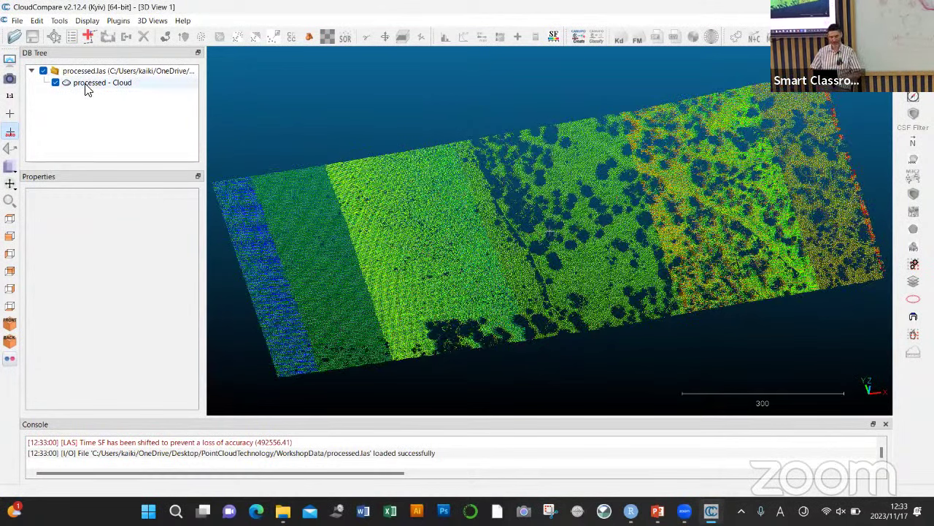
{"action": "left_click", "coordinate": [36, 22]}
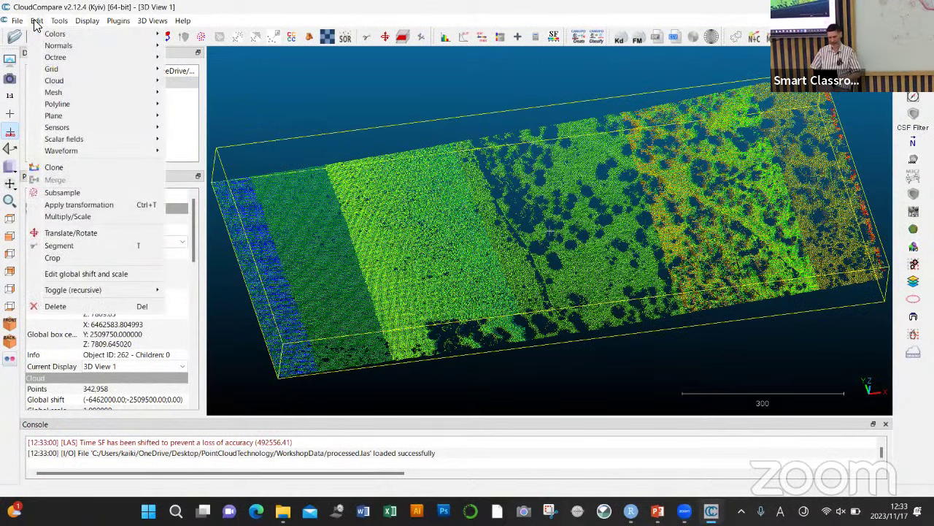
{"action": "mouse_move", "coordinate": [139, 94]}
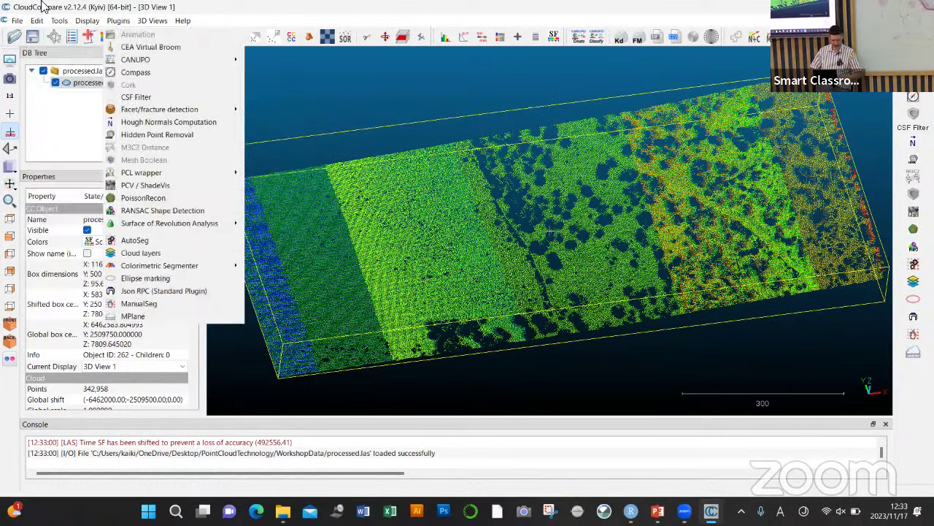
{"action": "mouse_move", "coordinate": [66, 24]}
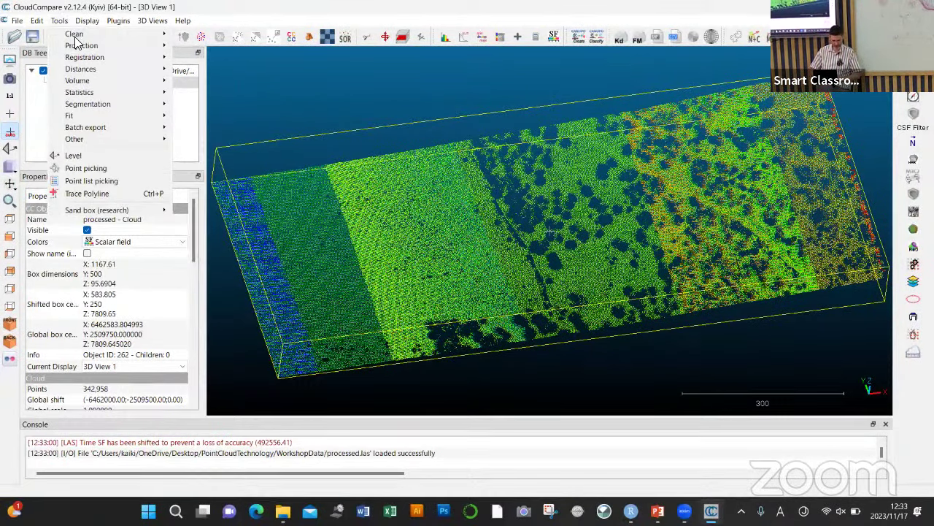
{"action": "mouse_move", "coordinate": [138, 58]}
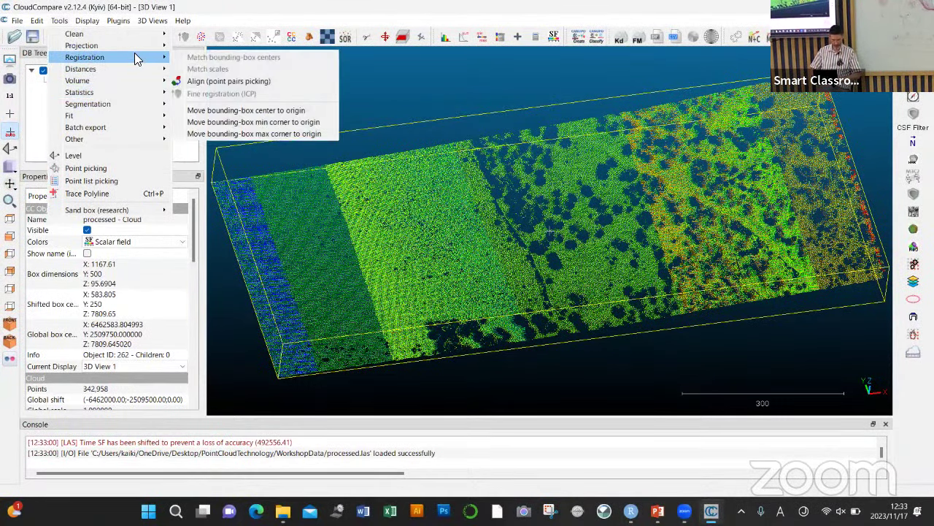
{"action": "mouse_move", "coordinate": [147, 114]}
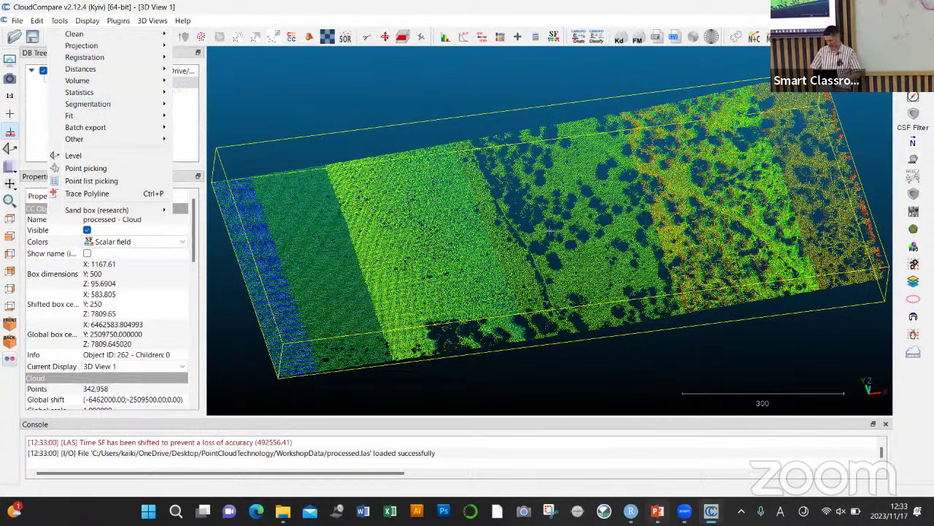
{"action": "left_click", "coordinate": [657, 511]}
{"action": "left_click", "coordinate": [57, 311]}
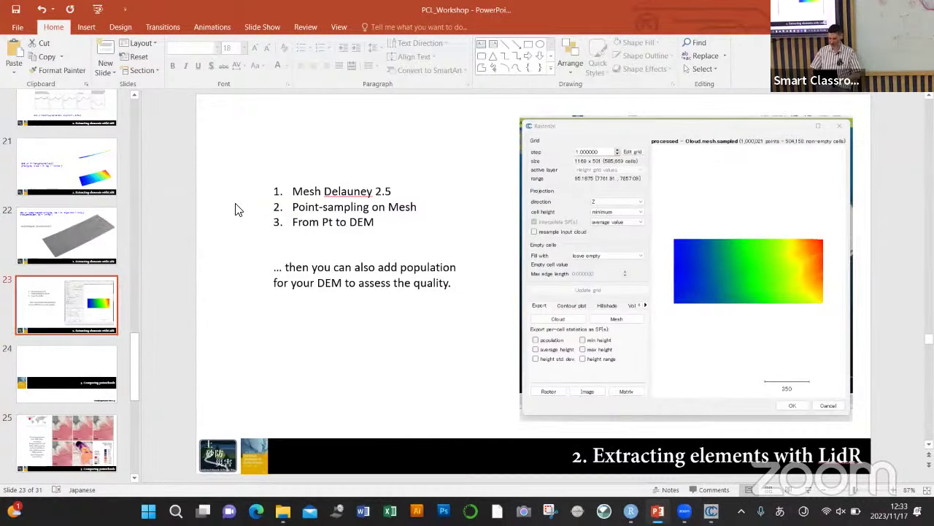
Step: Build a Delaunay 2.5D (best fitting plane) mesh from the processed cloud in CloudCompare with max edge length 0 and inspect its relief
{"action": "left_click", "coordinate": [709, 510]}
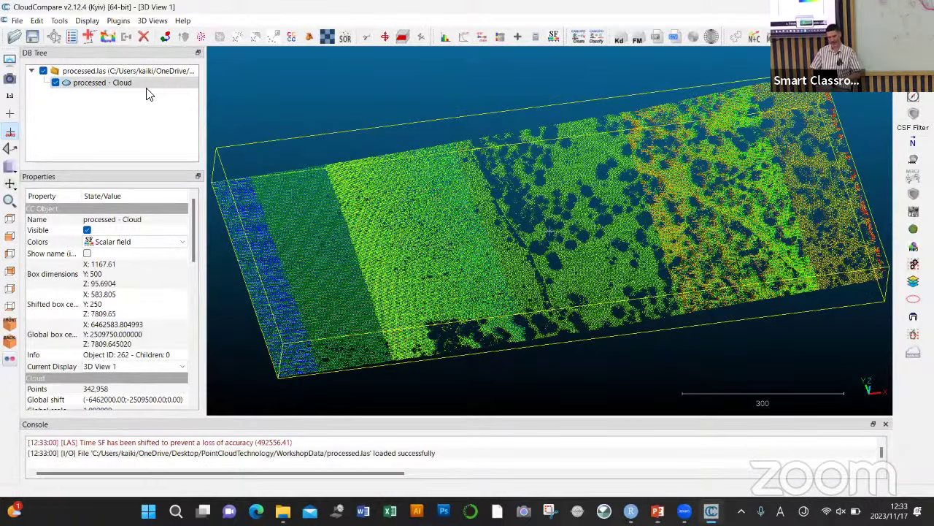
{"action": "left_click", "coordinate": [37, 20]}
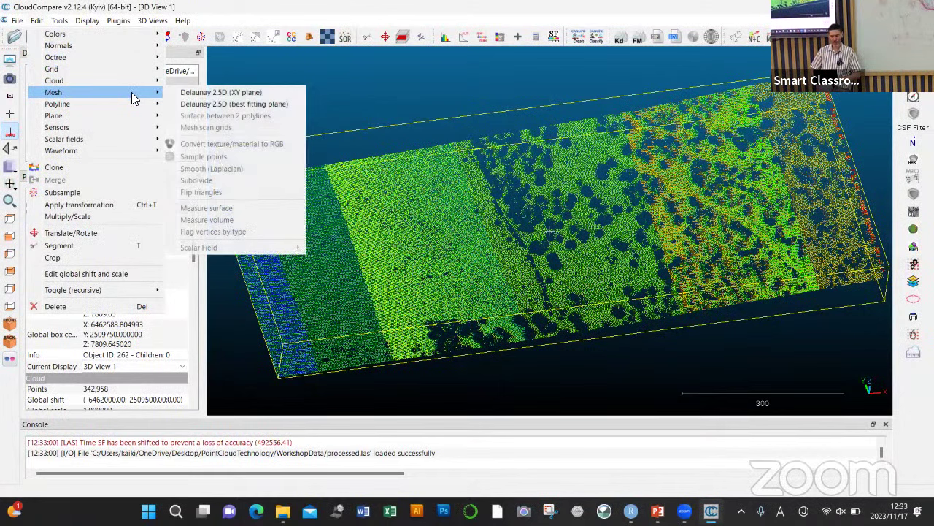
{"action": "left_click", "coordinate": [221, 105]}
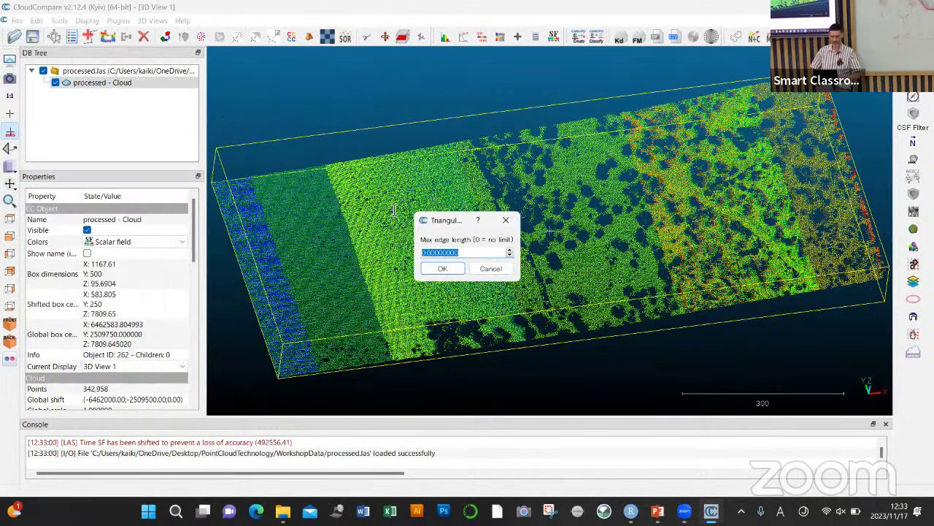
{"action": "left_click", "coordinate": [433, 269]}
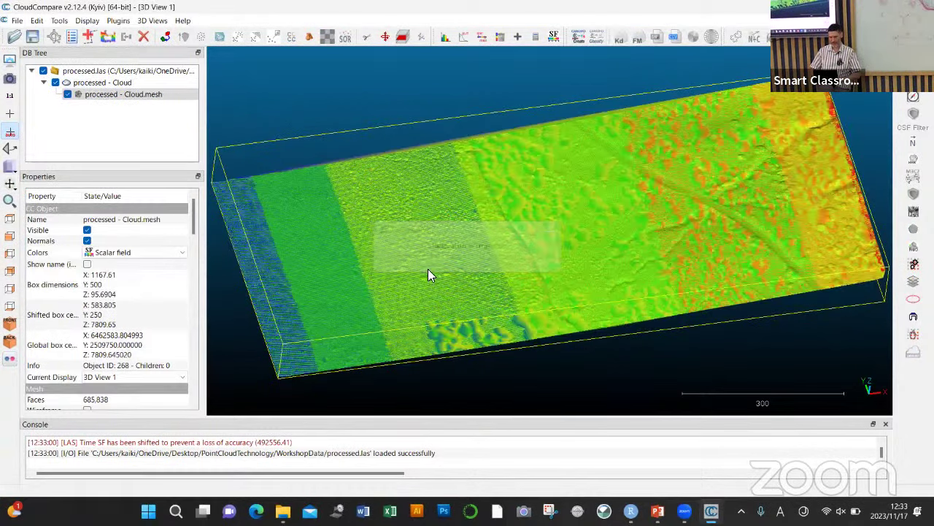
{"action": "mouse_move", "coordinate": [557, 209]}
{"action": "left_mouse_down"}
{"action": "mouse_move", "coordinate": [556, 284]}
{"action": "mouse_move", "coordinate": [546, 121]}
{"action": "mouse_move", "coordinate": [552, 227]}
{"action": "left_mouse_up"}
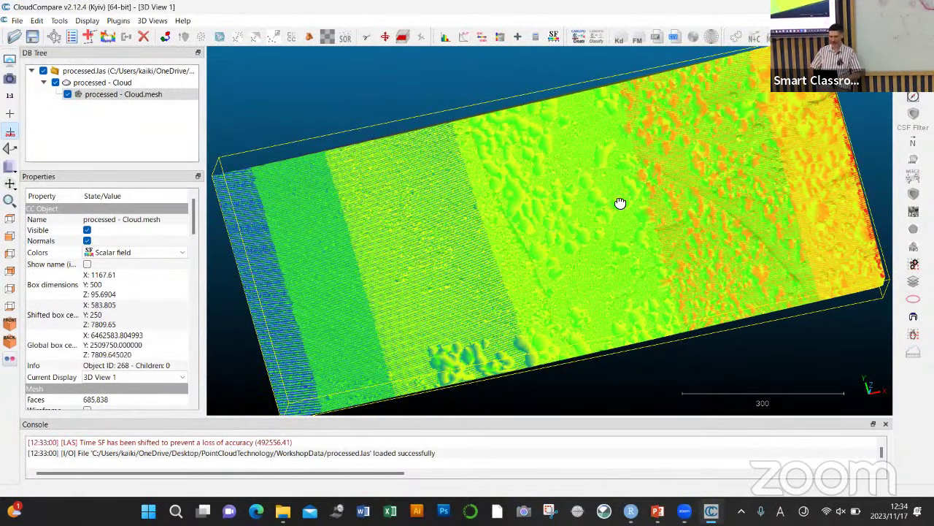
{"action": "left_click_drag", "start_coordinate": [620, 203], "coordinate": [593, 171]}
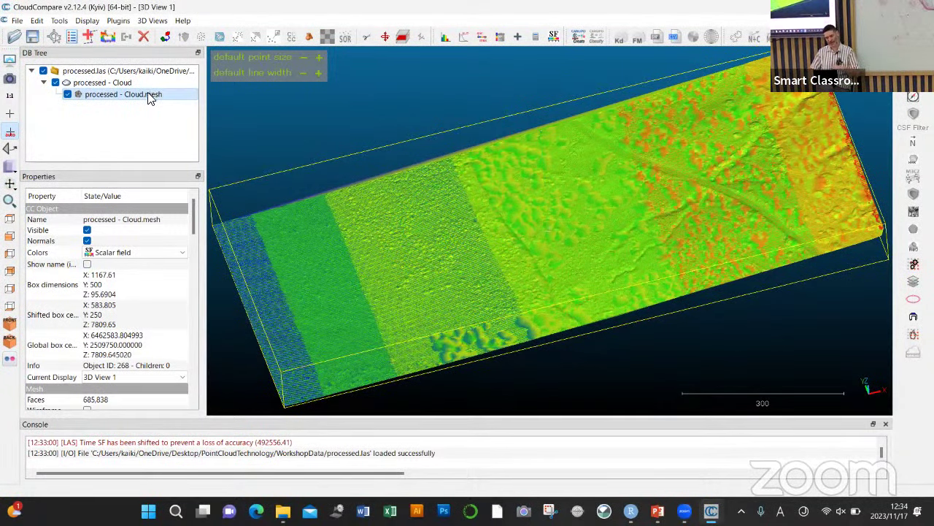
Step: Sample 1000000 points with normals on processed - Cloud.mesh and hide the original processed - Cloud
{"action": "left_click", "coordinate": [37, 21]}
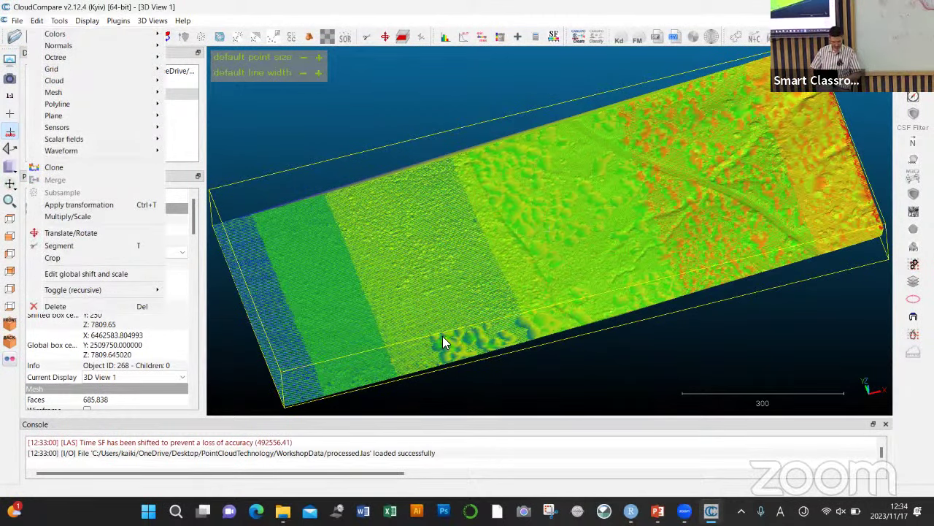
{"action": "left_click", "coordinate": [657, 510]}
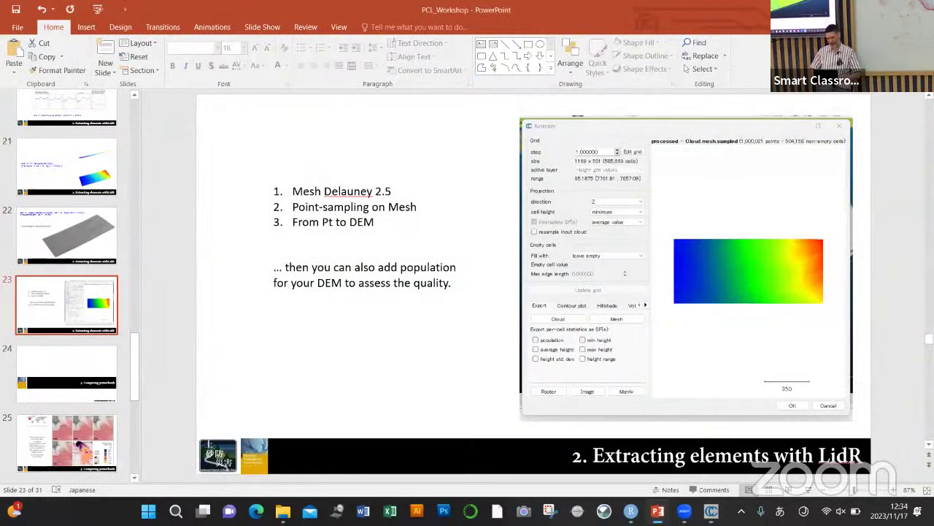
{"action": "left_click", "coordinate": [657, 510]}
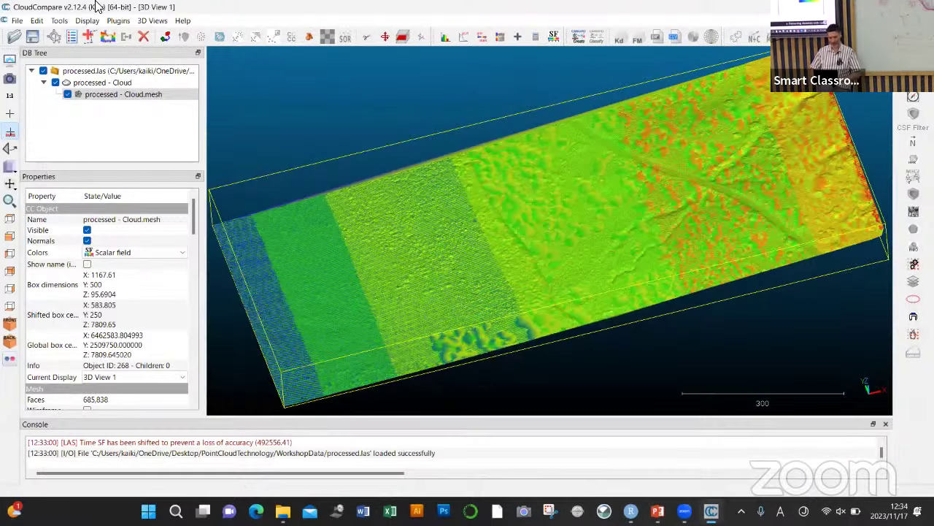
{"action": "left_click", "coordinate": [220, 37]}
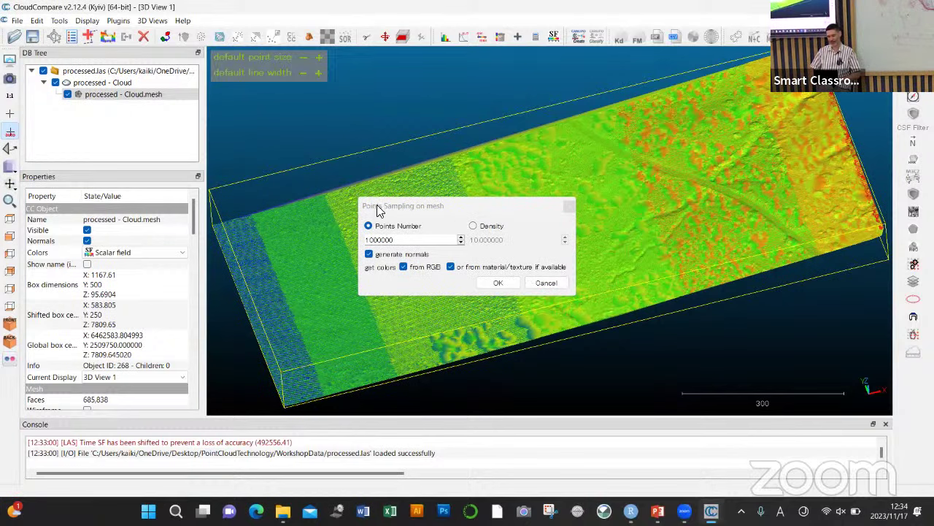
{"action": "left_click", "coordinate": [496, 285]}
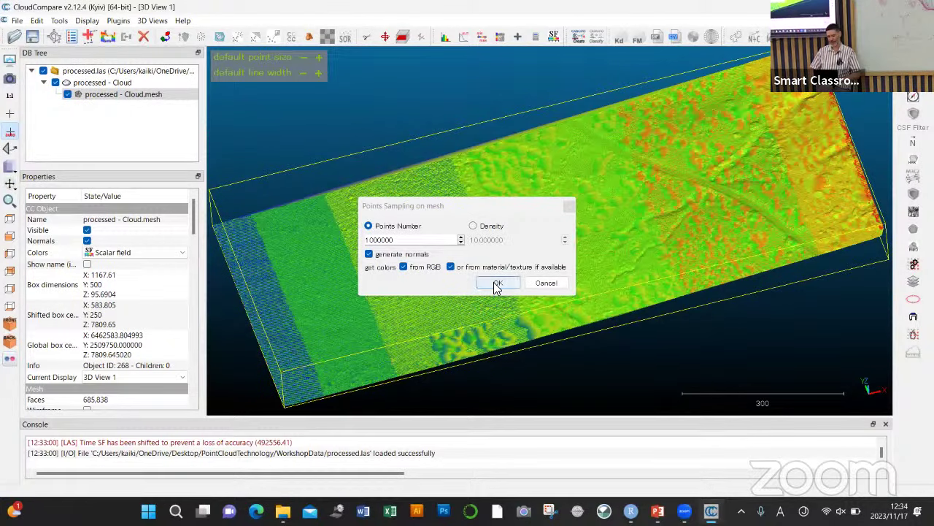
{"action": "left_click", "coordinate": [496, 284]}
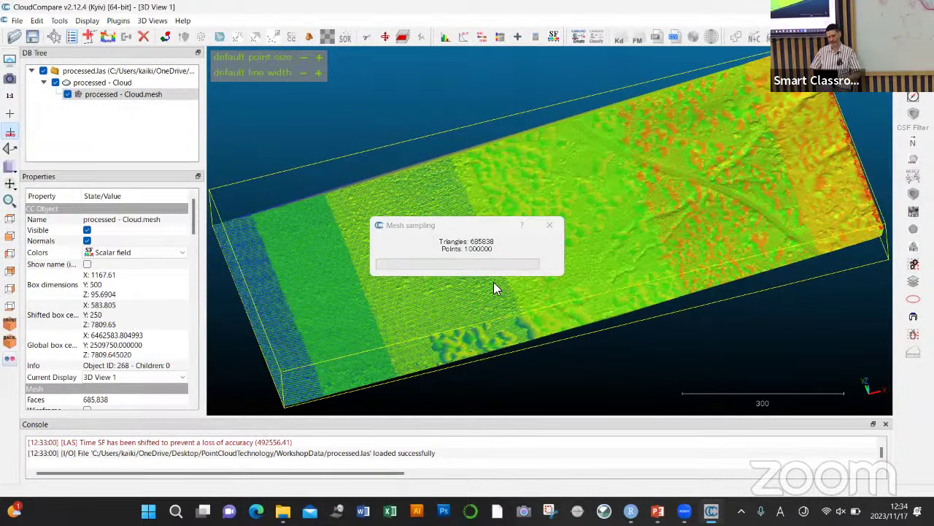
{"action": "left_click", "coordinate": [55, 83]}
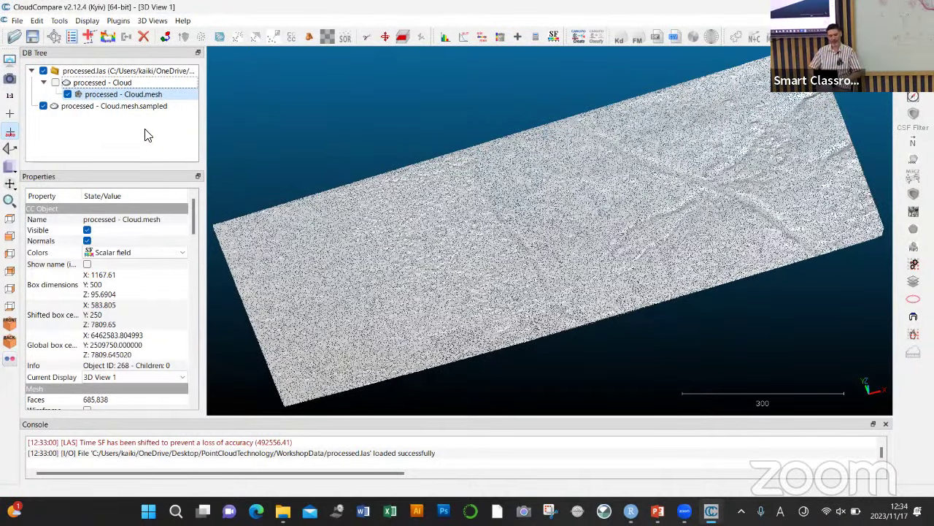
Step: Rasterize the sampled cloud processed - Cloud.mesh.sampled with a grid step of 1 and update the grid
{"action": "left_click", "coordinate": [114, 111]}
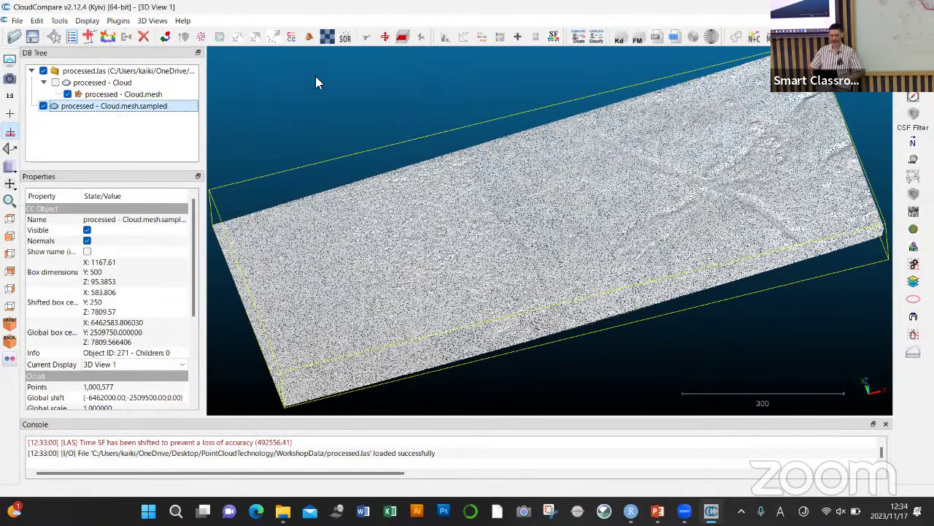
{"action": "left_click", "coordinate": [326, 38]}
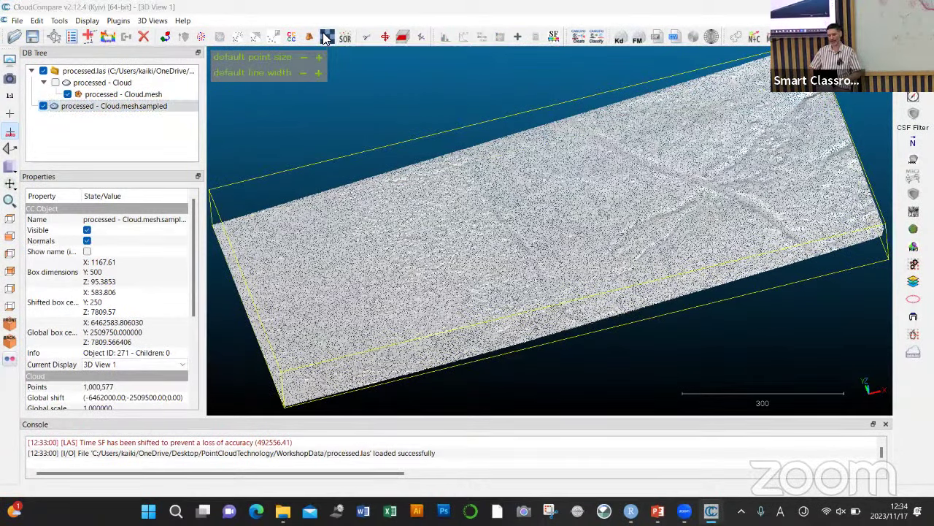
{"action": "double_click", "coordinate": [362, 89]}
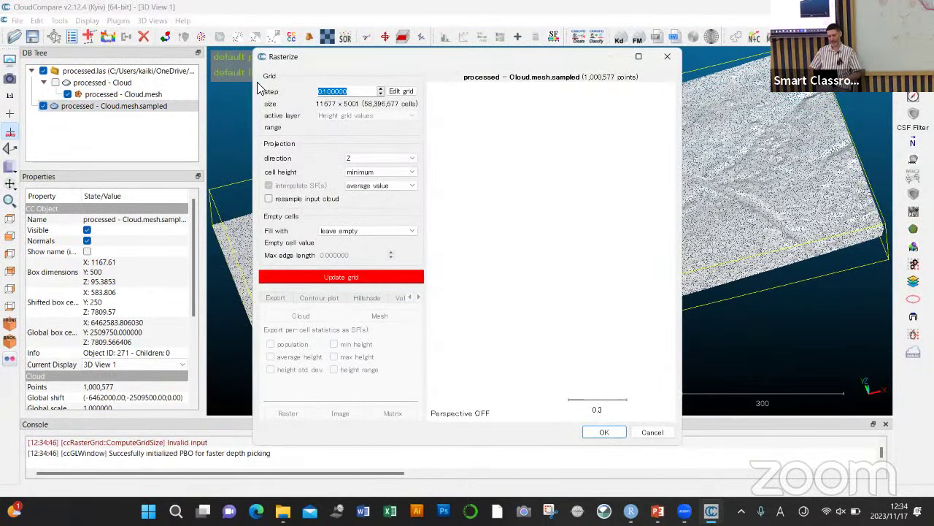
{"action": "type", "text": "1"}
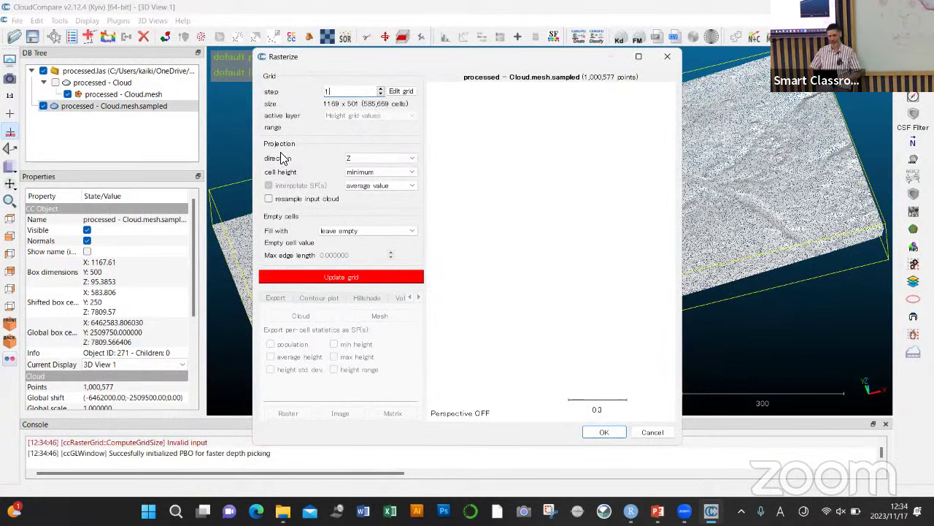
{"action": "left_click", "coordinate": [334, 280]}
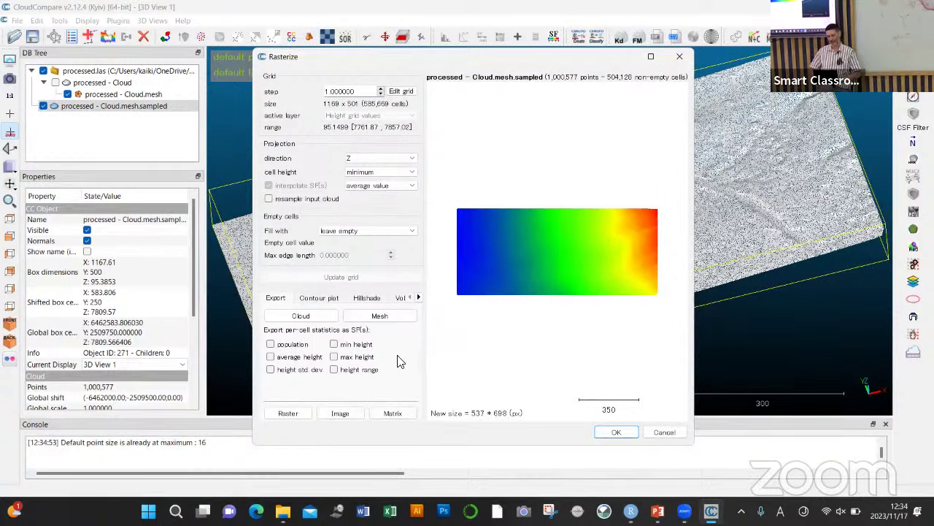
Step: Export the grid heights as a GeoTIFF named raster into the PointCloudTechnology/WorkshopData folder and finish rasterizing
{"action": "left_click", "coordinate": [285, 414]}
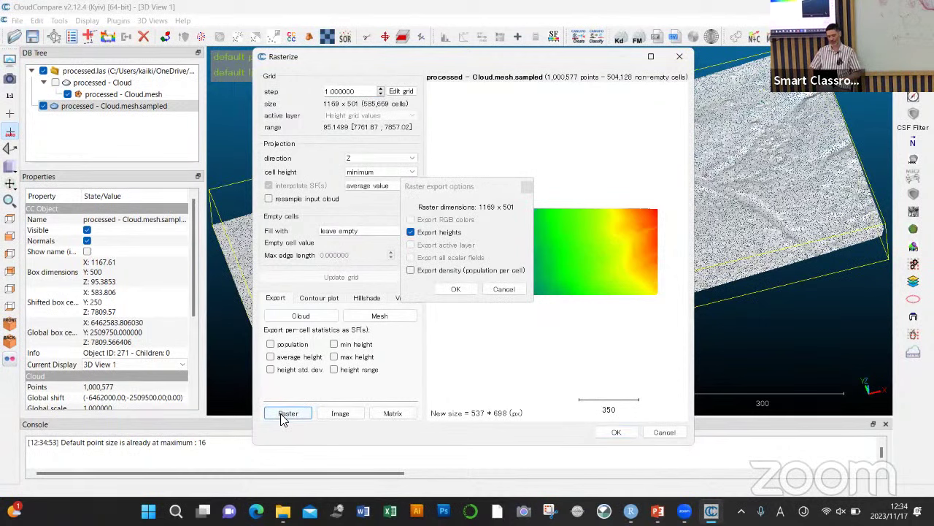
{"action": "left_click", "coordinate": [457, 289]}
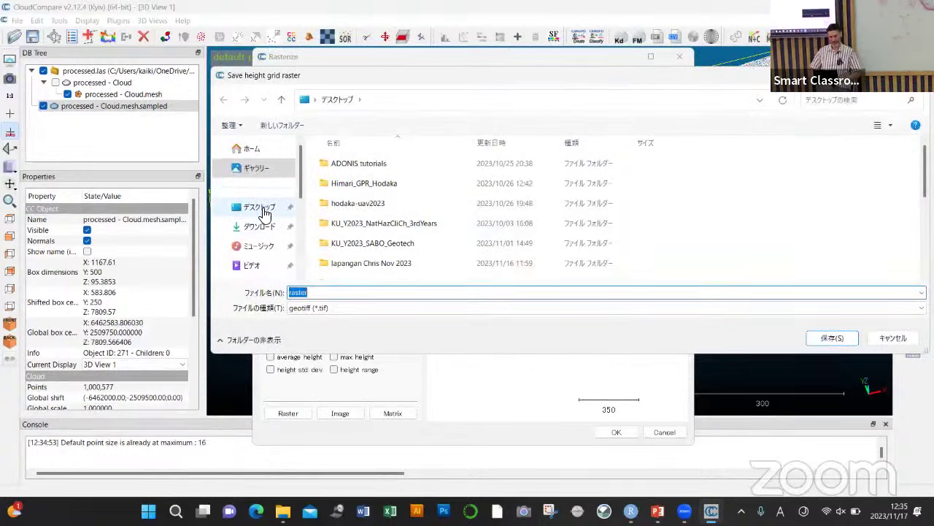
{"action": "left_click", "coordinate": [265, 212]}
{"action": "scroll", "coordinate": [375, 225], "scroll_direction": "down", "scroll_amount": 4}
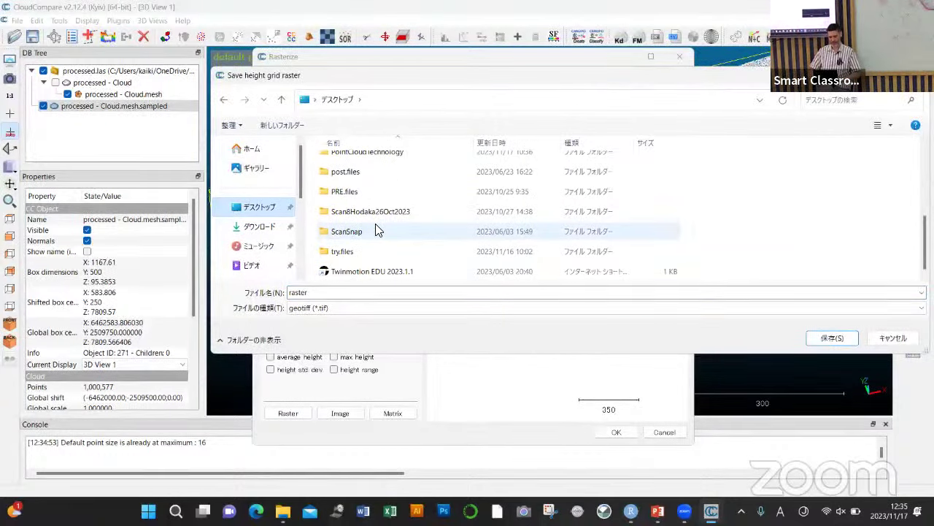
{"action": "double_click", "coordinate": [379, 152]}
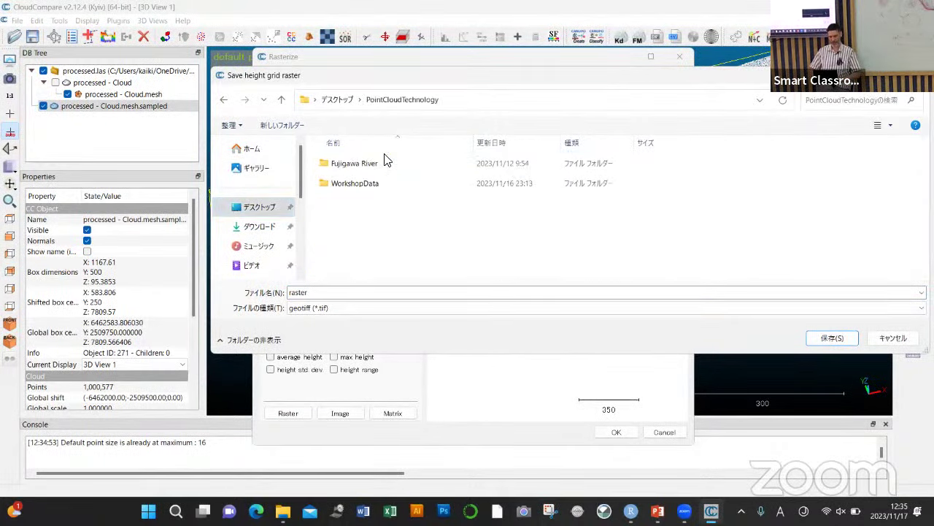
{"action": "double_click", "coordinate": [365, 183]}
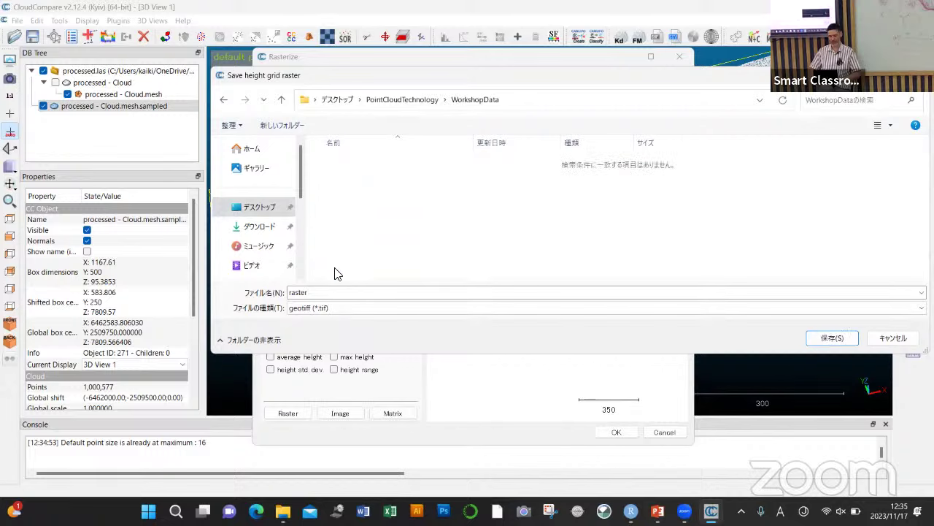
{"action": "left_click", "coordinate": [330, 294]}
{"action": "left_click", "coordinate": [837, 338]}
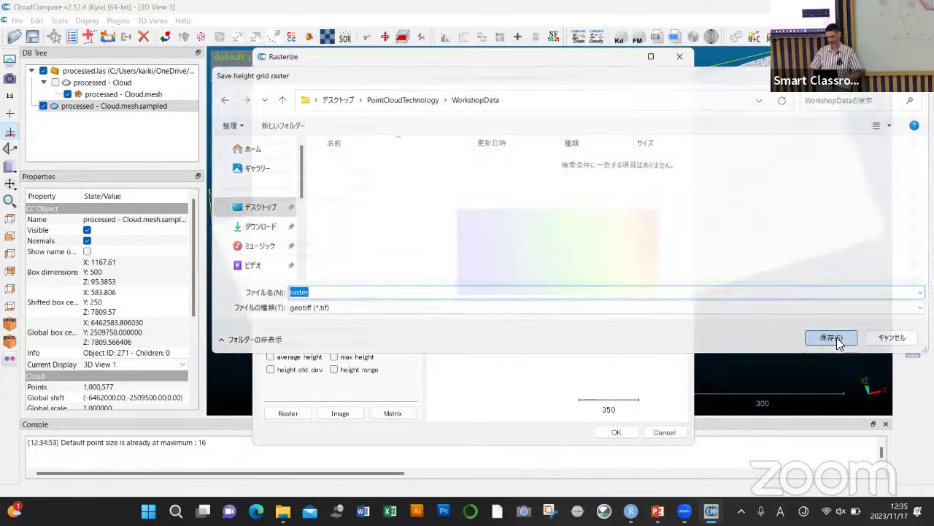
{"action": "left_click", "coordinate": [616, 432]}
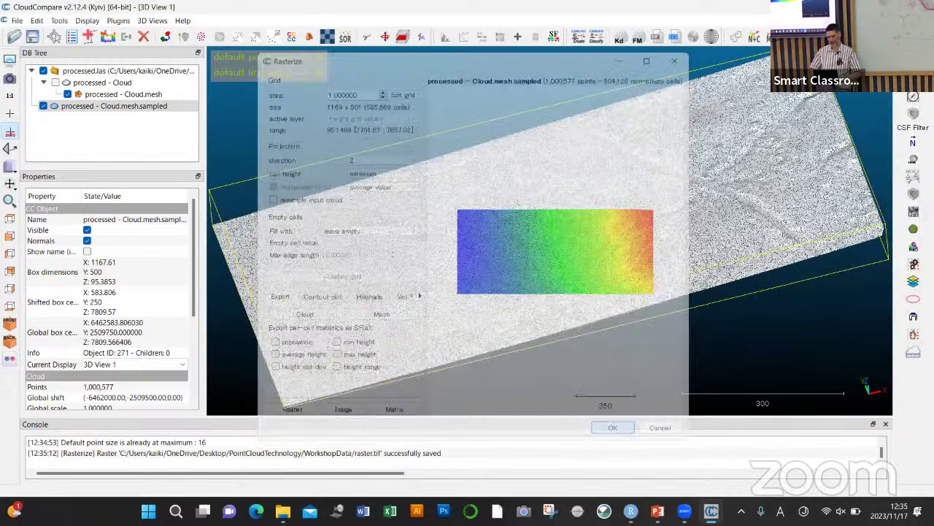
Step: Start QGIS Desktop 3.32.0 from the QGIS 3.32.0 folder on the desktop
{"action": "key", "text": "super+d"}
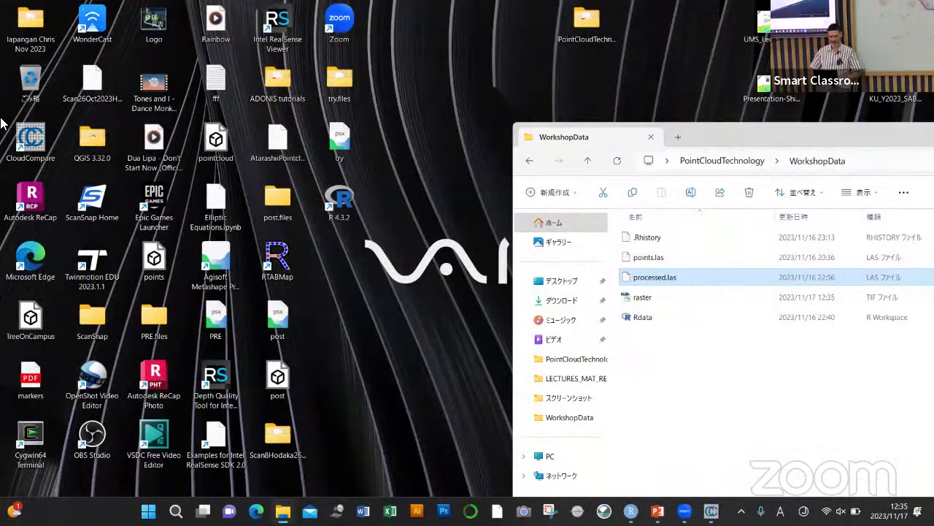
{"action": "left_click", "coordinate": [98, 137]}
{"action": "double_click", "coordinate": [97, 138]}
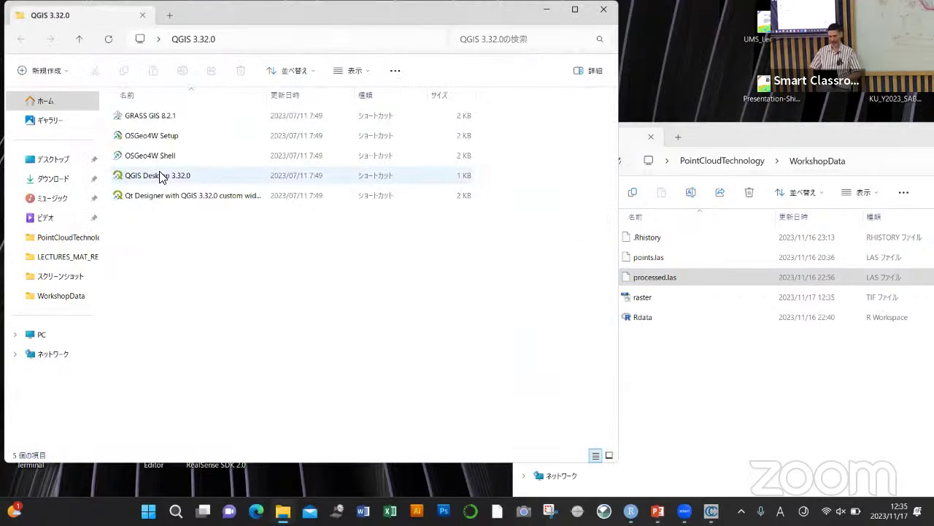
{"action": "double_click", "coordinate": [160, 178]}
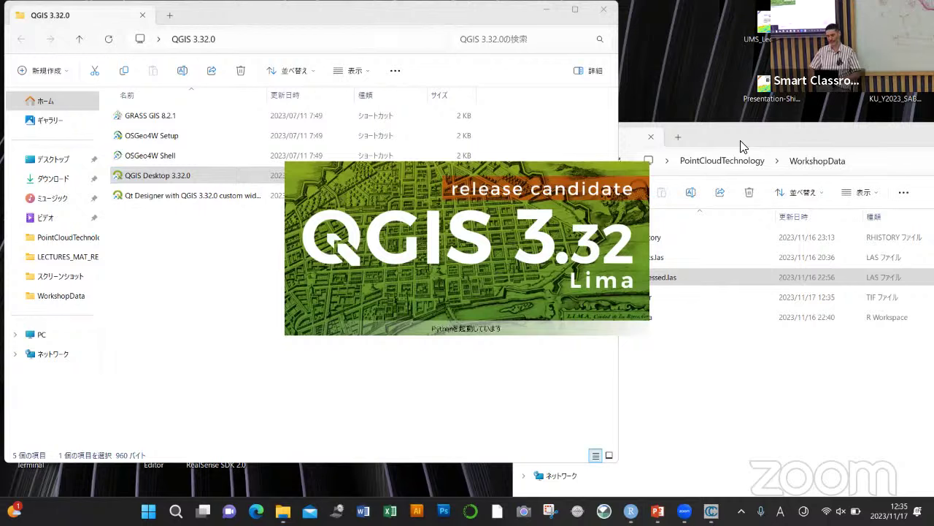
Step: Create a new QGIS project and add the raster file from the WorkshopData folder as a layer
{"action": "left_click", "coordinate": [741, 146]}
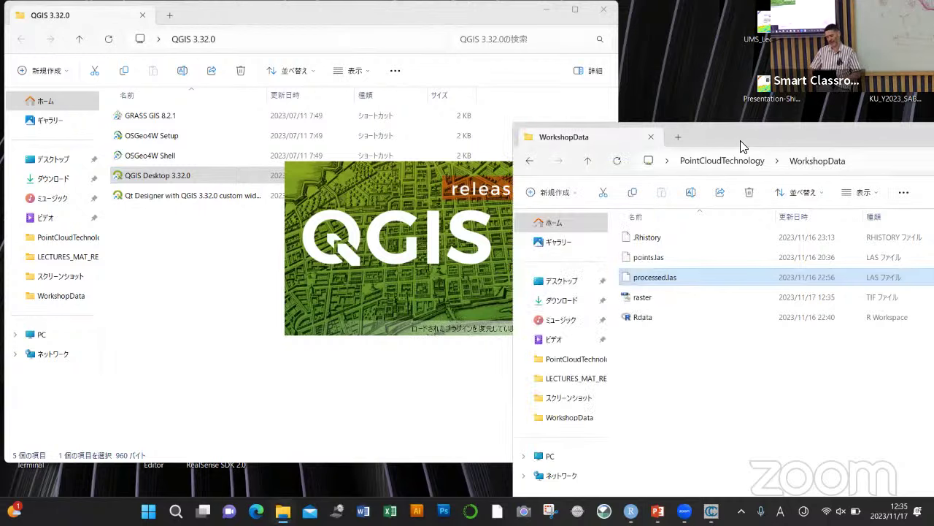
{"action": "left_click", "coordinate": [681, 299]}
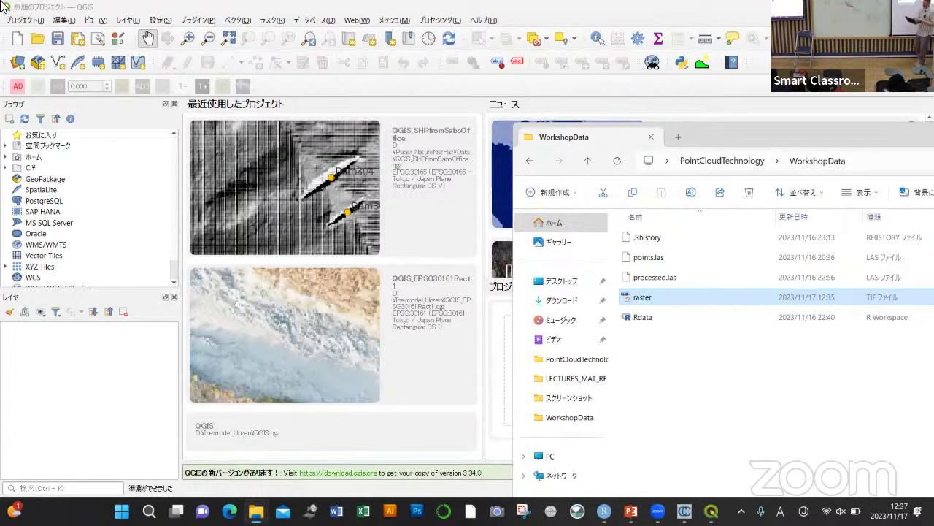
{"action": "left_click", "coordinate": [16, 41]}
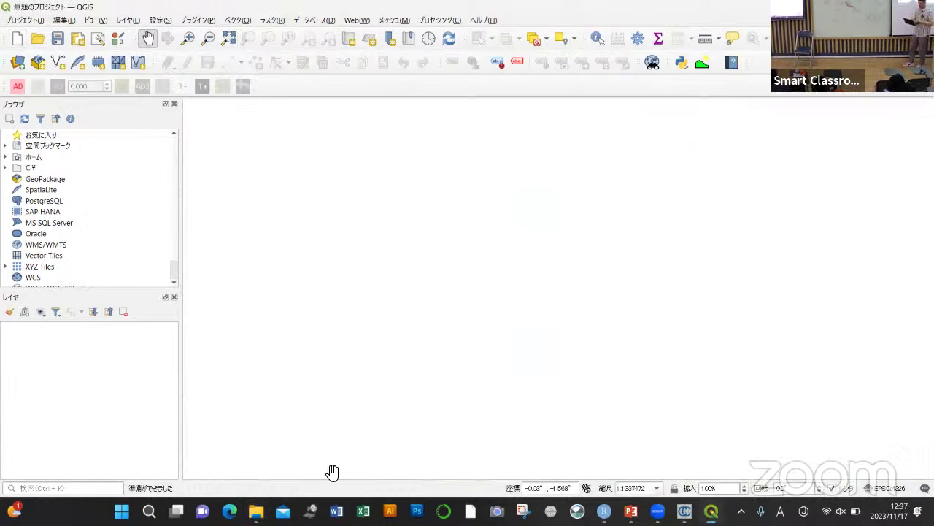
{"action": "mouse_move", "coordinate": [255, 511]}
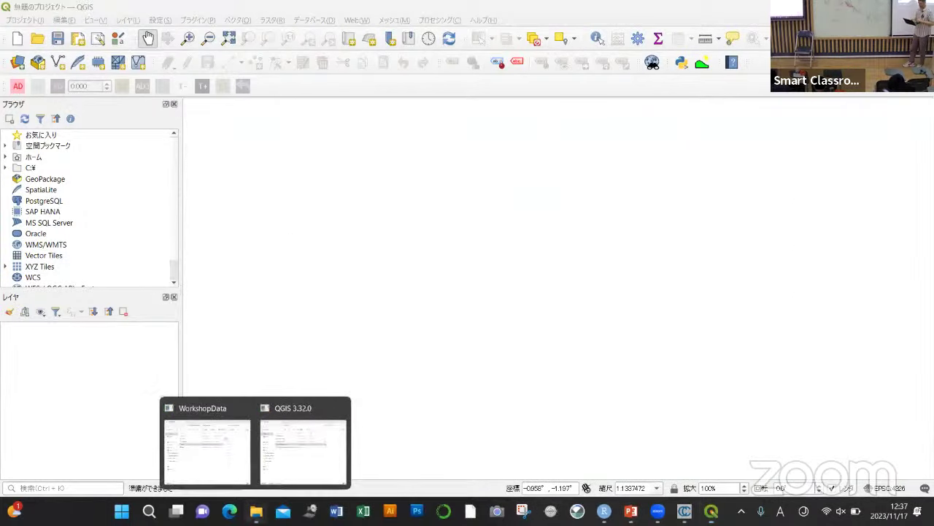
{"action": "left_click", "coordinate": [216, 407]}
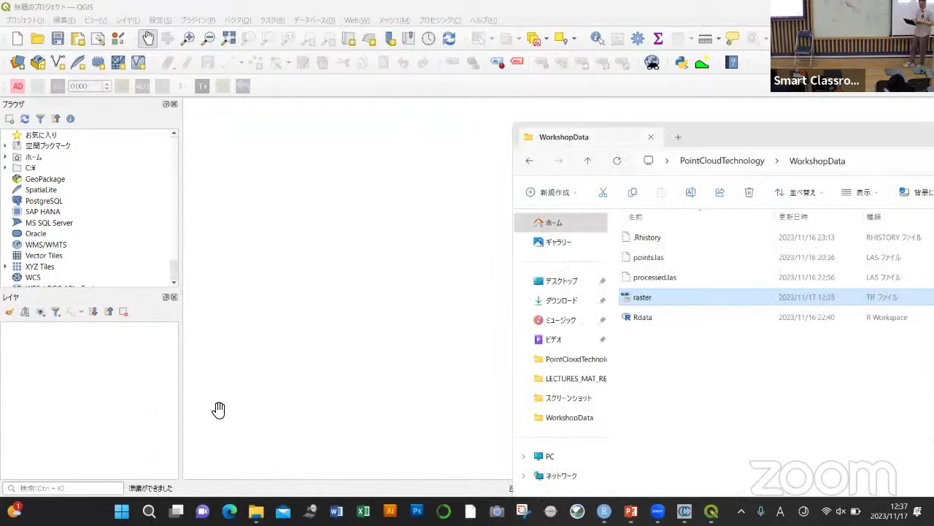
{"action": "left_click_drag", "start_coordinate": [639, 302], "coordinate": [442, 309]}
Step: Examine the raster layer's cells up close and over its full extent for empty cells
{"action": "scroll", "coordinate": [350, 332], "scroll_direction": "down", "scroll_amount": 2}
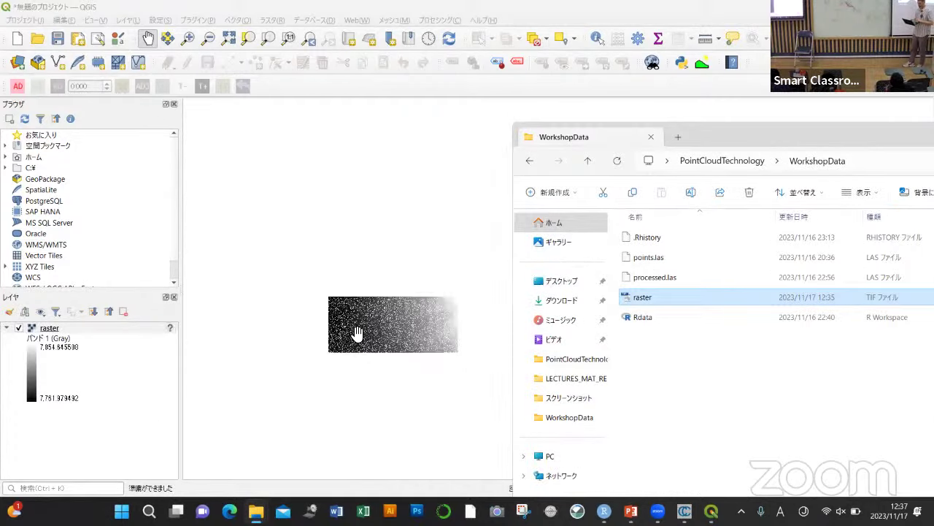
{"action": "scroll", "coordinate": [357, 332], "scroll_direction": "up", "scroll_amount": 2}
{"action": "left_click", "coordinate": [438, 357]}
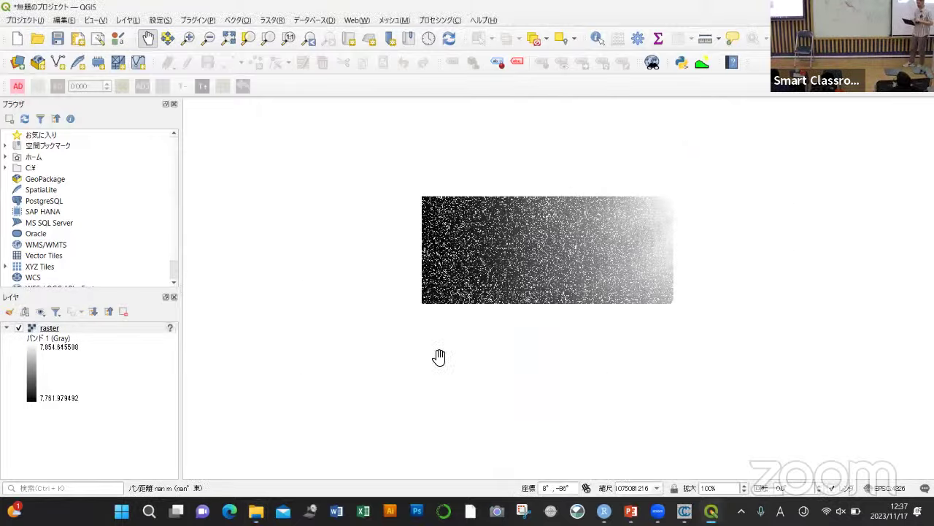
{"action": "scroll", "coordinate": [535, 242], "scroll_direction": "up", "scroll_amount": 5}
{"action": "scroll", "coordinate": [535, 242], "scroll_direction": "down", "scroll_amount": 2}
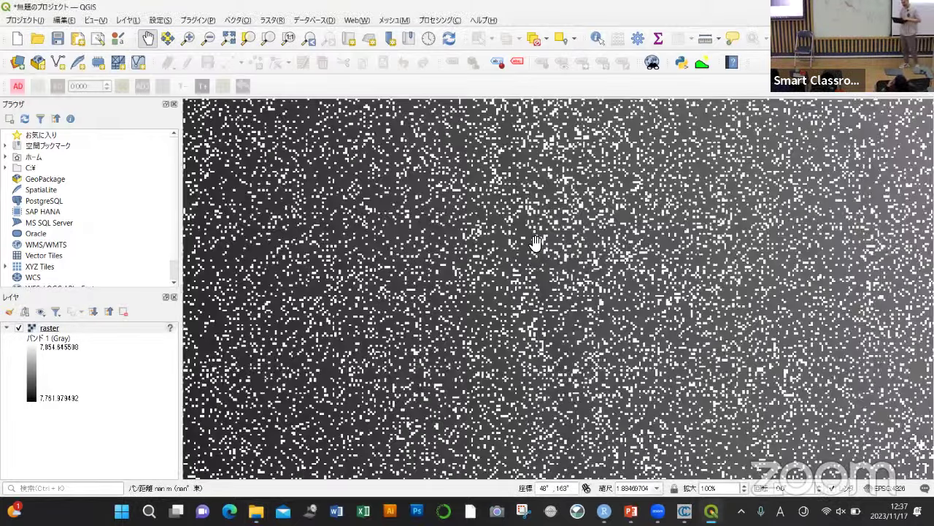
{"action": "scroll", "coordinate": [535, 243], "scroll_direction": "up", "scroll_amount": 2}
{"action": "scroll", "coordinate": [535, 242], "scroll_direction": "down", "scroll_amount": 4}
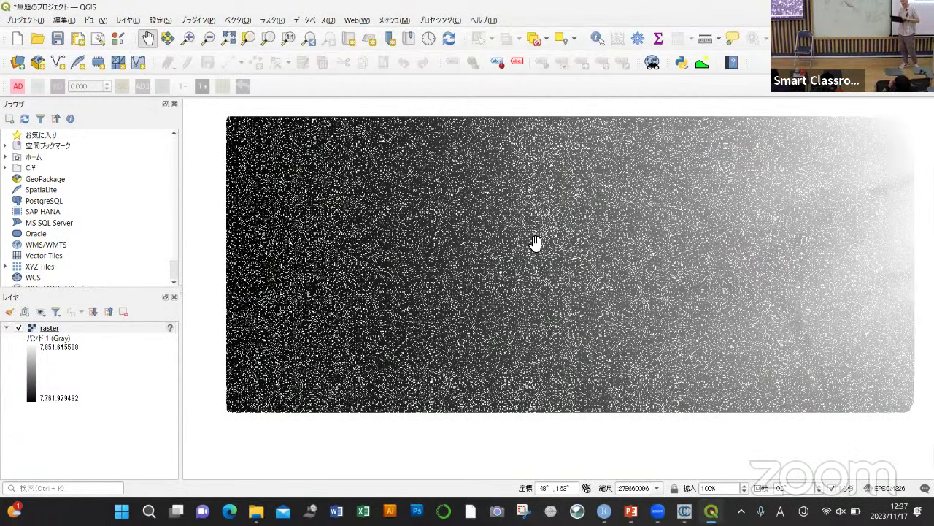
{"action": "scroll", "coordinate": [535, 242], "scroll_direction": "down", "scroll_amount": 1}
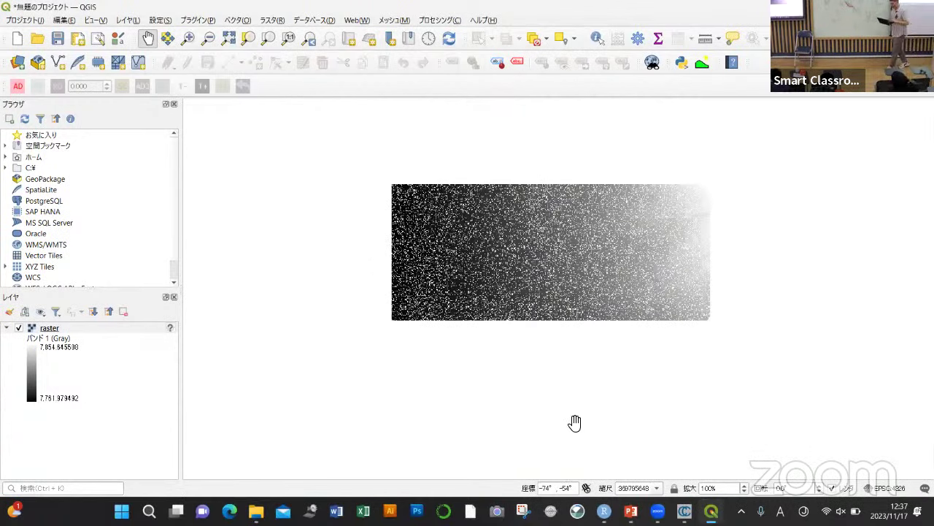
Step: Switch to CloudCompare, inspect the sampled mesh points up close, and show the processed - Cloud point cloud
{"action": "mouse_move", "coordinate": [684, 511]}
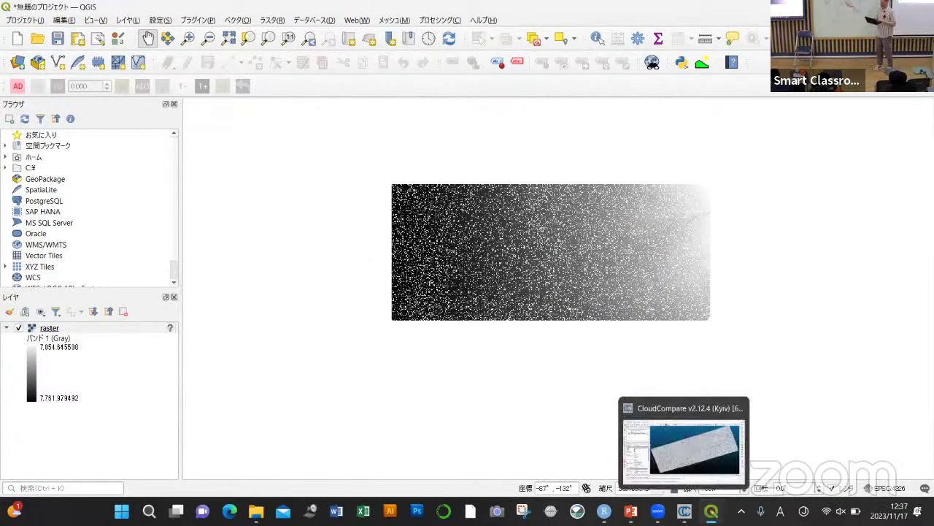
{"action": "left_click", "coordinate": [681, 449]}
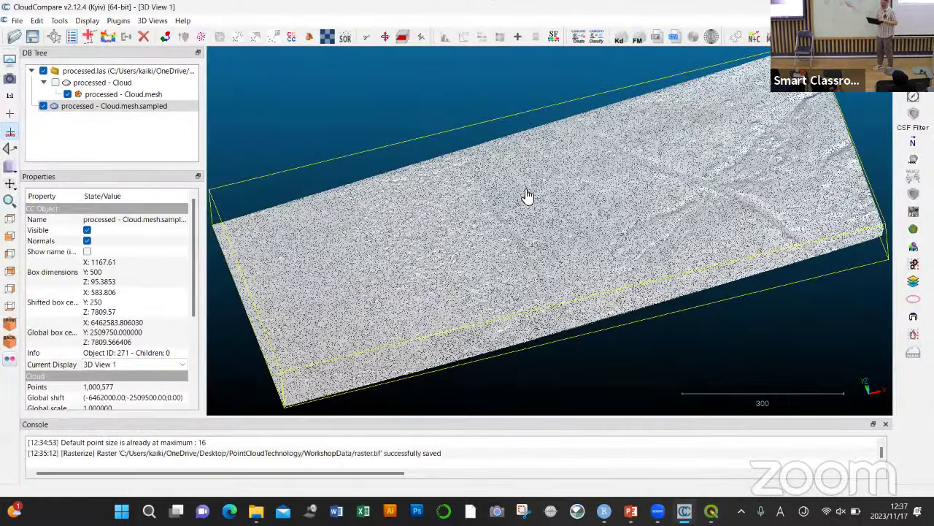
{"action": "mouse_move", "coordinate": [546, 291]}
{"action": "left_mouse_down"}
{"action": "mouse_move", "coordinate": [533, 182]}
{"action": "mouse_move", "coordinate": [243, 154]}
{"action": "left_mouse_up"}
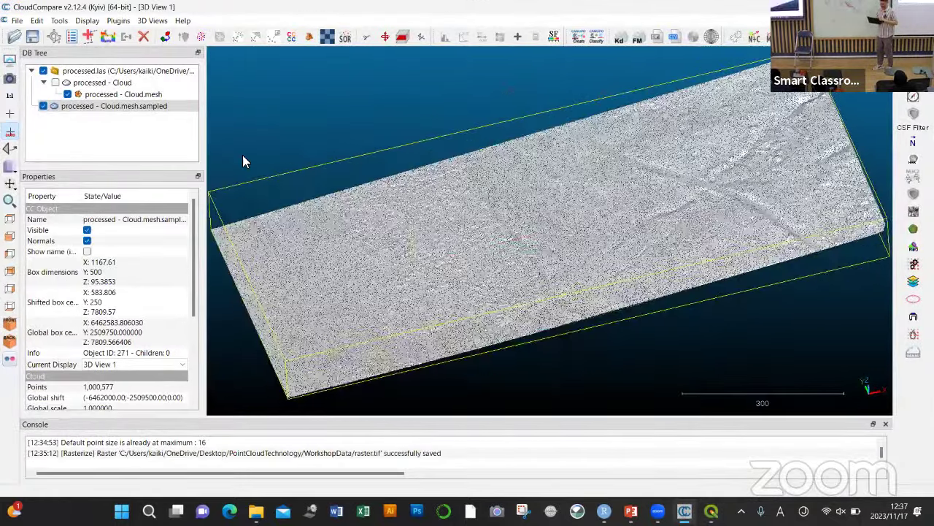
{"action": "scroll", "coordinate": [406, 234], "scroll_direction": "down", "scroll_amount": 3}
{"action": "scroll", "coordinate": [404, 231], "scroll_direction": "up", "scroll_amount": 6}
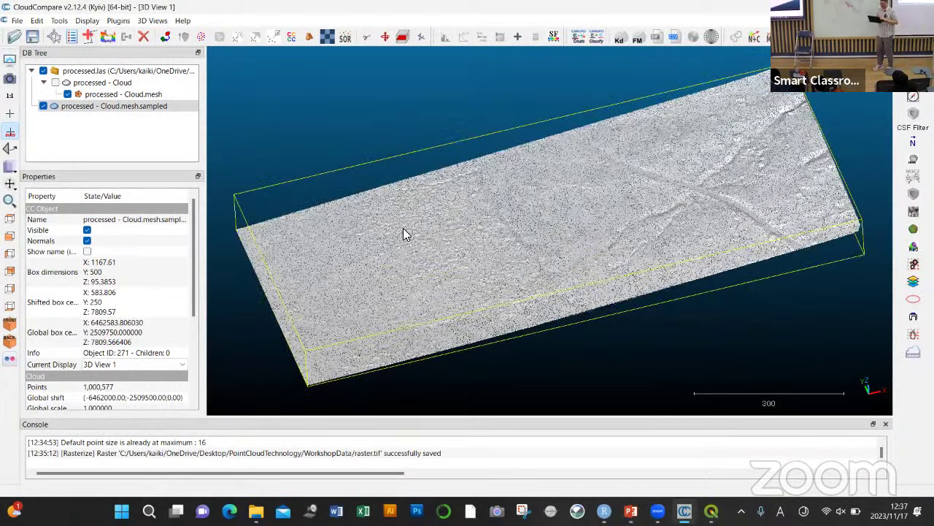
{"action": "scroll", "coordinate": [496, 381], "scroll_direction": "up", "scroll_amount": 2}
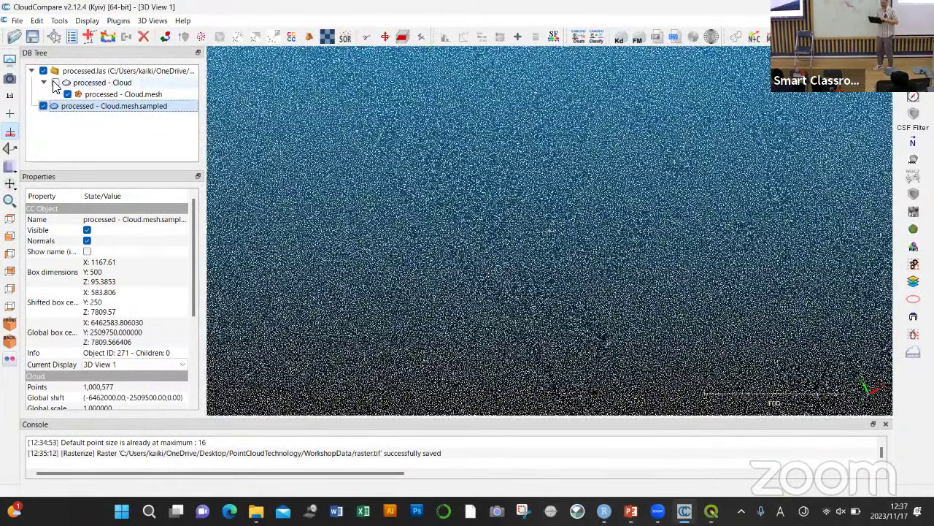
{"action": "left_click", "coordinate": [55, 83]}
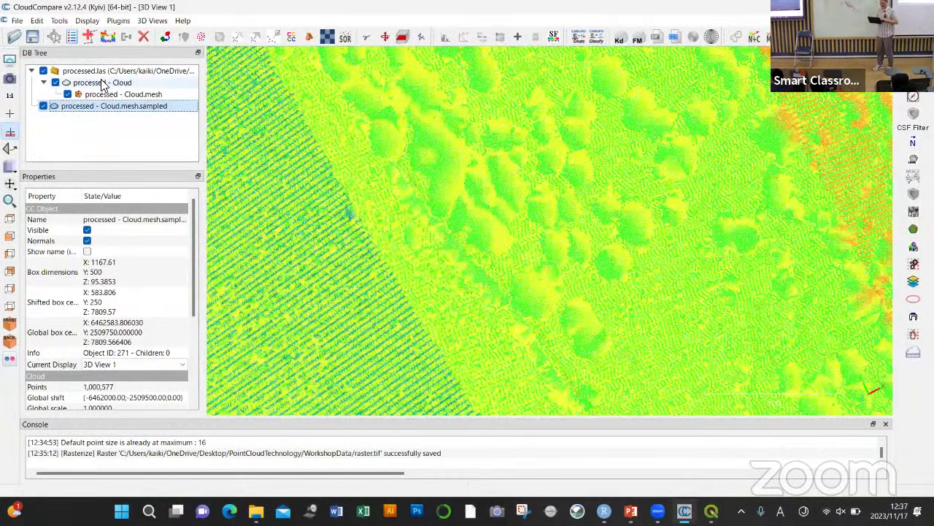
Step: Open Rasterize for the sampled mesh cloud and review the available cell height options
{"action": "left_click", "coordinate": [330, 36]}
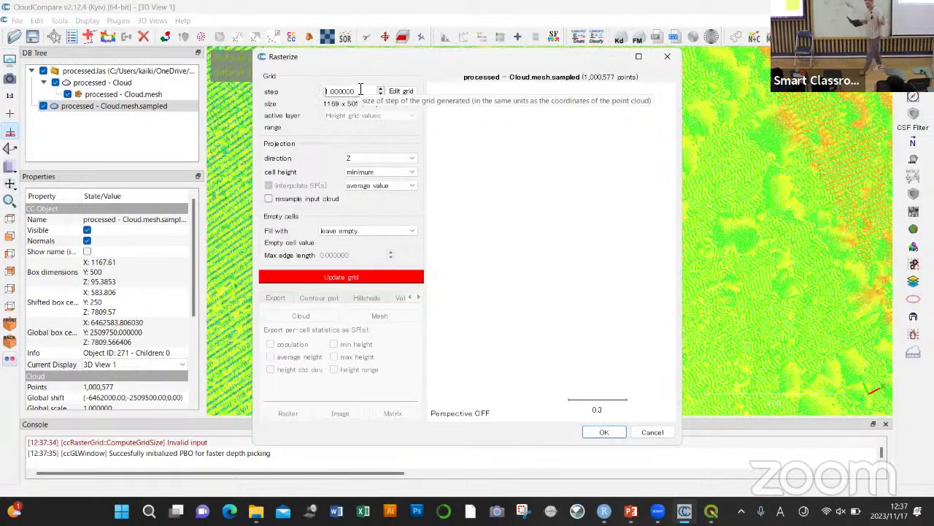
{"action": "left_click", "coordinate": [400, 172]}
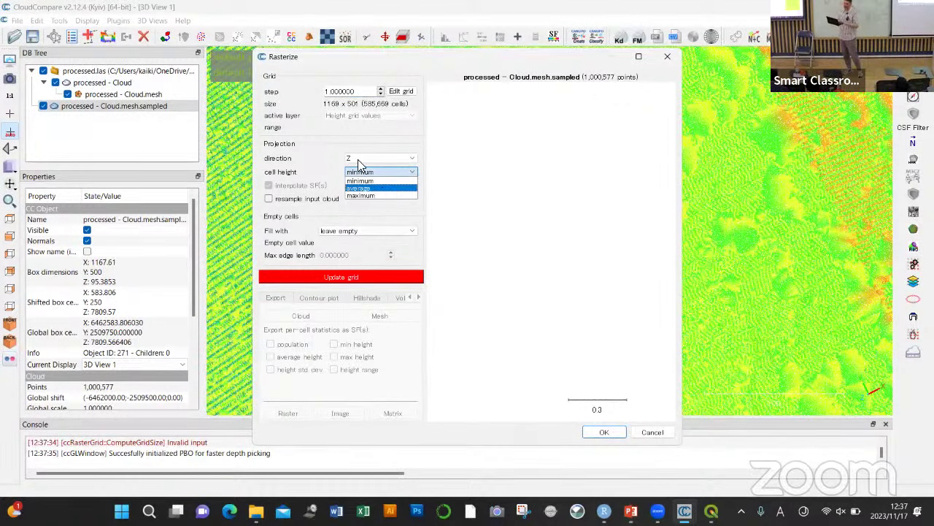
{"action": "left_click", "coordinate": [312, 150]}
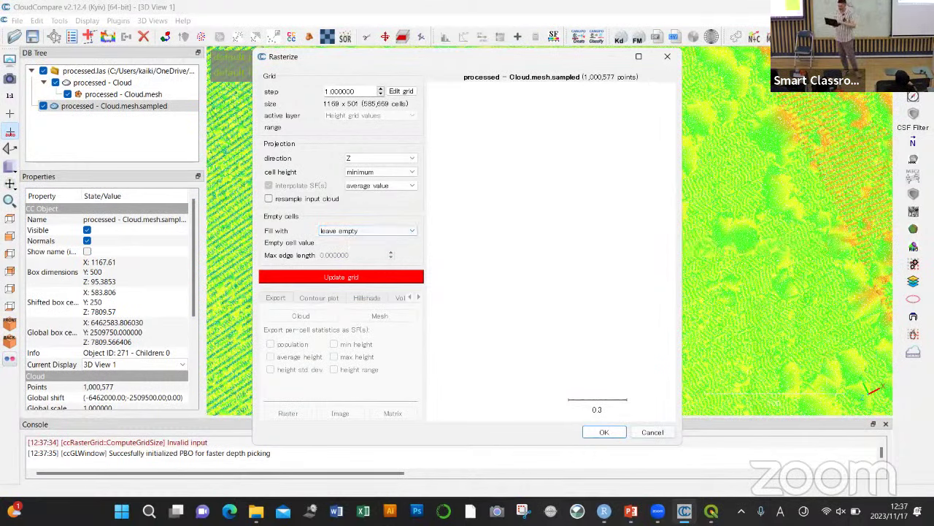
Step: Switch to QGIS and examine the raster layer's empty cells over its full extent
{"action": "left_click", "coordinate": [712, 510]}
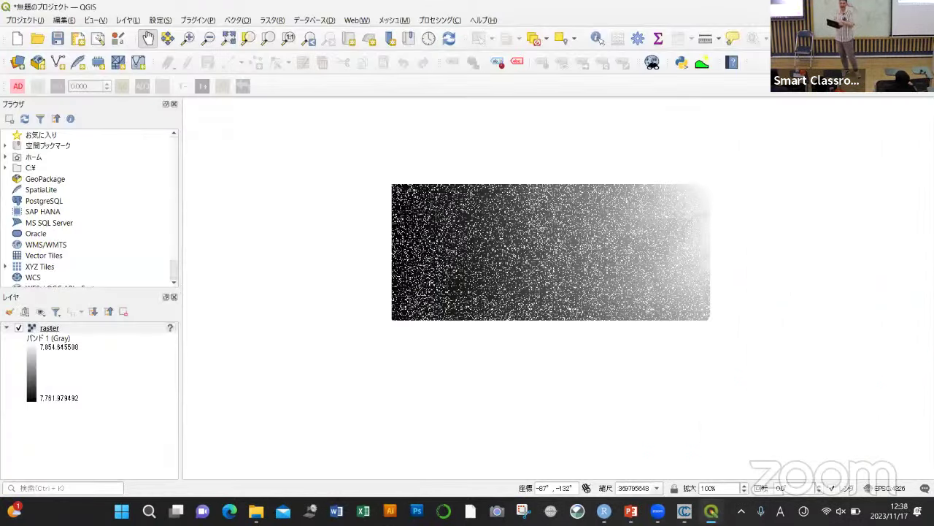
{"action": "scroll", "coordinate": [679, 384], "scroll_direction": "down", "scroll_amount": 2}
{"action": "scroll", "coordinate": [679, 384], "scroll_direction": "up", "scroll_amount": 3}
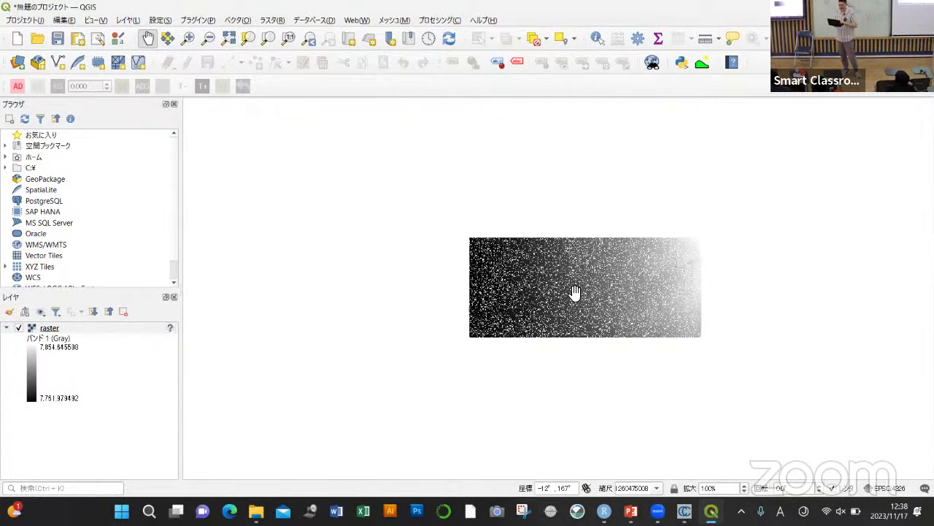
{"action": "scroll", "coordinate": [574, 292], "scroll_direction": "up", "scroll_amount": 3}
{"action": "scroll", "coordinate": [574, 292], "scroll_direction": "down", "scroll_amount": 2}
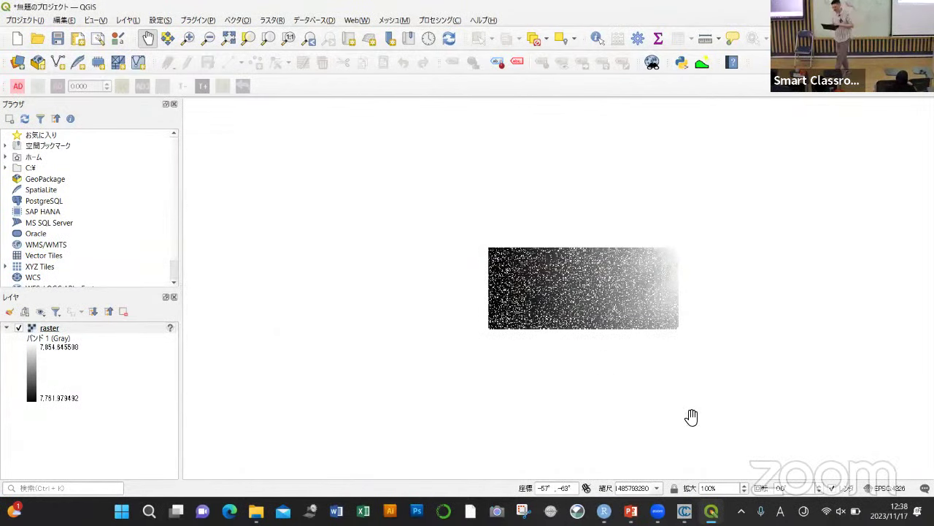
Step: Return to CloudCompare, dismiss the sampled cloud's rasterization, and compute a minimum-height grid with step 1 from processed - Cloud instead
{"action": "key", "text": "alt+Tab"}
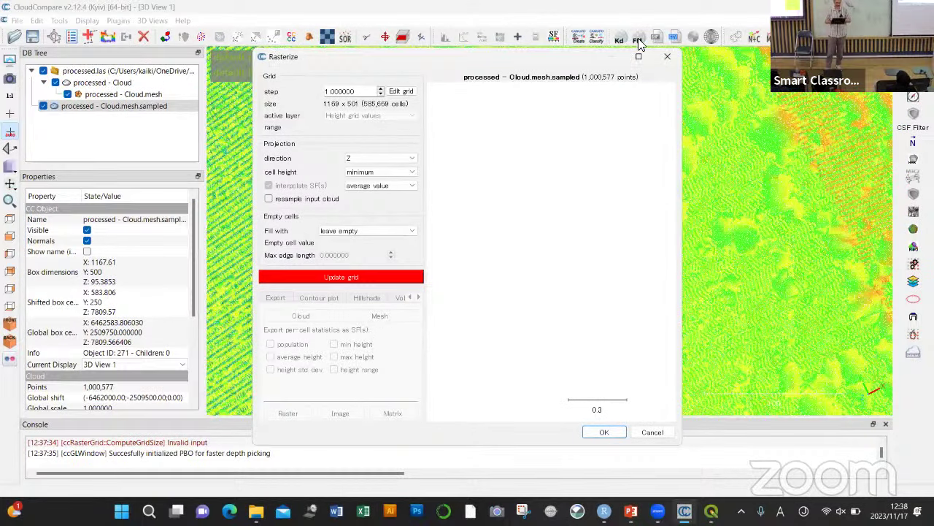
{"action": "left_click", "coordinate": [667, 56]}
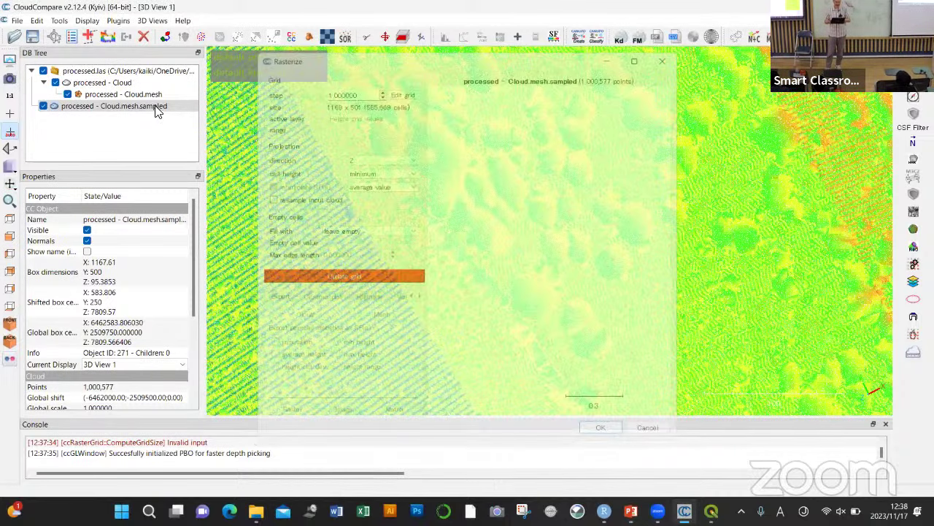
{"action": "left_click", "coordinate": [109, 82]}
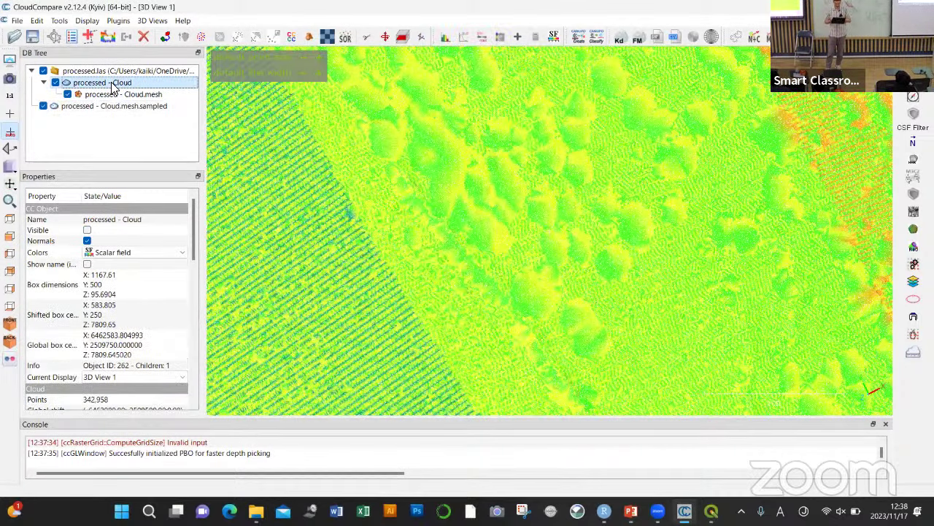
{"action": "left_click", "coordinate": [327, 38]}
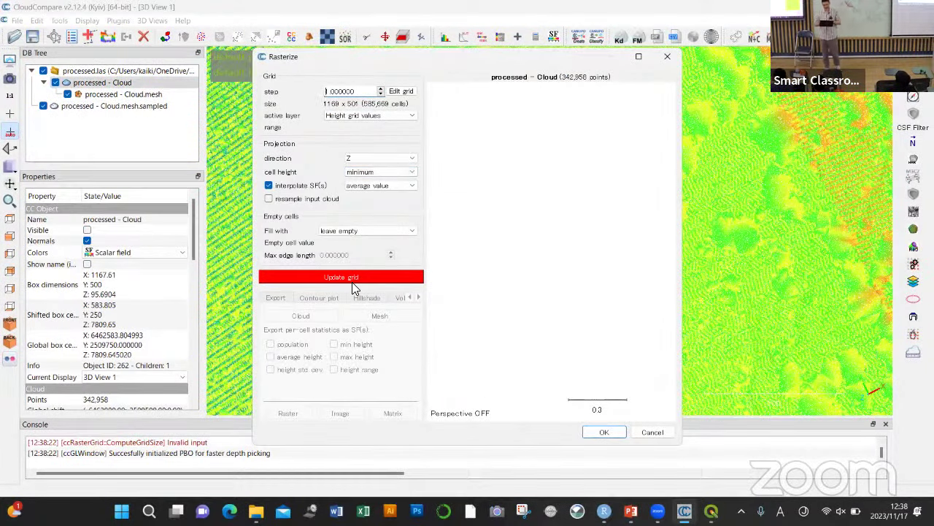
{"action": "left_click", "coordinate": [350, 282]}
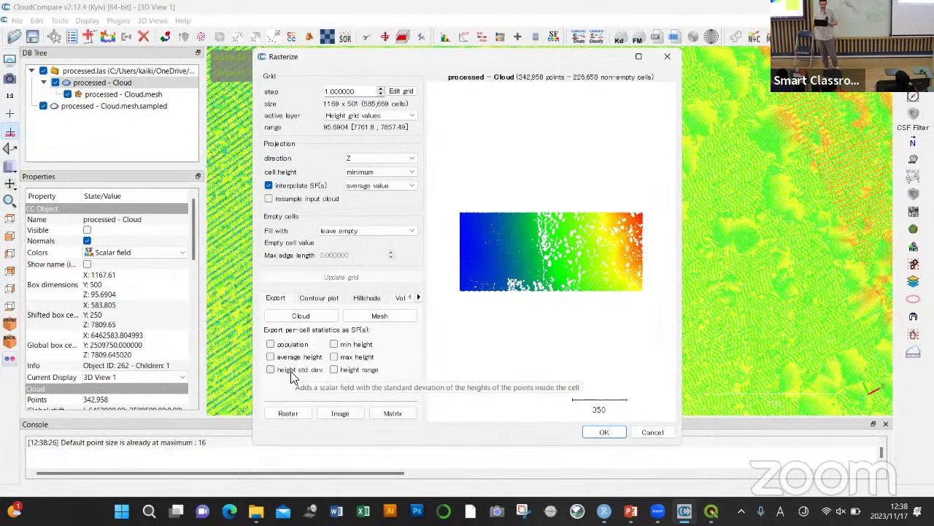
Step: Enable the population, average height, height std. dev., min height, max height and height range per-cell statistics for export
{"action": "left_click", "coordinate": [291, 371]}
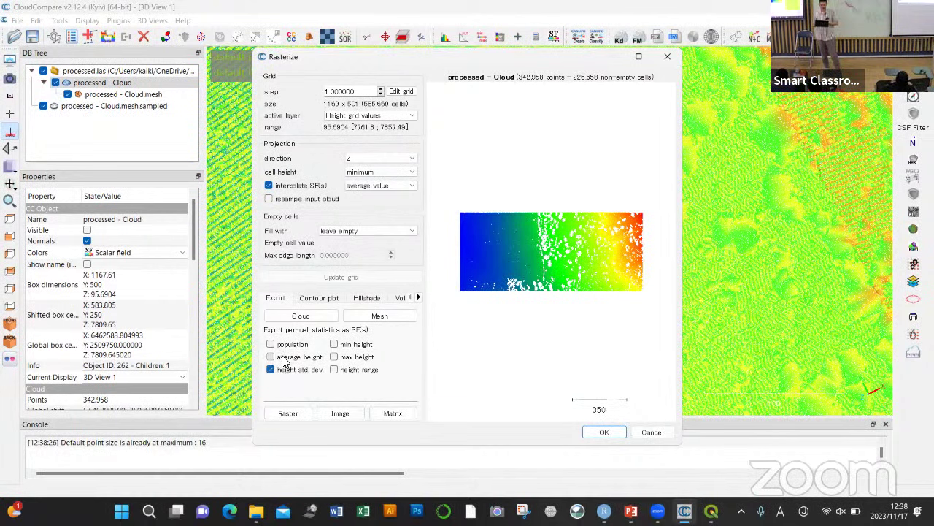
{"action": "left_click", "coordinate": [284, 358]}
{"action": "left_click", "coordinate": [285, 345]}
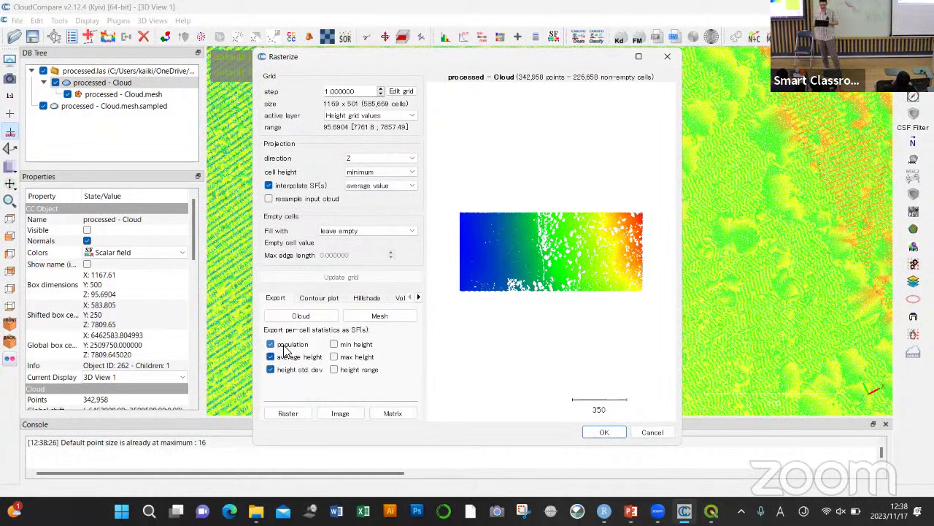
{"action": "left_click", "coordinate": [345, 345]}
{"action": "left_click", "coordinate": [344, 357]}
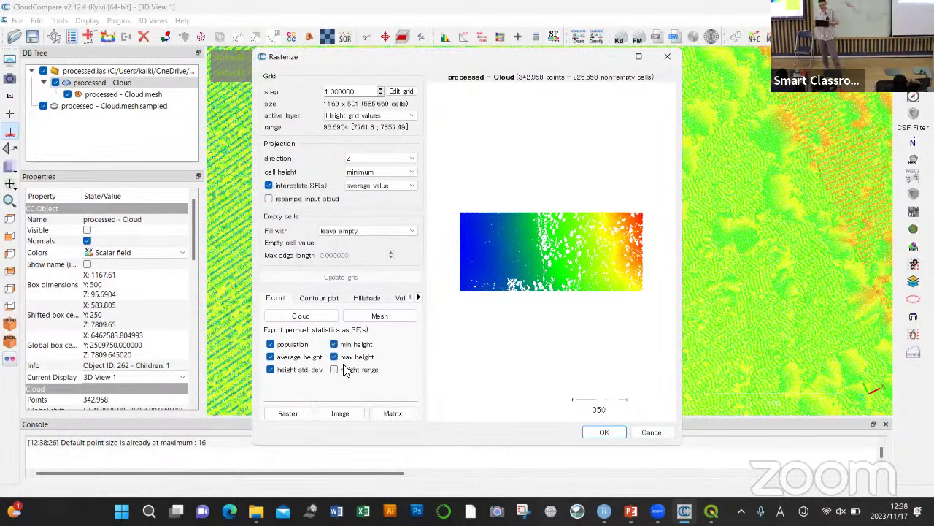
{"action": "left_click", "coordinate": [347, 370]}
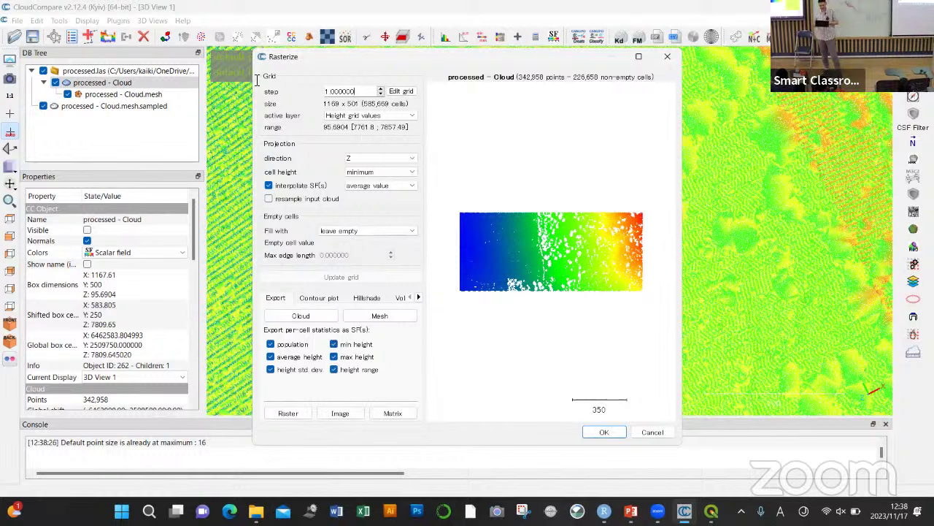
Step: Set the raster grid step to 2 and update the grid
{"action": "key", "text": "ctrl+a"}
{"action": "type", "text": "2"}
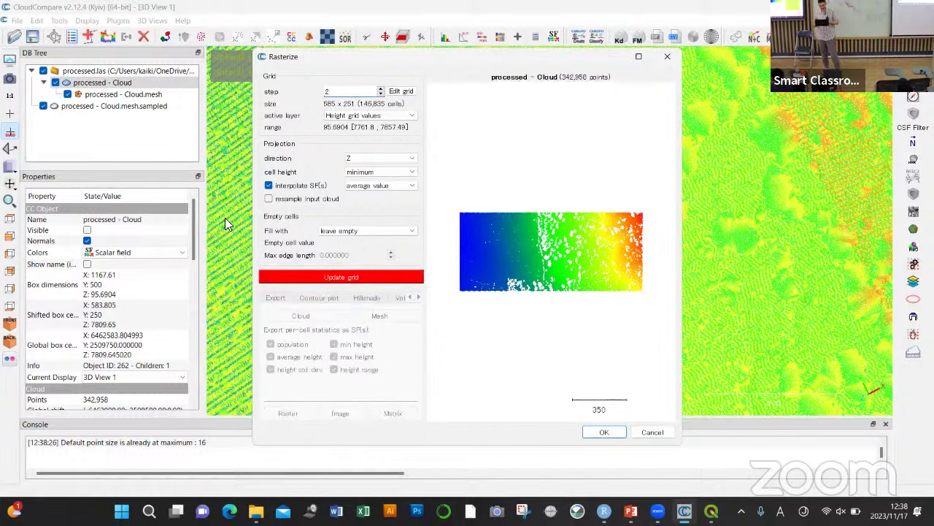
{"action": "left_click", "coordinate": [287, 278]}
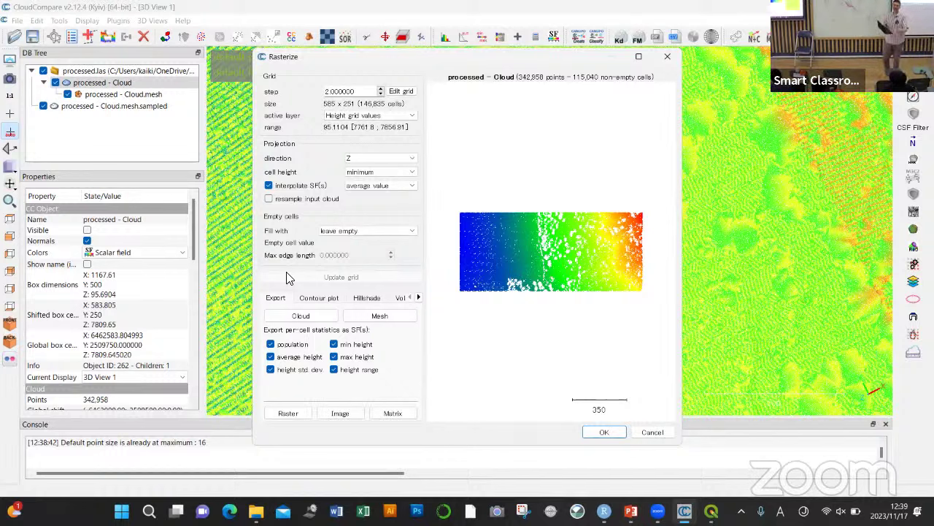
Step: Export the grid's heights and all scalar fields as a GeoTIFF named raster2 in the WorkshopData folder
{"action": "left_click", "coordinate": [289, 413]}
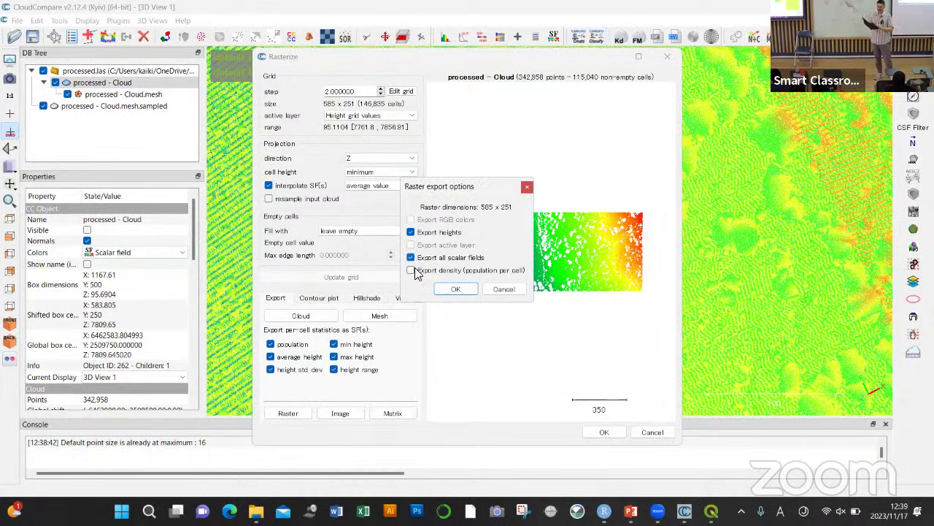
{"action": "left_click", "coordinate": [455, 289]}
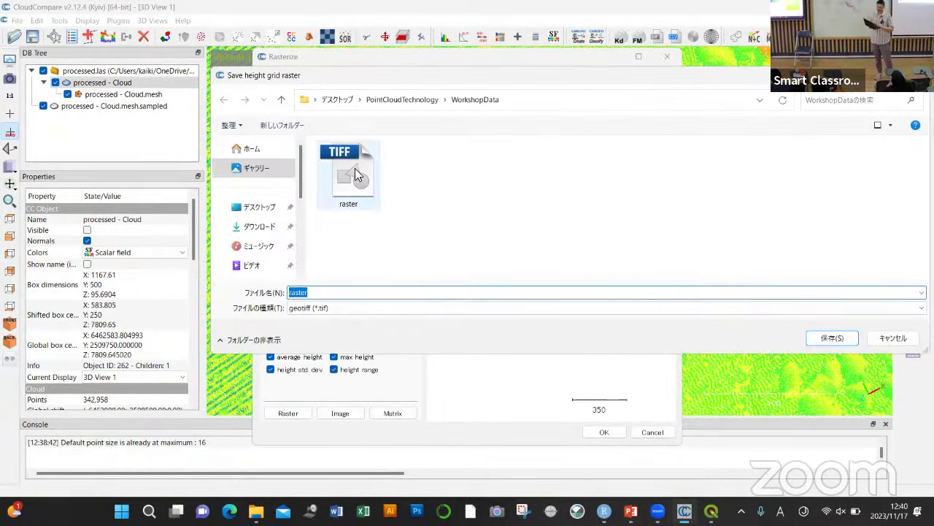
{"action": "left_click", "coordinate": [355, 173]}
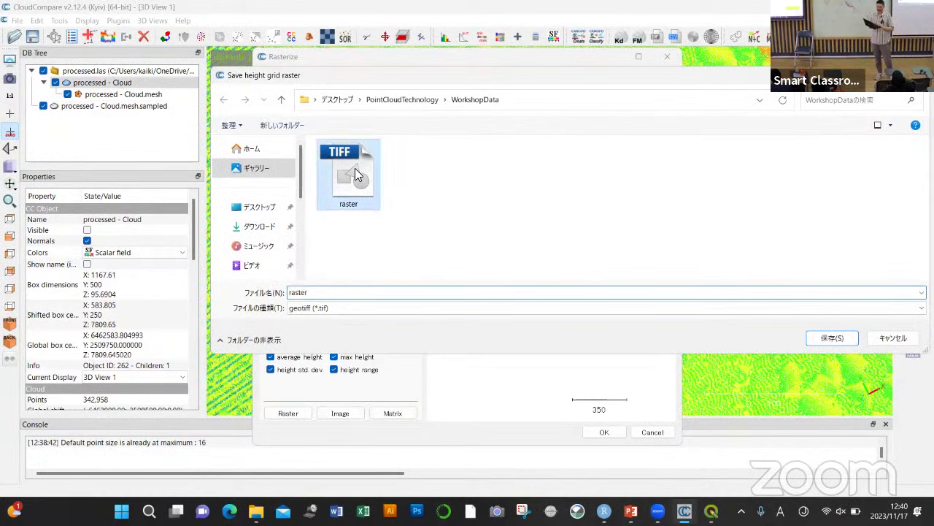
{"action": "left_click", "coordinate": [344, 291]}
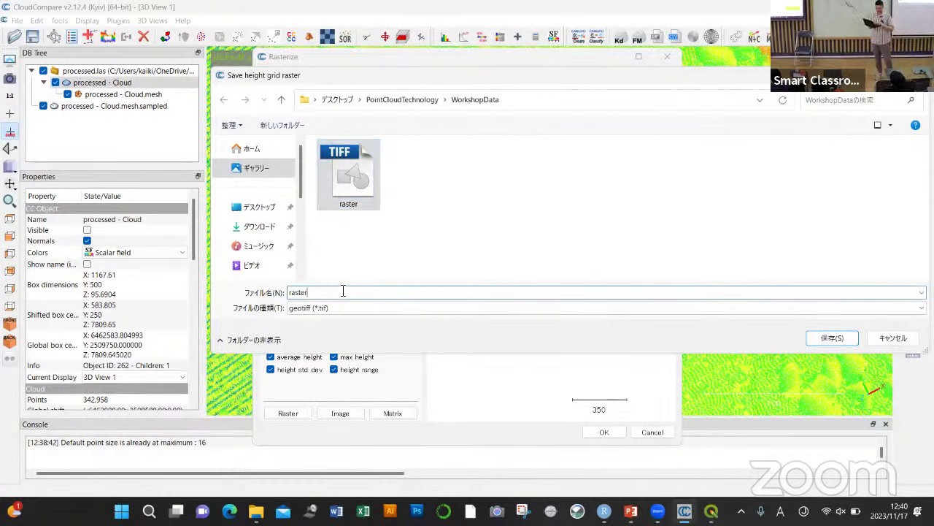
{"action": "type", "text": "2"}
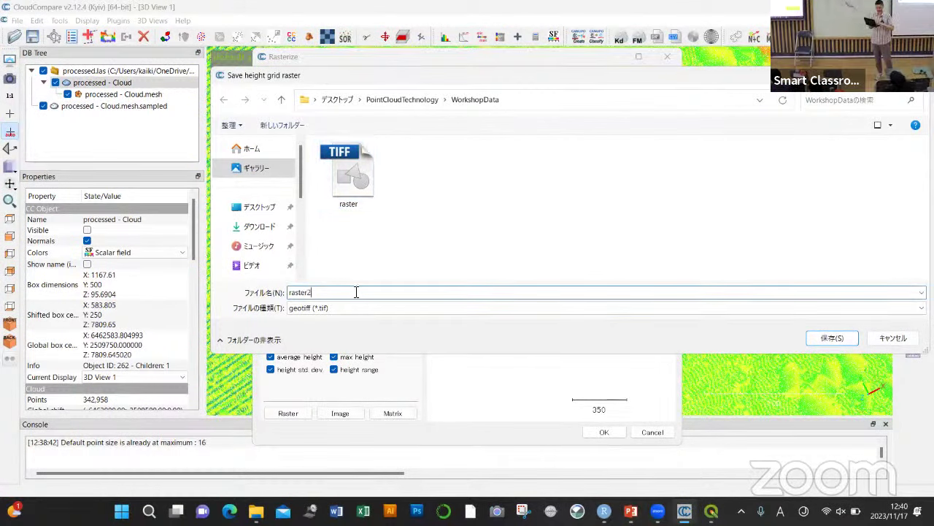
{"action": "left_click", "coordinate": [842, 342]}
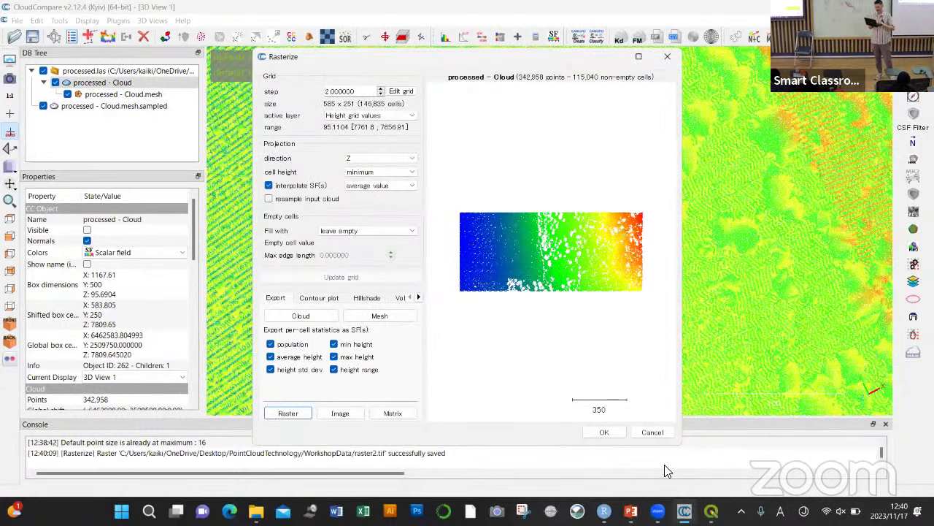
Step: Switch to QGIS and add the raster2 file from the WorkshopData folder to the project as a layer
{"action": "left_click", "coordinate": [712, 511]}
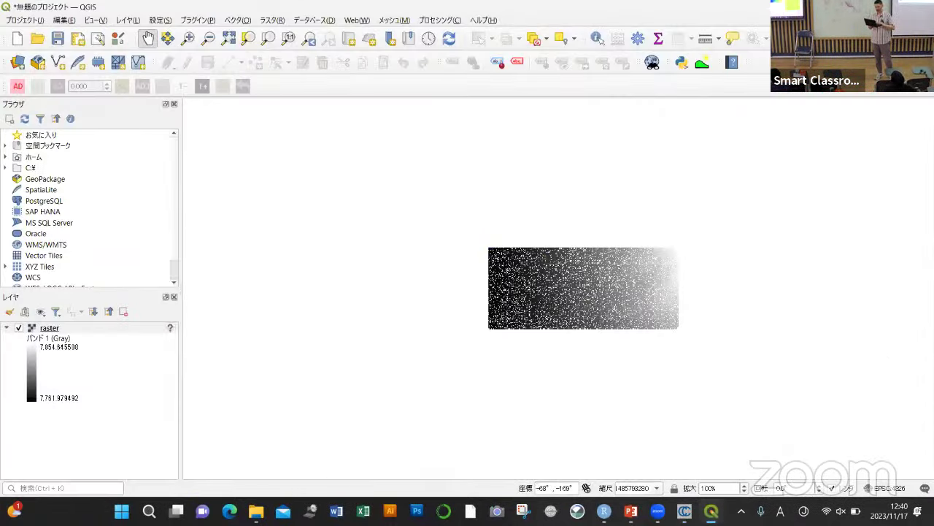
{"action": "mouse_move", "coordinate": [265, 495]}
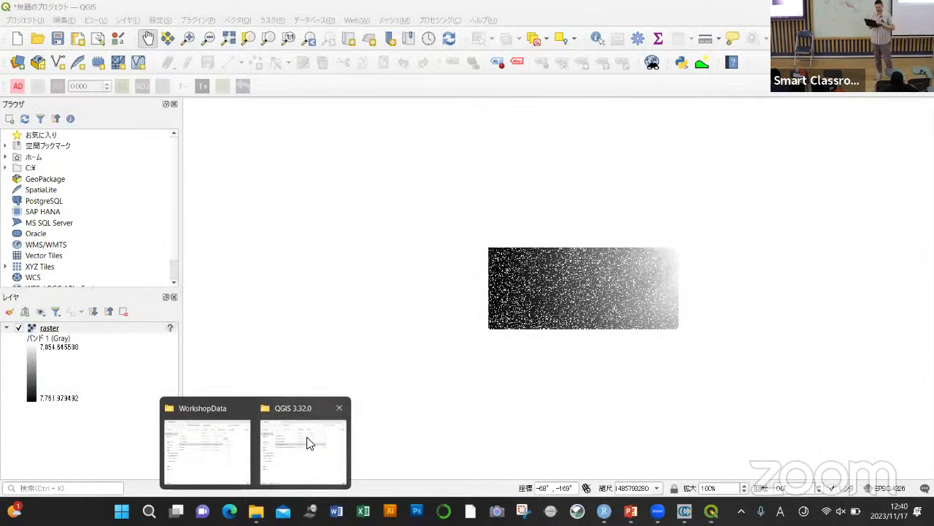
{"action": "left_click", "coordinate": [202, 437]}
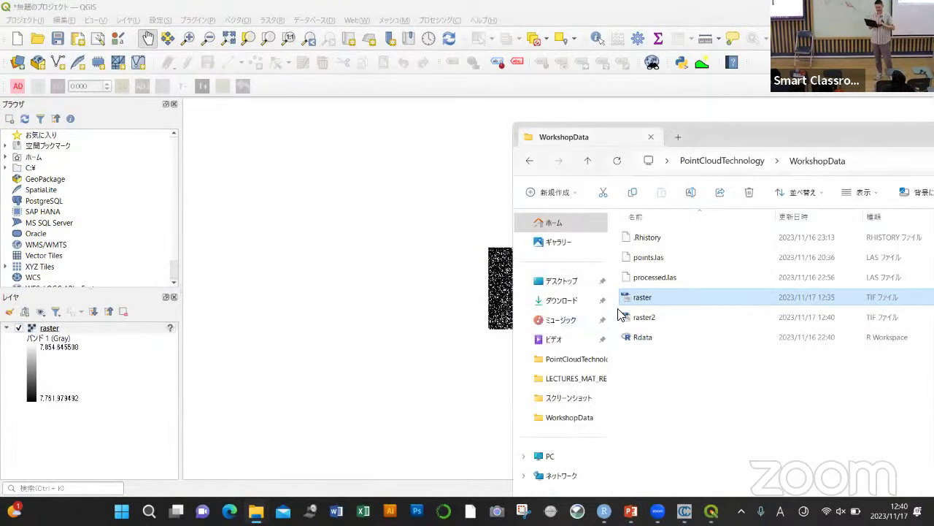
{"action": "left_click_drag", "start_coordinate": [636, 317], "coordinate": [472, 323]}
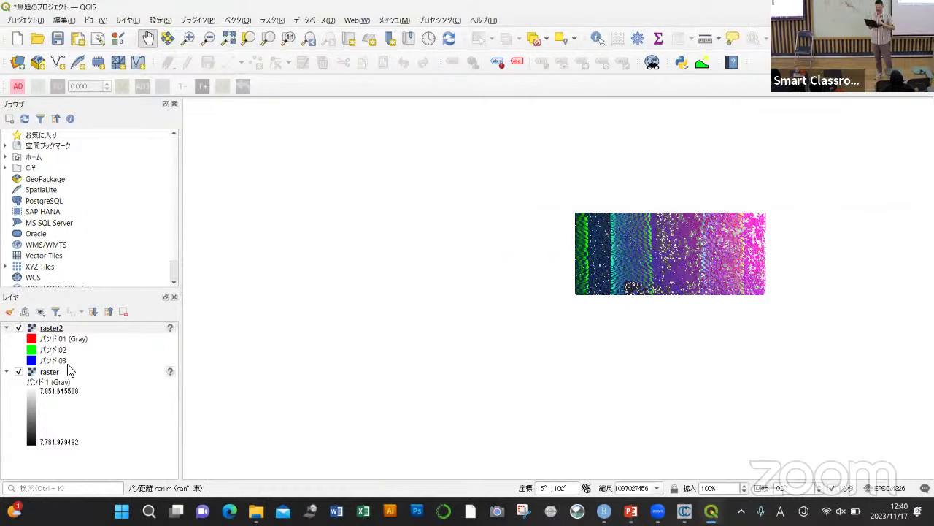
Step: Change the raster2 layer's symbology to singleband gray using band 06 and apply it to the map
{"action": "right_click", "coordinate": [53, 329]}
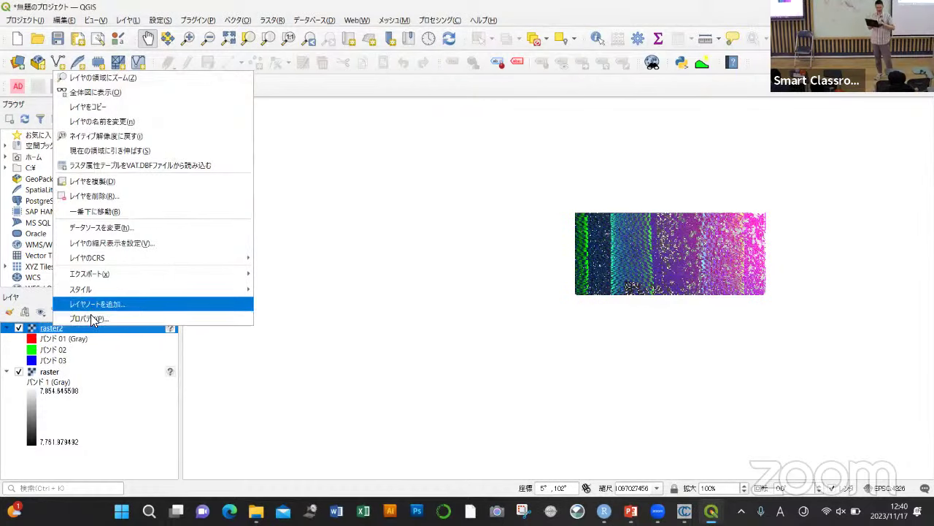
{"action": "left_click", "coordinate": [89, 319]}
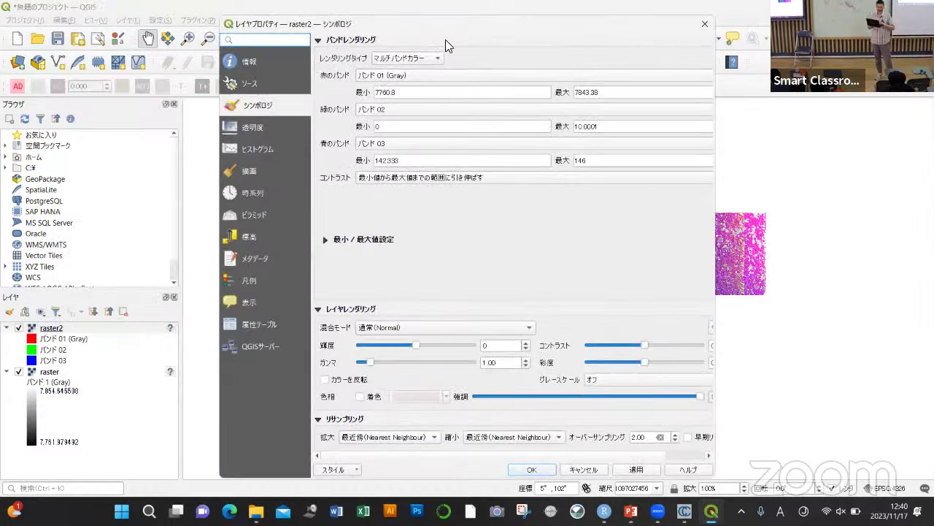
{"action": "left_click", "coordinate": [423, 58]}
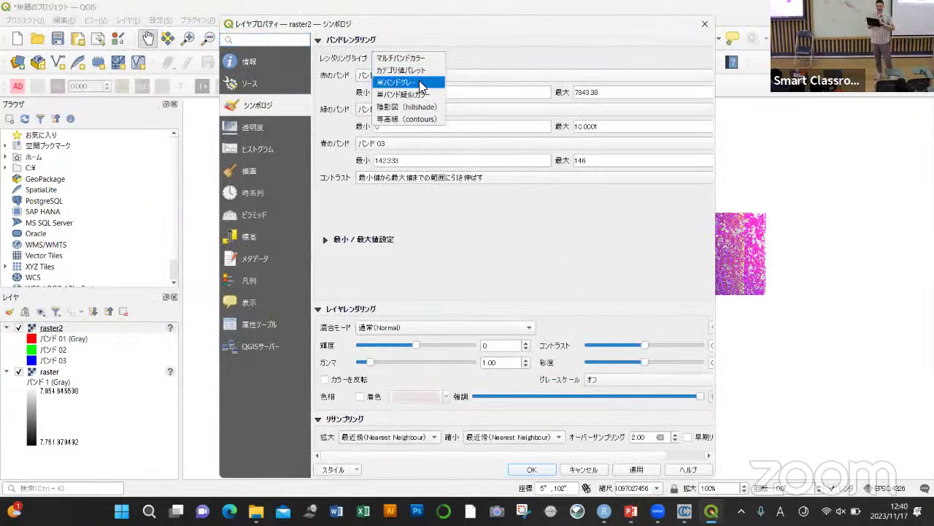
{"action": "left_click", "coordinate": [421, 83]}
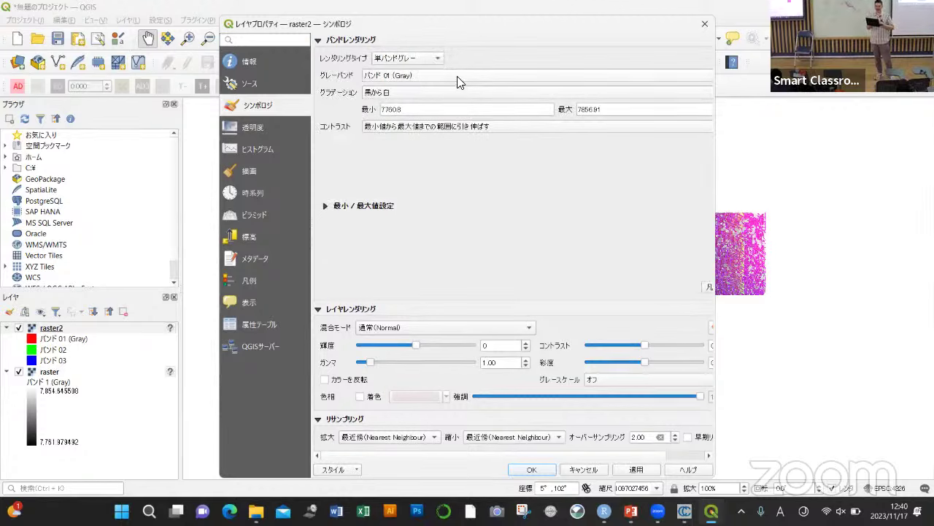
{"action": "left_click", "coordinate": [461, 74]}
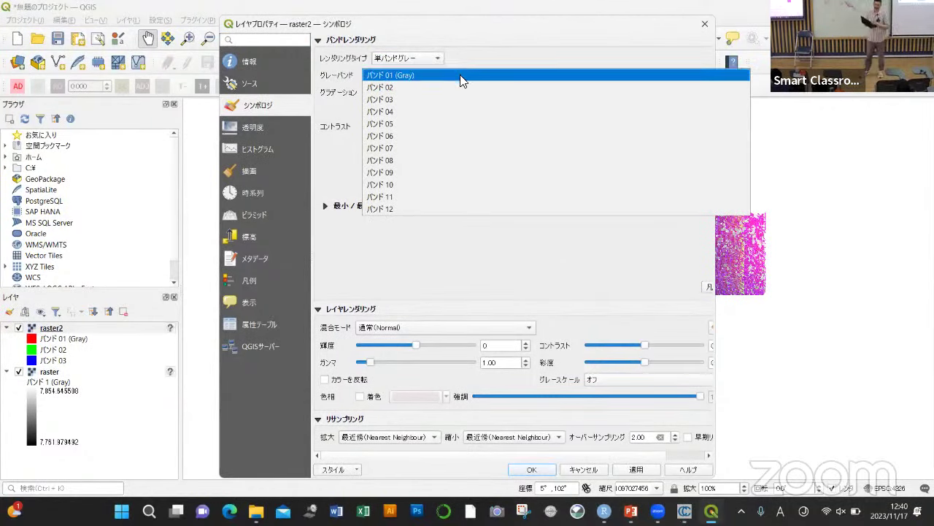
{"action": "left_click", "coordinate": [453, 135]}
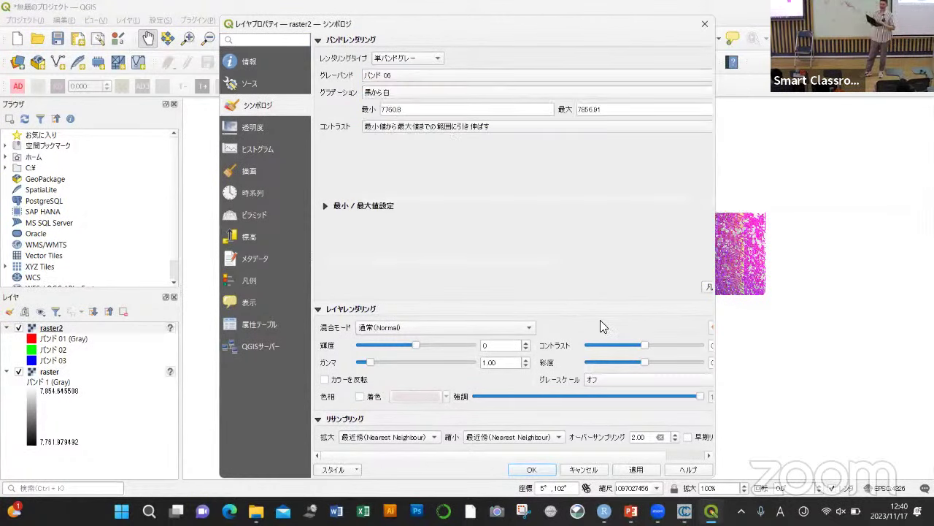
{"action": "left_click", "coordinate": [636, 471]}
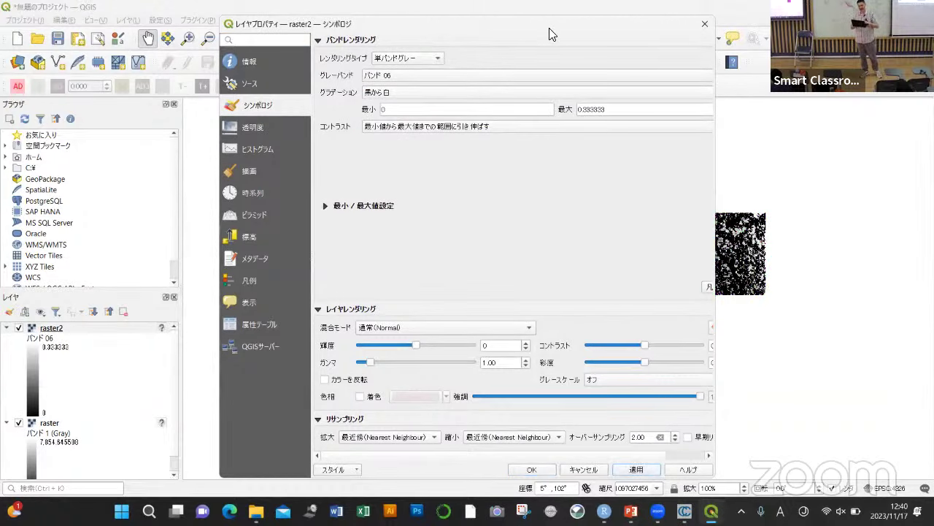
{"action": "left_click_drag", "start_coordinate": [551, 35], "coordinate": [356, 44]}
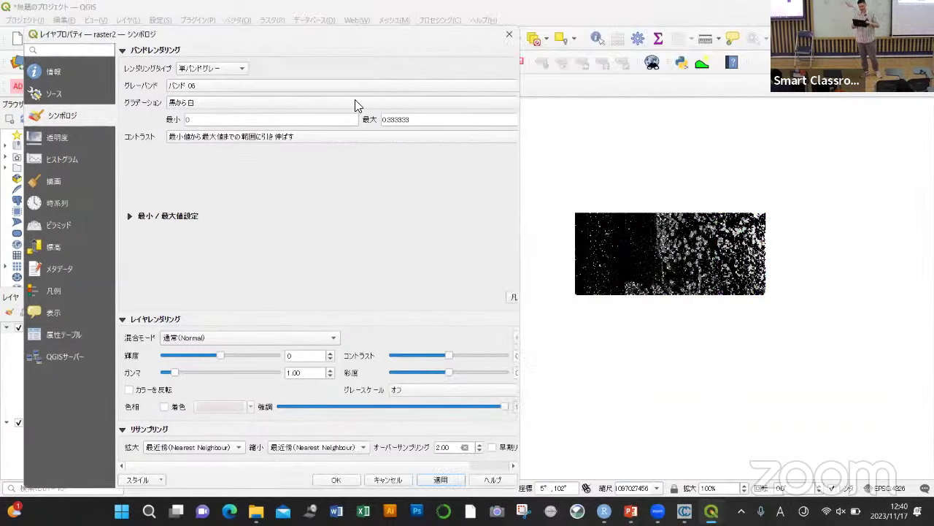
Step: Switch raster2's gray band to band 03, apply it and close the layer properties
{"action": "left_click", "coordinate": [267, 88]}
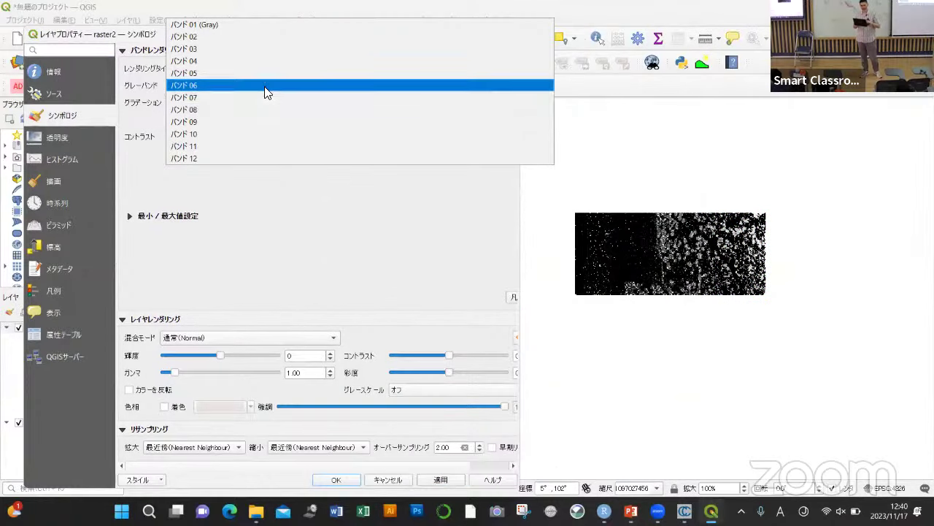
{"action": "left_click", "coordinate": [252, 48]}
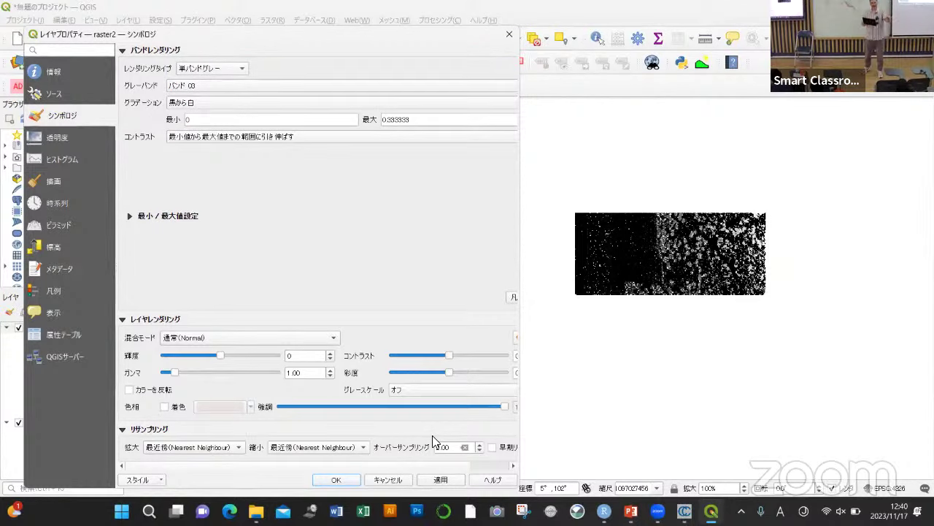
{"action": "left_click", "coordinate": [440, 479]}
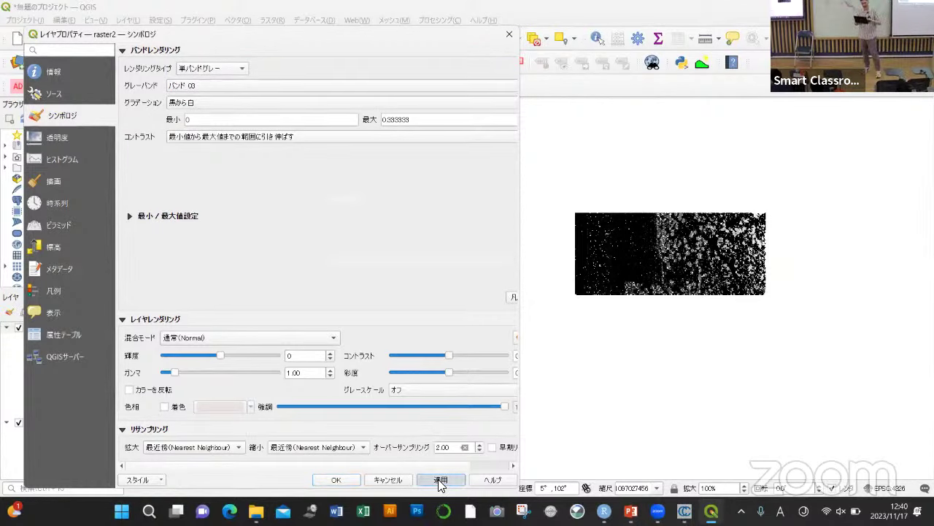
{"action": "left_click", "coordinate": [328, 480]}
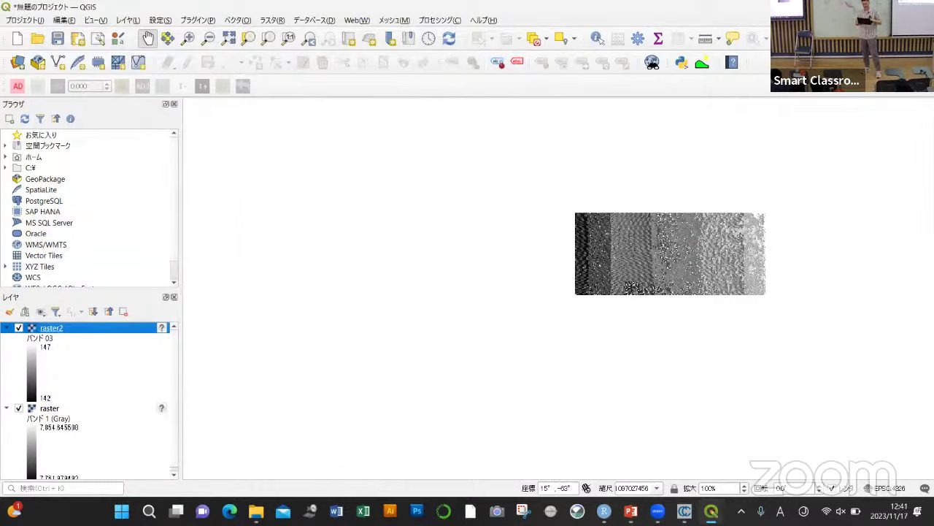
Step: Close QGIS, discarding the project changes, and dismiss the Rasterize dialog in CloudCompare
{"action": "key", "text": "ctrl+n"}
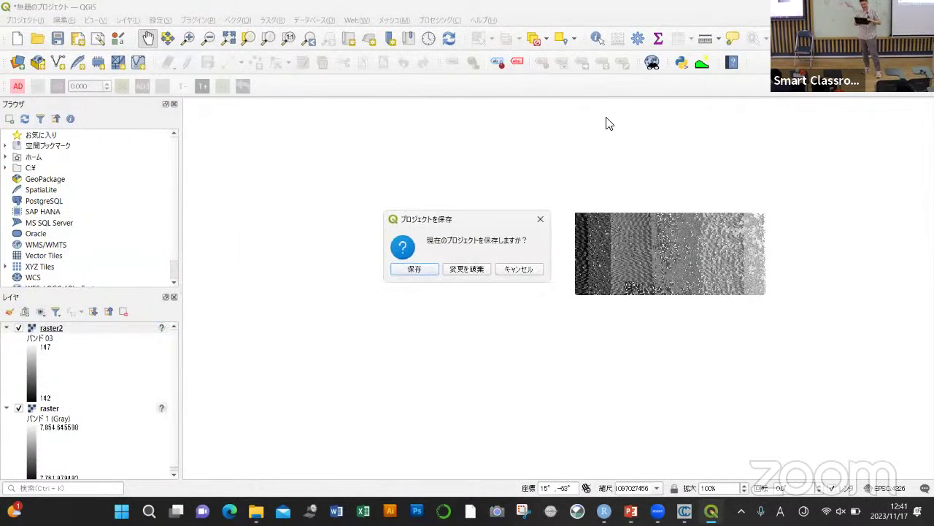
{"action": "left_click", "coordinate": [472, 269]}
{"action": "key", "text": "alt+Tab"}
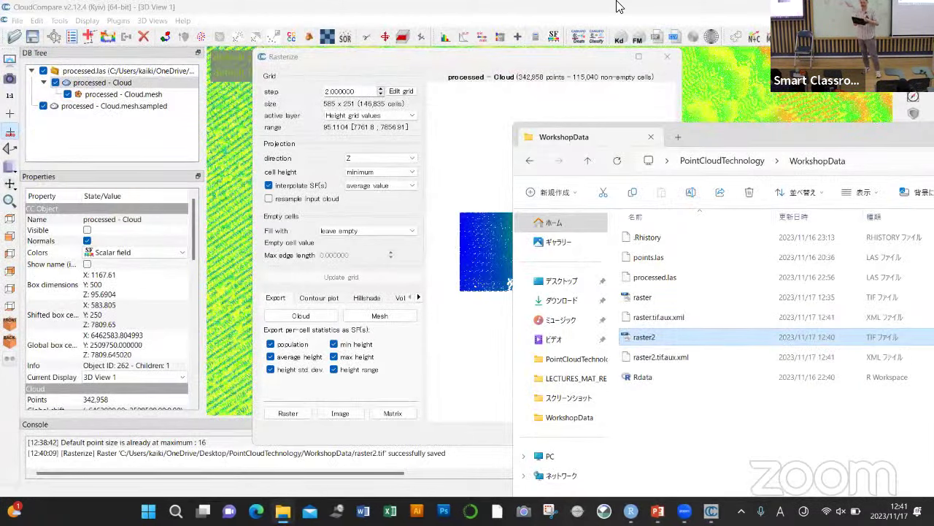
{"action": "left_click", "coordinate": [610, 9]}
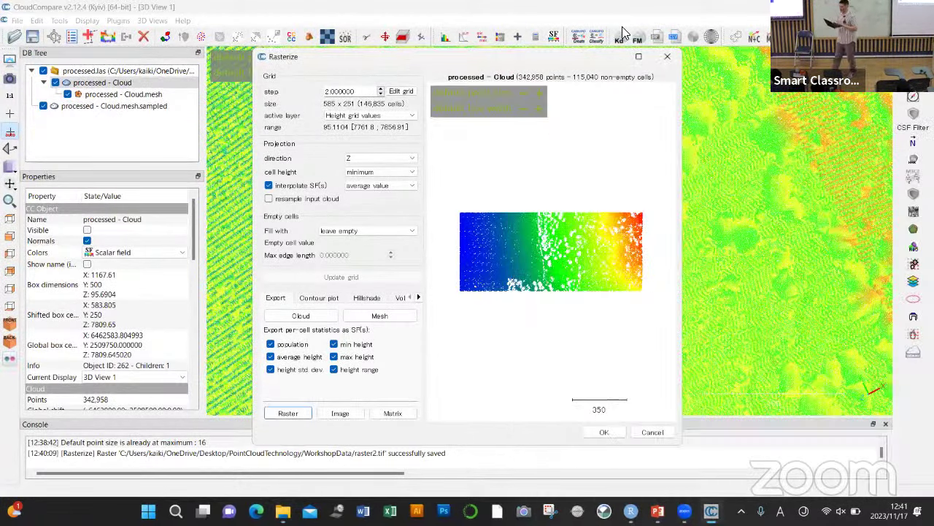
{"action": "left_click", "coordinate": [667, 57]}
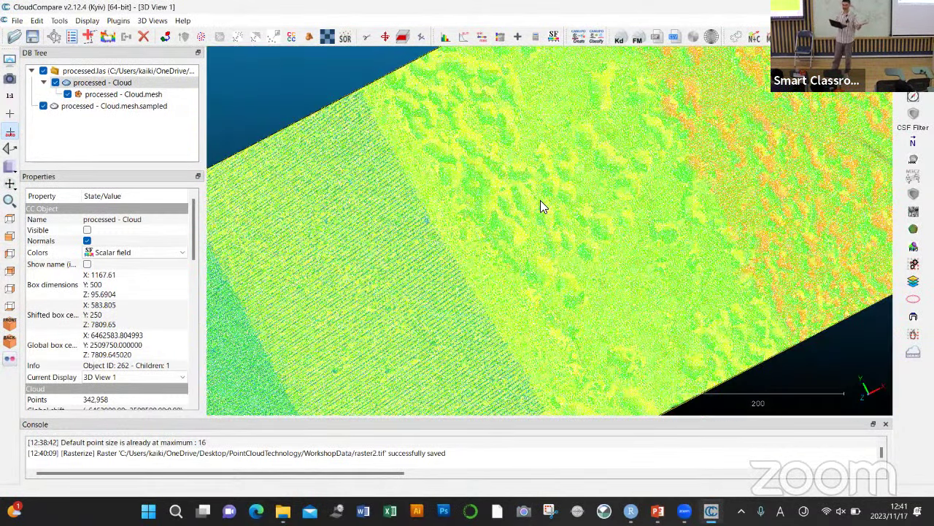
{"action": "scroll", "coordinate": [540, 201], "scroll_direction": "down", "scroll_amount": 2}
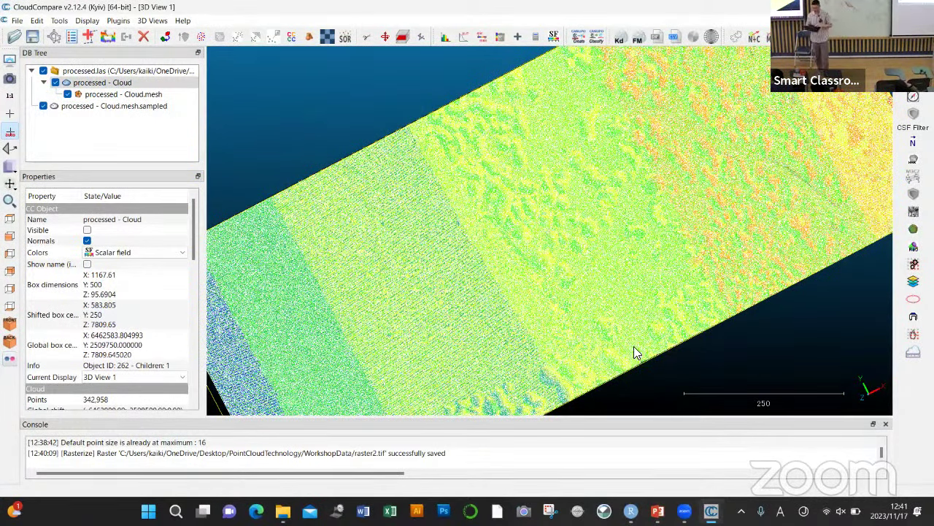
Step: Switch to the PCL_Workshop presentation in PowerPoint and advance from section slide 24, Comparing pointclouds, to slide 25
{"action": "left_click", "coordinate": [658, 511]}
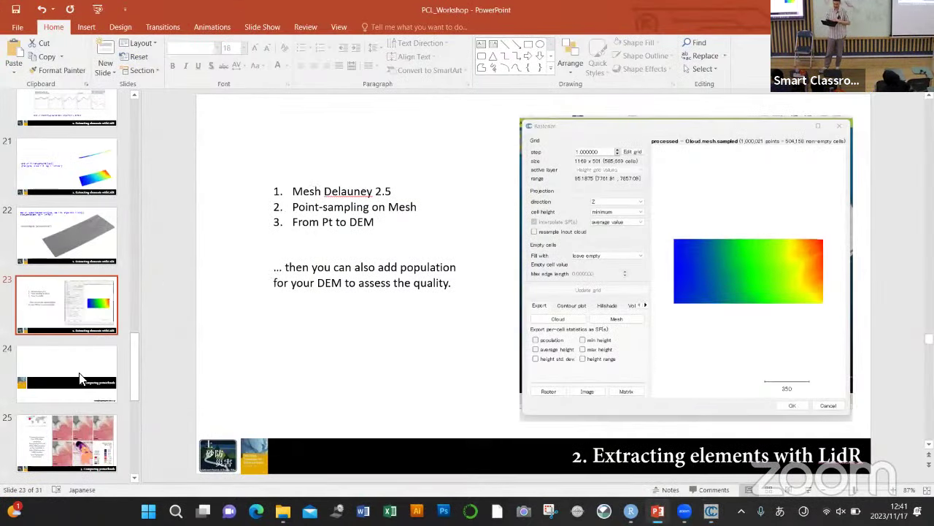
{"action": "left_click", "coordinate": [81, 378]}
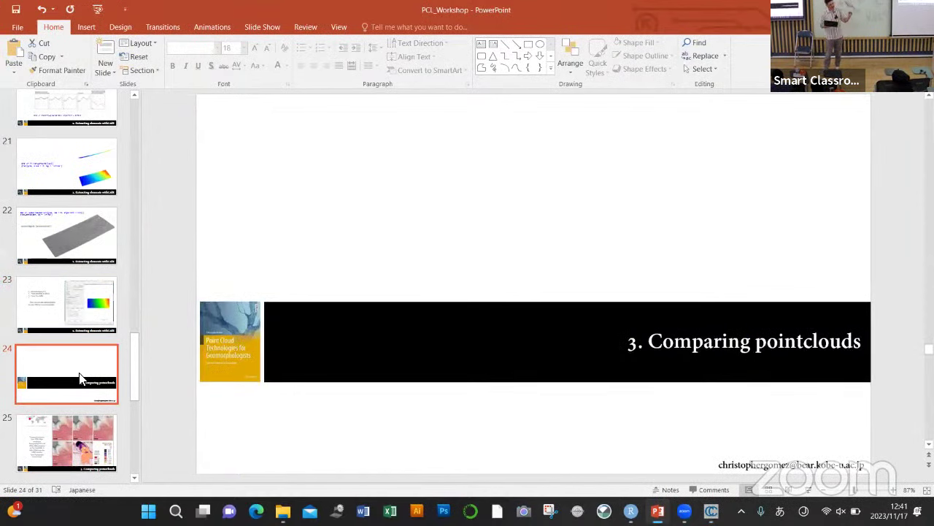
{"action": "key", "text": "Down"}
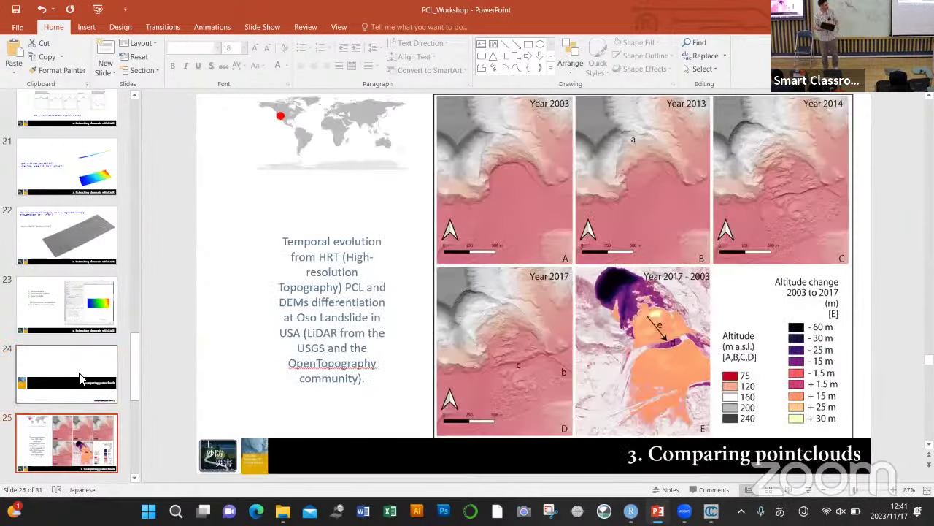
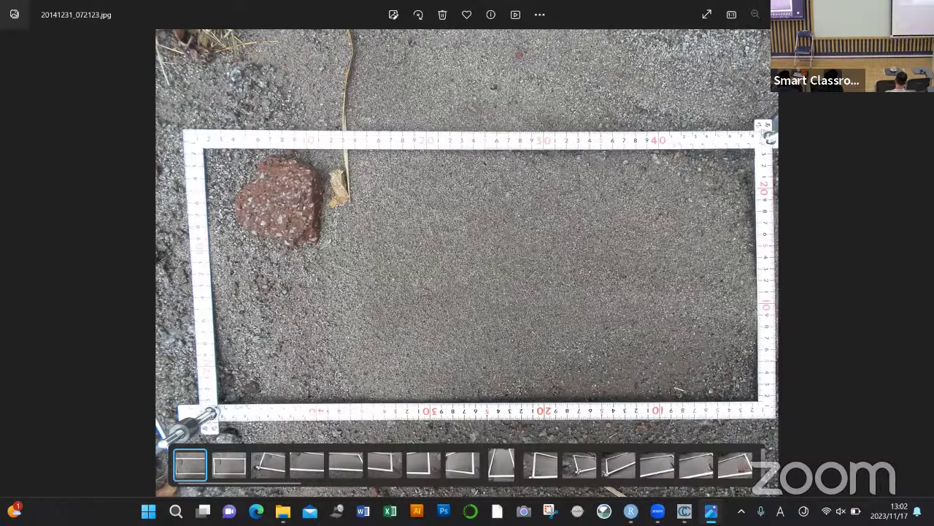
Step: Close the photo, look at the images in 下流①（掘削後） inside 20230601雲仙SFM on the T7 drive, and return to the parent folder
{"action": "key", "text": "alt+F4"}
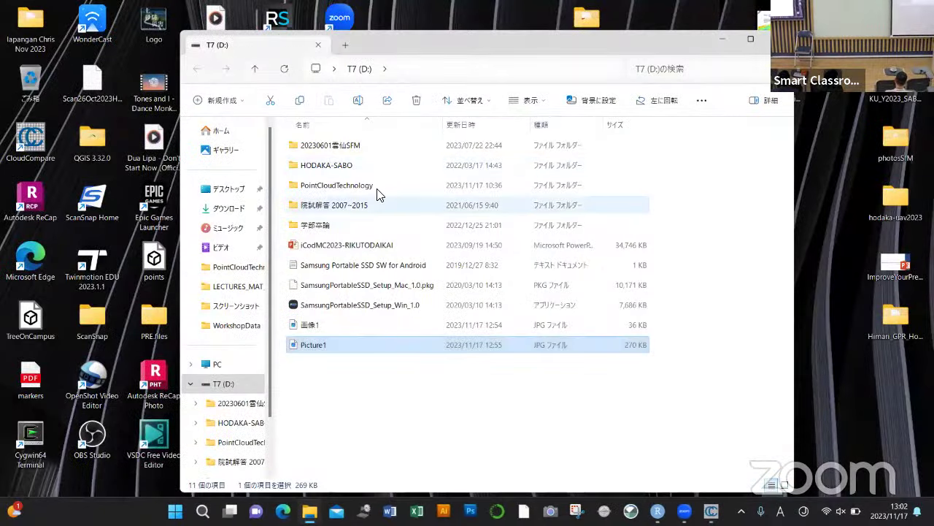
{"action": "left_click", "coordinate": [357, 150]}
{"action": "double_click", "coordinate": [358, 150]}
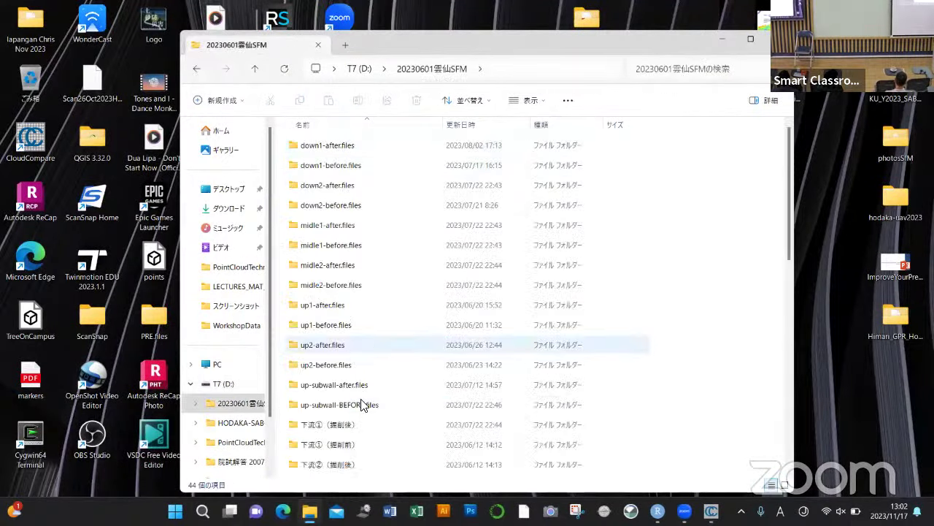
{"action": "double_click", "coordinate": [356, 423]}
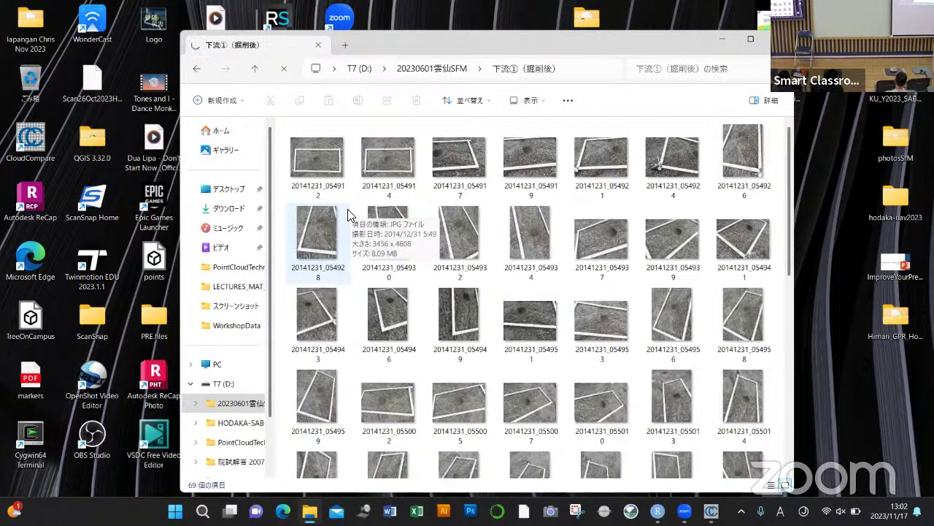
{"action": "left_click", "coordinate": [196, 69]}
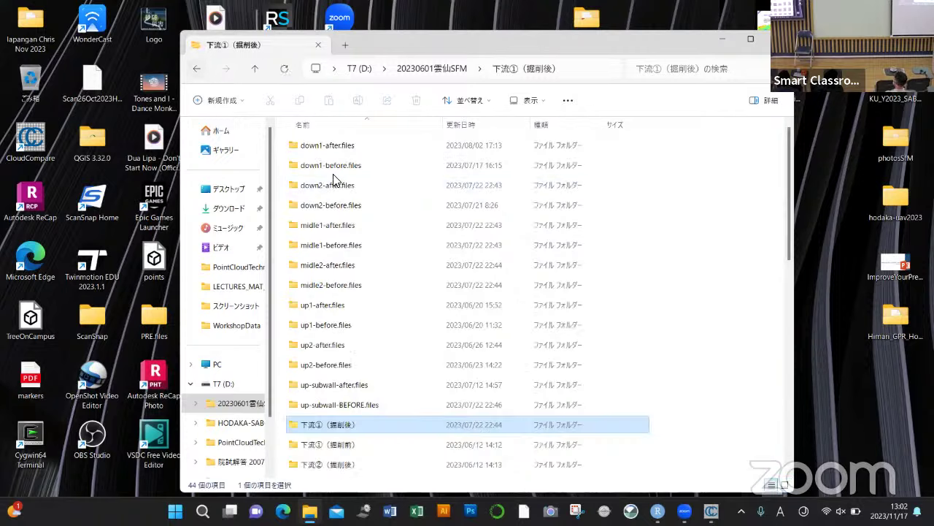
Step: Browse the photo set in the 上流②（掘削前） folder, then close the File Explorer window
{"action": "scroll", "coordinate": [354, 415], "scroll_direction": "down", "scroll_amount": 3}
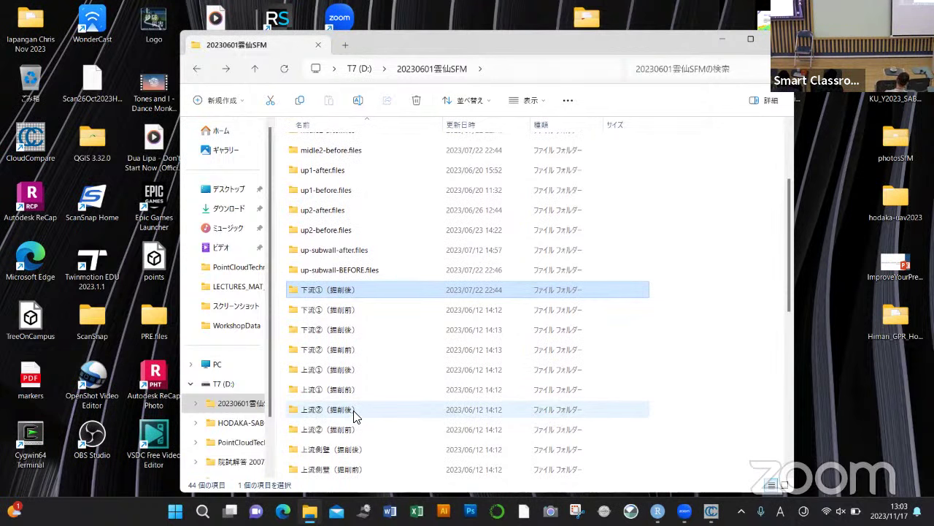
{"action": "double_click", "coordinate": [355, 430]}
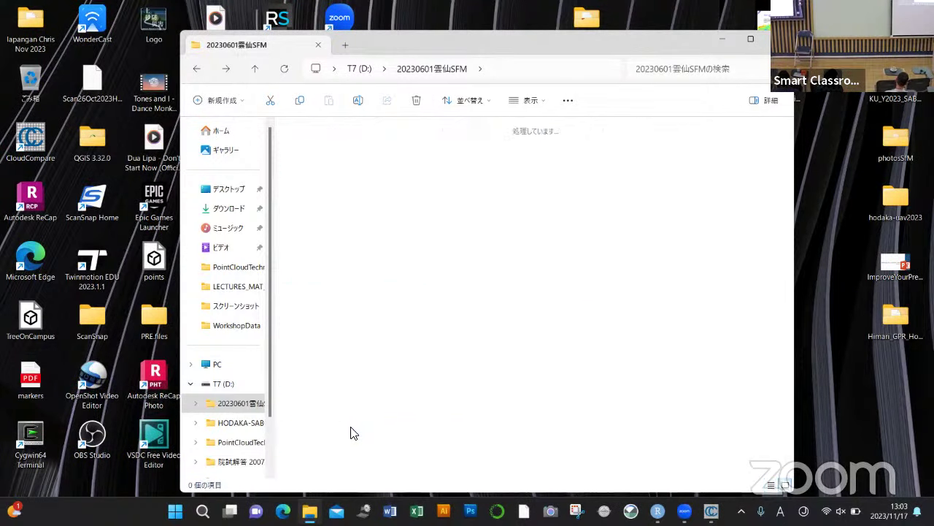
{"action": "scroll", "coordinate": [390, 265], "scroll_direction": "down", "scroll_amount": 5}
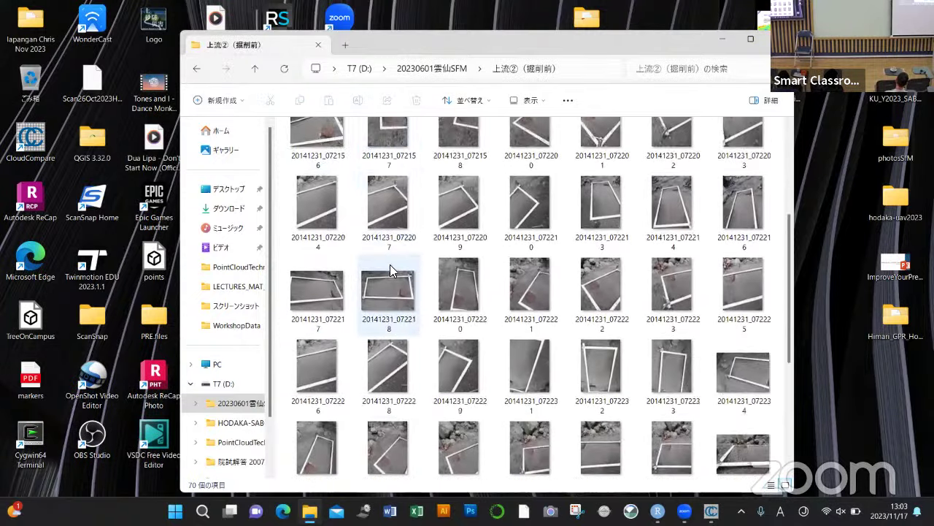
{"action": "scroll", "coordinate": [390, 265], "scroll_direction": "down", "scroll_amount": 3}
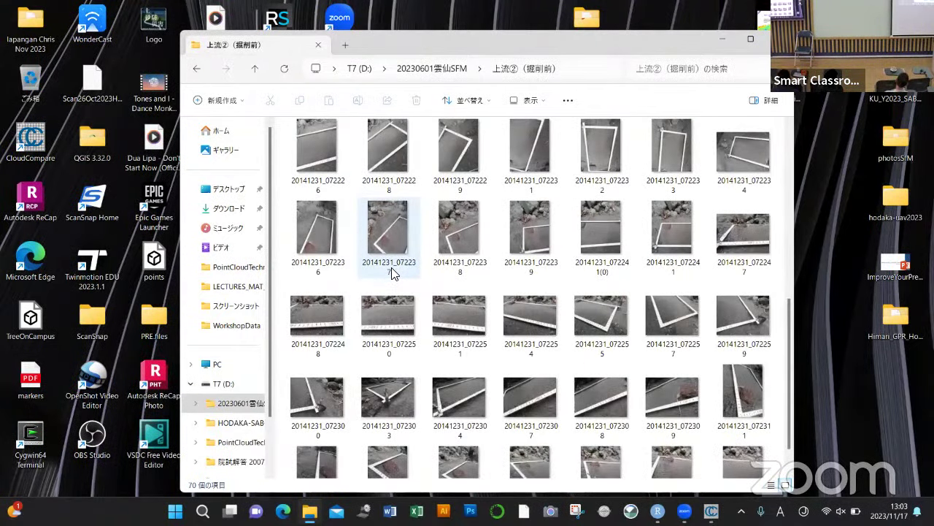
{"action": "scroll", "coordinate": [392, 272], "scroll_direction": "down", "scroll_amount": 1}
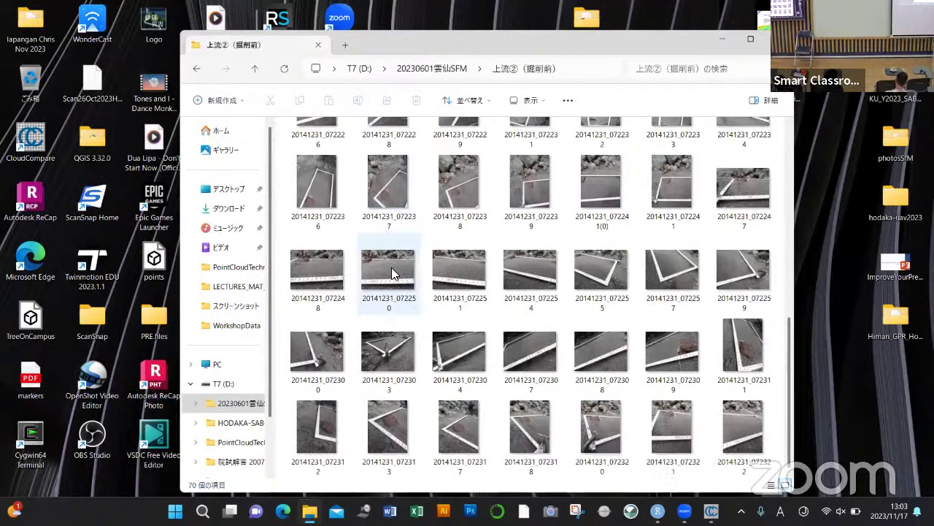
{"action": "scroll", "coordinate": [392, 268], "scroll_direction": "up", "scroll_amount": 8}
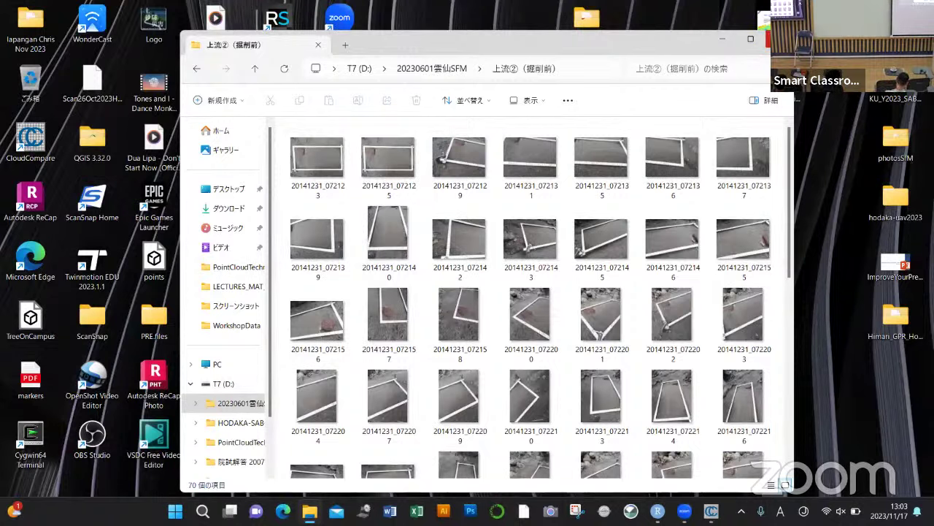
{"action": "left_click", "coordinate": [778, 39]}
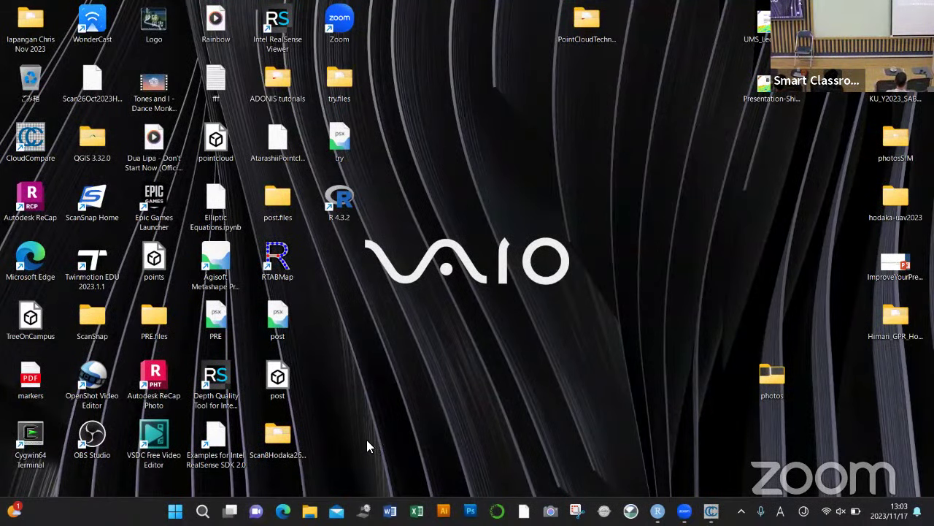
Step: Reopen File Explorer and open the 上流②（掘削後） folder inside 20230601雲仙SFM
{"action": "left_click", "coordinate": [309, 511]}
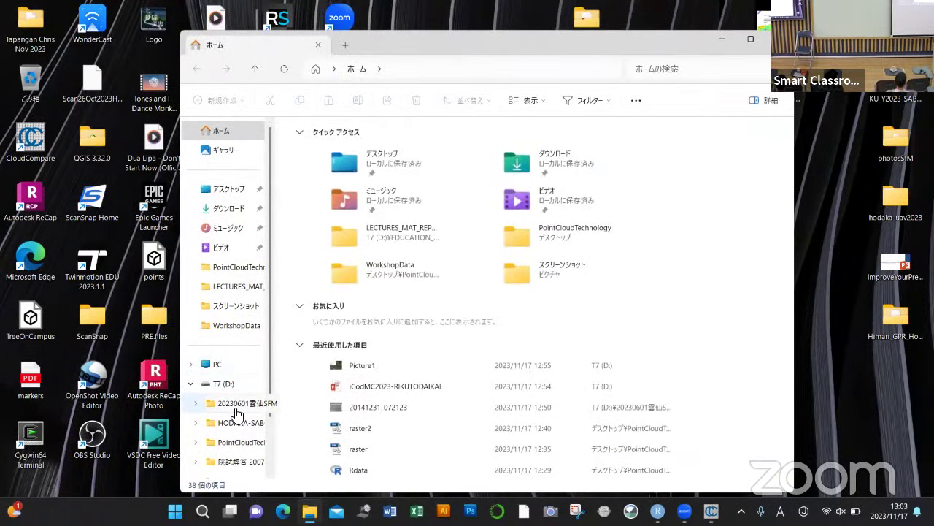
{"action": "left_click", "coordinate": [237, 403]}
{"action": "scroll", "coordinate": [382, 378], "scroll_direction": "down", "scroll_amount": 3}
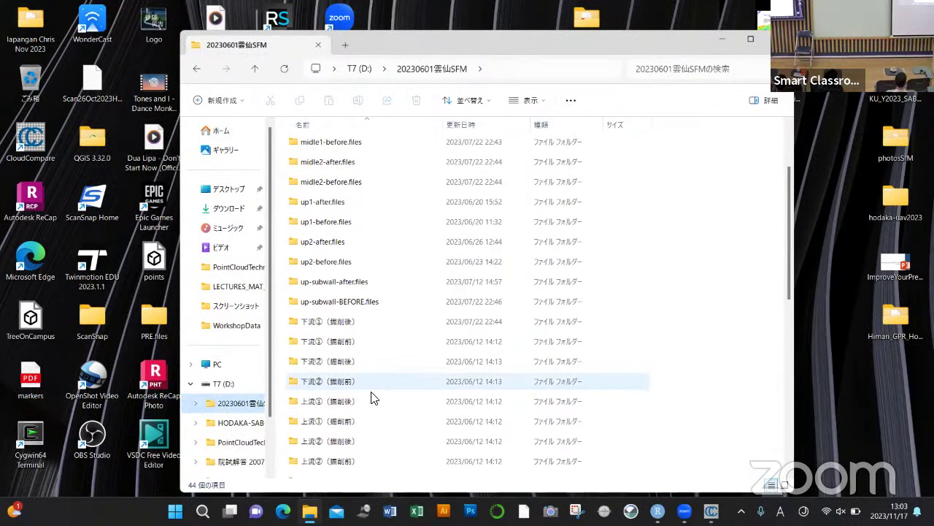
{"action": "double_click", "coordinate": [357, 442]}
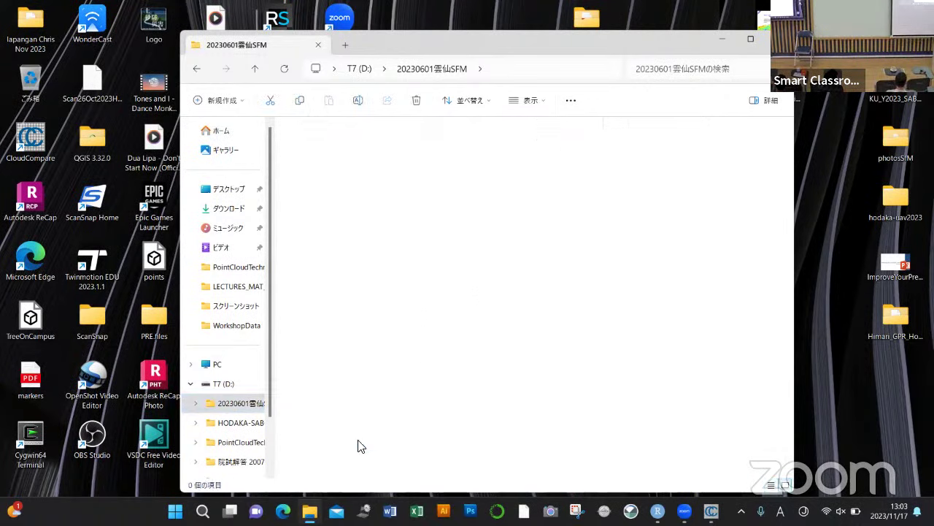
Step: View the first photo in 上流②（掘削後） up close, browse through the set to 20141231_072803.jpg, and close the photo viewer
{"action": "double_click", "coordinate": [322, 171]}
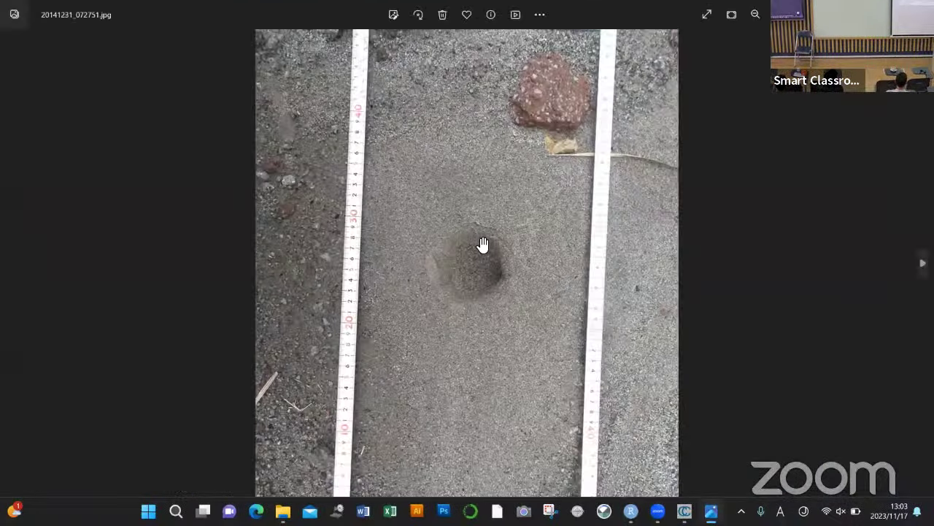
{"action": "scroll", "coordinate": [480, 241], "scroll_direction": "up", "scroll_amount": 1}
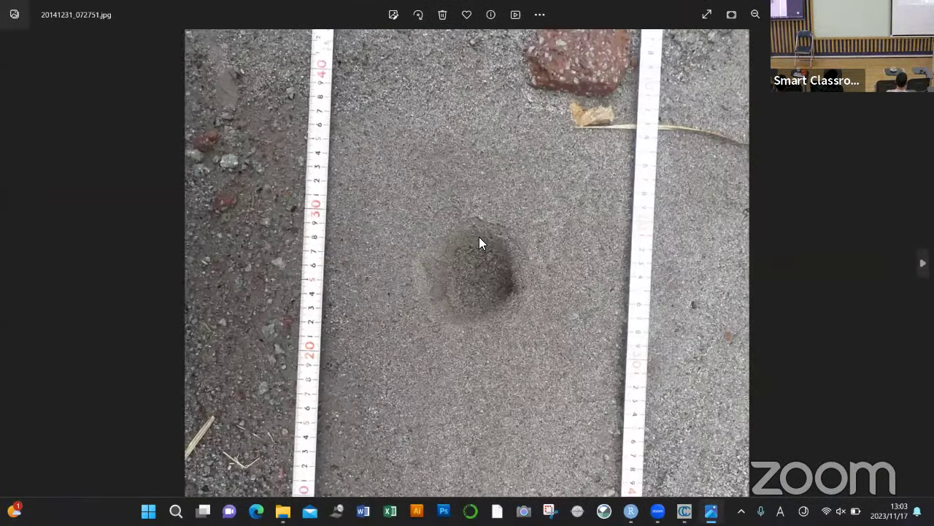
{"action": "scroll", "coordinate": [479, 243], "scroll_direction": "down", "scroll_amount": 1}
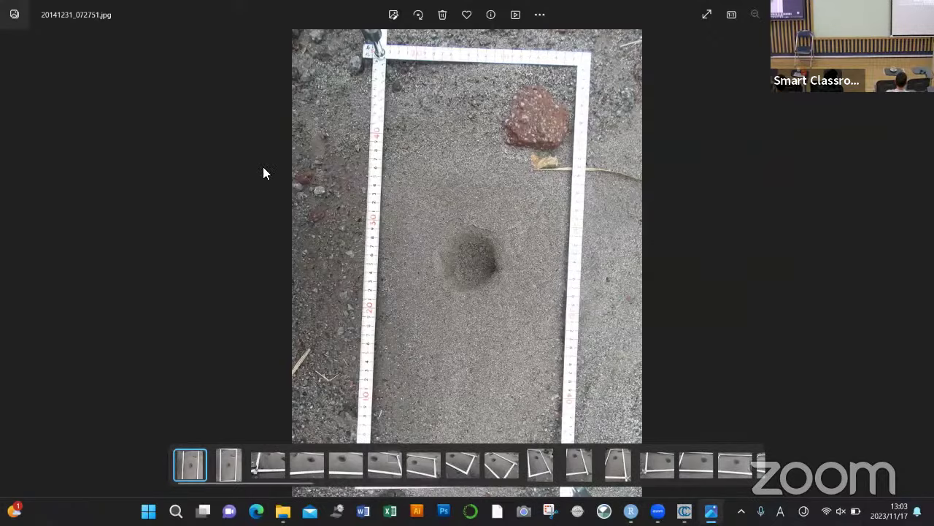
{"action": "key", "text": "Right"}
{"action": "key", "text": "Right"}
{"action": "key", "text": "Right"}
{"action": "key", "text": "Right"}
{"action": "key", "text": "Right"}
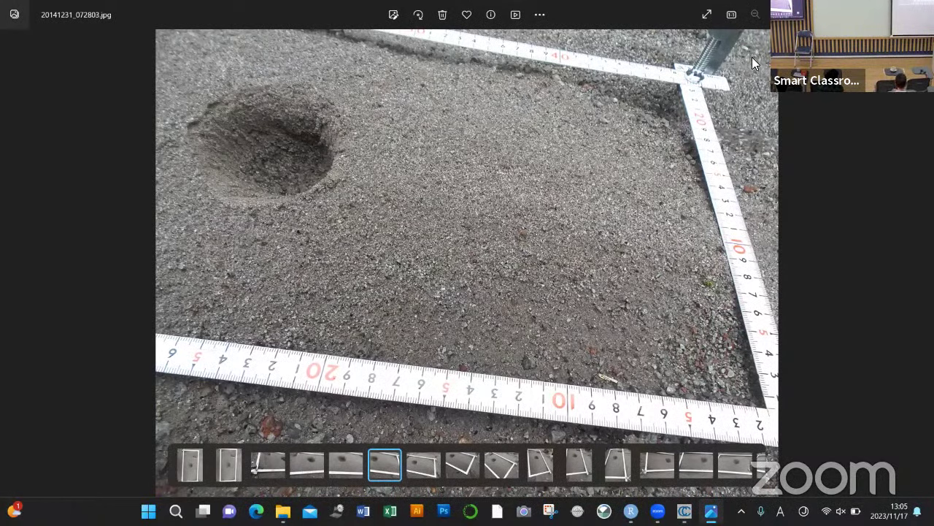
{"action": "key", "text": "Escape"}
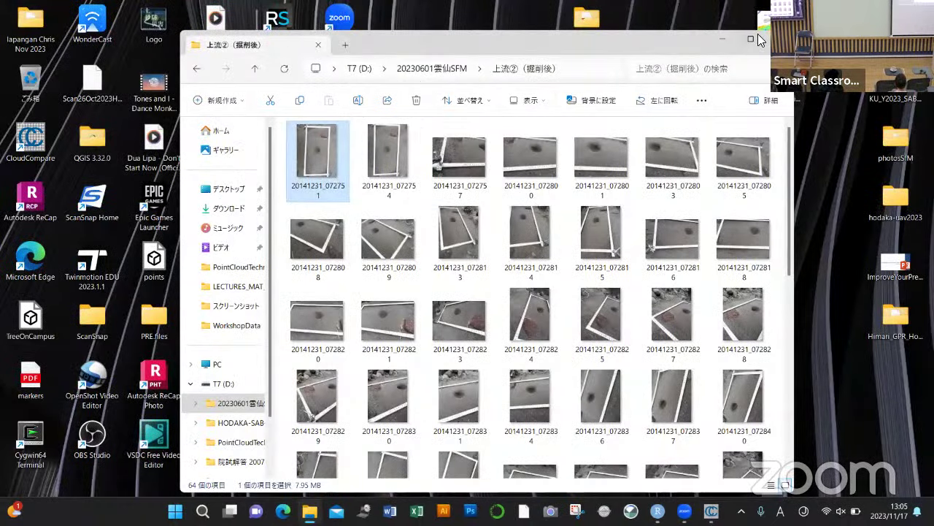
Step: Maximize the 上流②（掘削後） folder window, look over all its photo thumbnails, and return to the desktop
{"action": "left_click", "coordinate": [758, 34]}
{"action": "scroll", "coordinate": [499, 263], "scroll_direction": "down", "scroll_amount": 2}
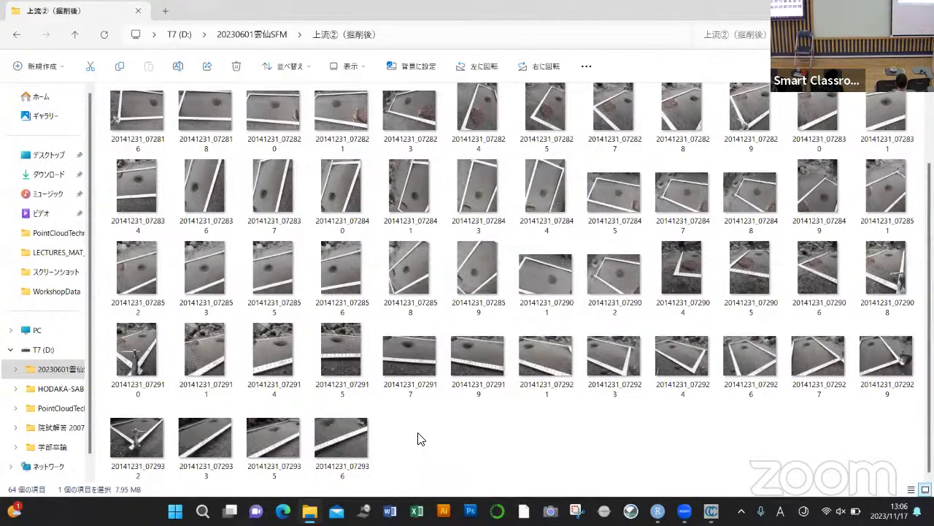
{"action": "scroll", "coordinate": [417, 438], "scroll_direction": "up", "scroll_amount": 2}
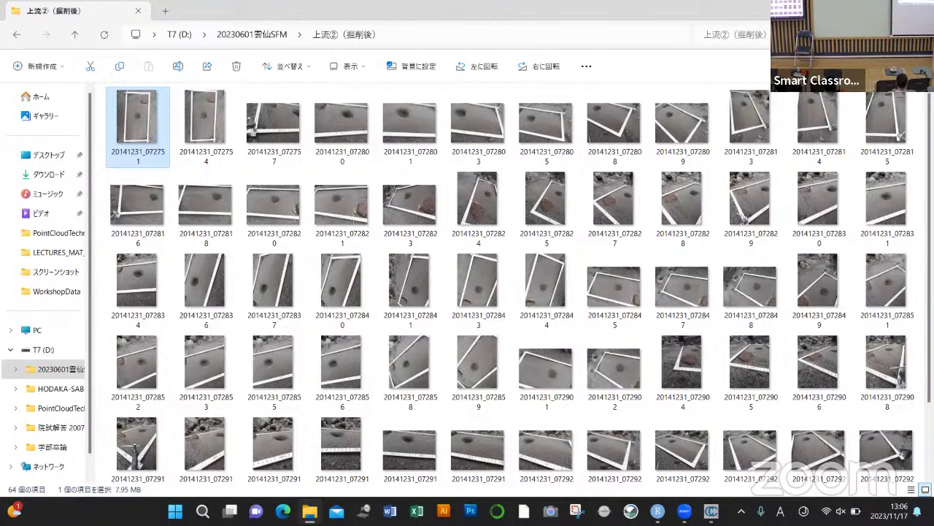
{"action": "key", "text": "super+d"}
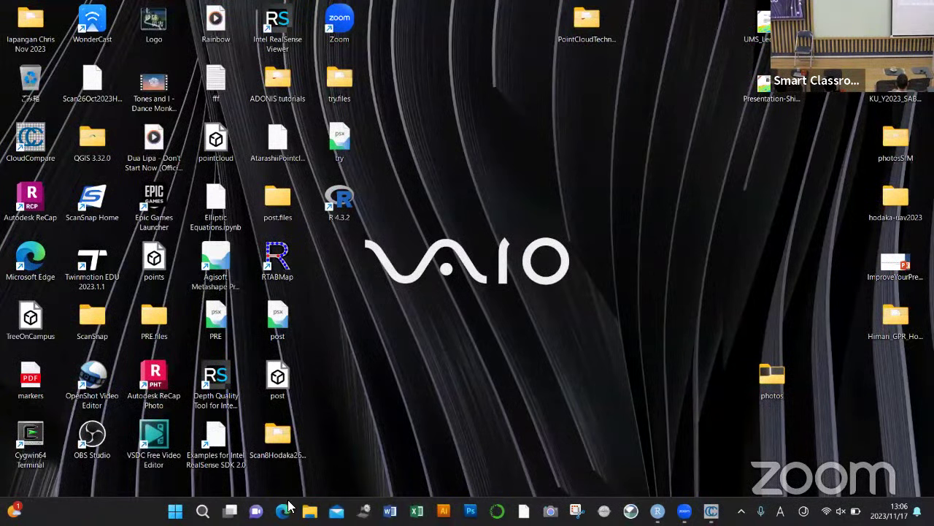
Step: Reopen File Explorer and open the down2-before PhotoScan project from 20230601雲仙SFM on the T7 drive in Agisoft Metashape
{"action": "left_click", "coordinate": [310, 511]}
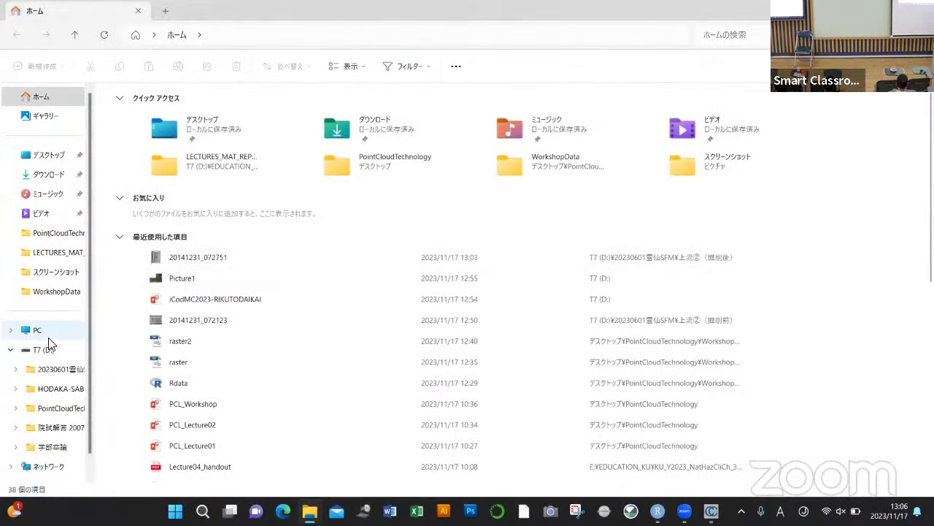
{"action": "left_click", "coordinate": [47, 352]}
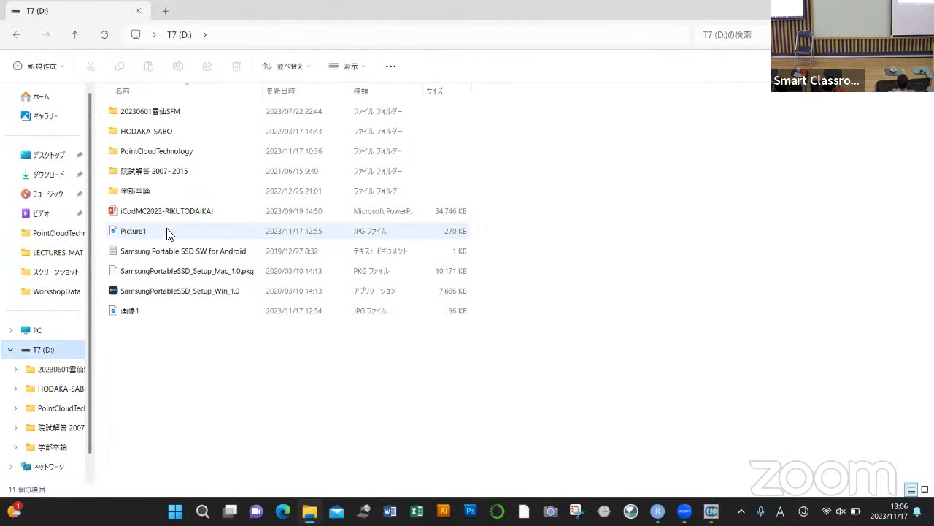
{"action": "double_click", "coordinate": [216, 110]}
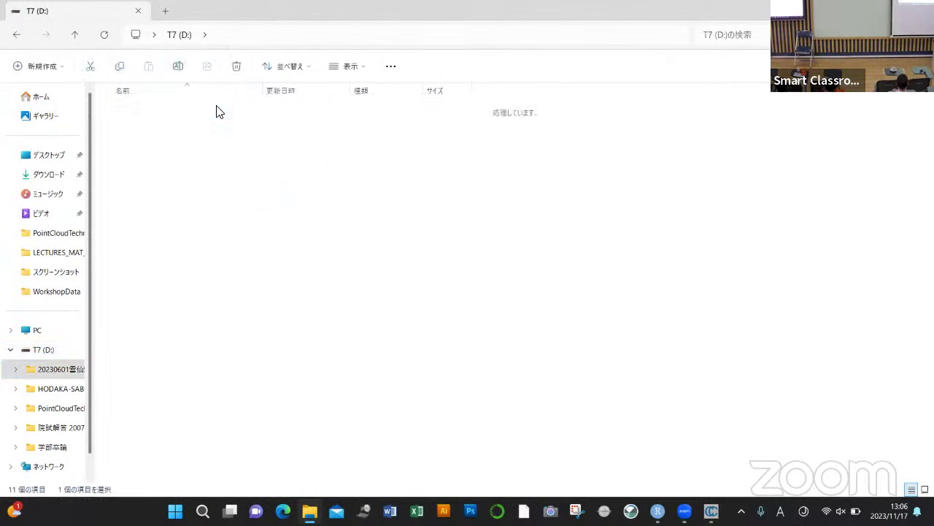
{"action": "scroll", "coordinate": [224, 277], "scroll_direction": "down", "scroll_amount": 8}
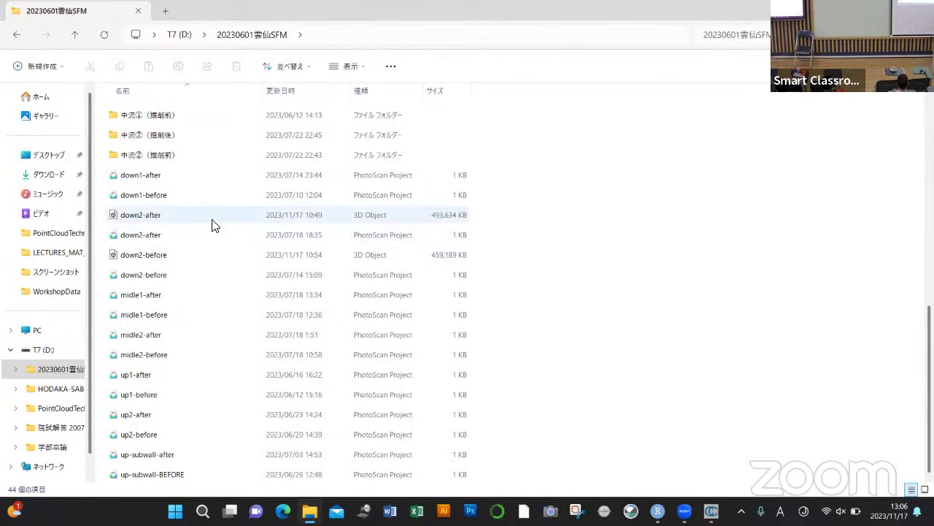
{"action": "double_click", "coordinate": [203, 278]}
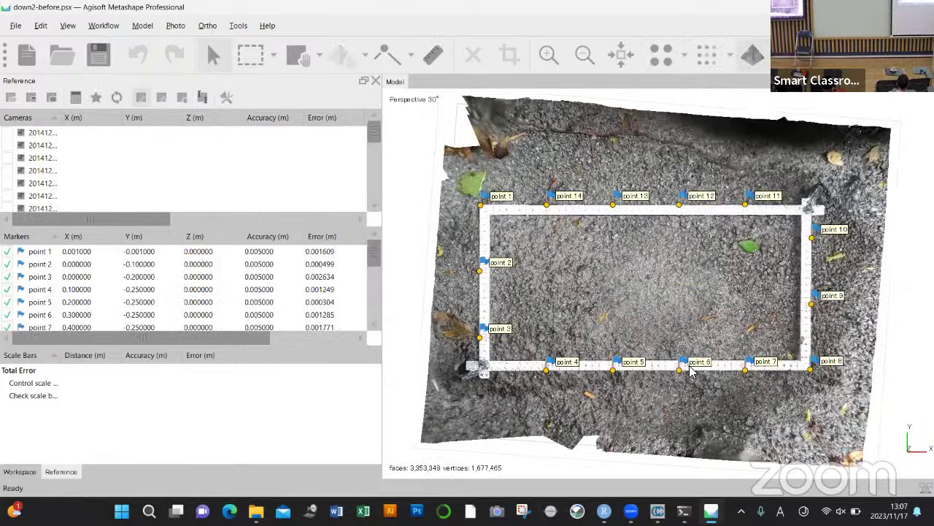
Step: Inspect the textured down2-before model and compare its marker placement on the ruler frame in several source photos
{"action": "left_click_drag", "start_coordinate": [668, 314], "coordinate": [713, 340]}
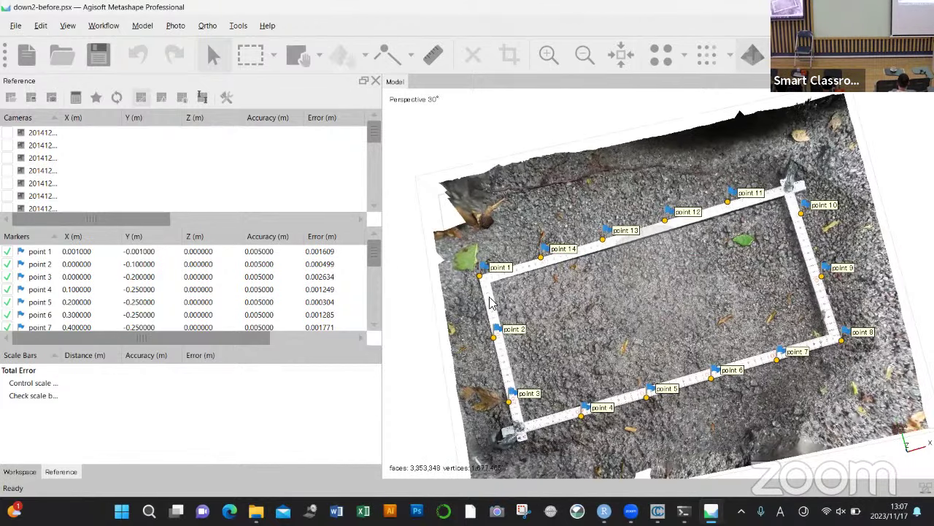
{"action": "double_click", "coordinate": [256, 134]}
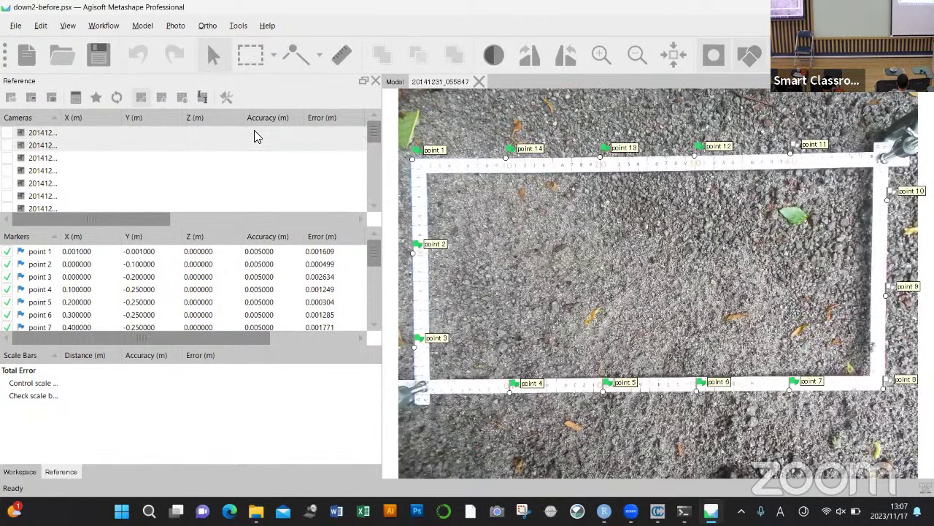
{"action": "double_click", "coordinate": [255, 194]}
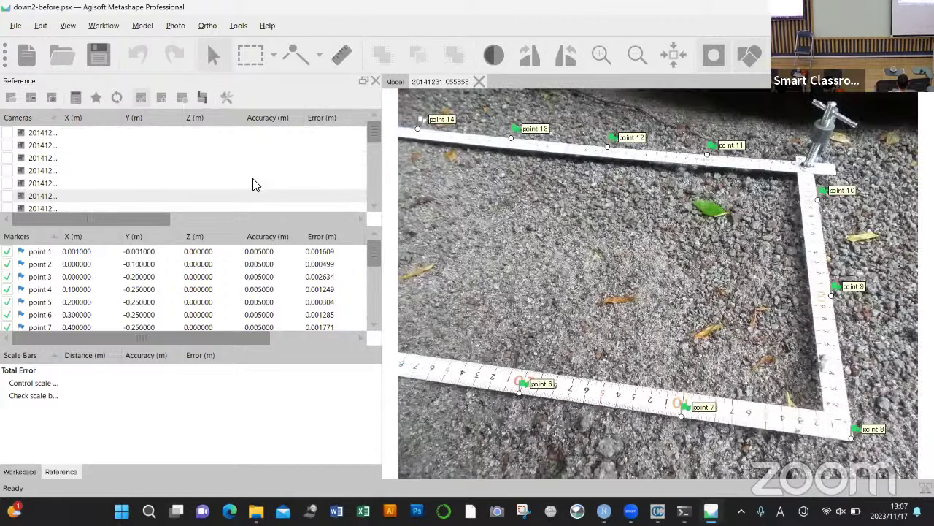
{"action": "double_click", "coordinate": [253, 182]}
{"action": "double_click", "coordinate": [245, 164]}
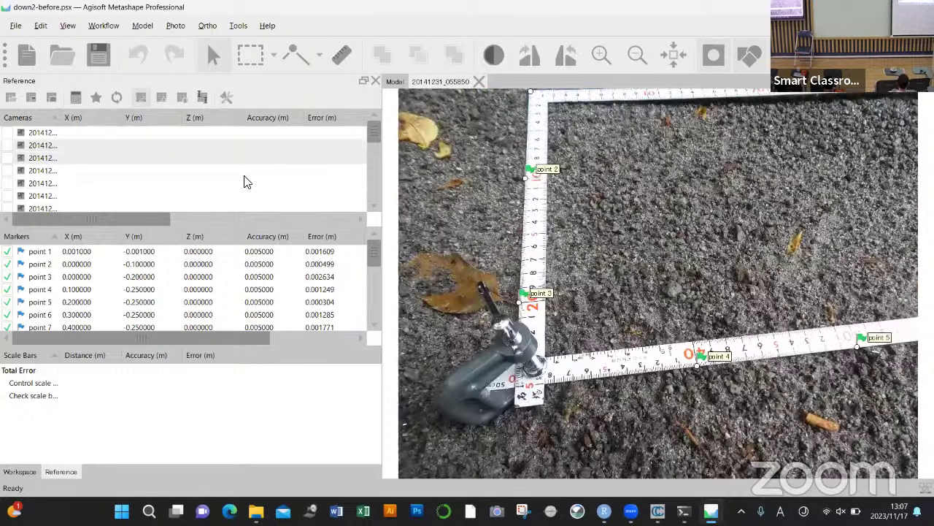
{"action": "double_click", "coordinate": [248, 175]}
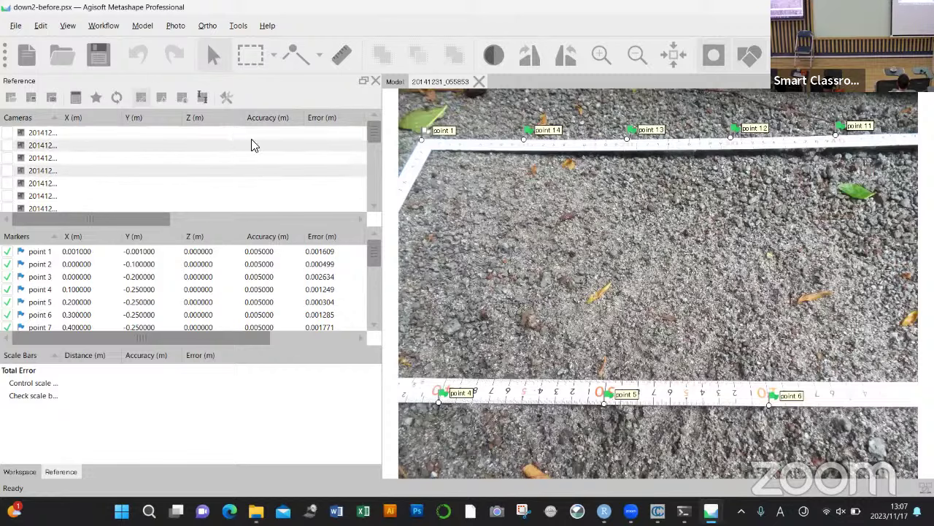
Step: In photo 20141231_055847, add a marker on the upper ruler between point 1 and point 14, and unpin it
{"action": "double_click", "coordinate": [314, 136]}
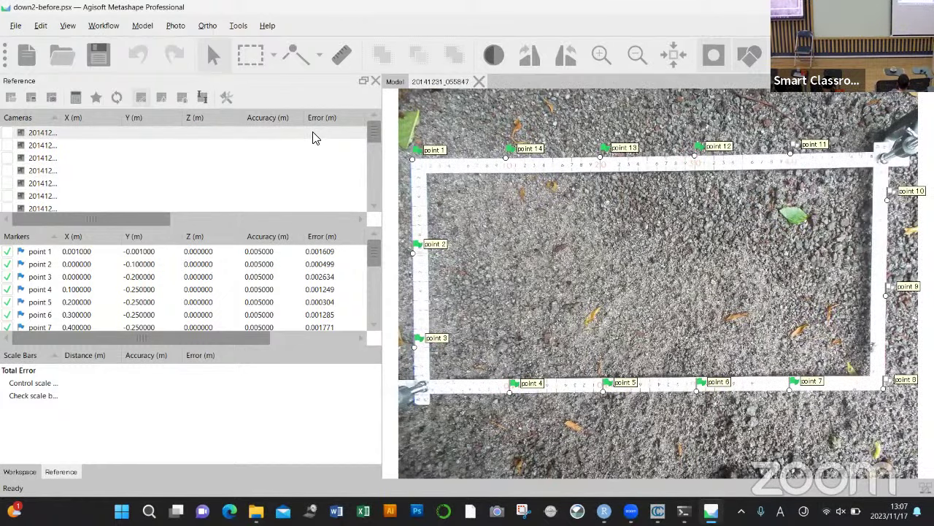
{"action": "right_click", "coordinate": [467, 165]}
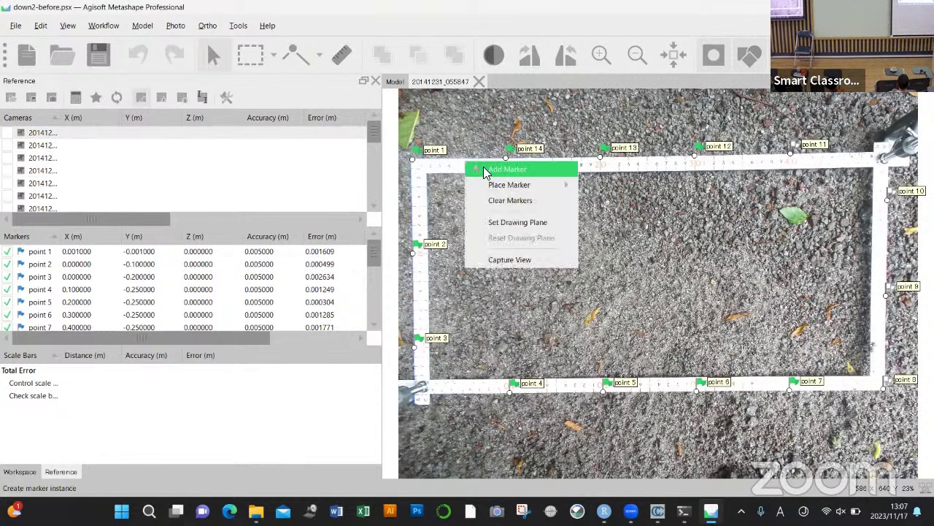
{"action": "left_click", "coordinate": [485, 169]}
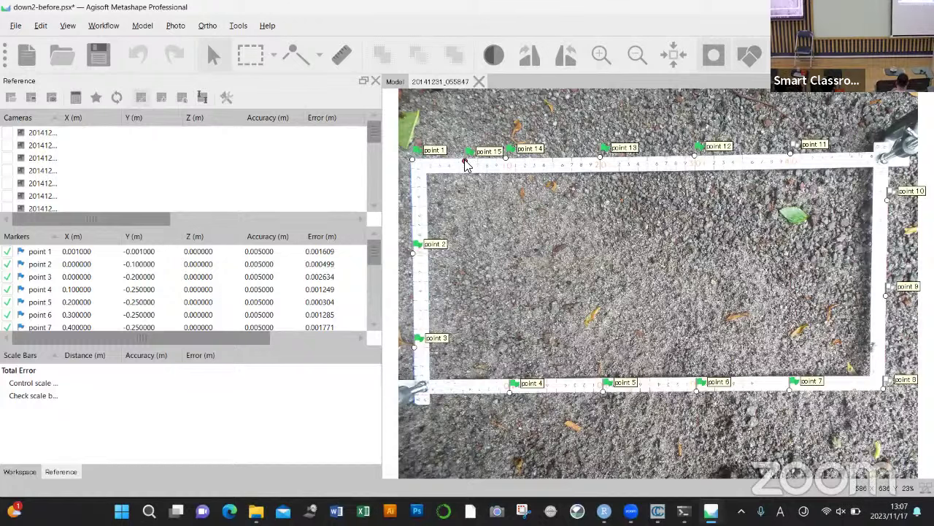
{"action": "right_click", "coordinate": [465, 162]}
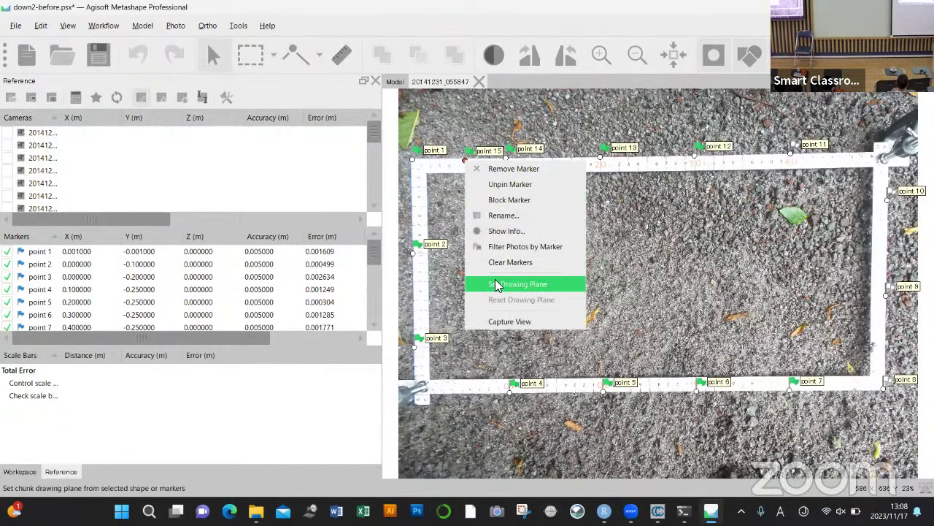
{"action": "left_click", "coordinate": [501, 172]}
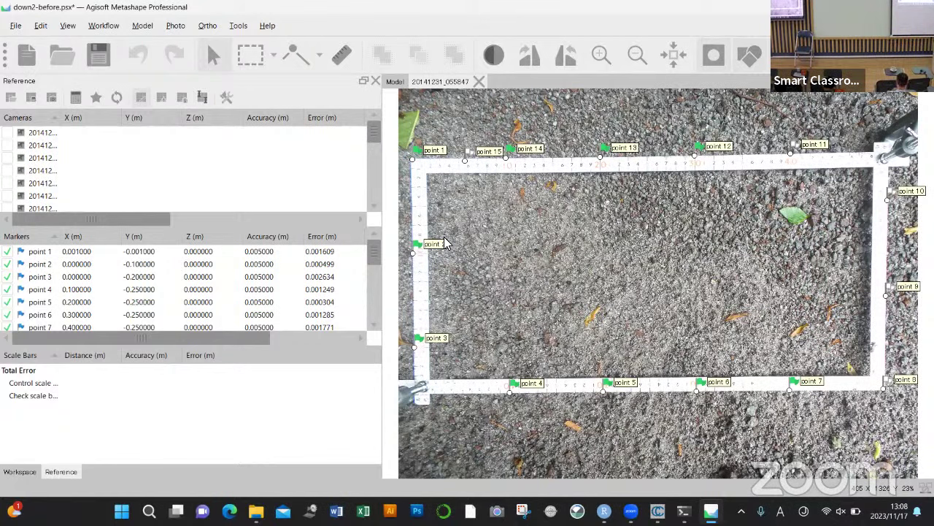
{"action": "left_click_drag", "start_coordinate": [375, 253], "coordinate": [372, 297]}
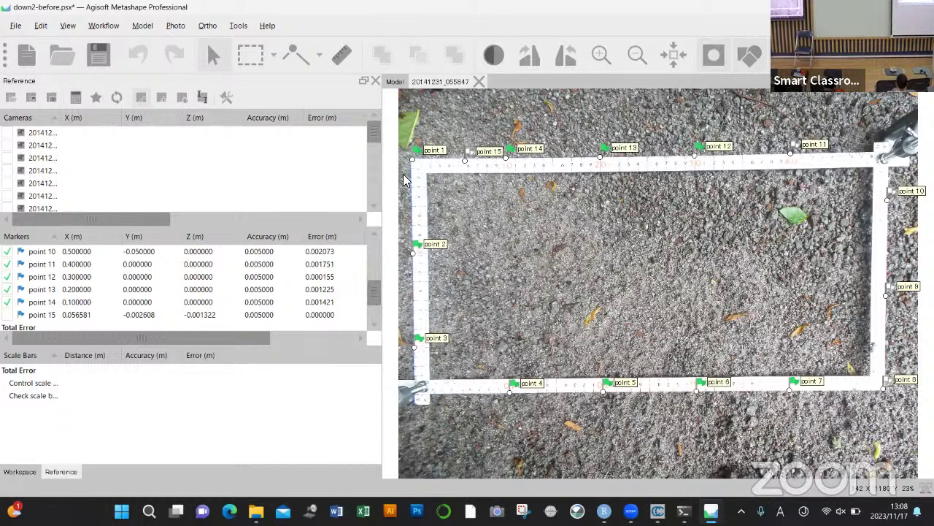
Step: Review the Align Photos settings without running the alignment, and look over the remaining processing workflow commands
{"action": "left_click", "coordinate": [105, 26]}
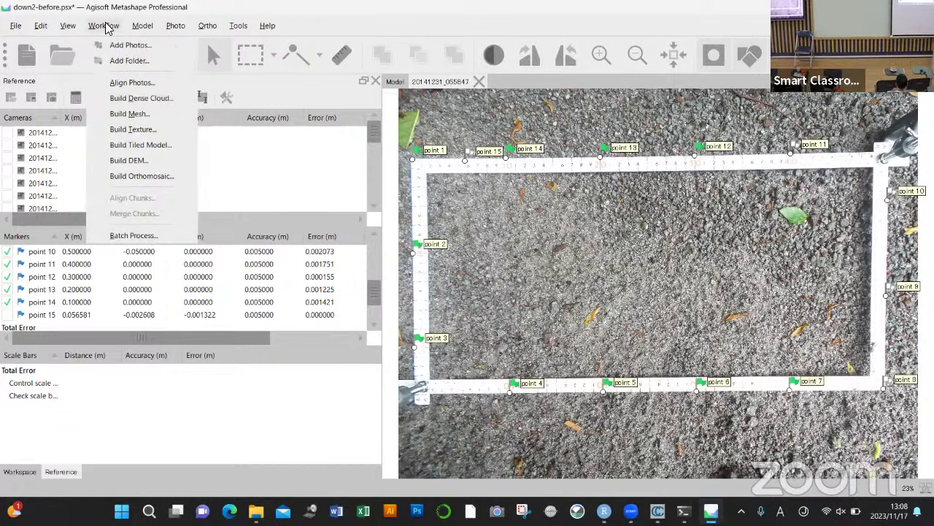
{"action": "left_click", "coordinate": [110, 84]}
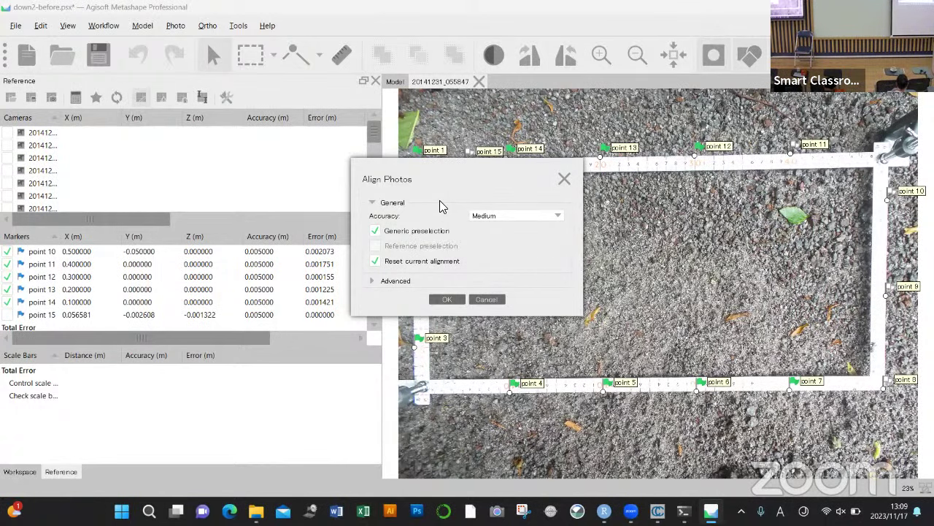
{"action": "left_click", "coordinate": [564, 179]}
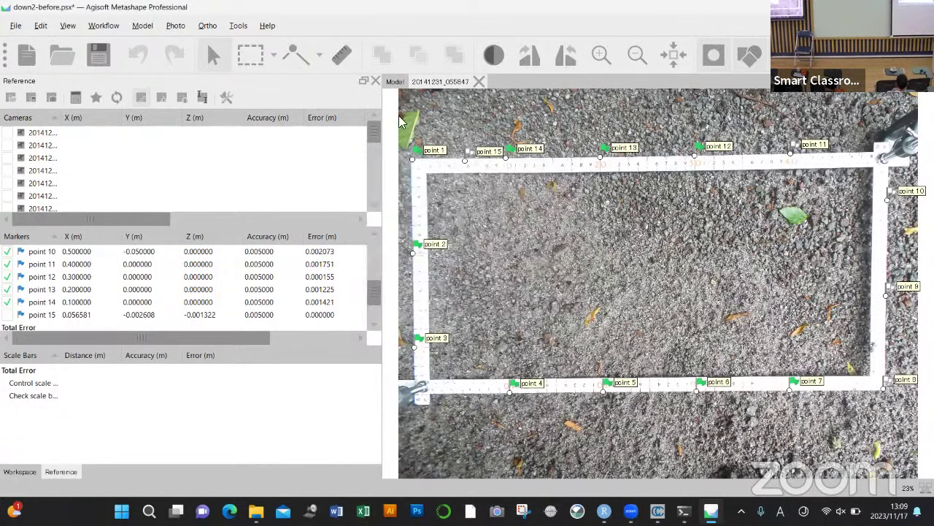
{"action": "left_click", "coordinate": [104, 26]}
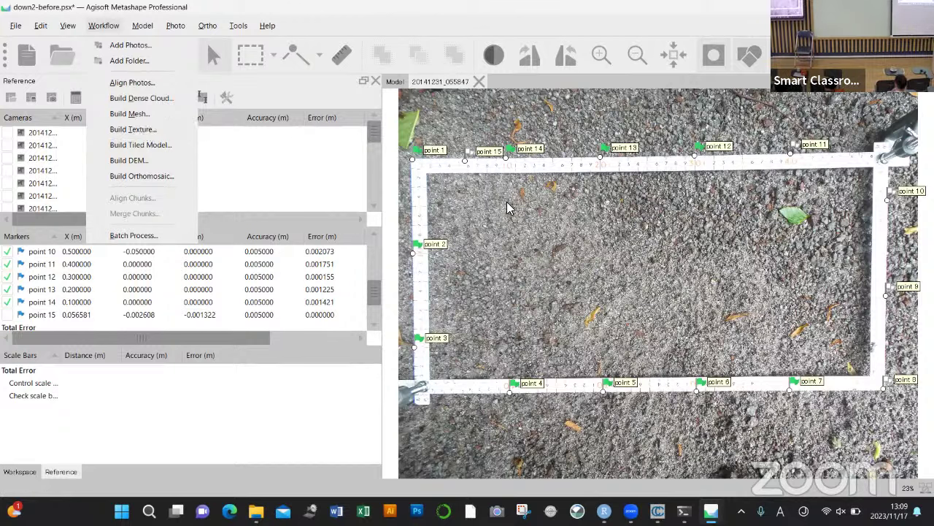
{"action": "left_click", "coordinate": [413, 125]}
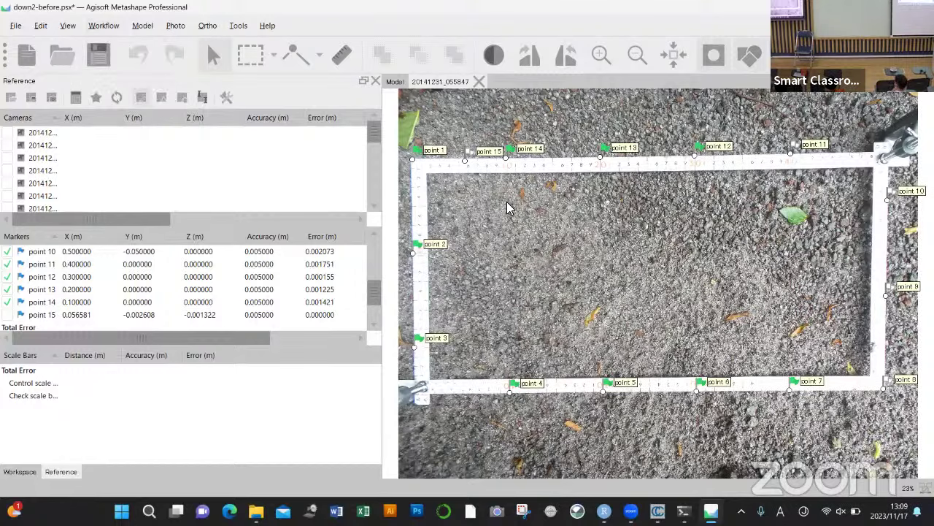
Step: Return to the 3D model and examine the ground surface and ruler frame from oblique angles
{"action": "left_click", "coordinate": [395, 81]}
{"action": "mouse_move", "coordinate": [676, 369]}
{"action": "left_mouse_down"}
{"action": "mouse_move", "coordinate": [650, 315]}
{"action": "mouse_move", "coordinate": [657, 435]}
{"action": "mouse_move", "coordinate": [679, 321]}
{"action": "left_mouse_up"}
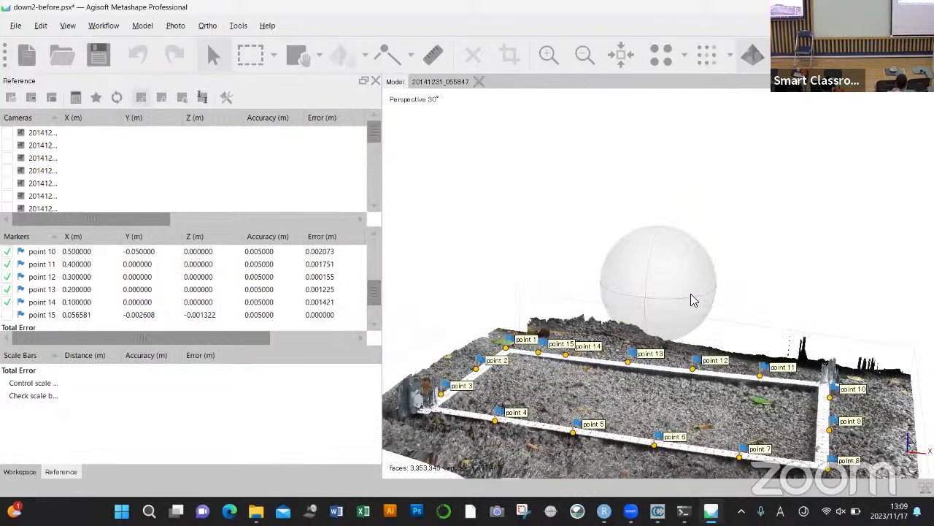
{"action": "mouse_move", "coordinate": [586, 442]}
{"action": "left_mouse_down"}
{"action": "mouse_move", "coordinate": [632, 432]}
{"action": "mouse_move", "coordinate": [655, 440]}
{"action": "mouse_move", "coordinate": [662, 456]}
{"action": "left_mouse_up"}
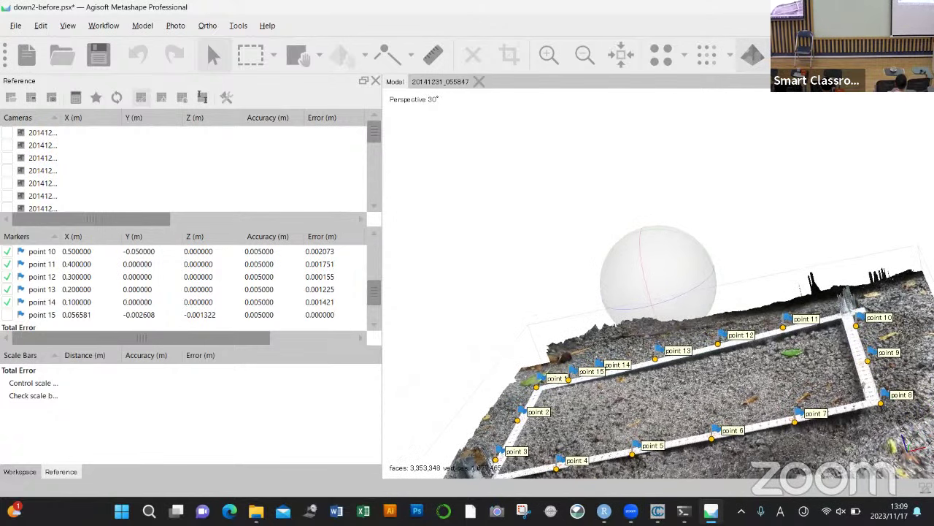
Step: Switch to File Explorer and try to open the down2-after PhotoScan project from 20230601雲仙SFM in Metashape
{"action": "mouse_move", "coordinate": [256, 511]}
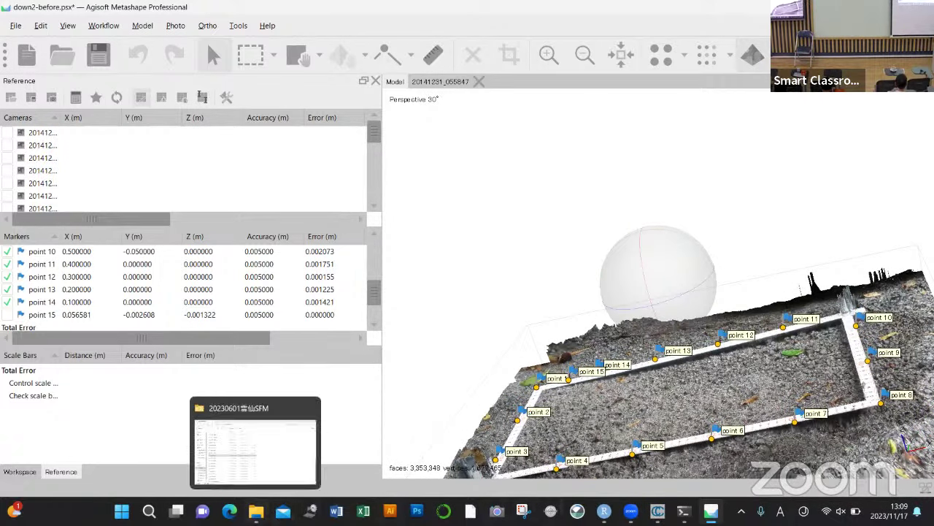
{"action": "left_click", "coordinate": [260, 478]}
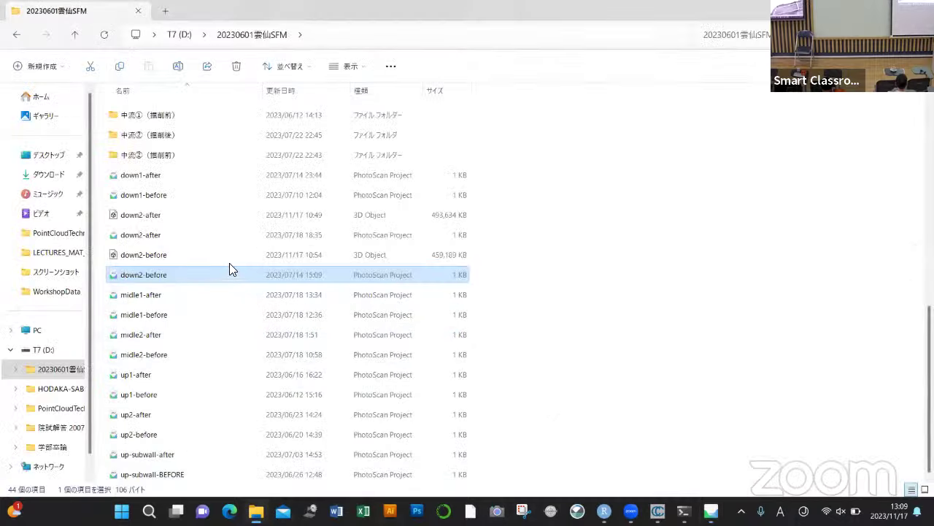
{"action": "left_click", "coordinate": [224, 234]}
{"action": "double_click", "coordinate": [224, 234]}
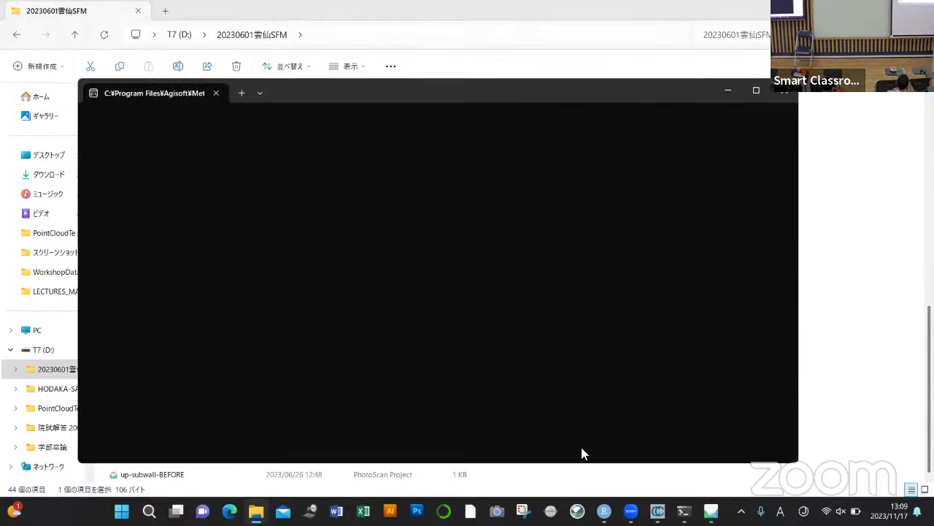
{"action": "mouse_move", "coordinate": [710, 511]}
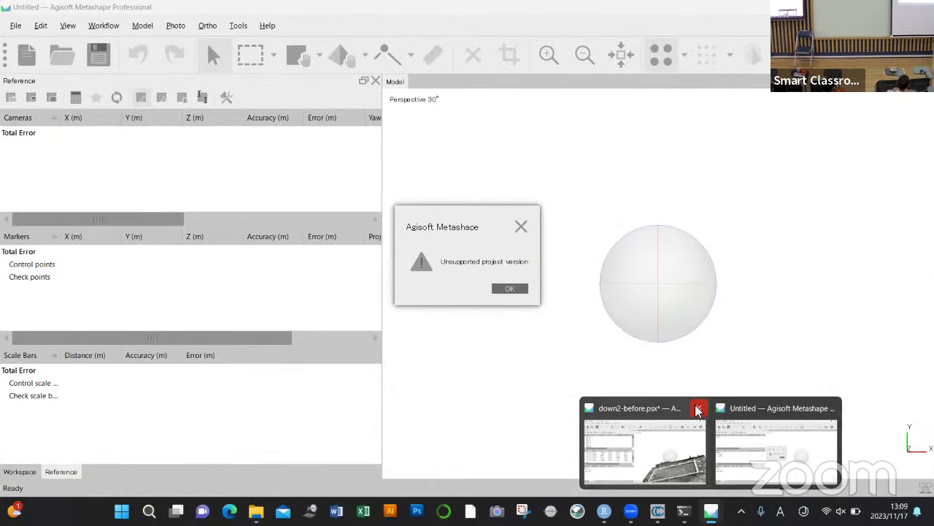
Step: Close the empty Untitled Metashape window and the down2-before project, discarding its changes
{"action": "left_click", "coordinate": [511, 289]}
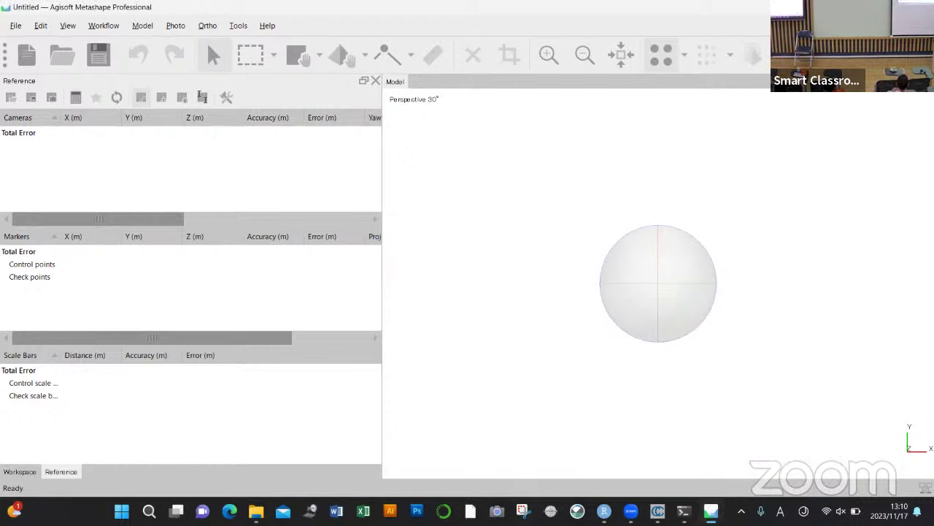
{"action": "mouse_move", "coordinate": [711, 511]}
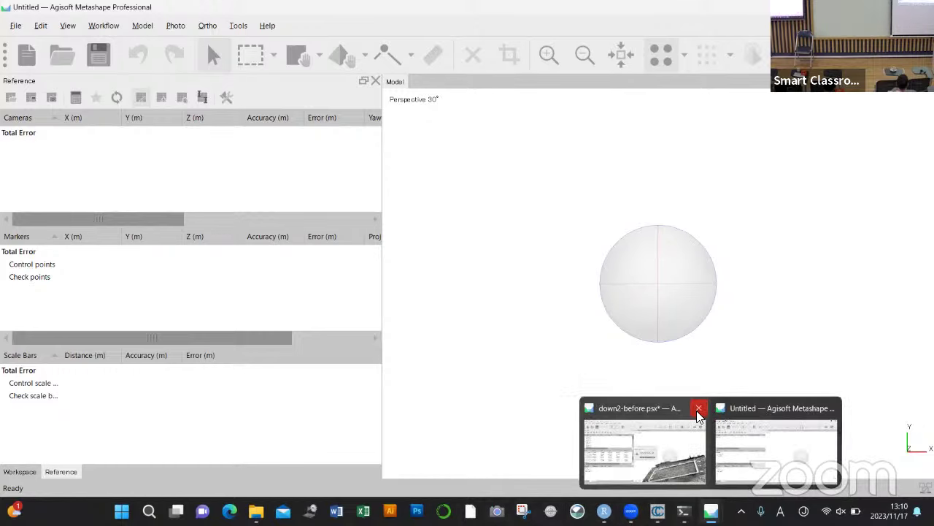
{"action": "left_click", "coordinate": [831, 411]}
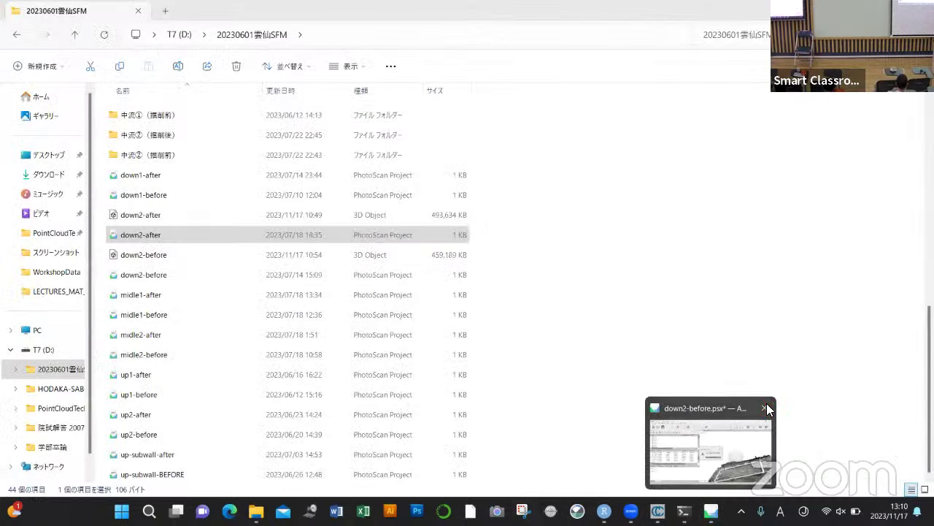
{"action": "left_click", "coordinate": [719, 460]}
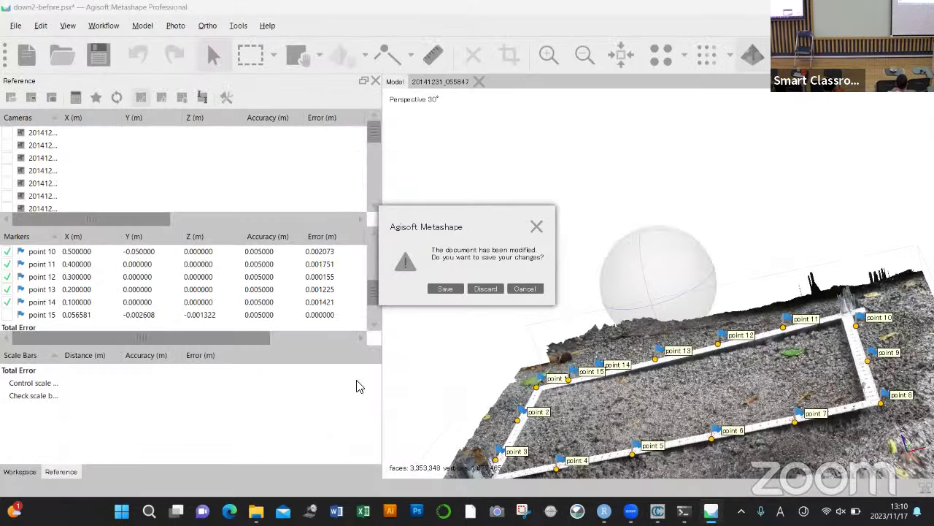
{"action": "left_click", "coordinate": [485, 289]}
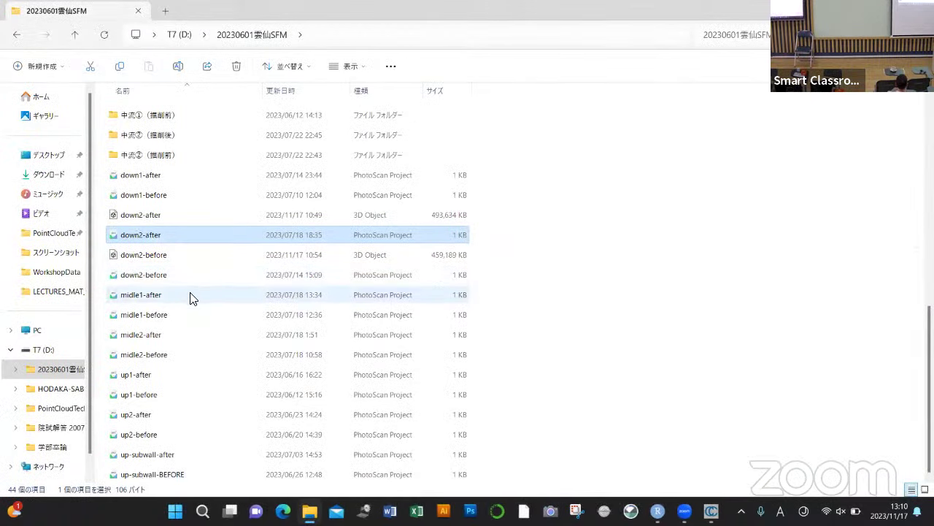
Step: Try to open the midle1-after PhotoScan project from the 20230601雲仙SFM folder in Metashape
{"action": "left_click", "coordinate": [191, 295]}
{"action": "double_click", "coordinate": [190, 294]}
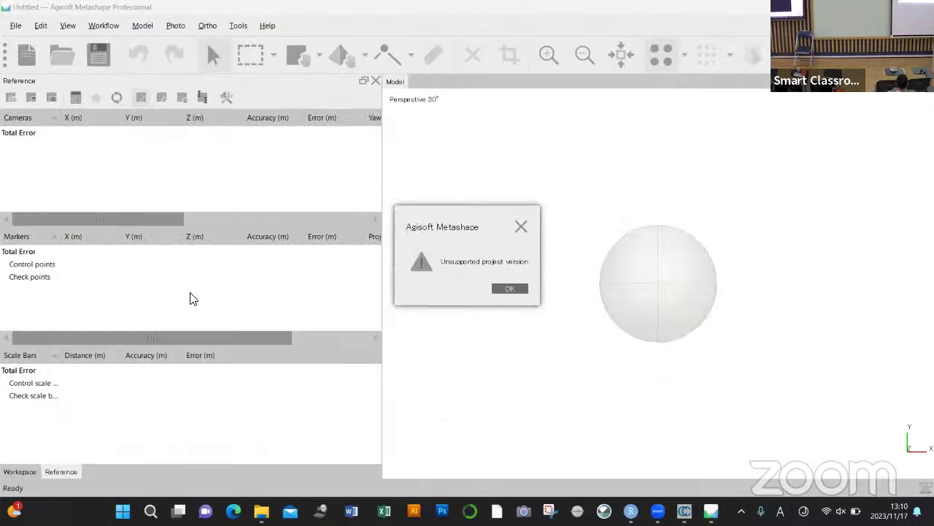
{"action": "left_click", "coordinate": [521, 226]}
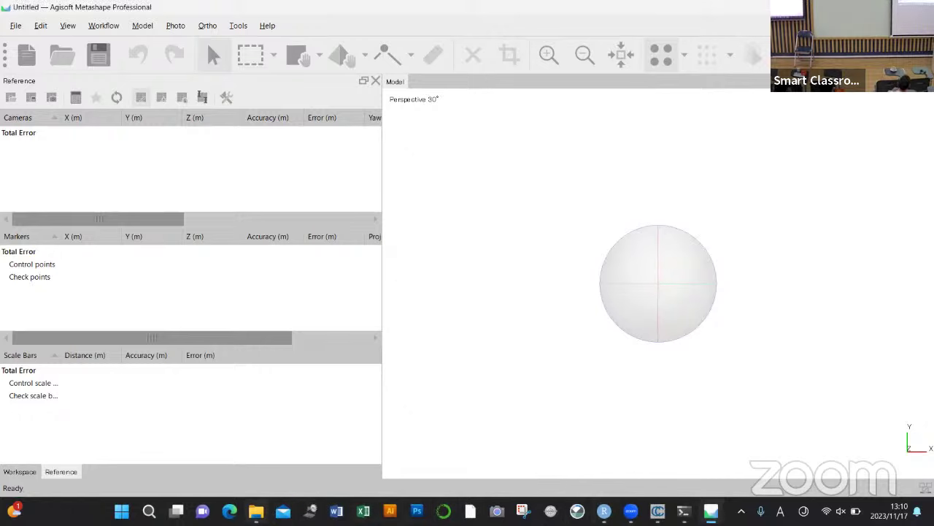
Step: Switch to File Explorer, try to open the down1-after PhotoScan project, and close the empty Metashape window
{"action": "mouse_move", "coordinate": [255, 510]}
{"action": "left_click", "coordinate": [252, 475]}
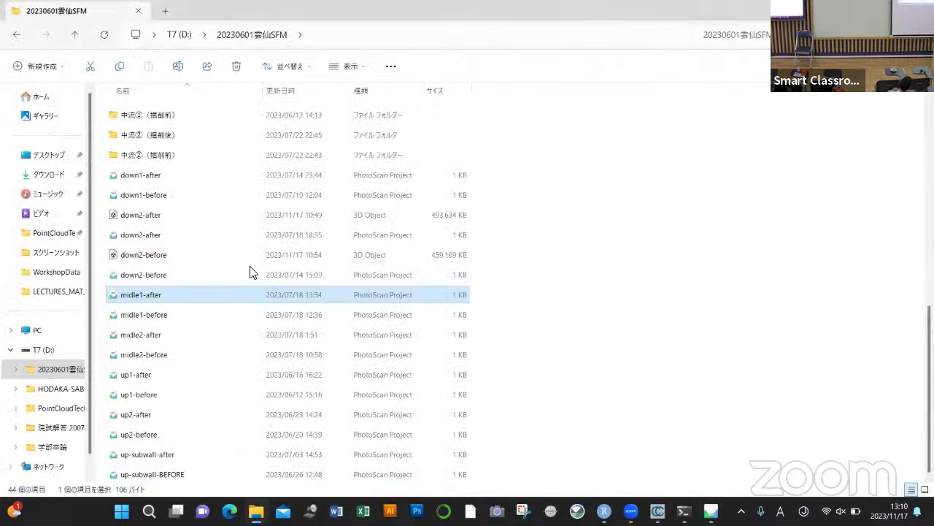
{"action": "double_click", "coordinate": [210, 183]}
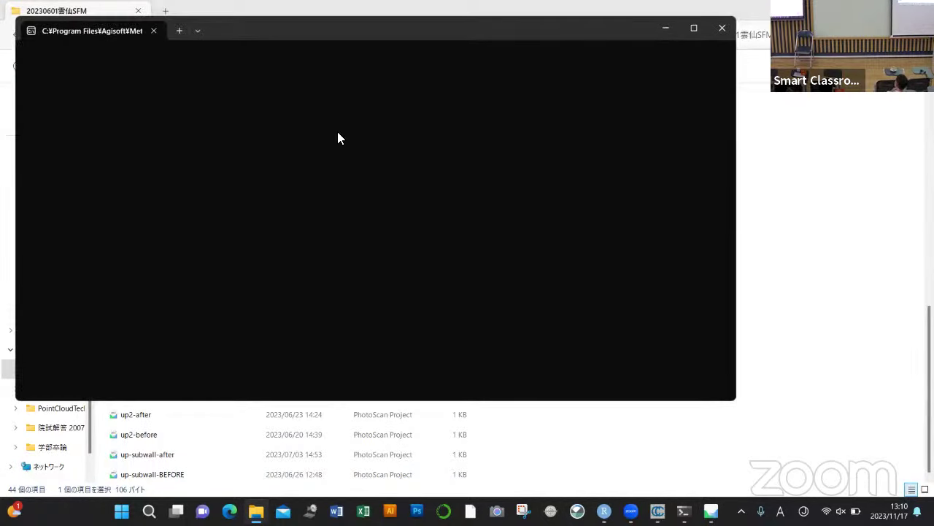
{"action": "left_click", "coordinate": [720, 27]}
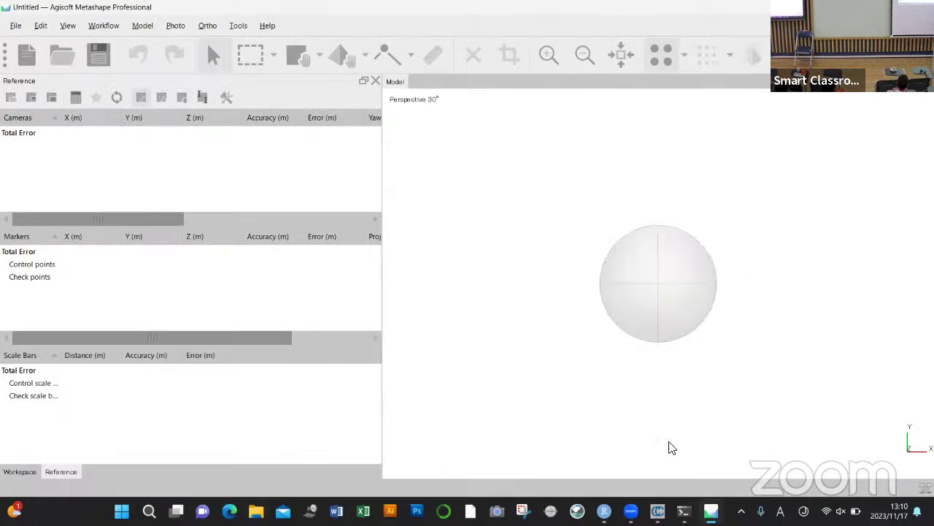
{"action": "mouse_move", "coordinate": [710, 511]}
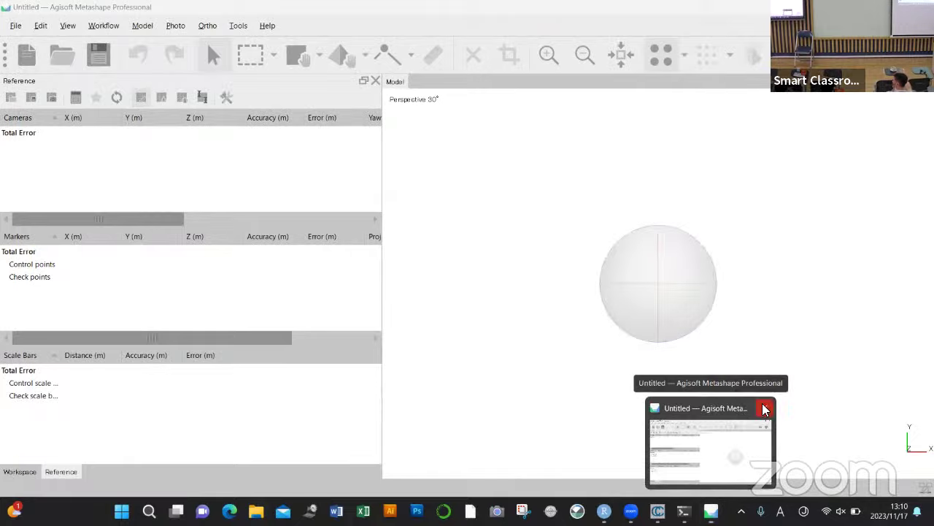
{"action": "left_click", "coordinate": [767, 409]}
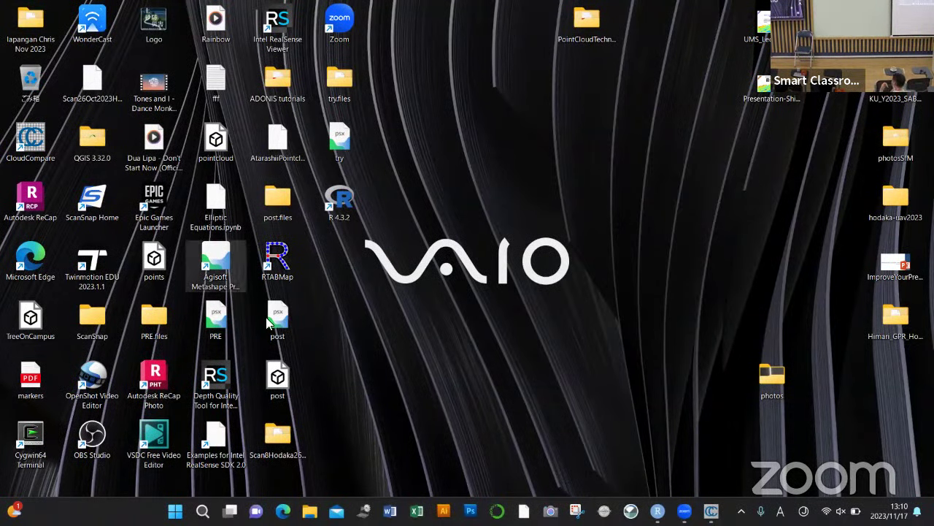
Step: Reopen File Explorer at the 20230601雲仙SFM folder on T7 (D:) and bring the down2 files into view
{"action": "left_click", "coordinate": [310, 511]}
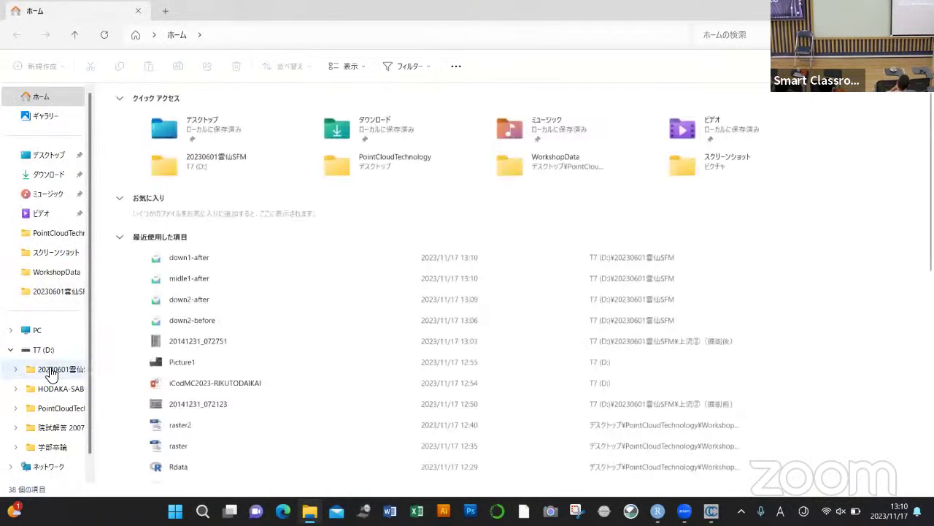
{"action": "left_click", "coordinate": [52, 369]}
{"action": "scroll", "coordinate": [164, 340], "scroll_direction": "down", "scroll_amount": 5}
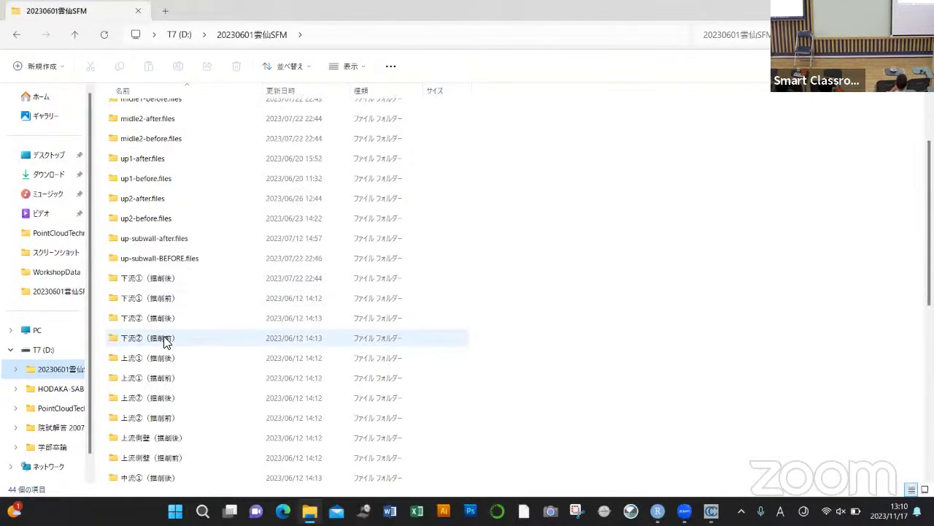
{"action": "scroll", "coordinate": [165, 341], "scroll_direction": "down", "scroll_amount": 1}
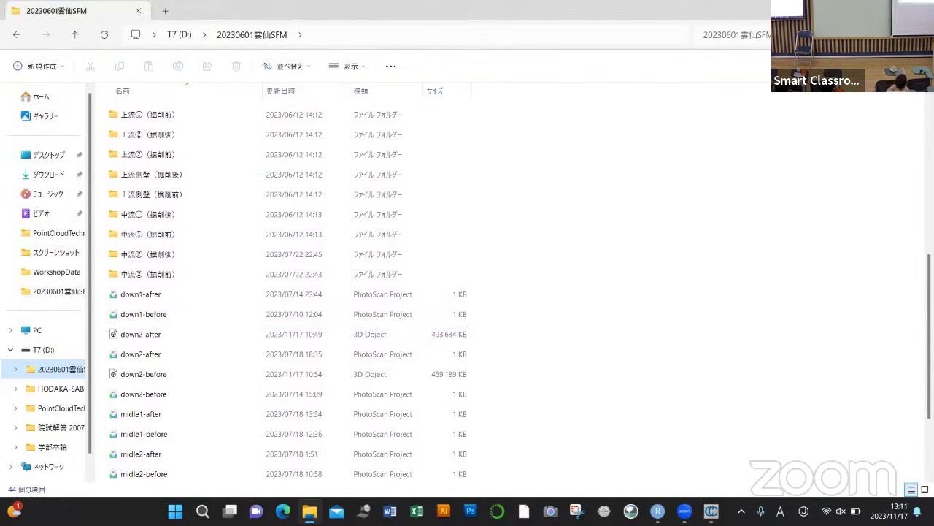
Step: Launch CloudCompare from the desktop and arrange its reduced window beside the File Explorer window showing 20230601雲仙SFM
{"action": "key", "text": "super+d"}
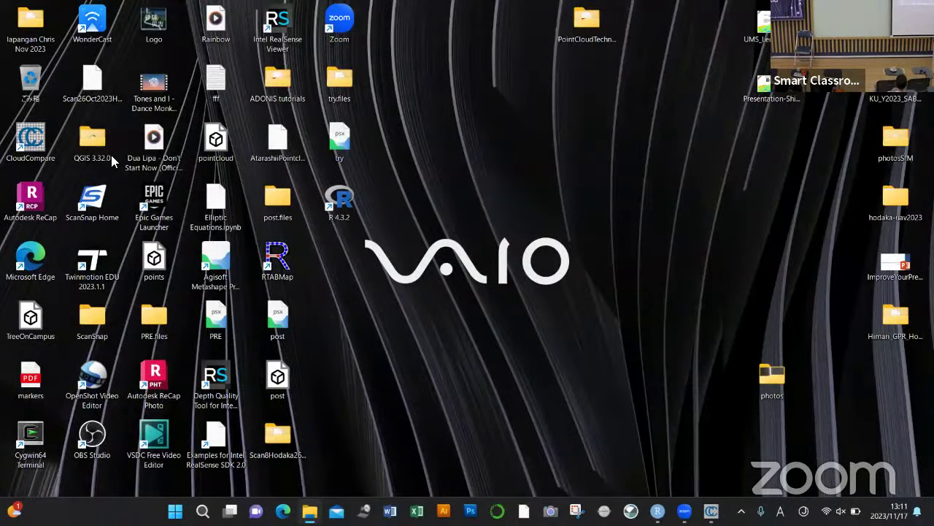
{"action": "double_click", "coordinate": [45, 143]}
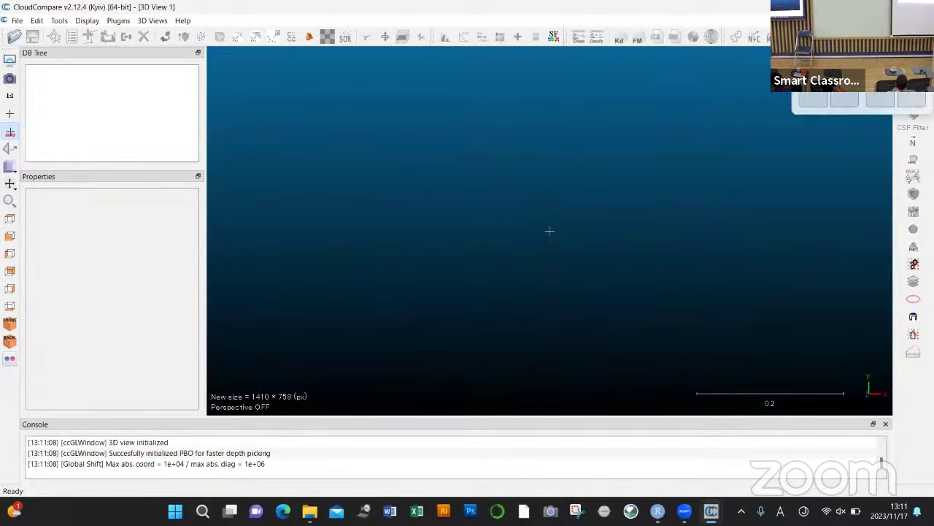
{"action": "key", "text": "super+Down"}
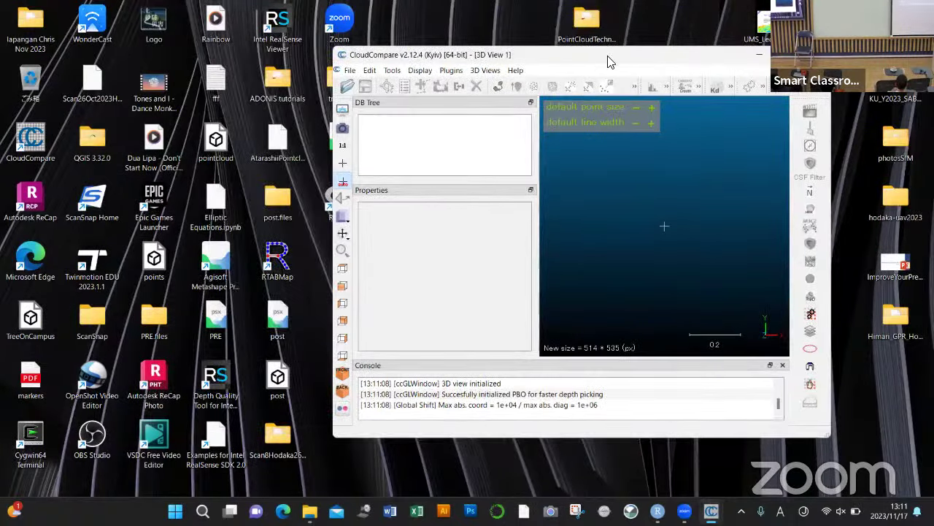
{"action": "left_click_drag", "start_coordinate": [609, 62], "coordinate": [652, 67]}
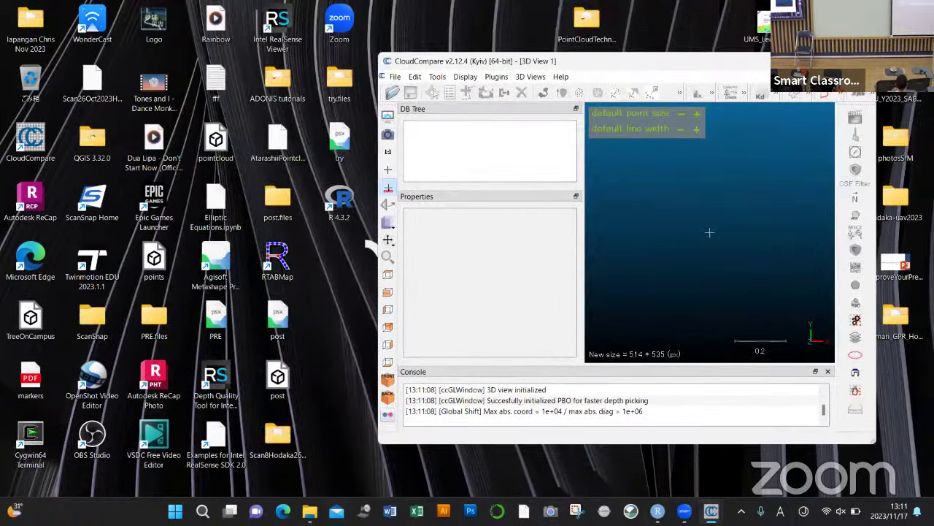
{"action": "left_click", "coordinate": [310, 511]}
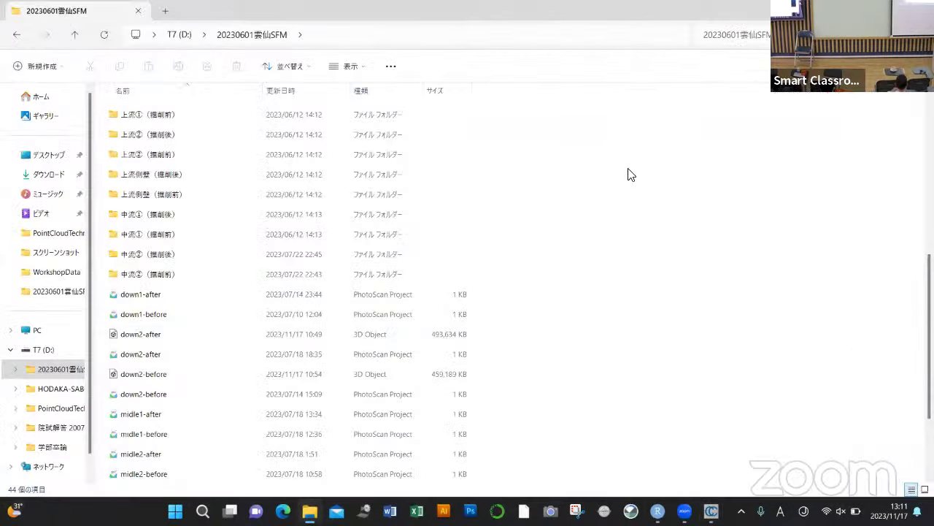
{"action": "left_click_drag", "start_coordinate": [636, 10], "coordinate": [428, 34]}
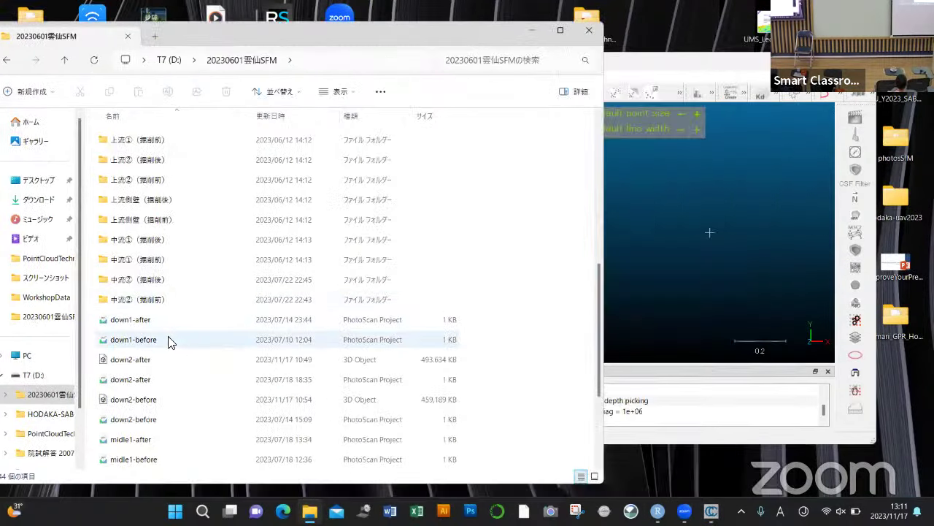
Step: Load the down2-after and down2-before 3D Object files into CloudCompare, applying the default PLY import settings to all, and maximize its window
{"action": "left_click", "coordinate": [181, 360]}
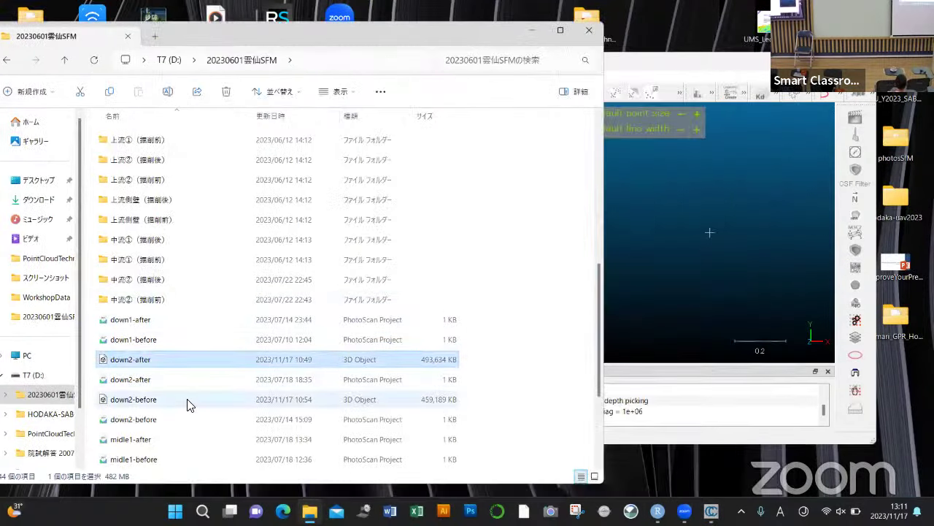
{"action": "left_click", "coordinate": [188, 399], "text": "ctrl"}
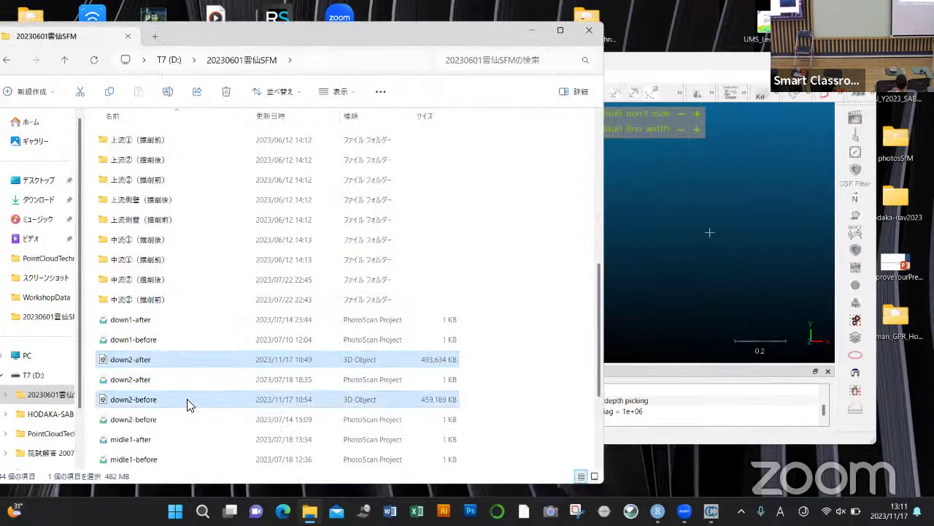
{"action": "left_click_drag", "start_coordinate": [214, 358], "coordinate": [699, 229]}
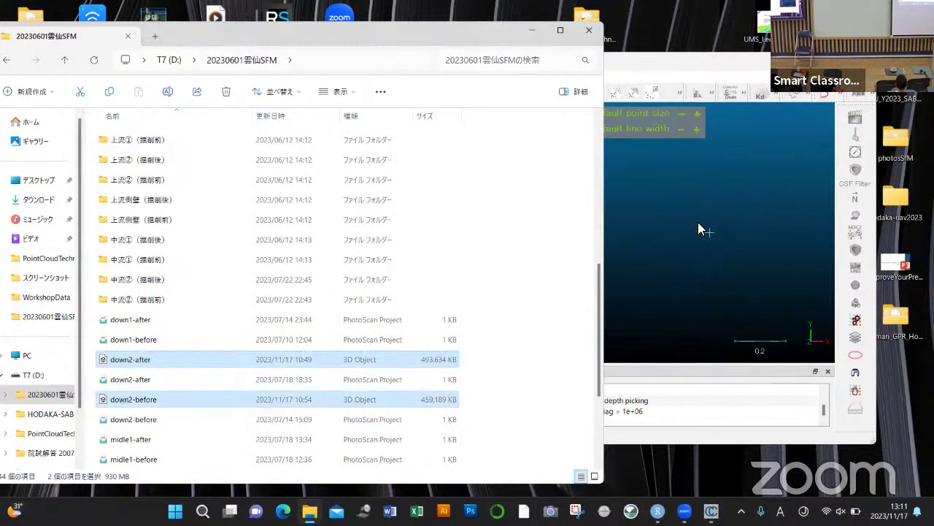
{"action": "left_click", "coordinate": [587, 32]}
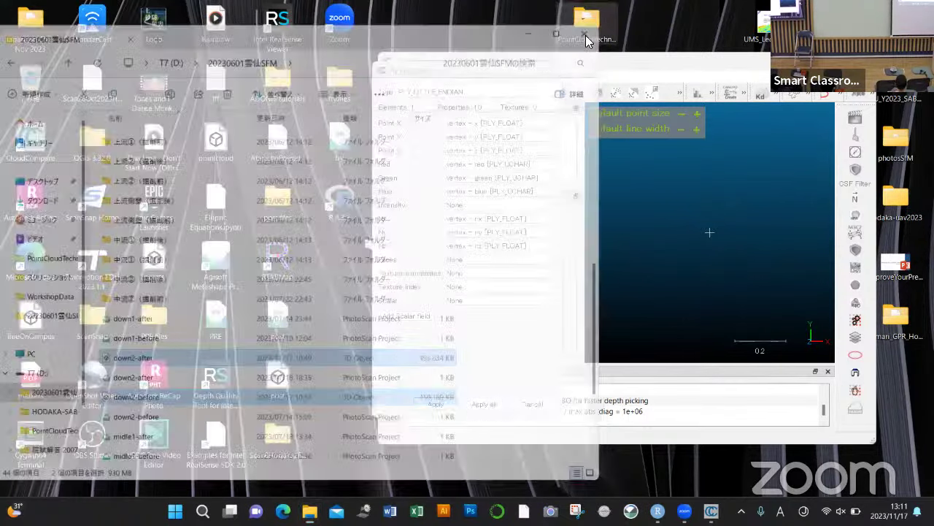
{"action": "left_click", "coordinate": [484, 403]}
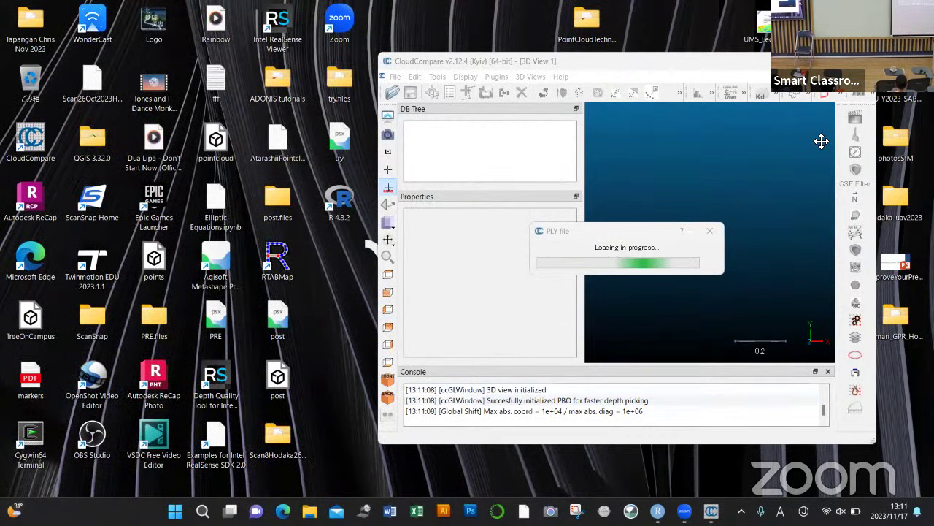
{"action": "key", "text": "super+Up"}
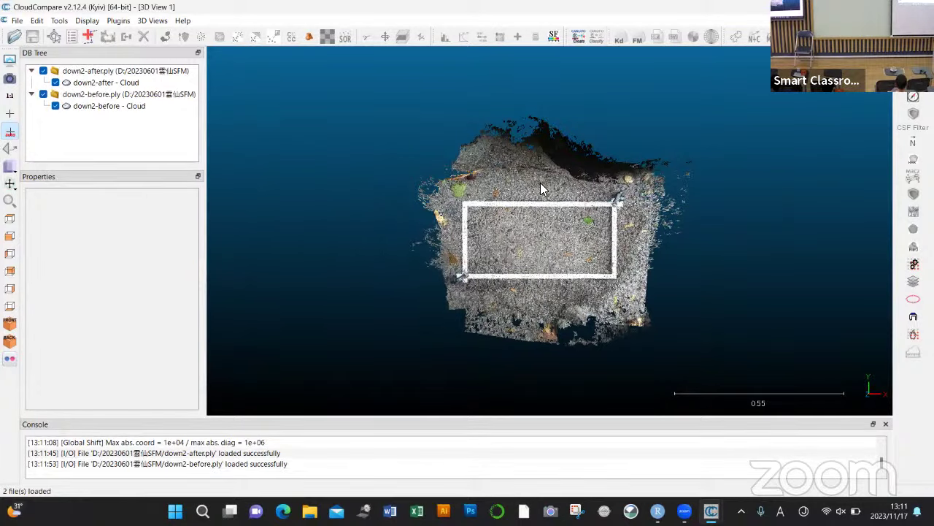
Step: Compare the ground inside the ruler frame by alternately hiding and showing the down2-after and down2-before clouds, ending with only down2-before visible
{"action": "scroll", "coordinate": [541, 189], "scroll_direction": "up", "scroll_amount": 3}
{"action": "scroll", "coordinate": [541, 188], "scroll_direction": "up", "scroll_amount": 2}
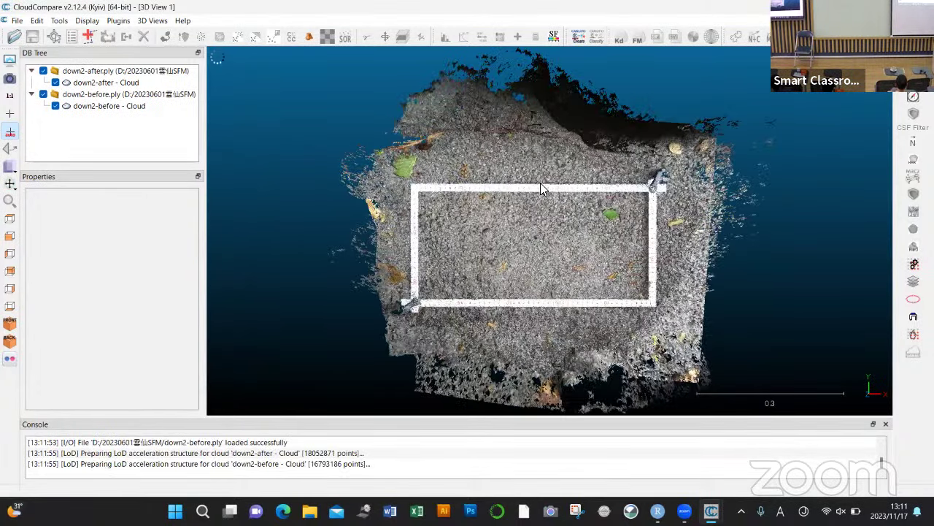
{"action": "scroll", "coordinate": [541, 184], "scroll_direction": "up", "scroll_amount": 3}
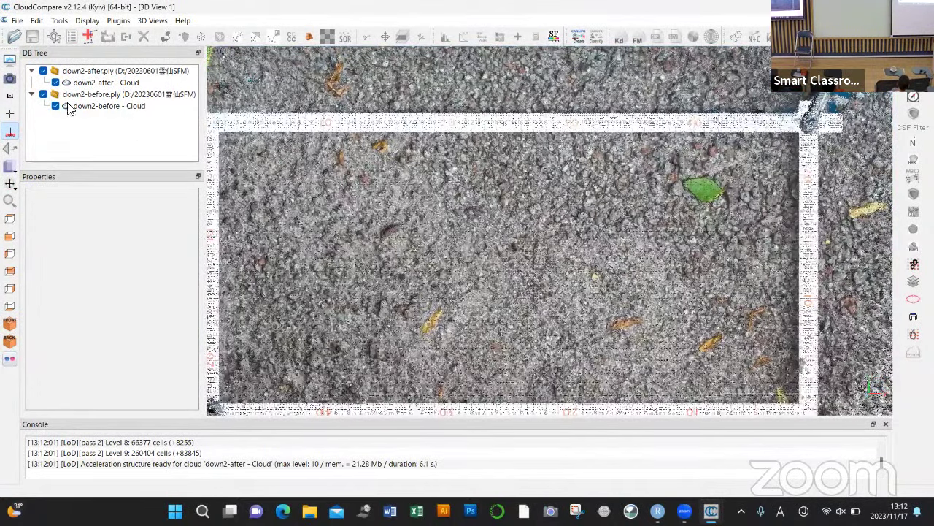
{"action": "left_click", "coordinate": [56, 82]}
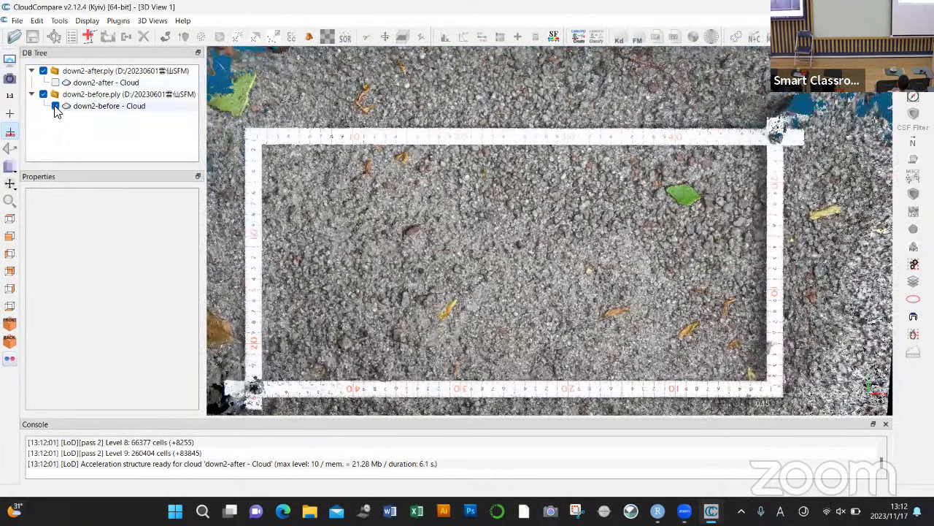
{"action": "left_click", "coordinate": [56, 105]}
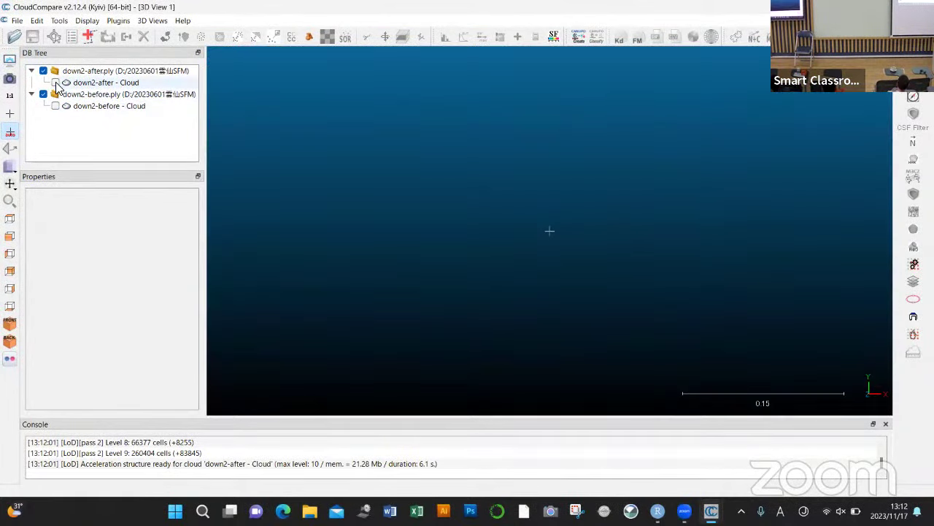
{"action": "left_click", "coordinate": [56, 83]}
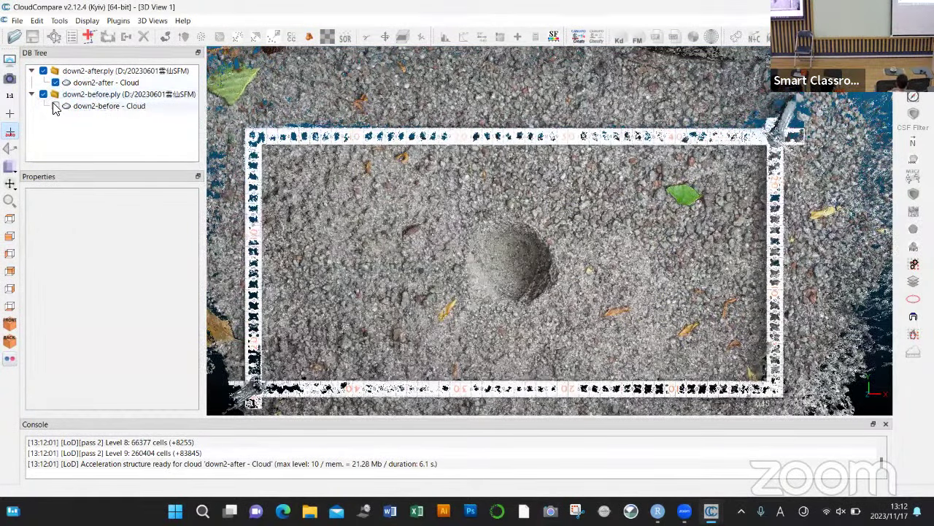
{"action": "left_click", "coordinate": [55, 106]}
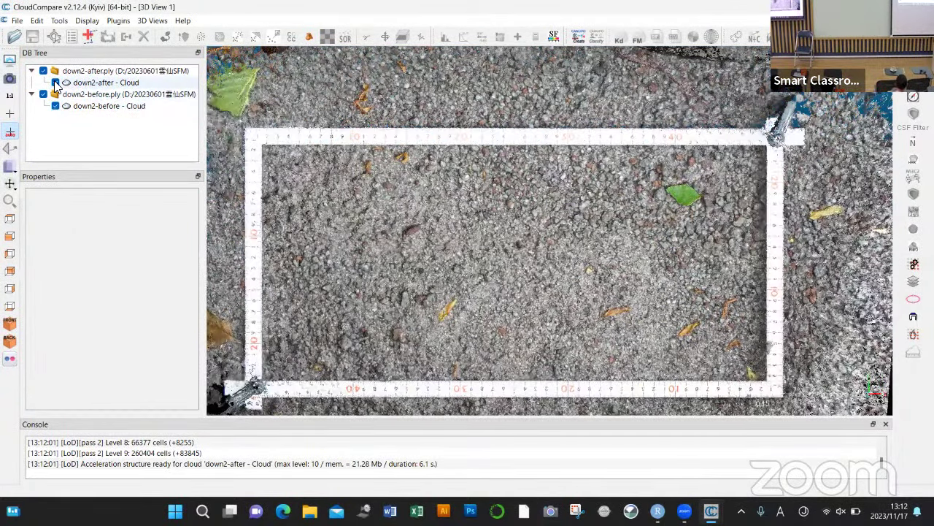
{"action": "left_click", "coordinate": [56, 83]}
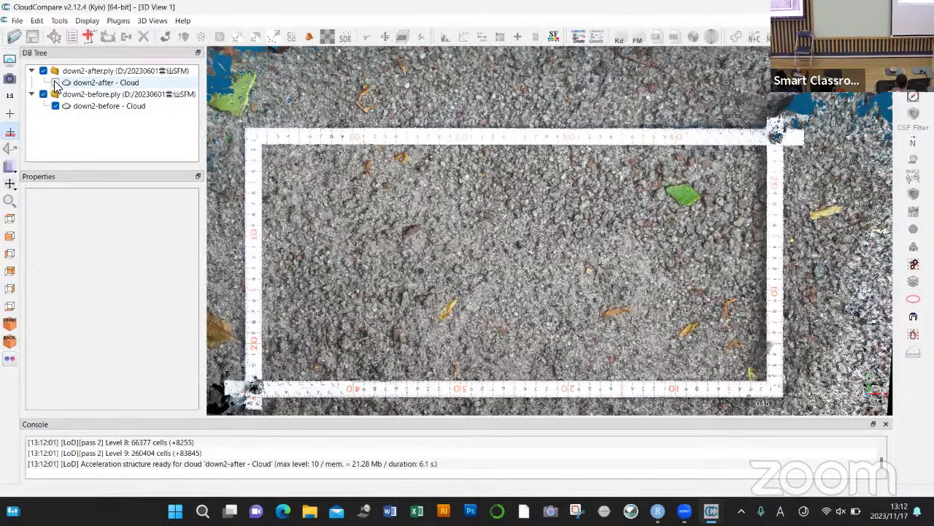
{"action": "left_click", "coordinate": [56, 84]}
{"action": "left_click", "coordinate": [55, 86]}
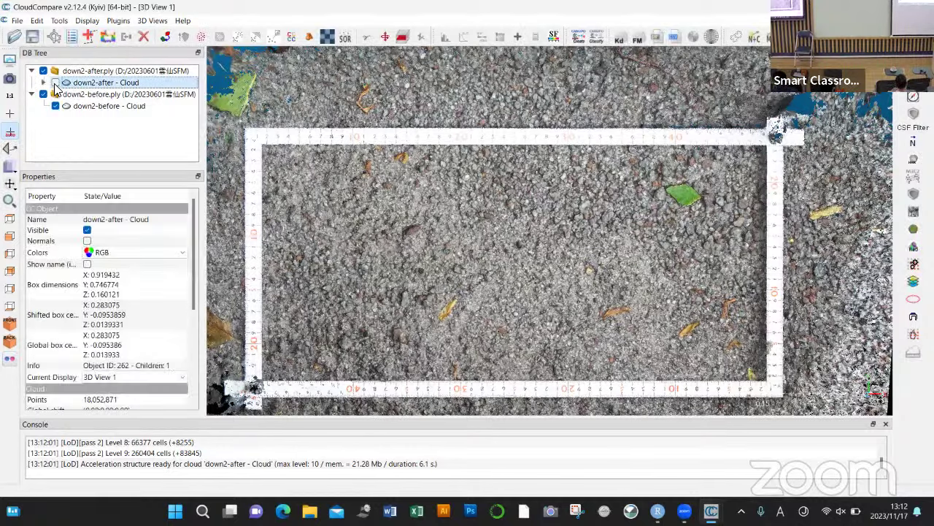
Step: Show the down2-after cloud again and select it together with the down2-before cloud
{"action": "left_click", "coordinate": [55, 83]}
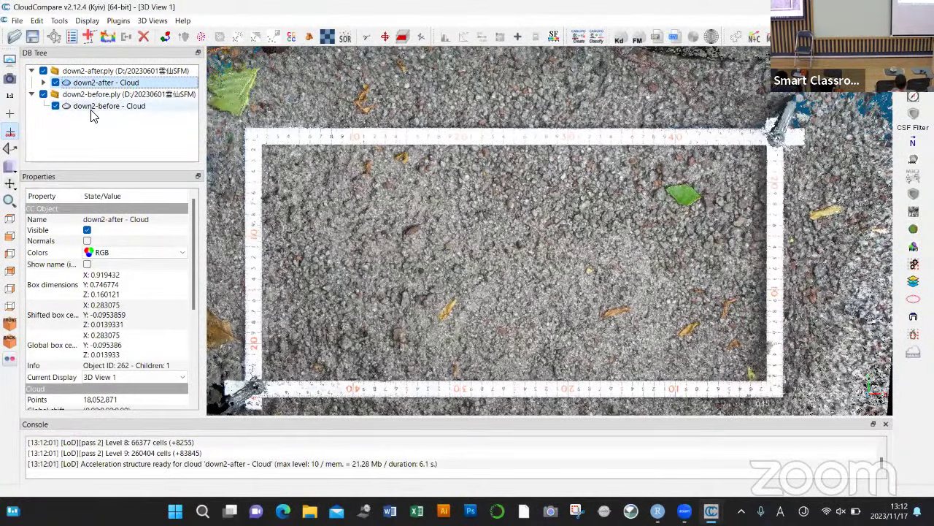
{"action": "left_click", "coordinate": [99, 106], "text": "ctrl"}
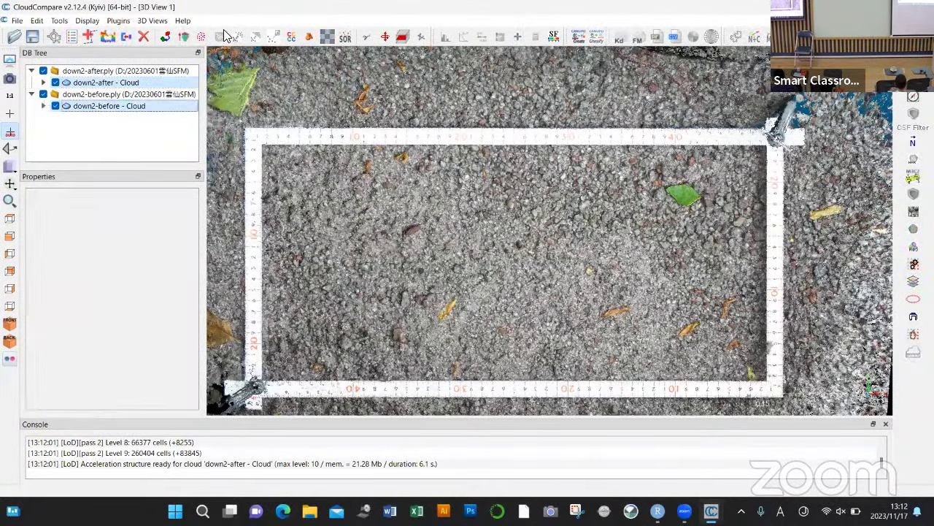
{"action": "left_click", "coordinate": [368, 38]}
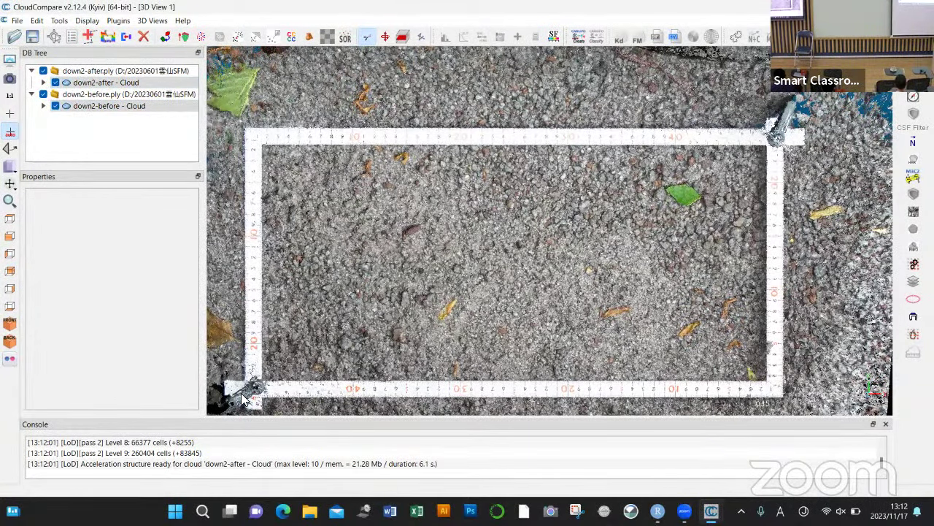
{"action": "key", "text": "t"}
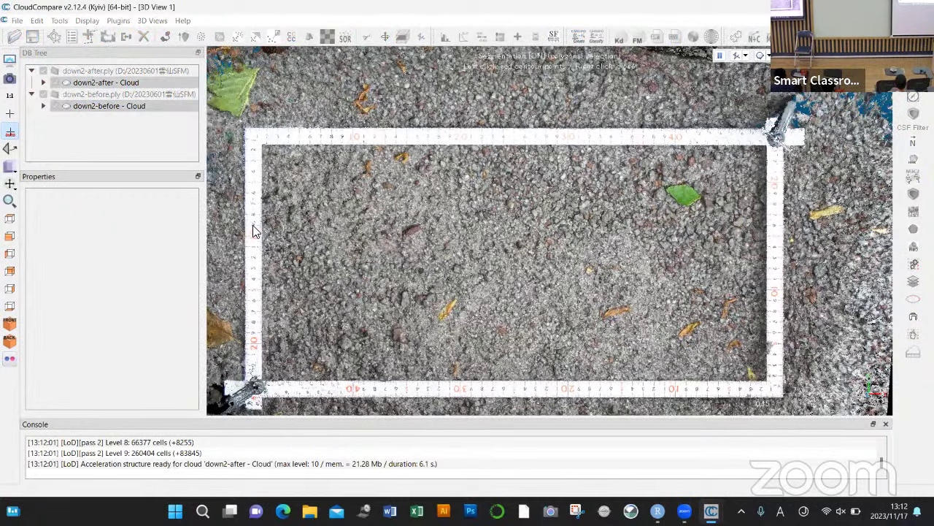
{"action": "left_click", "coordinate": [243, 126]}
{"action": "left_click", "coordinate": [246, 374]}
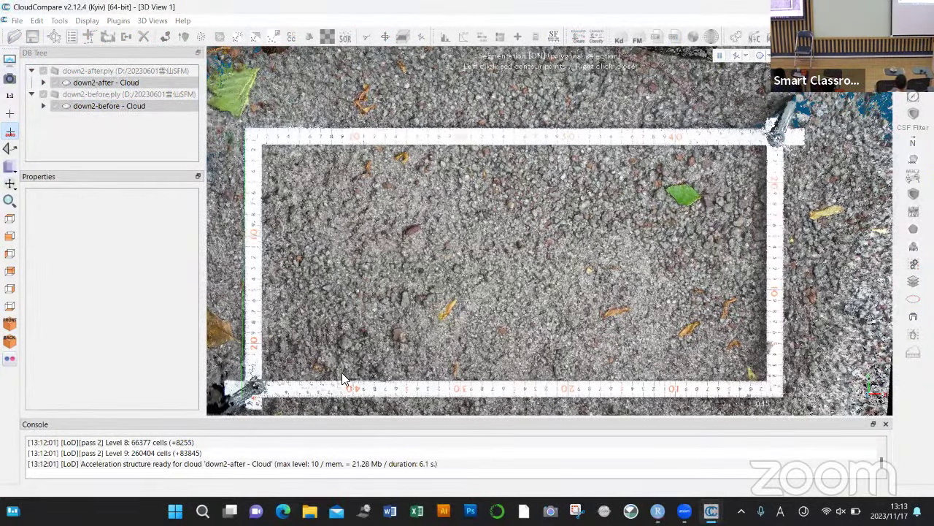
{"action": "left_click", "coordinate": [783, 397]}
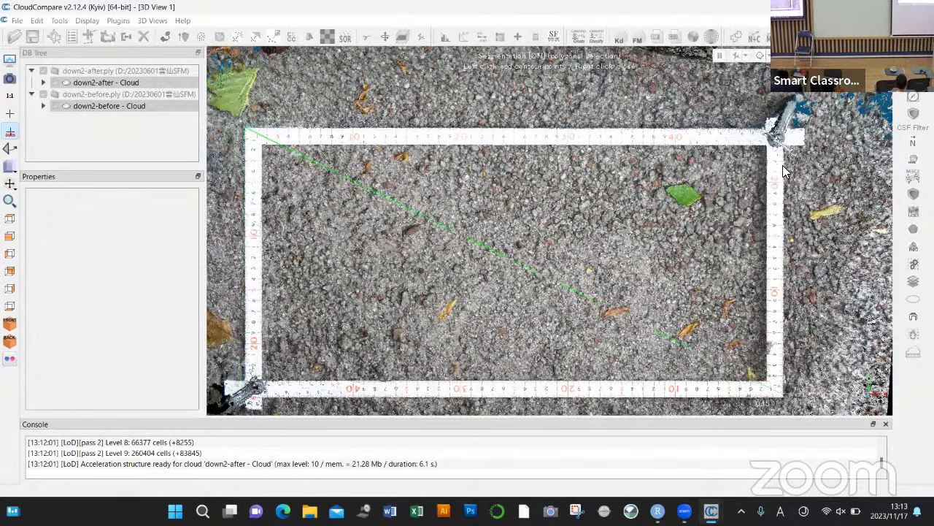
{"action": "left_click", "coordinate": [778, 133]}
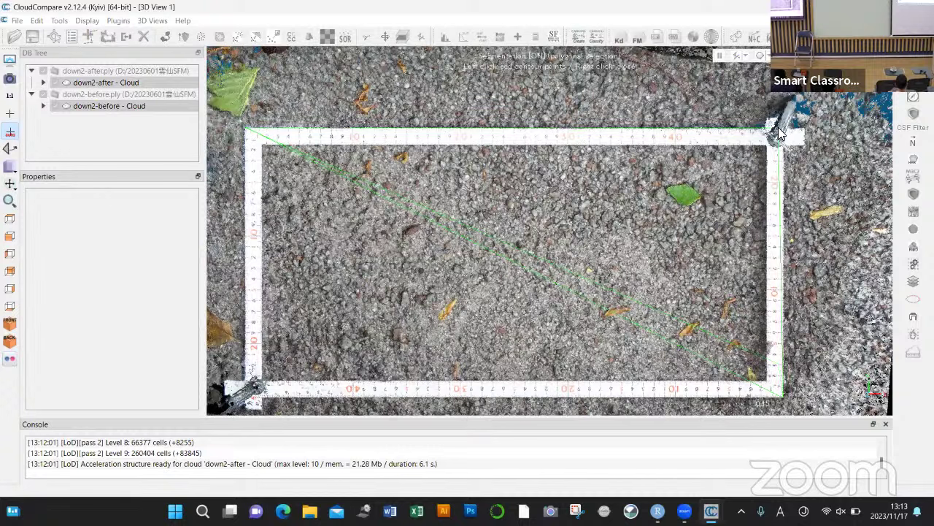
{"action": "left_click", "coordinate": [243, 400]}
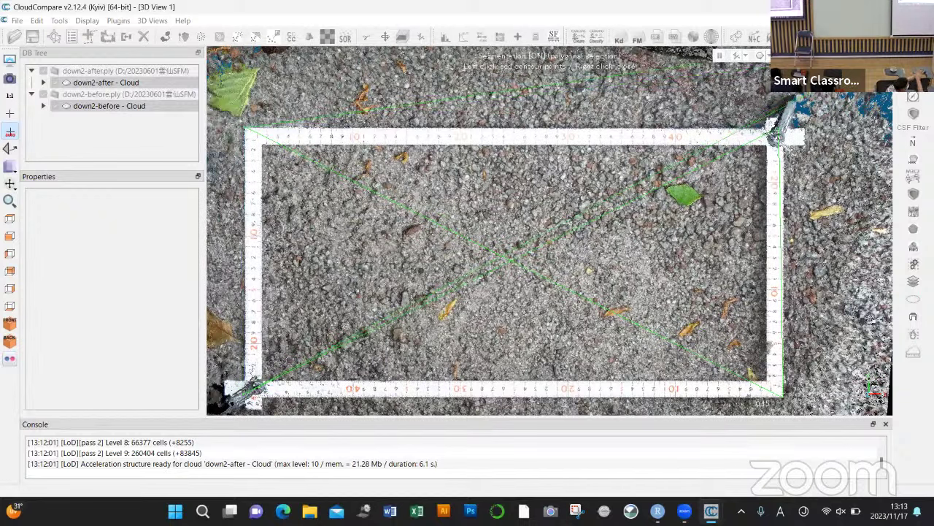
{"action": "left_click", "coordinate": [673, 145]}
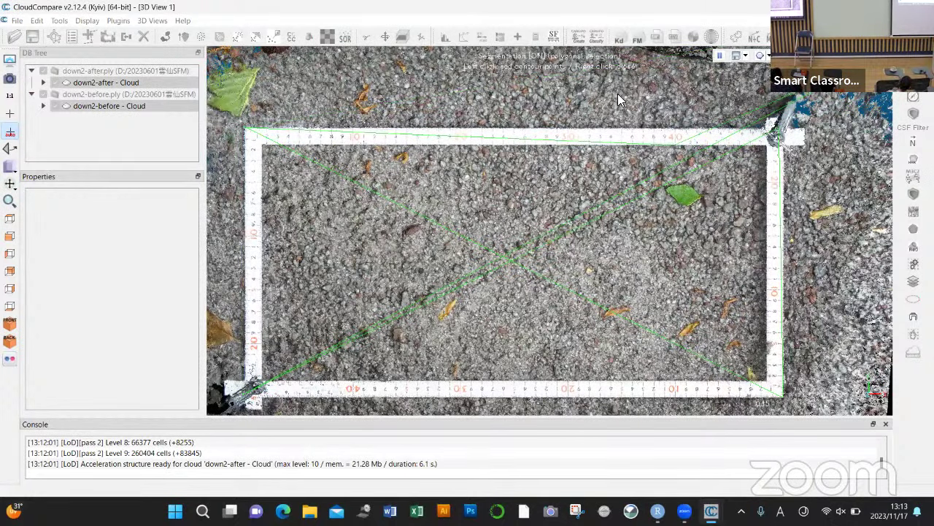
{"action": "key", "text": "Escape"}
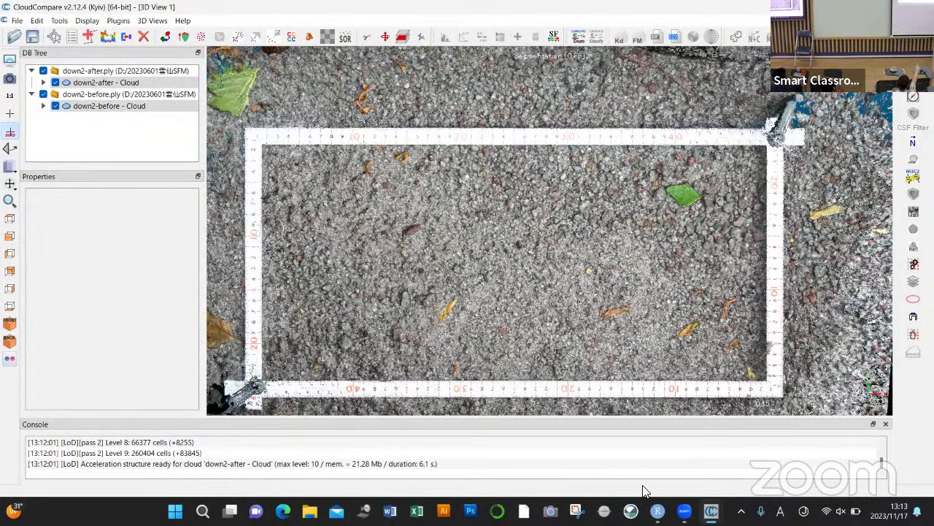
Step: Close RStudio without saving its workspace image, and close the other CloudCompare window showing the coloured cloud
{"action": "mouse_move", "coordinate": [657, 510]}
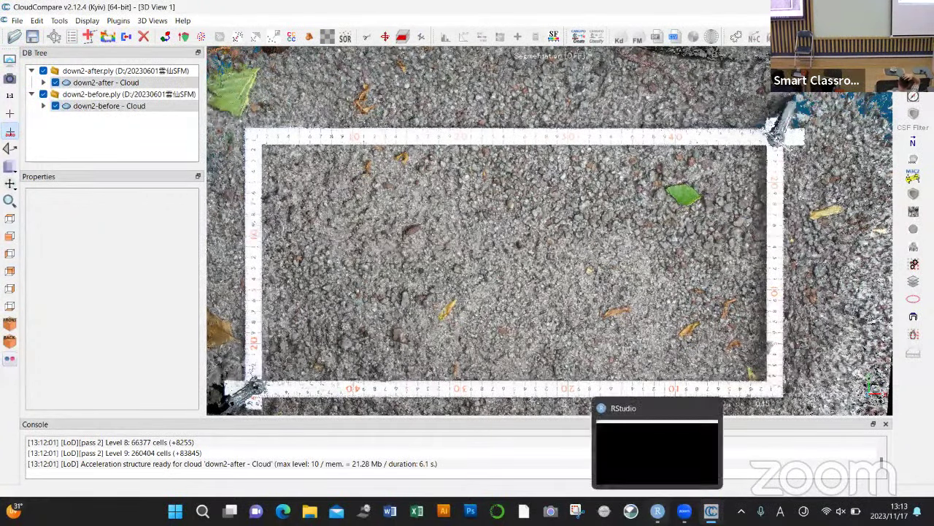
{"action": "left_click", "coordinate": [710, 410]}
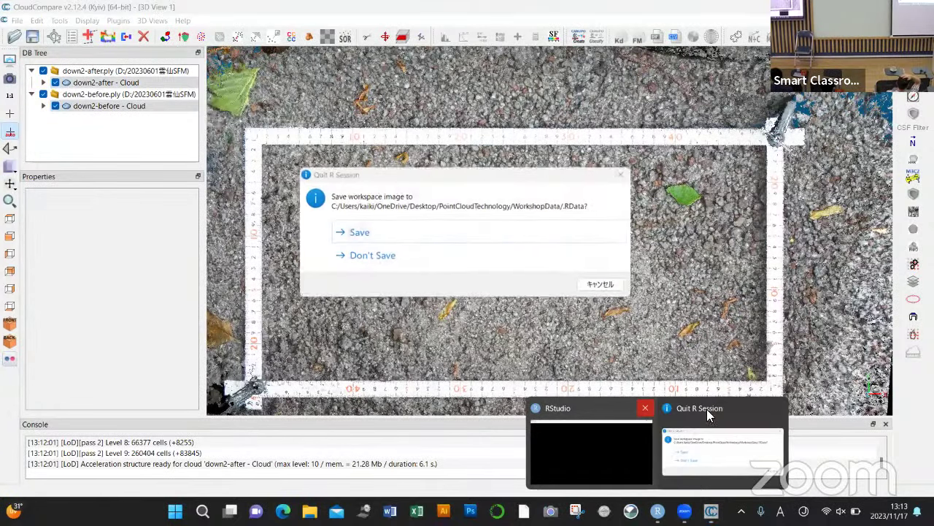
{"action": "left_click", "coordinate": [480, 260]}
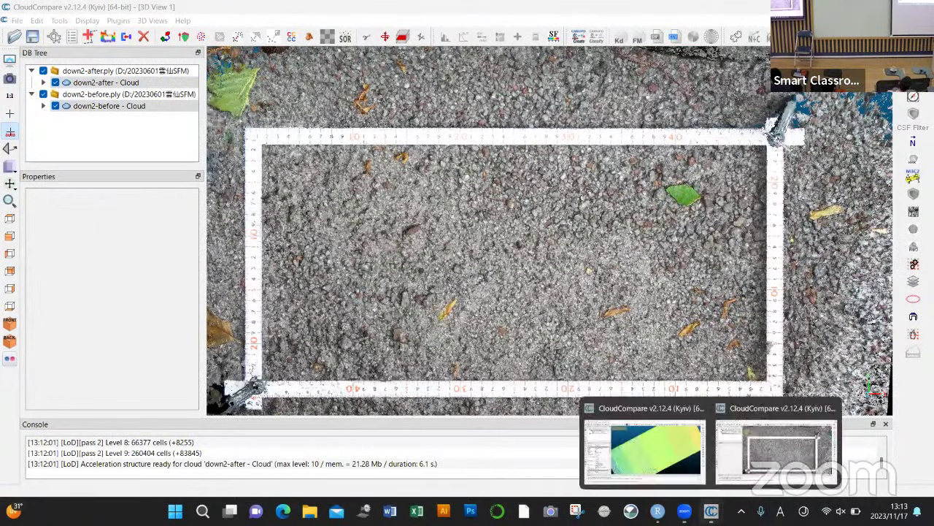
{"action": "mouse_move", "coordinate": [711, 510]}
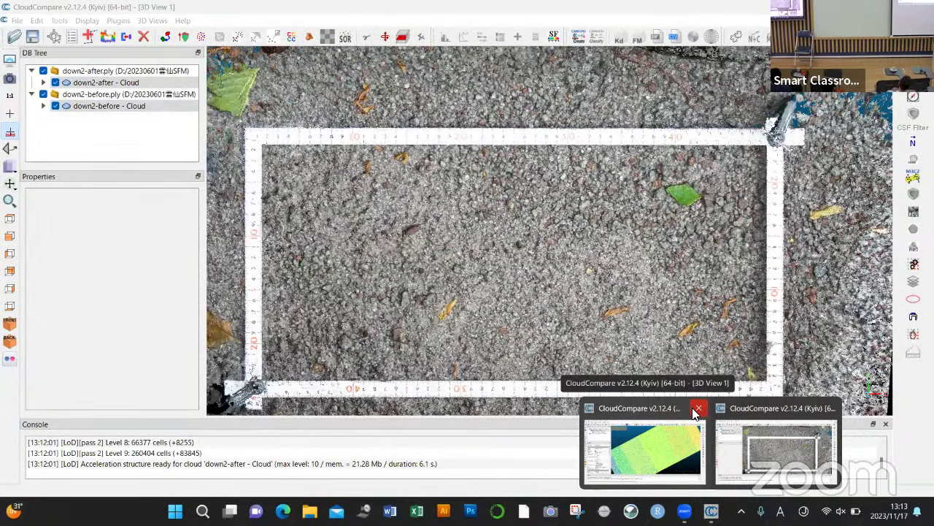
{"action": "left_click", "coordinate": [698, 409]}
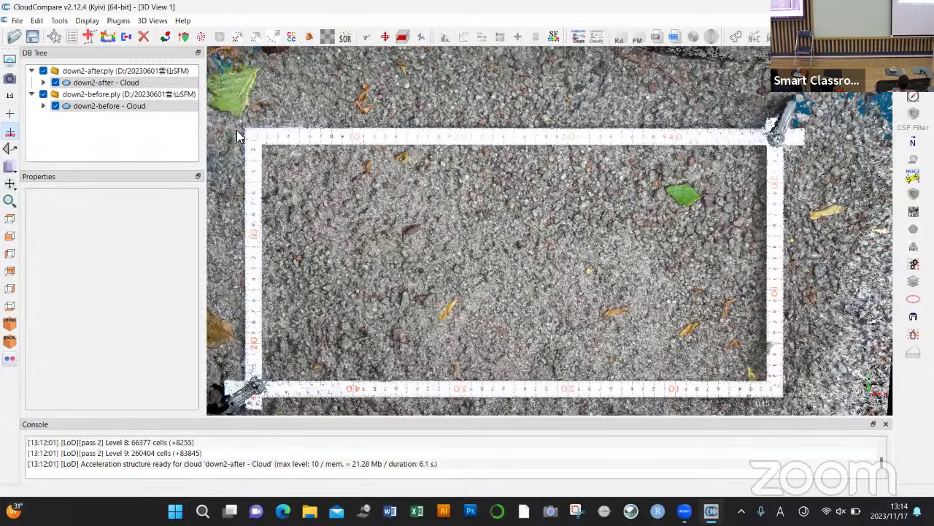
Step: Segment both selected clouds with a four-corner polygon along the outer edge of the ruler frame, keeping only the points inside
{"action": "scroll", "coordinate": [228, 128], "scroll_direction": "up", "scroll_amount": 1}
{"action": "key", "text": "t"}
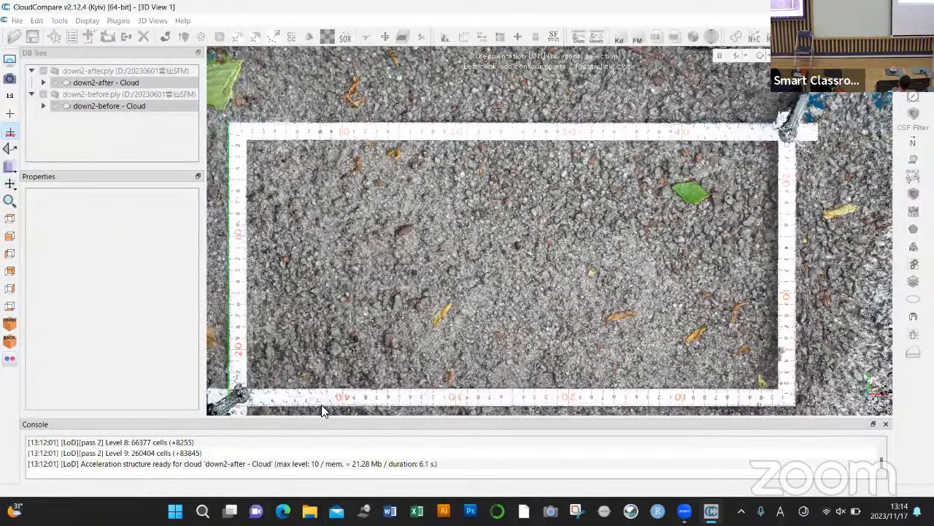
{"action": "left_click", "coordinate": [801, 409]}
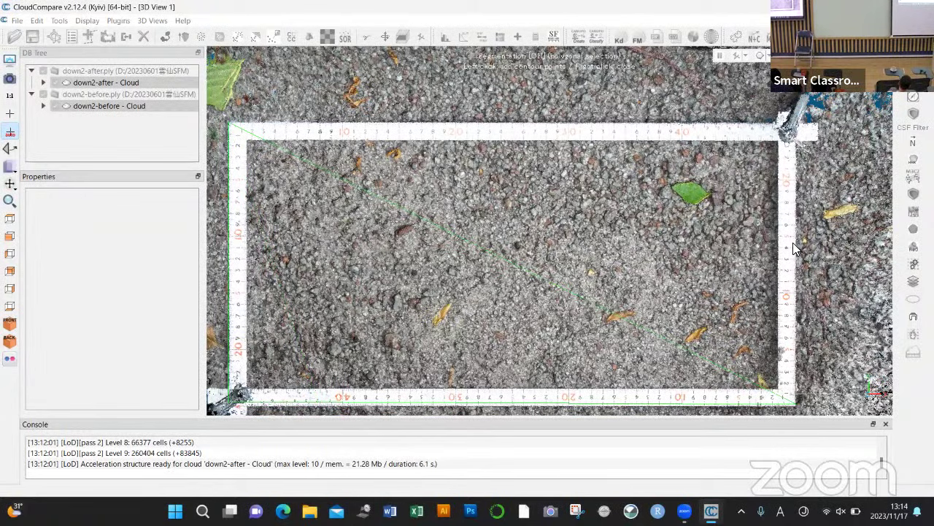
{"action": "left_click", "coordinate": [793, 131]}
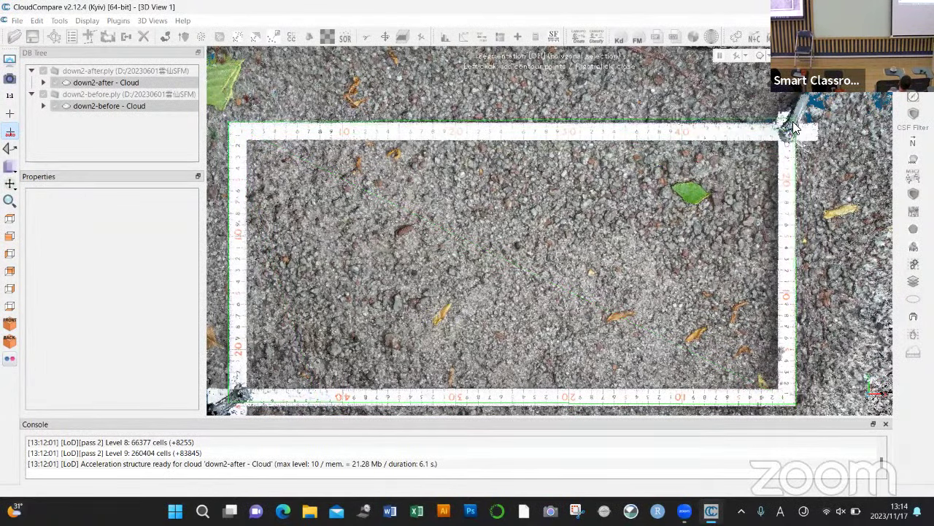
{"action": "right_click", "coordinate": [795, 128]}
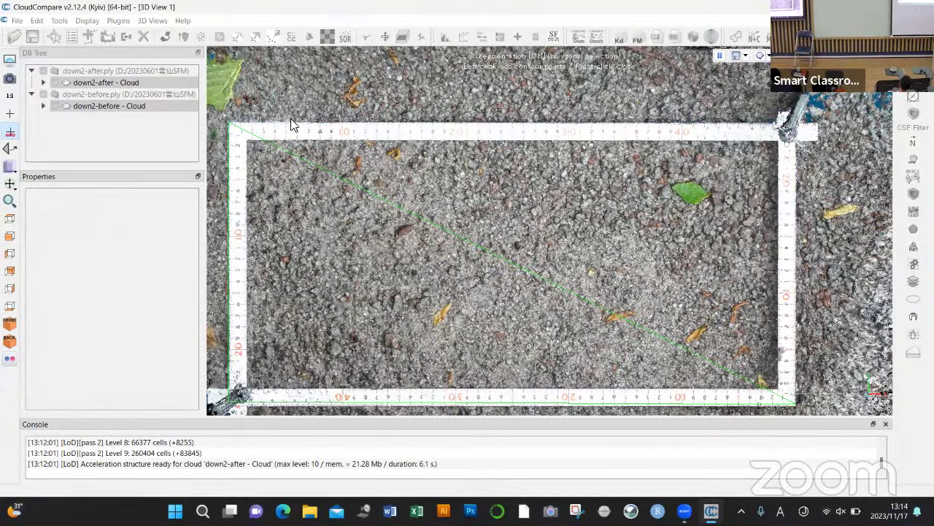
{"action": "left_click", "coordinate": [234, 126]}
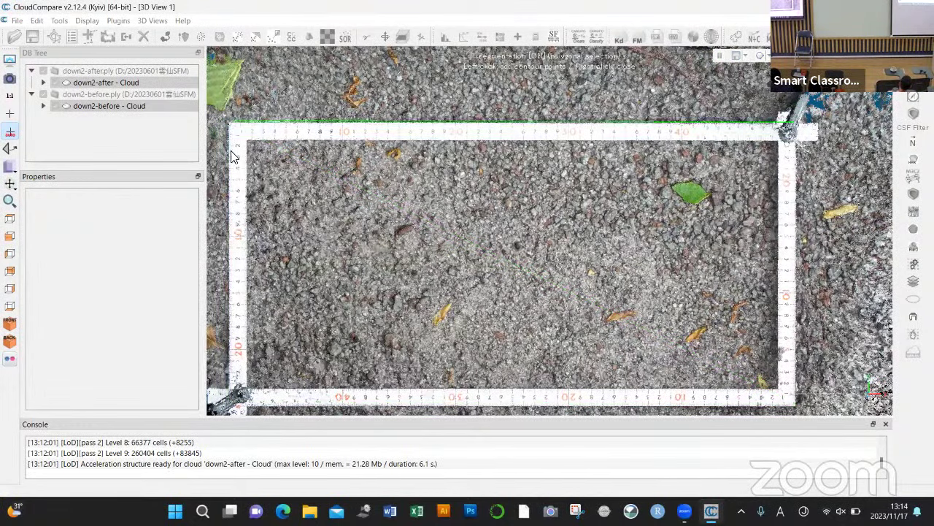
{"action": "left_click", "coordinate": [238, 398]}
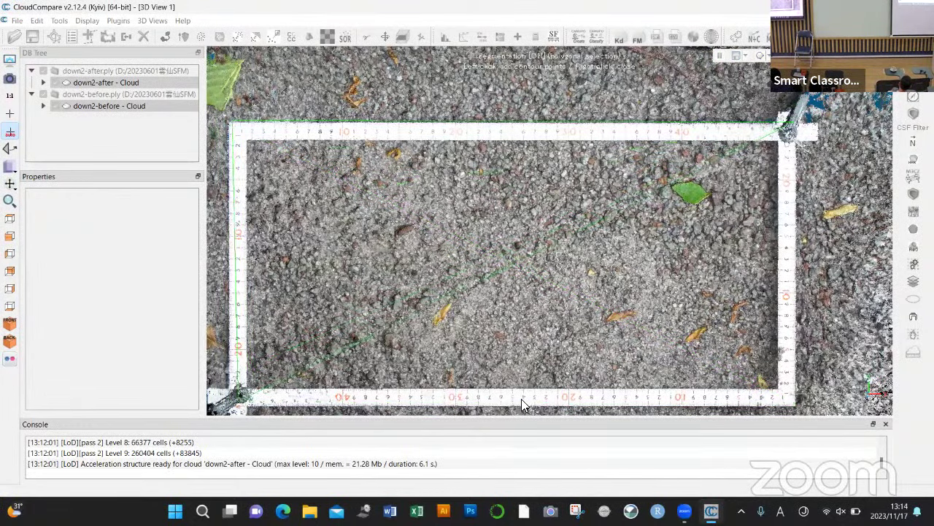
{"action": "left_click", "coordinate": [794, 407]}
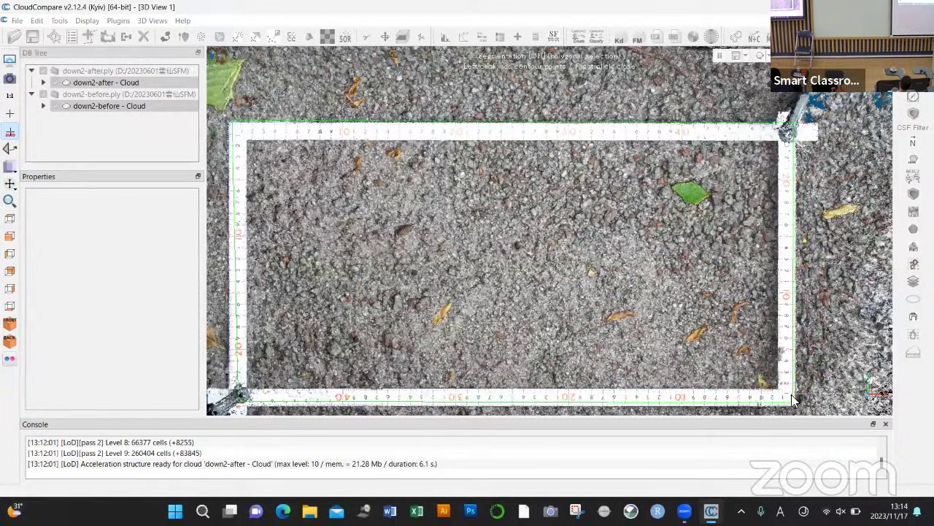
{"action": "right_click", "coordinate": [794, 406]}
{"action": "key", "text": "i"}
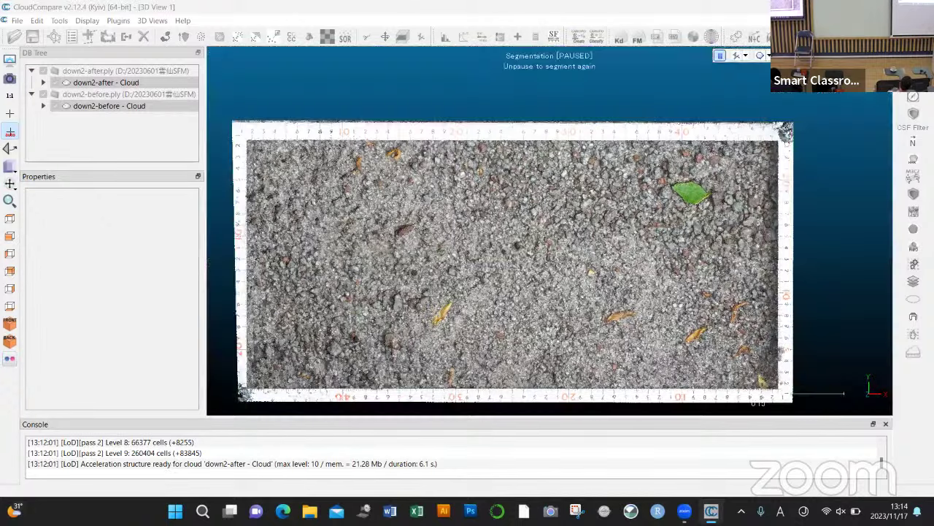
Step: Hide the remaining parts of both clouds and inspect the segmented down2-after and down2-before clouds from the side and above
{"action": "left_click", "coordinate": [54, 117]}
{"action": "left_click", "coordinate": [56, 83]}
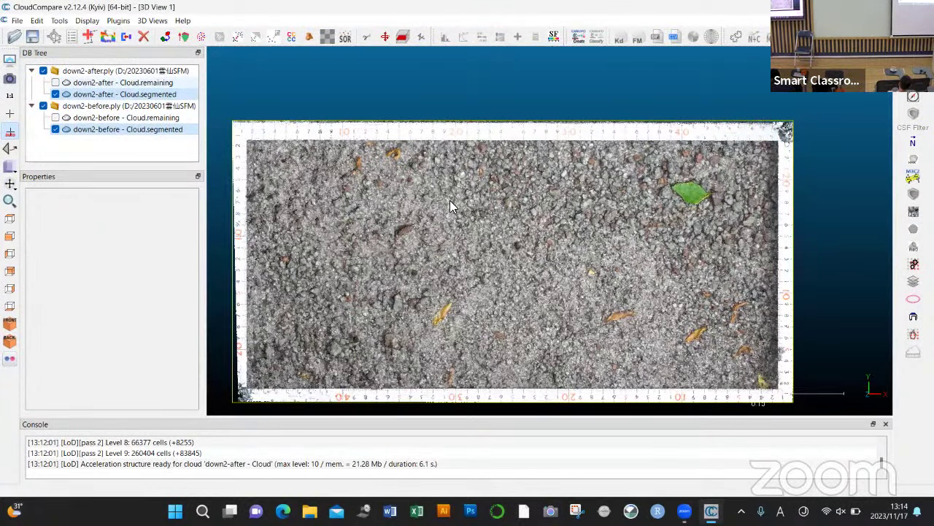
{"action": "left_click_drag", "start_coordinate": [535, 262], "coordinate": [584, 183]}
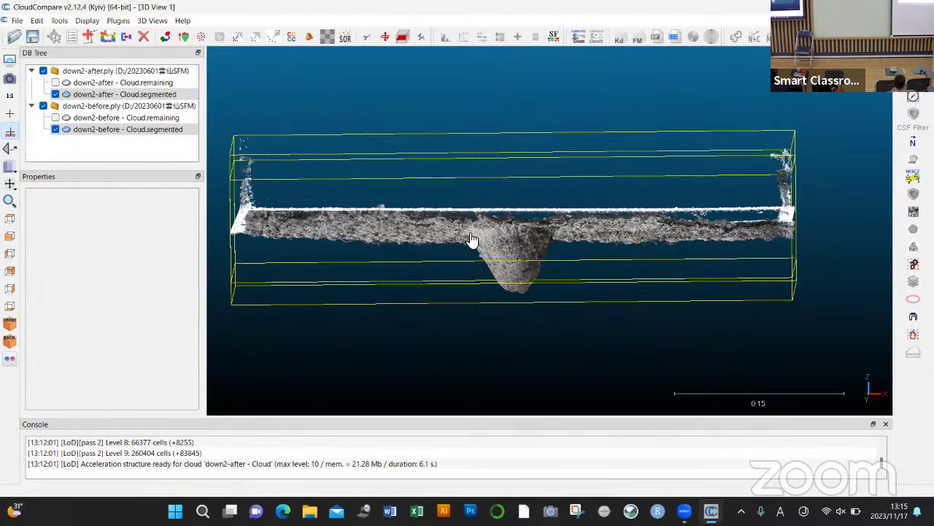
{"action": "mouse_move", "coordinate": [478, 246]}
{"action": "left_mouse_down"}
{"action": "mouse_move", "coordinate": [478, 299]}
{"action": "mouse_move", "coordinate": [501, 402]}
{"action": "mouse_move", "coordinate": [549, 263]}
{"action": "mouse_move", "coordinate": [587, 304]}
{"action": "mouse_move", "coordinate": [485, 252]}
{"action": "left_mouse_up"}
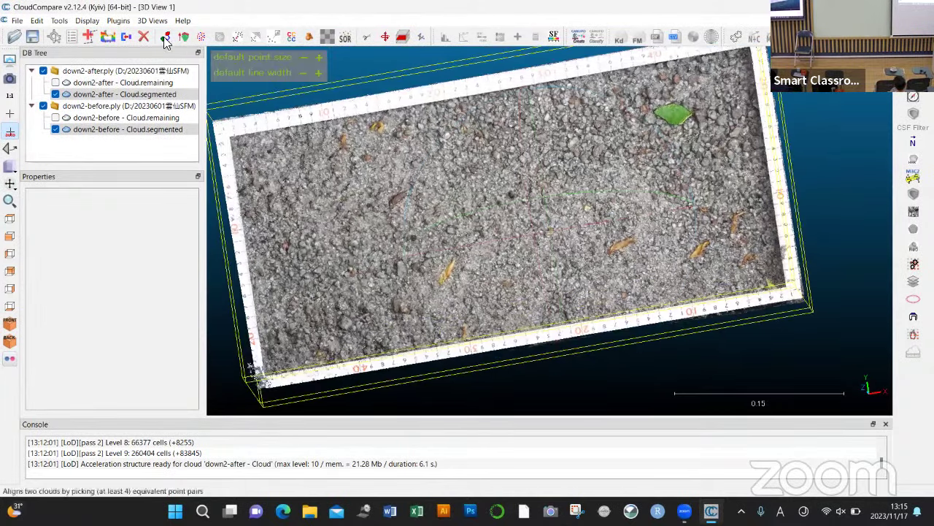
Step: Compute the 2.5D volume between the two segmented clouds with a grid step of 0.001, and copy the results to the clipboard
{"action": "left_click", "coordinate": [62, 22]}
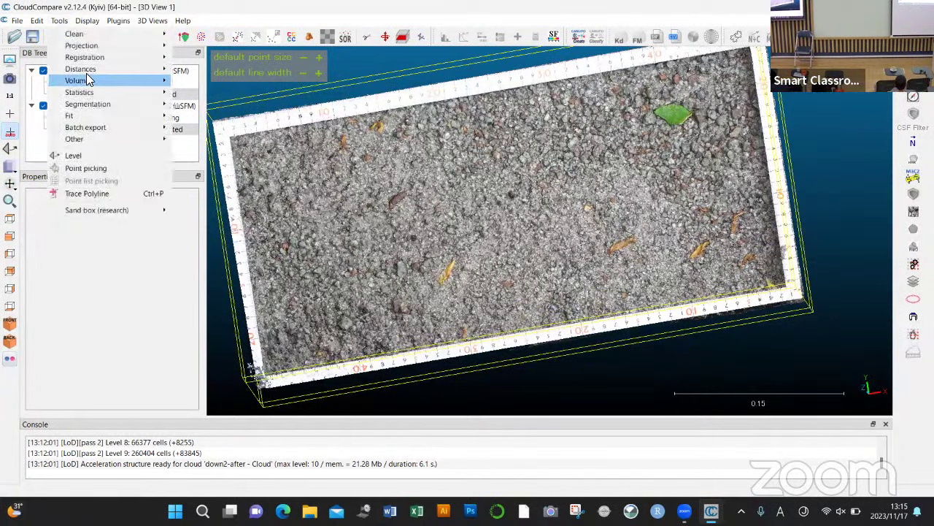
{"action": "mouse_move", "coordinate": [100, 86]}
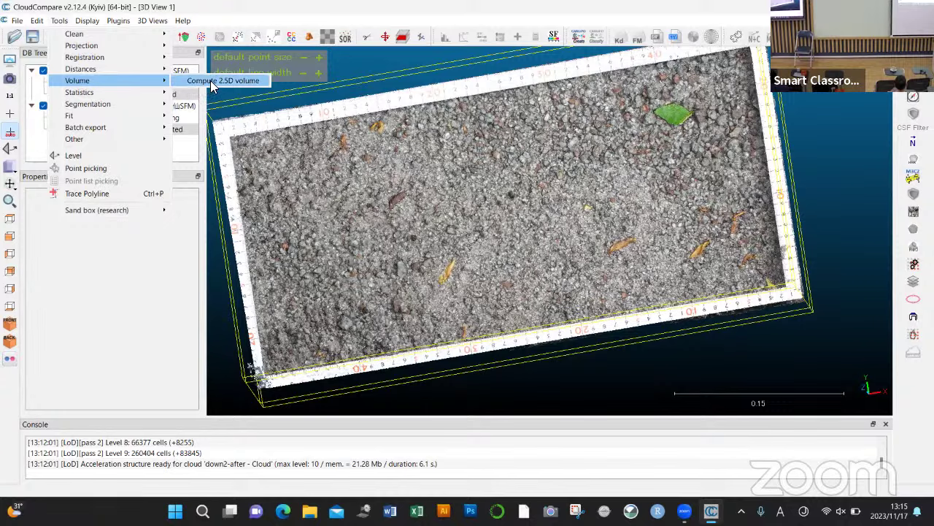
{"action": "left_click", "coordinate": [219, 81]}
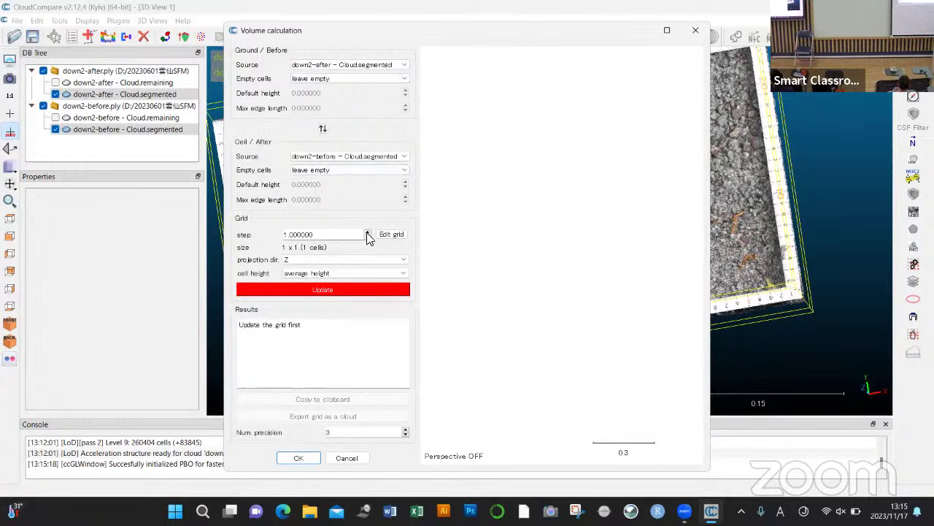
{"action": "left_click", "coordinate": [343, 232]}
{"action": "type", "text": "0.001"}
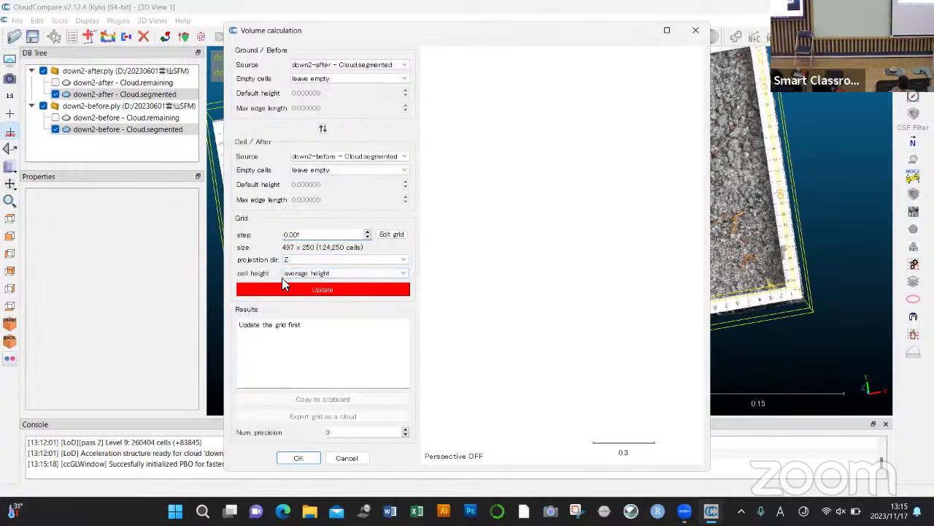
{"action": "left_click", "coordinate": [340, 292]}
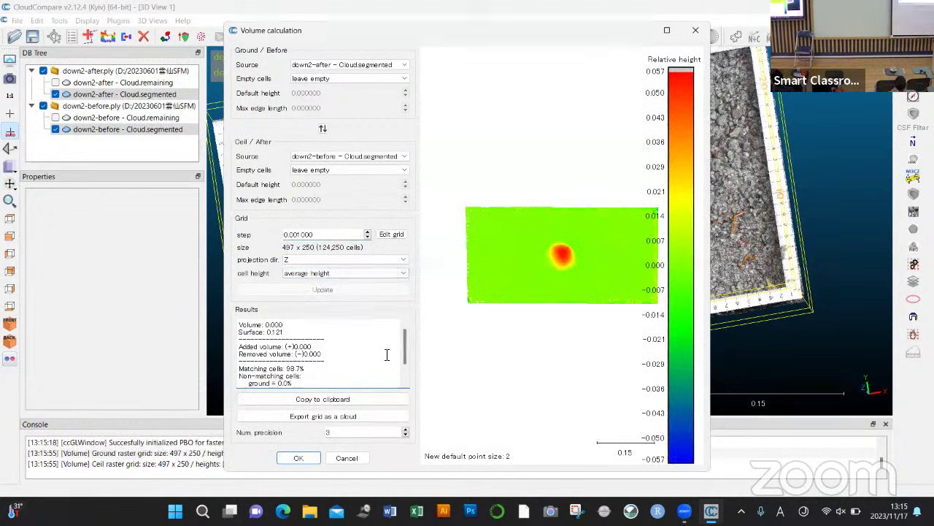
{"action": "left_click", "coordinate": [387, 398]}
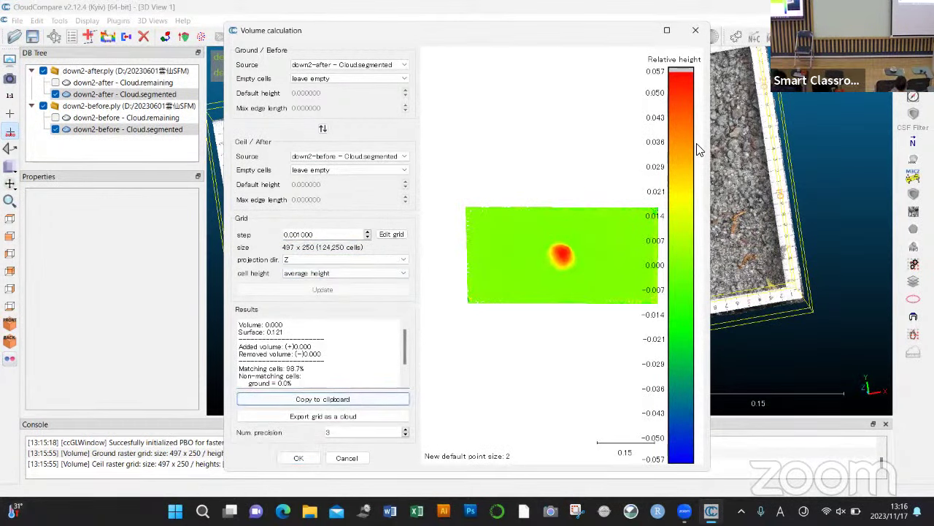
Step: Widen the Volume calculation window and set the numerical precision of the results to 9
{"action": "left_click_drag", "start_coordinate": [710, 150], "coordinate": [904, 155]}
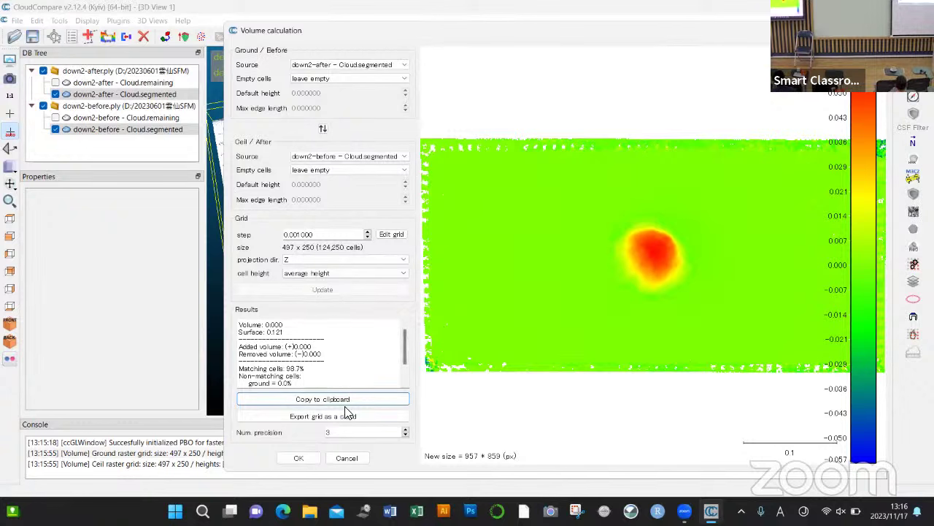
{"action": "left_click", "coordinate": [407, 430]}
{"action": "left_click", "coordinate": [407, 430]}
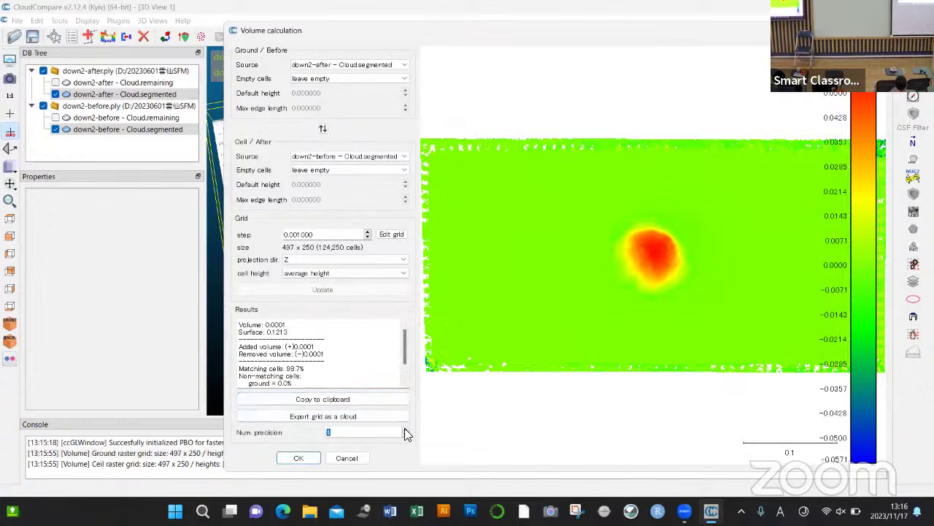
{"action": "left_click", "coordinate": [407, 431]}
{"action": "left_click", "coordinate": [407, 431]}
{"action": "left_click", "coordinate": [406, 431]}
{"action": "left_click", "coordinate": [407, 431]}
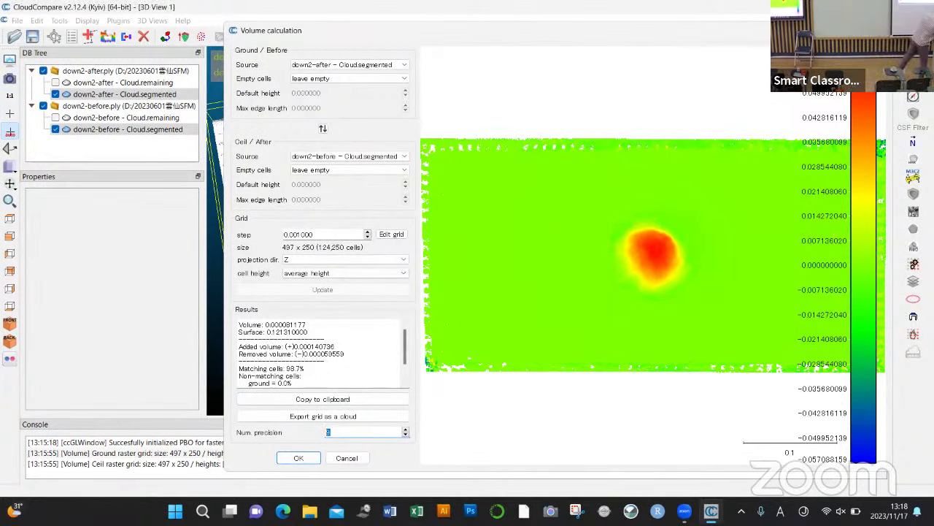
Step: Accept and close the volume calculation, and quit CloudCompare without saving the segmented clouds
{"action": "key", "text": "Return"}
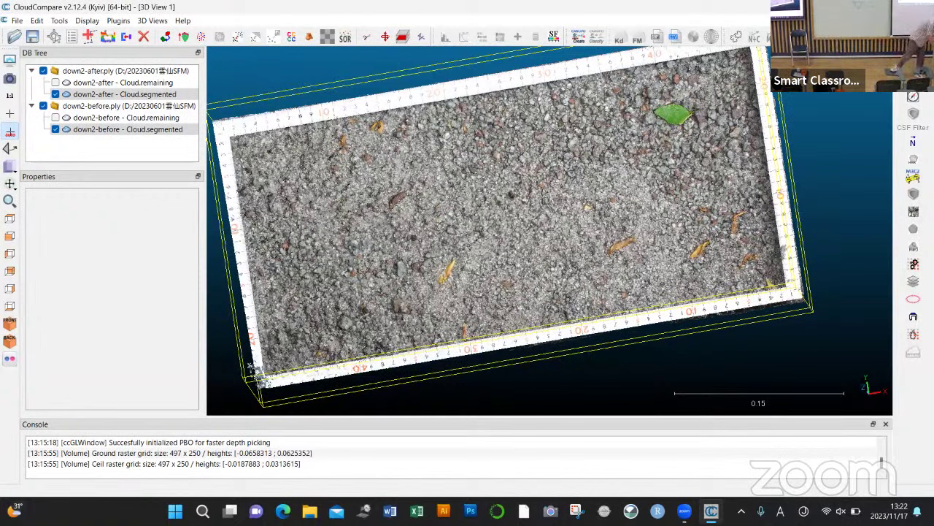
{"action": "key", "text": "ctrl+q"}
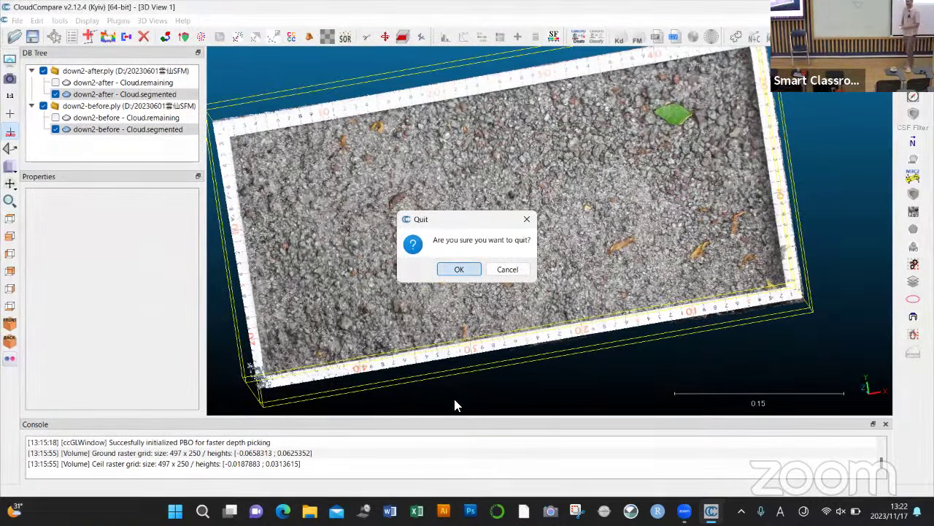
{"action": "key", "text": "Return"}
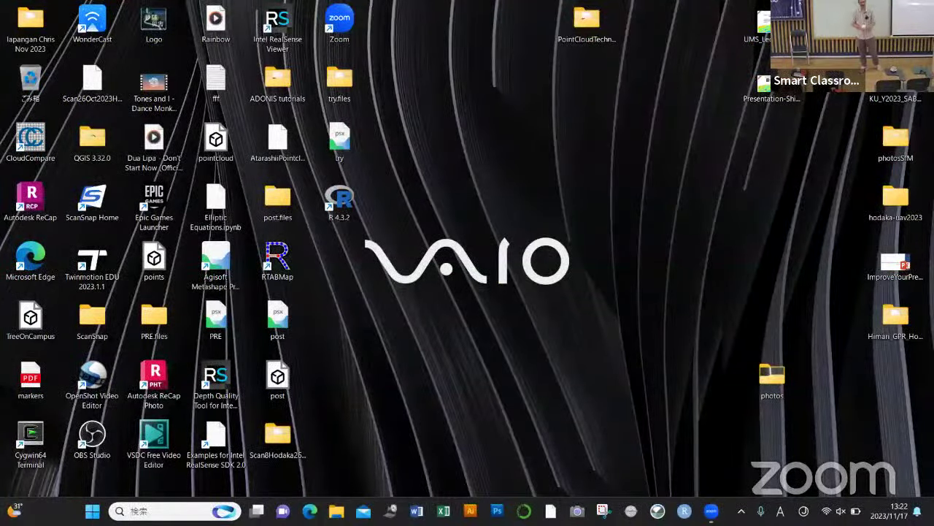
{"action": "key", "text": "super+e"}
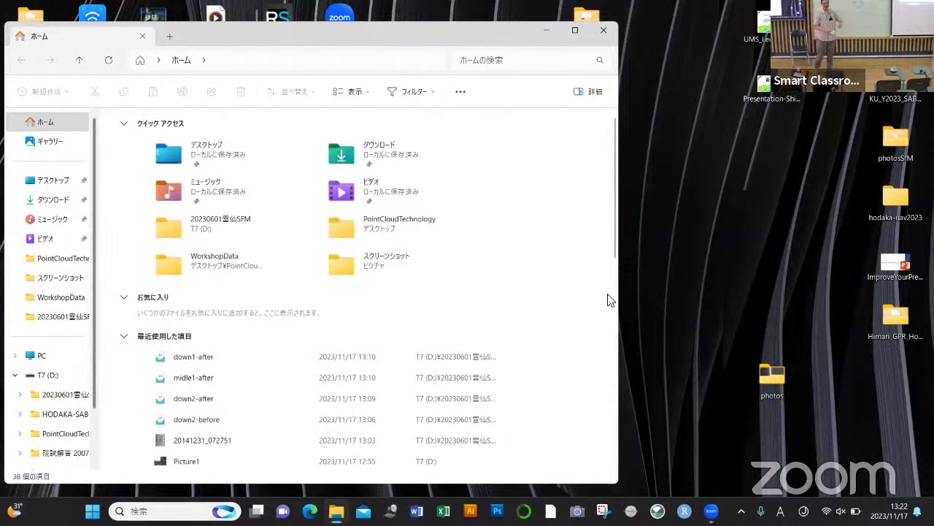
{"action": "left_click", "coordinate": [685, 275]}
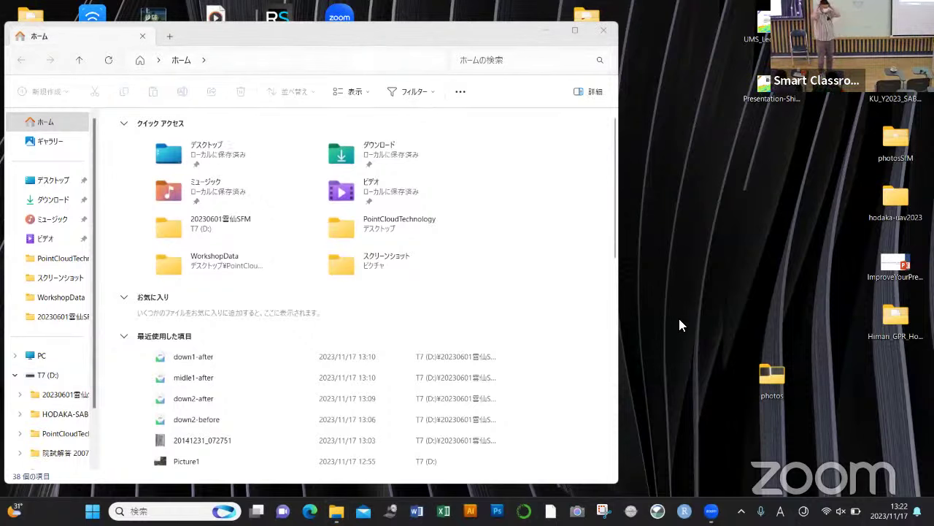
{"action": "left_click", "coordinate": [606, 35]}
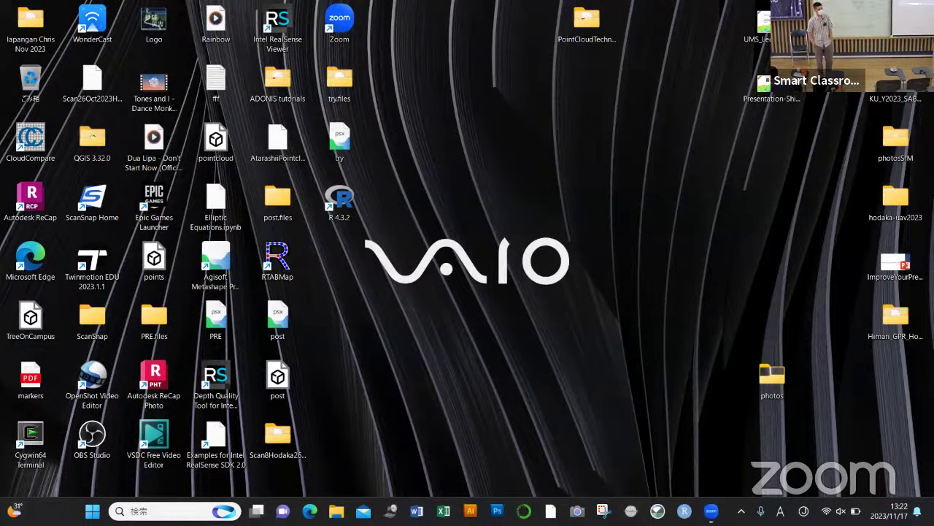
Step: Show the hidden system tray icons on the Windows desktop
{"action": "left_click", "coordinate": [741, 511]}
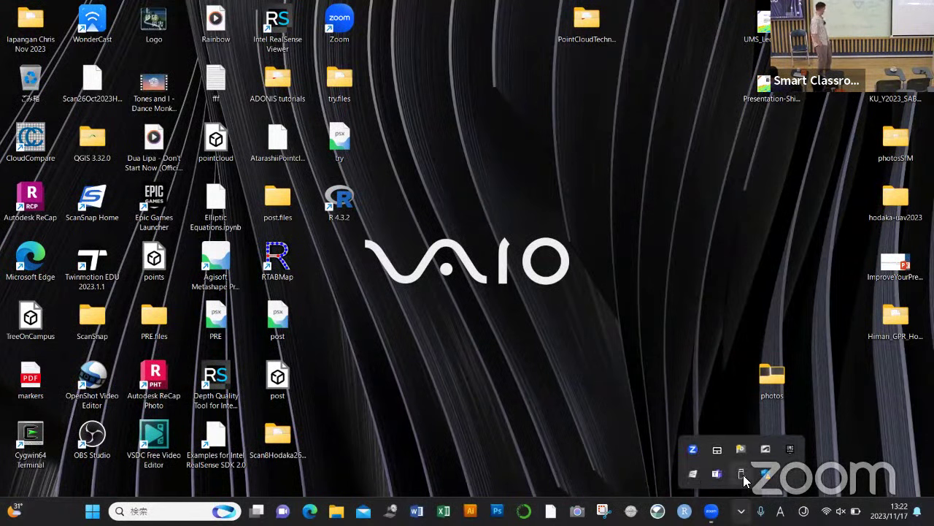